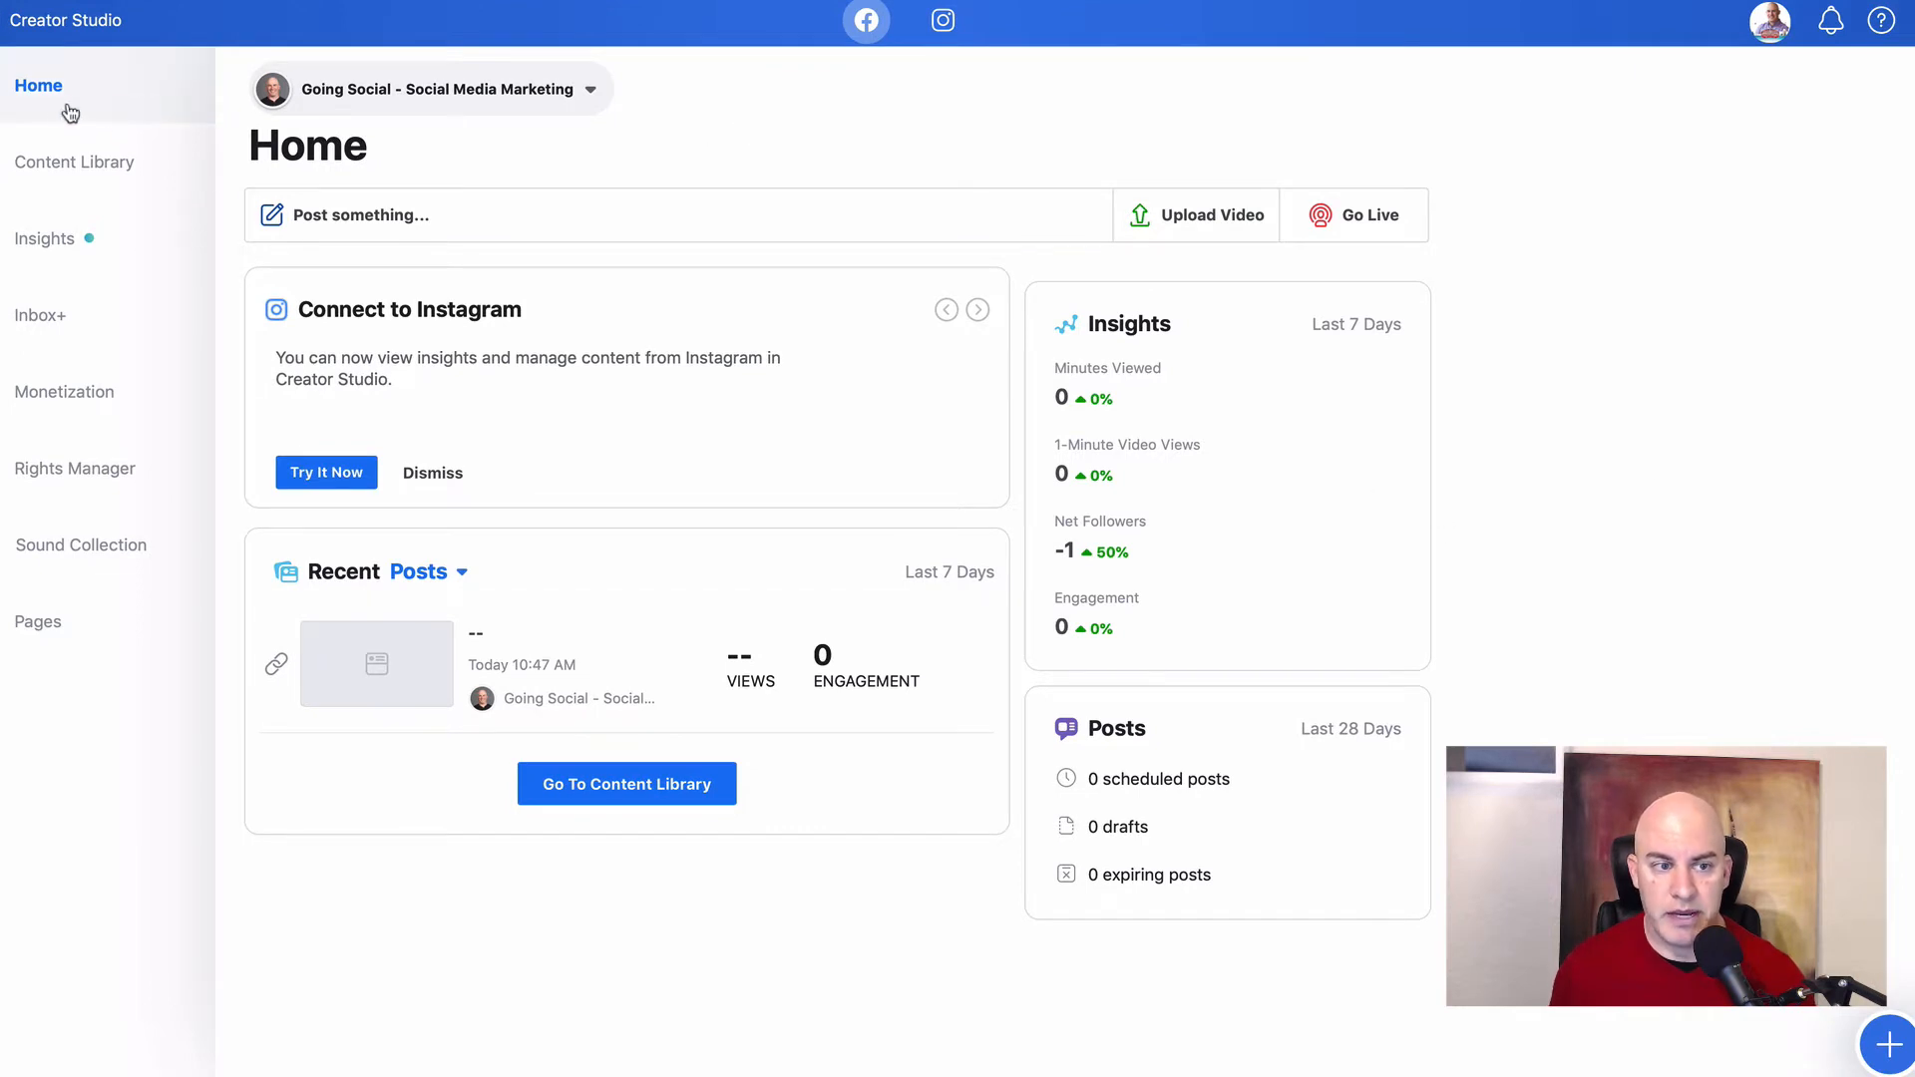
# Step: Start a new Facebook post for the Going Social - Social Media Marketing page
pyautogui.click(1897, 1055)
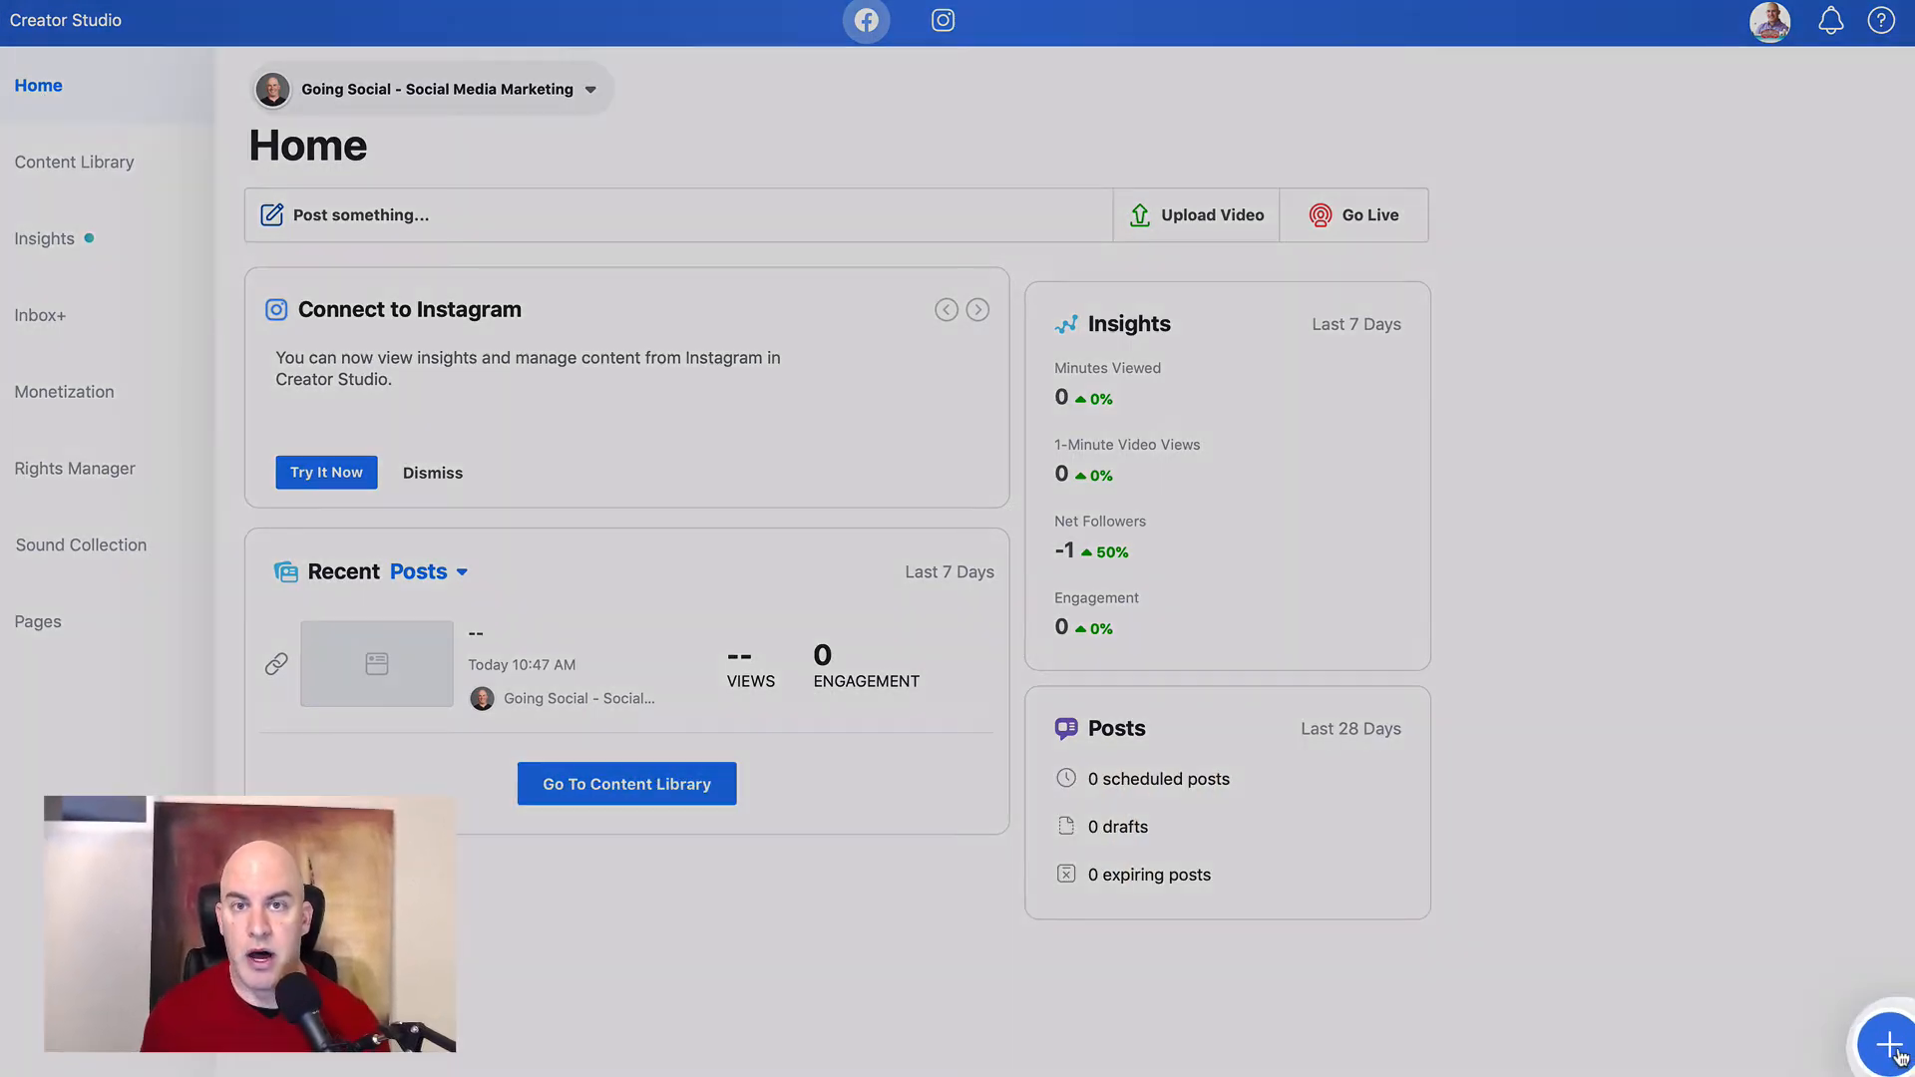
pyautogui.click(1898, 1055)
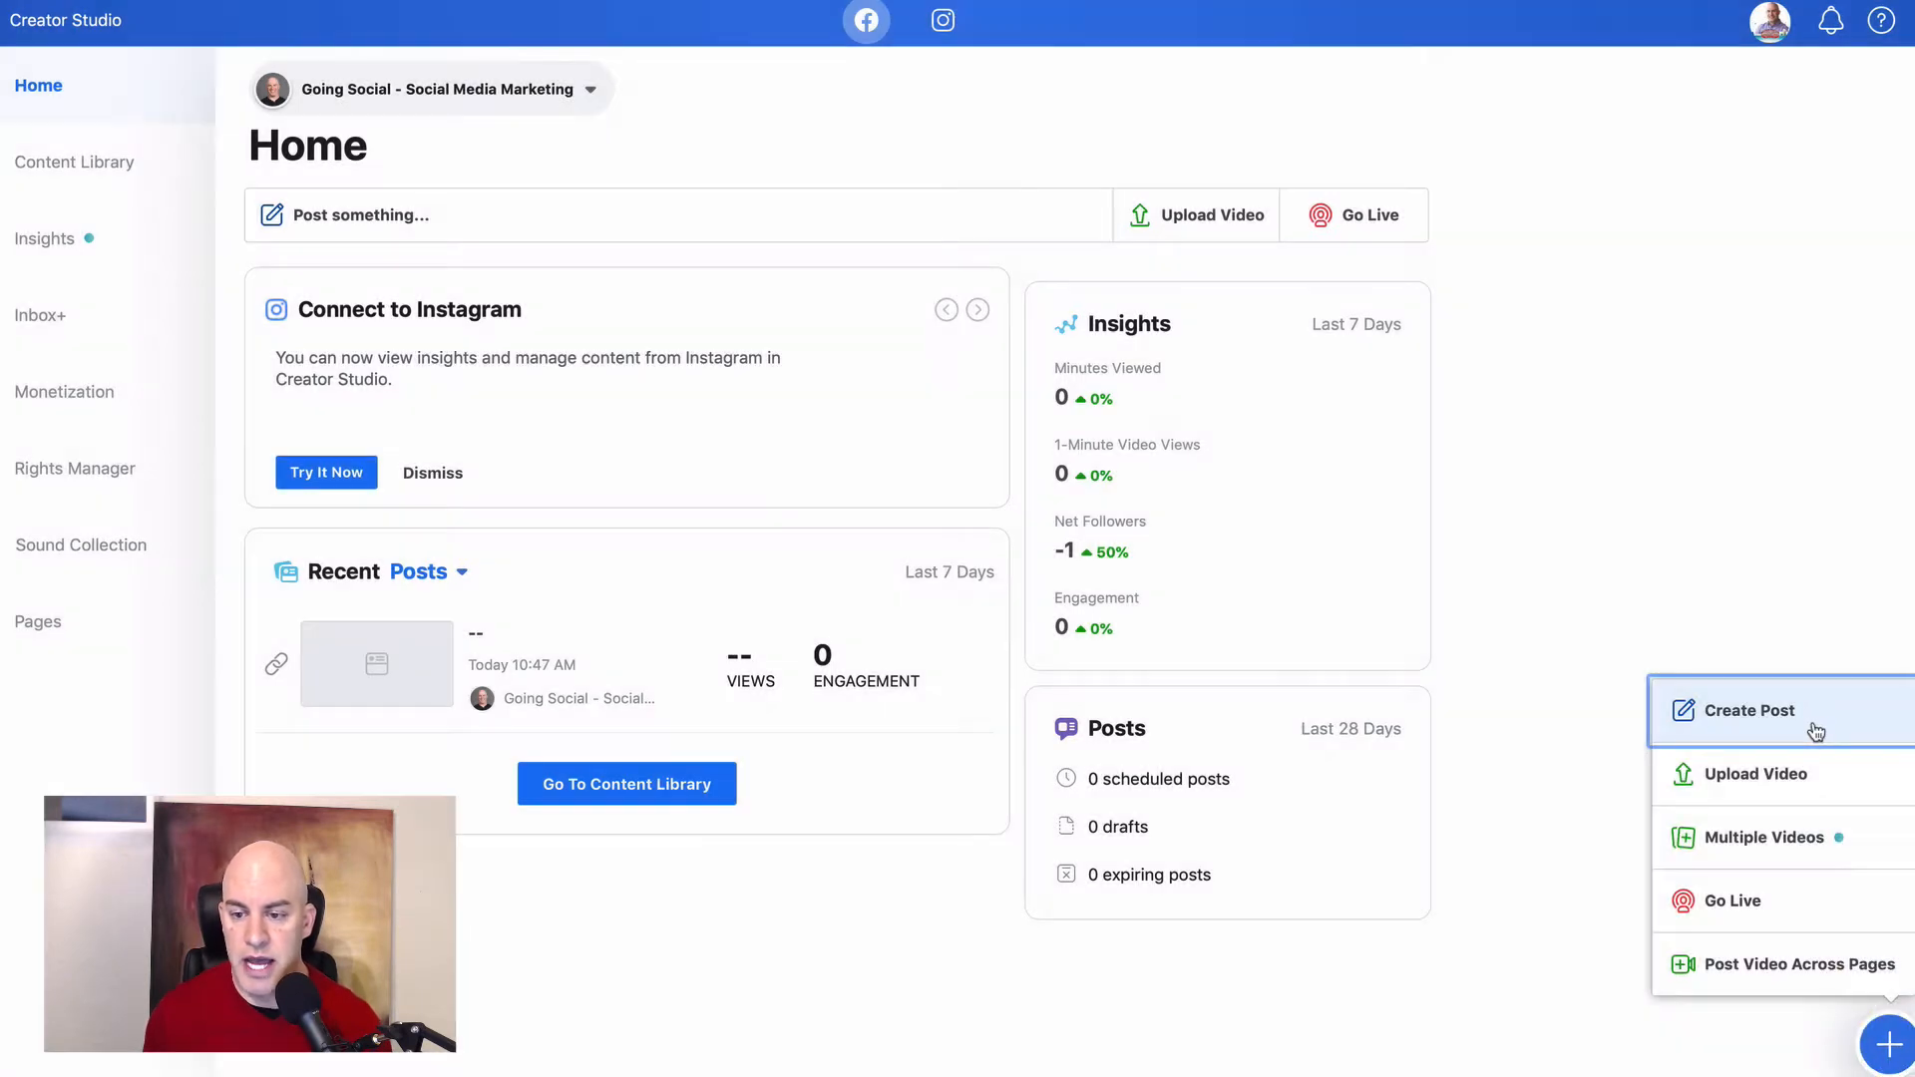
pyautogui.click(1815, 732)
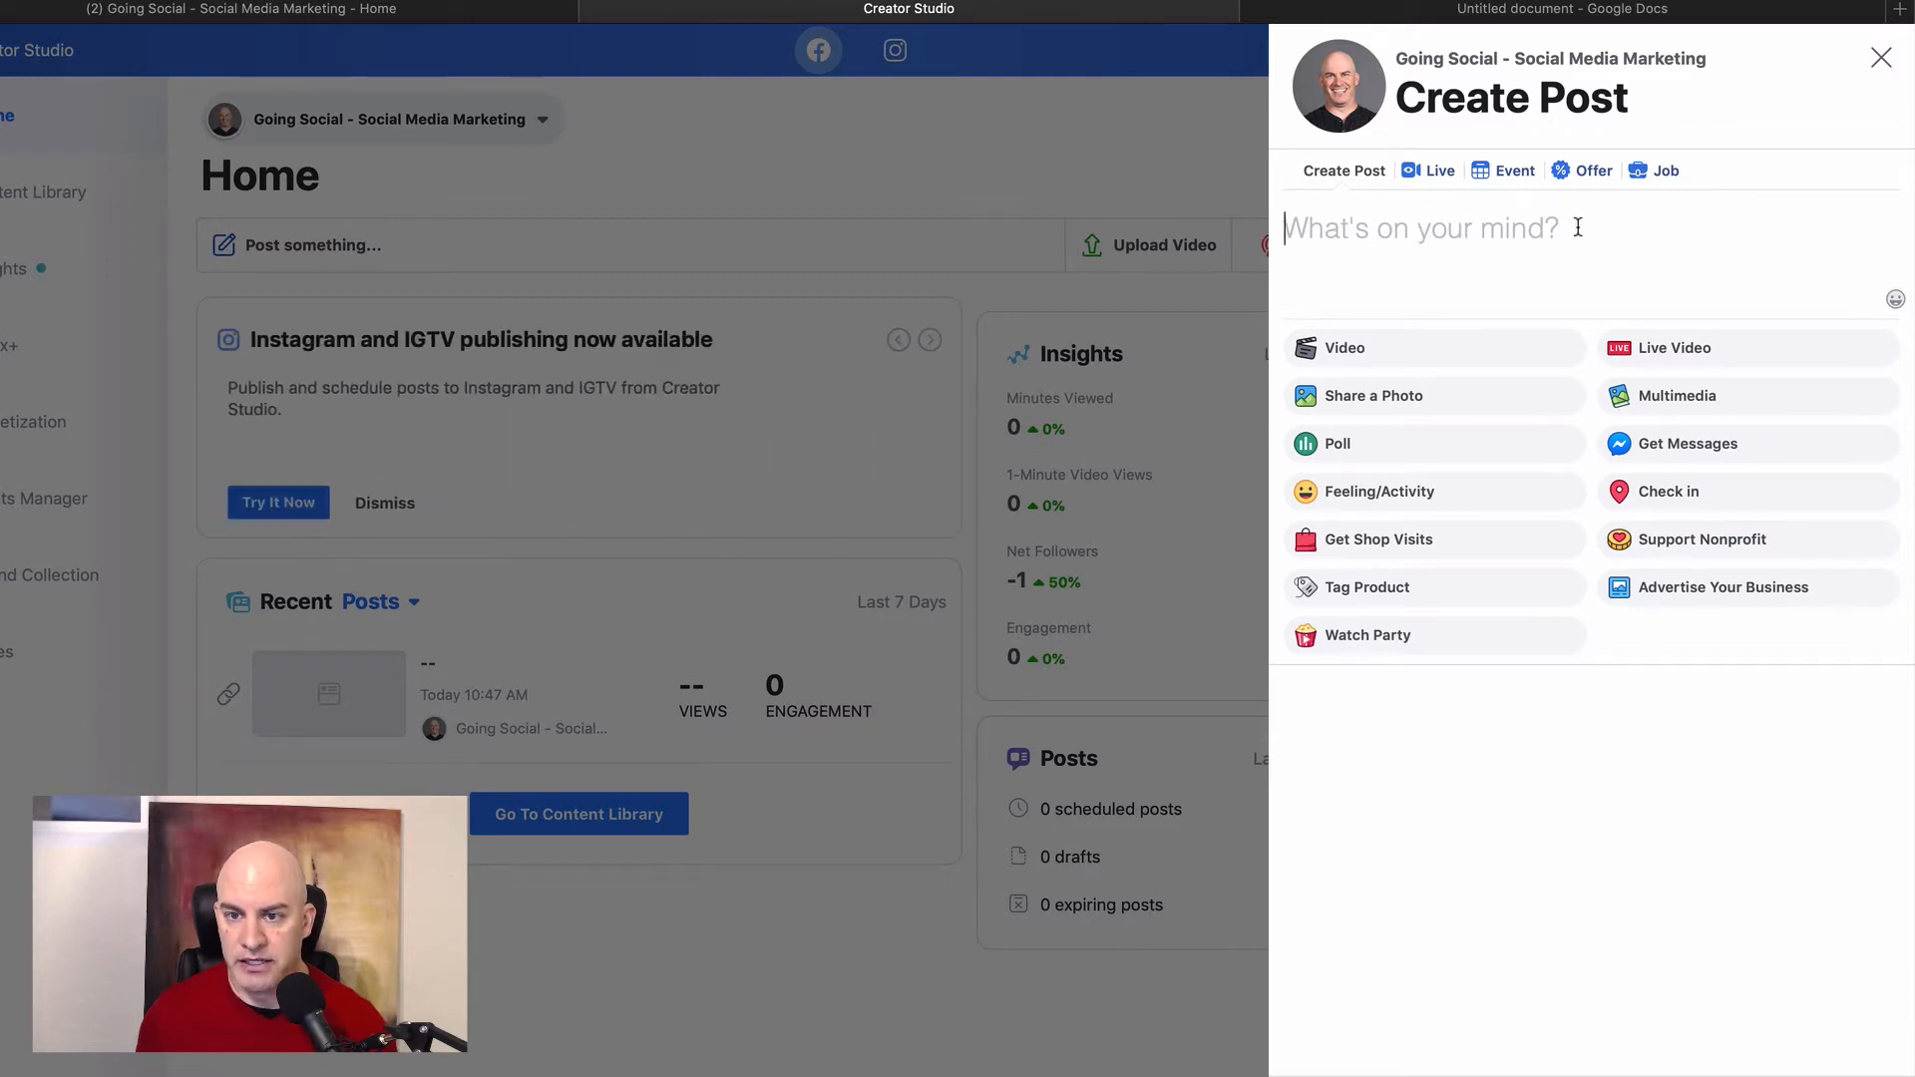
# Step: Switch to the Google Docs document and copy the real estate post text, from the CAROUSEL STYLE headline through the contact line
pyautogui.click(1457, 27)
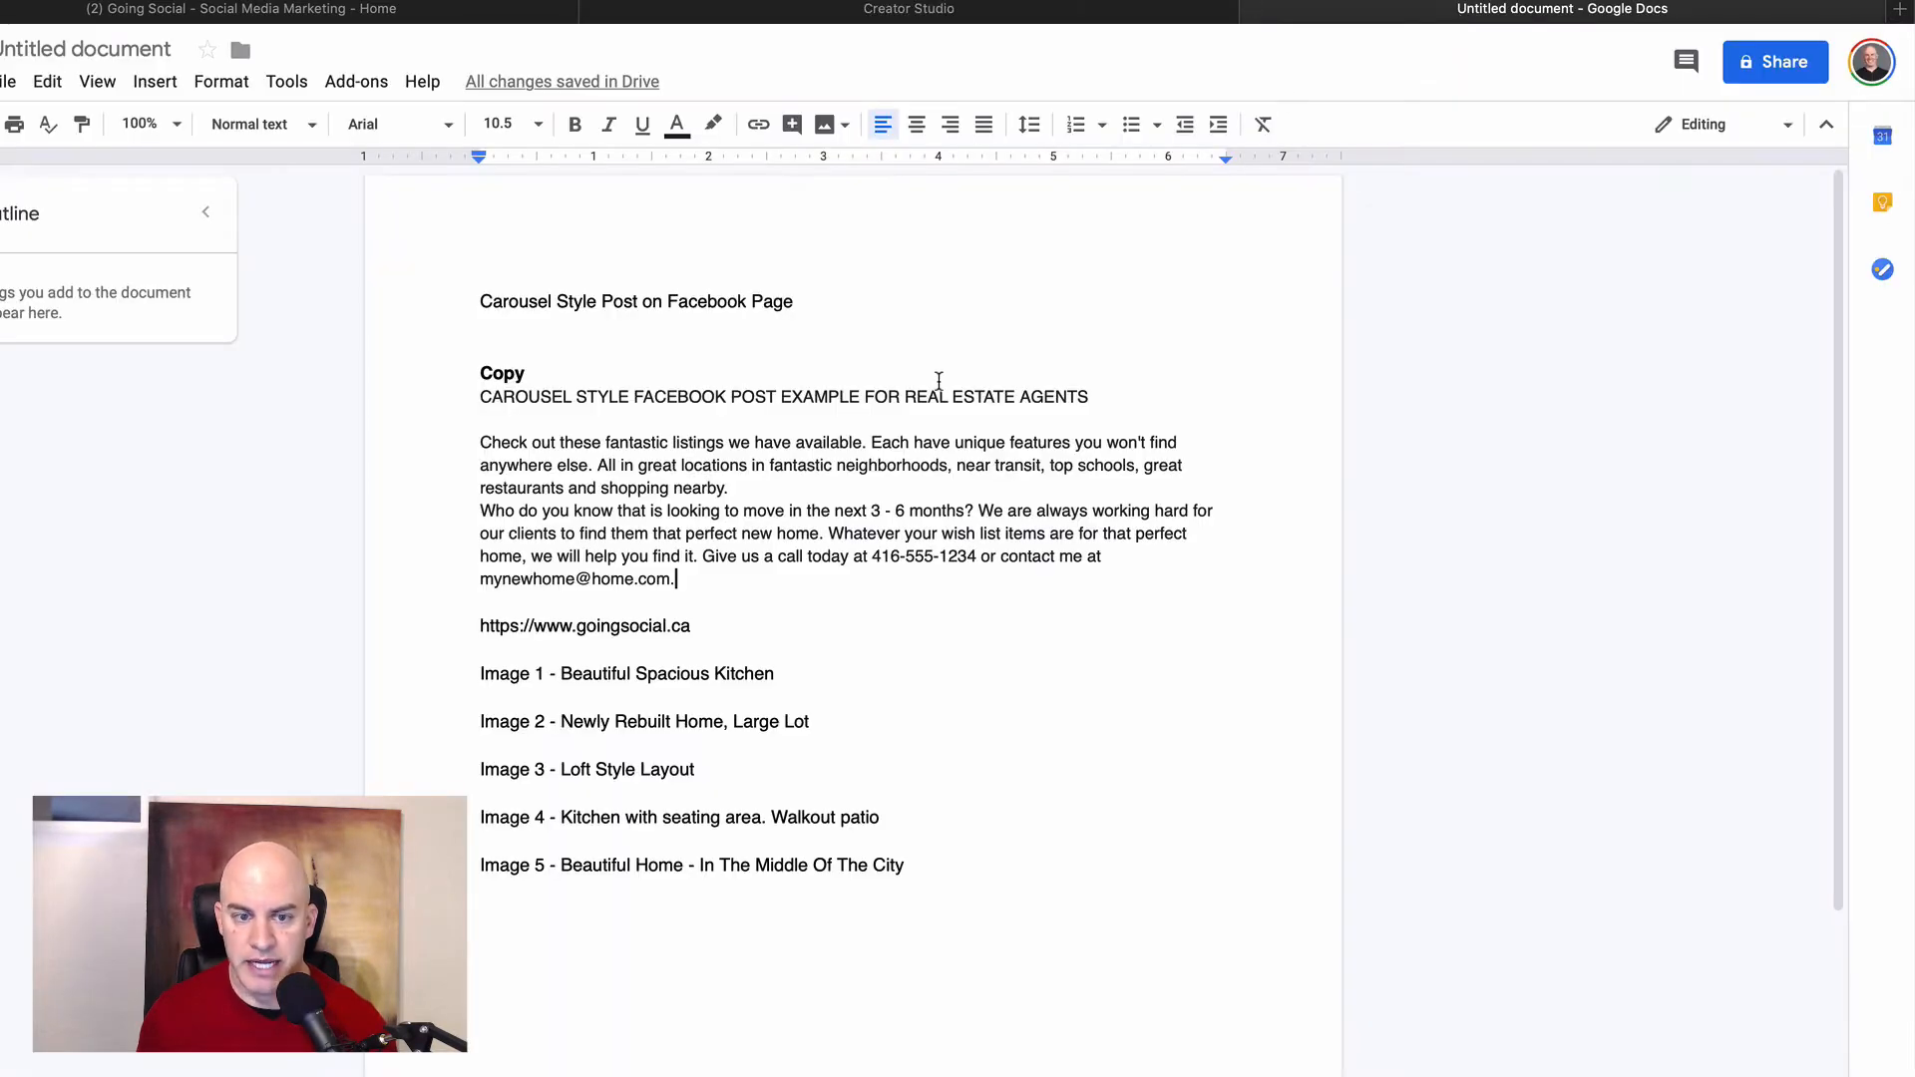
pyautogui.moveTo(684, 579); pyautogui.dragTo(463, 403)
pyautogui.press('super+c')
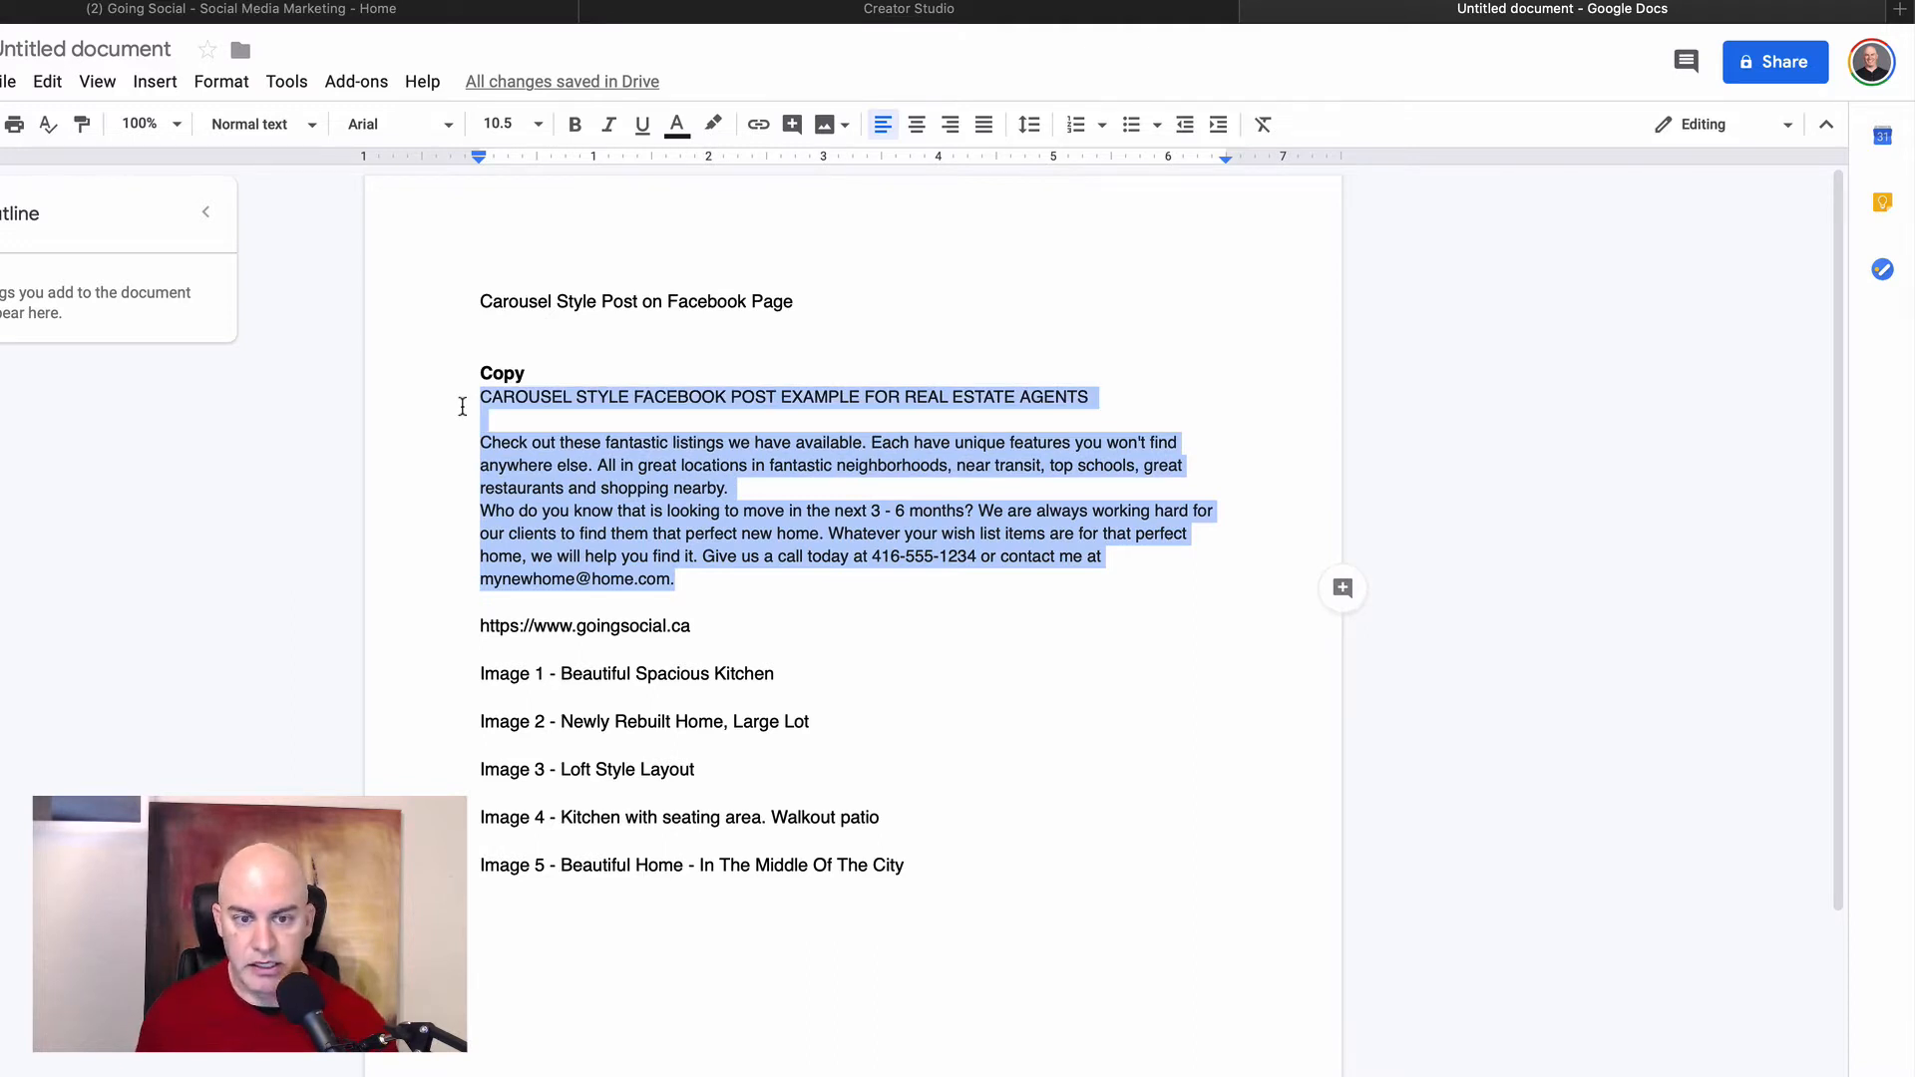
# Step: Return to Creator Studio and make the new post a multimedia photo carousel
pyautogui.click(1080, 20)
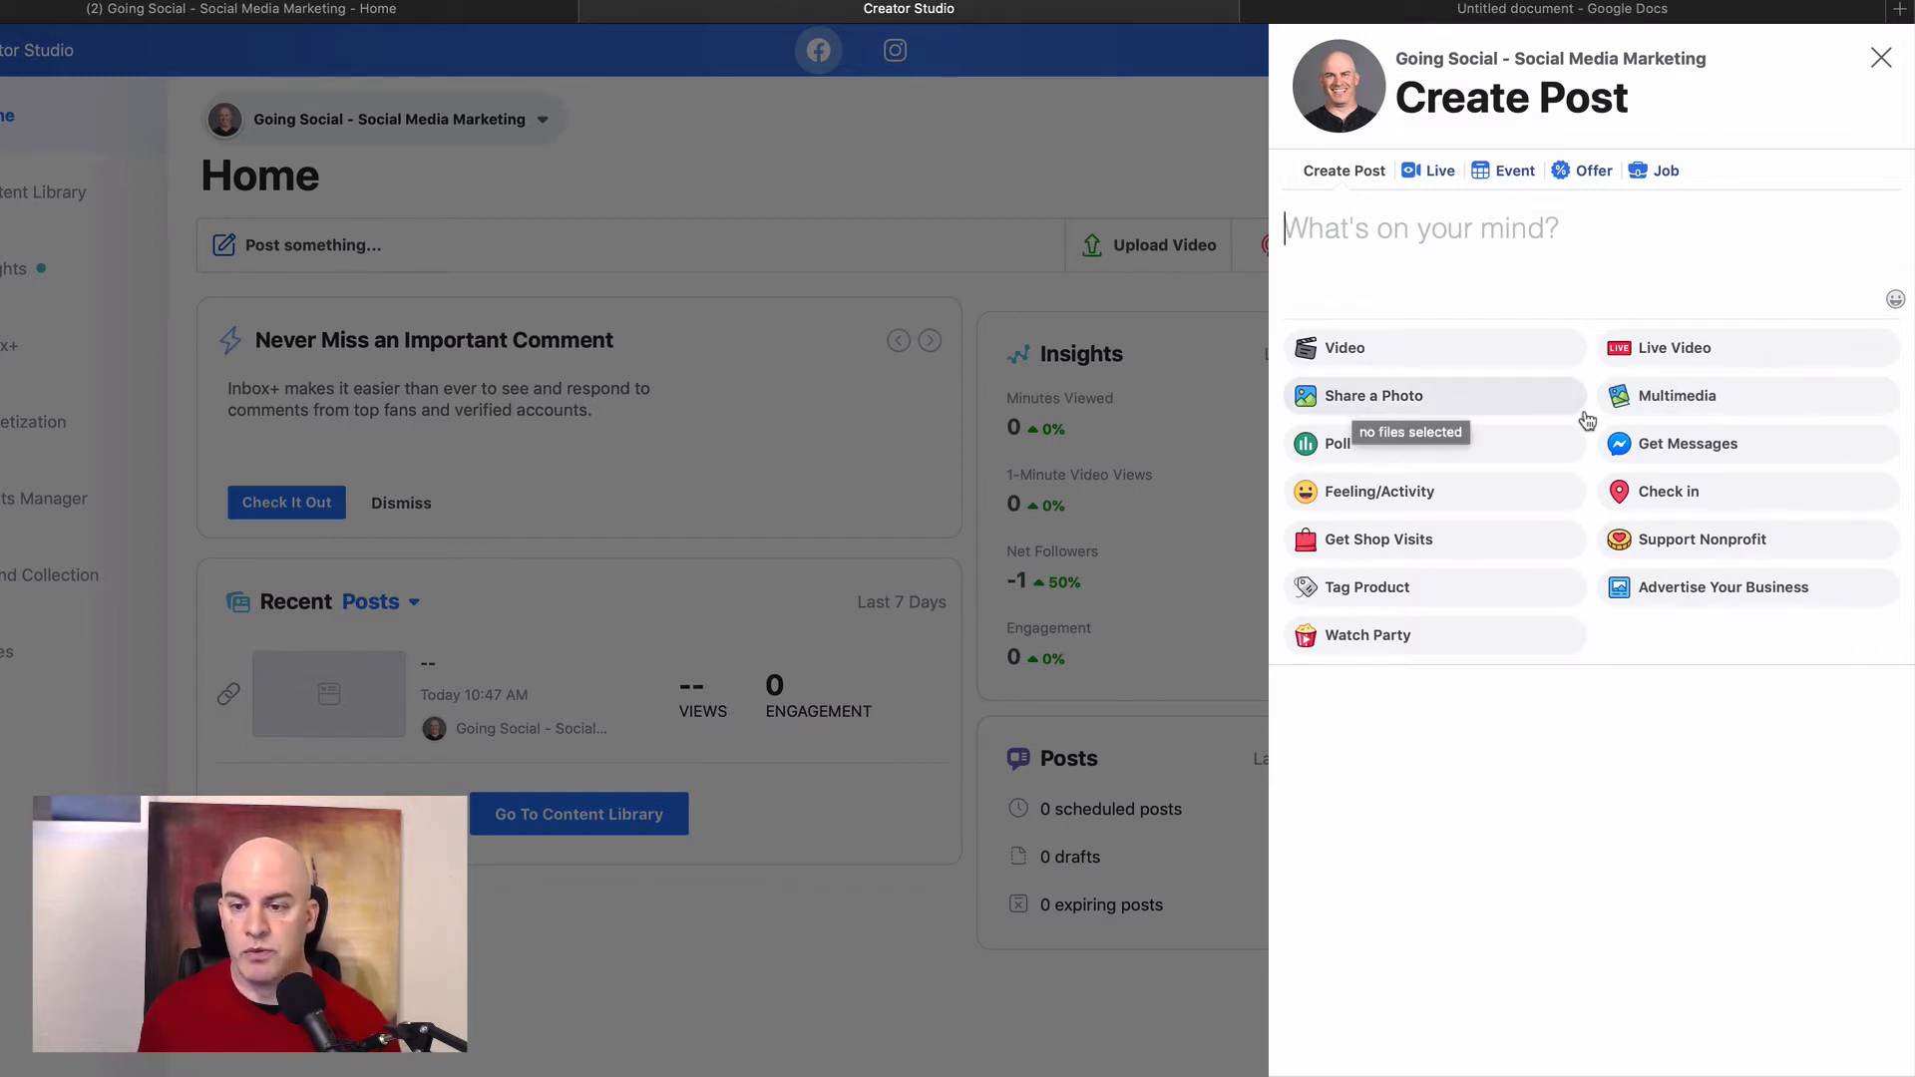
pyautogui.click(1708, 412)
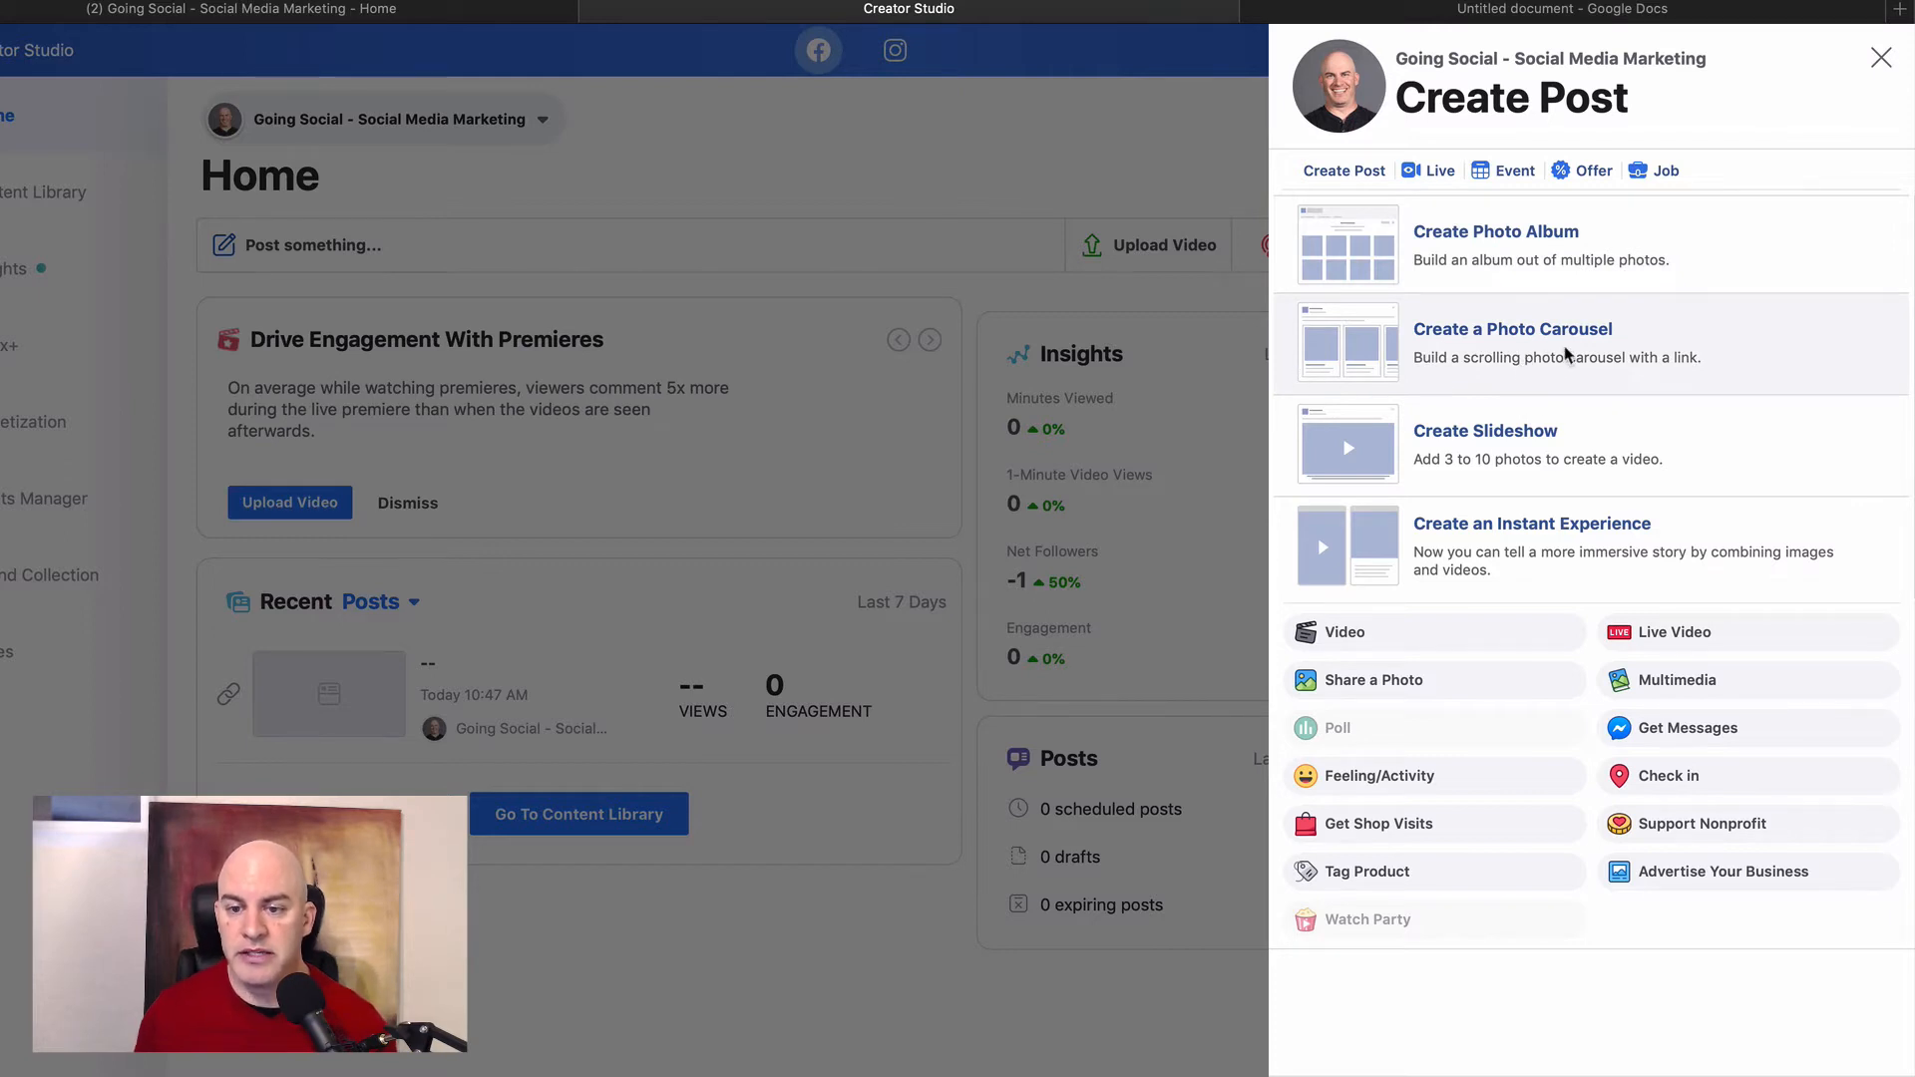
pyautogui.click(1565, 355)
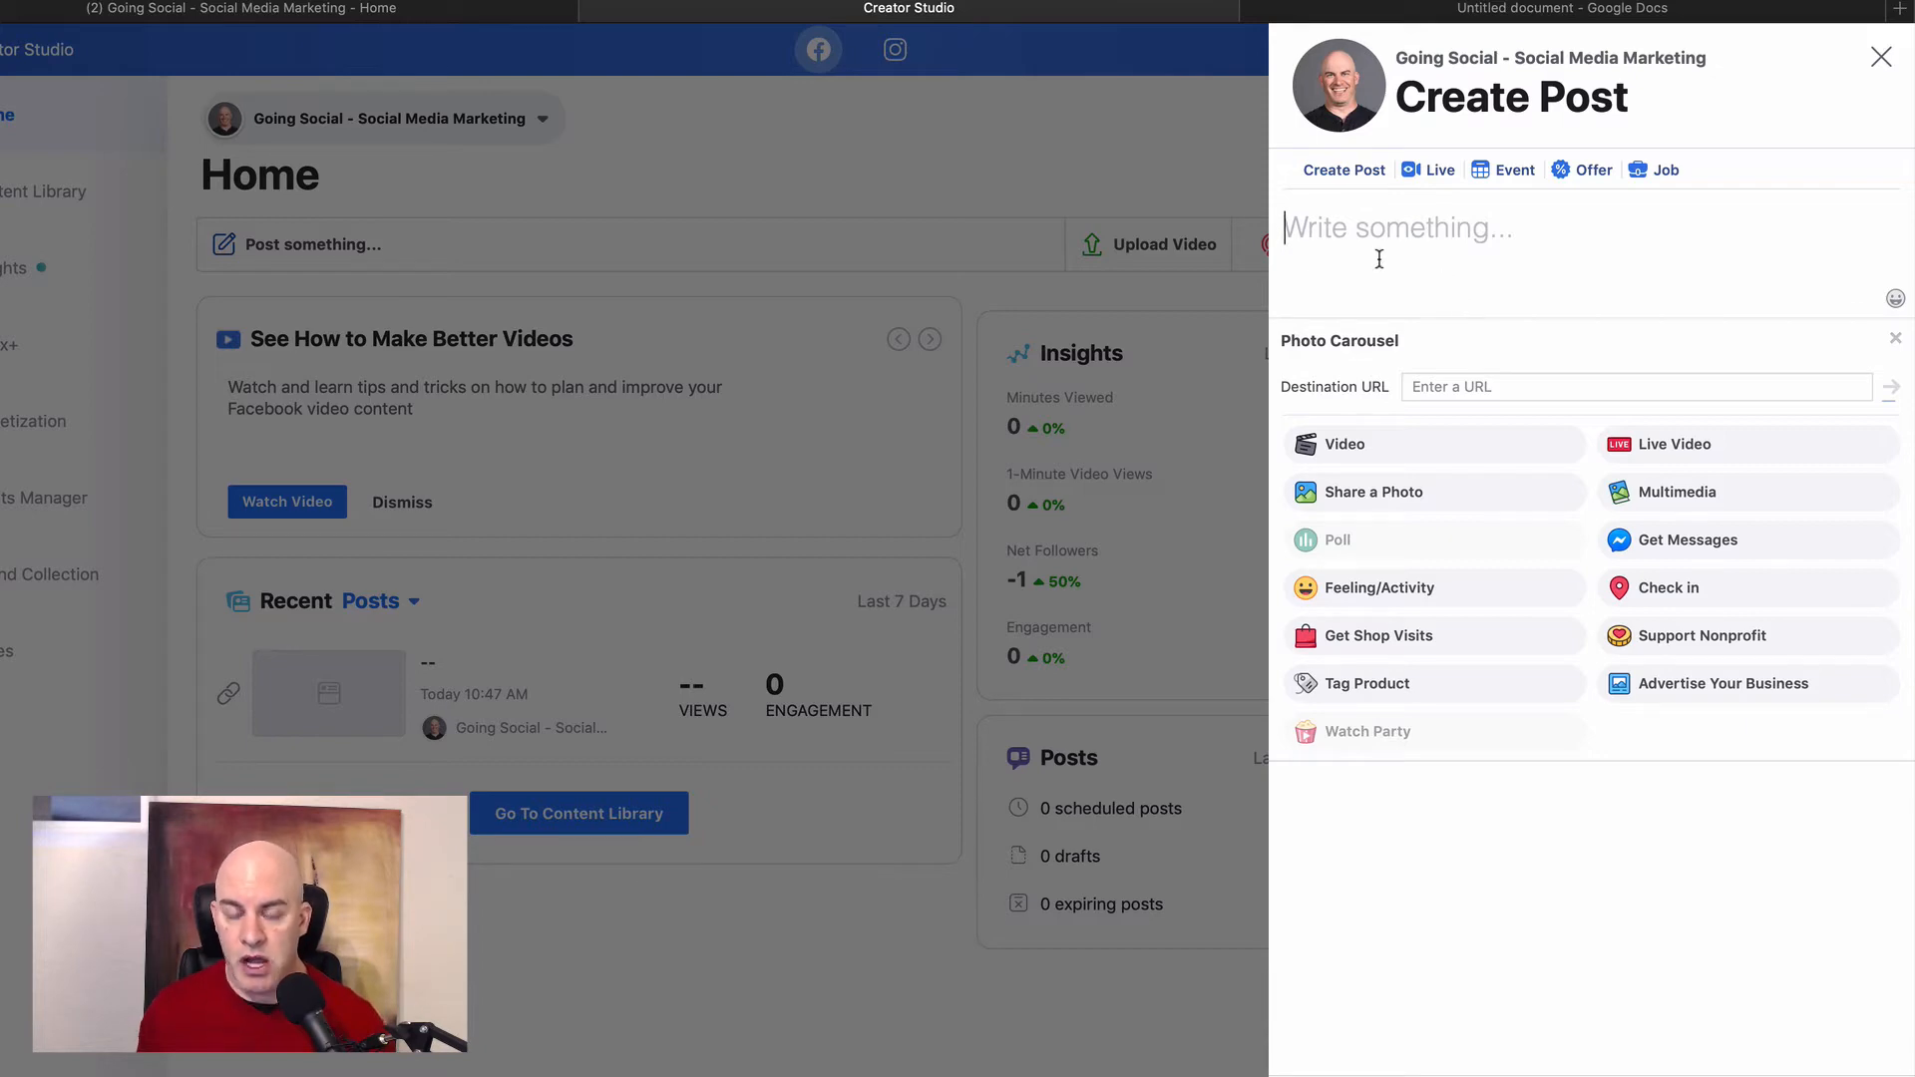
# Step: Paste the copied text into the post, remove the trailing empty line and add a blank line between the two paragraphs
pyautogui.press('super+v')
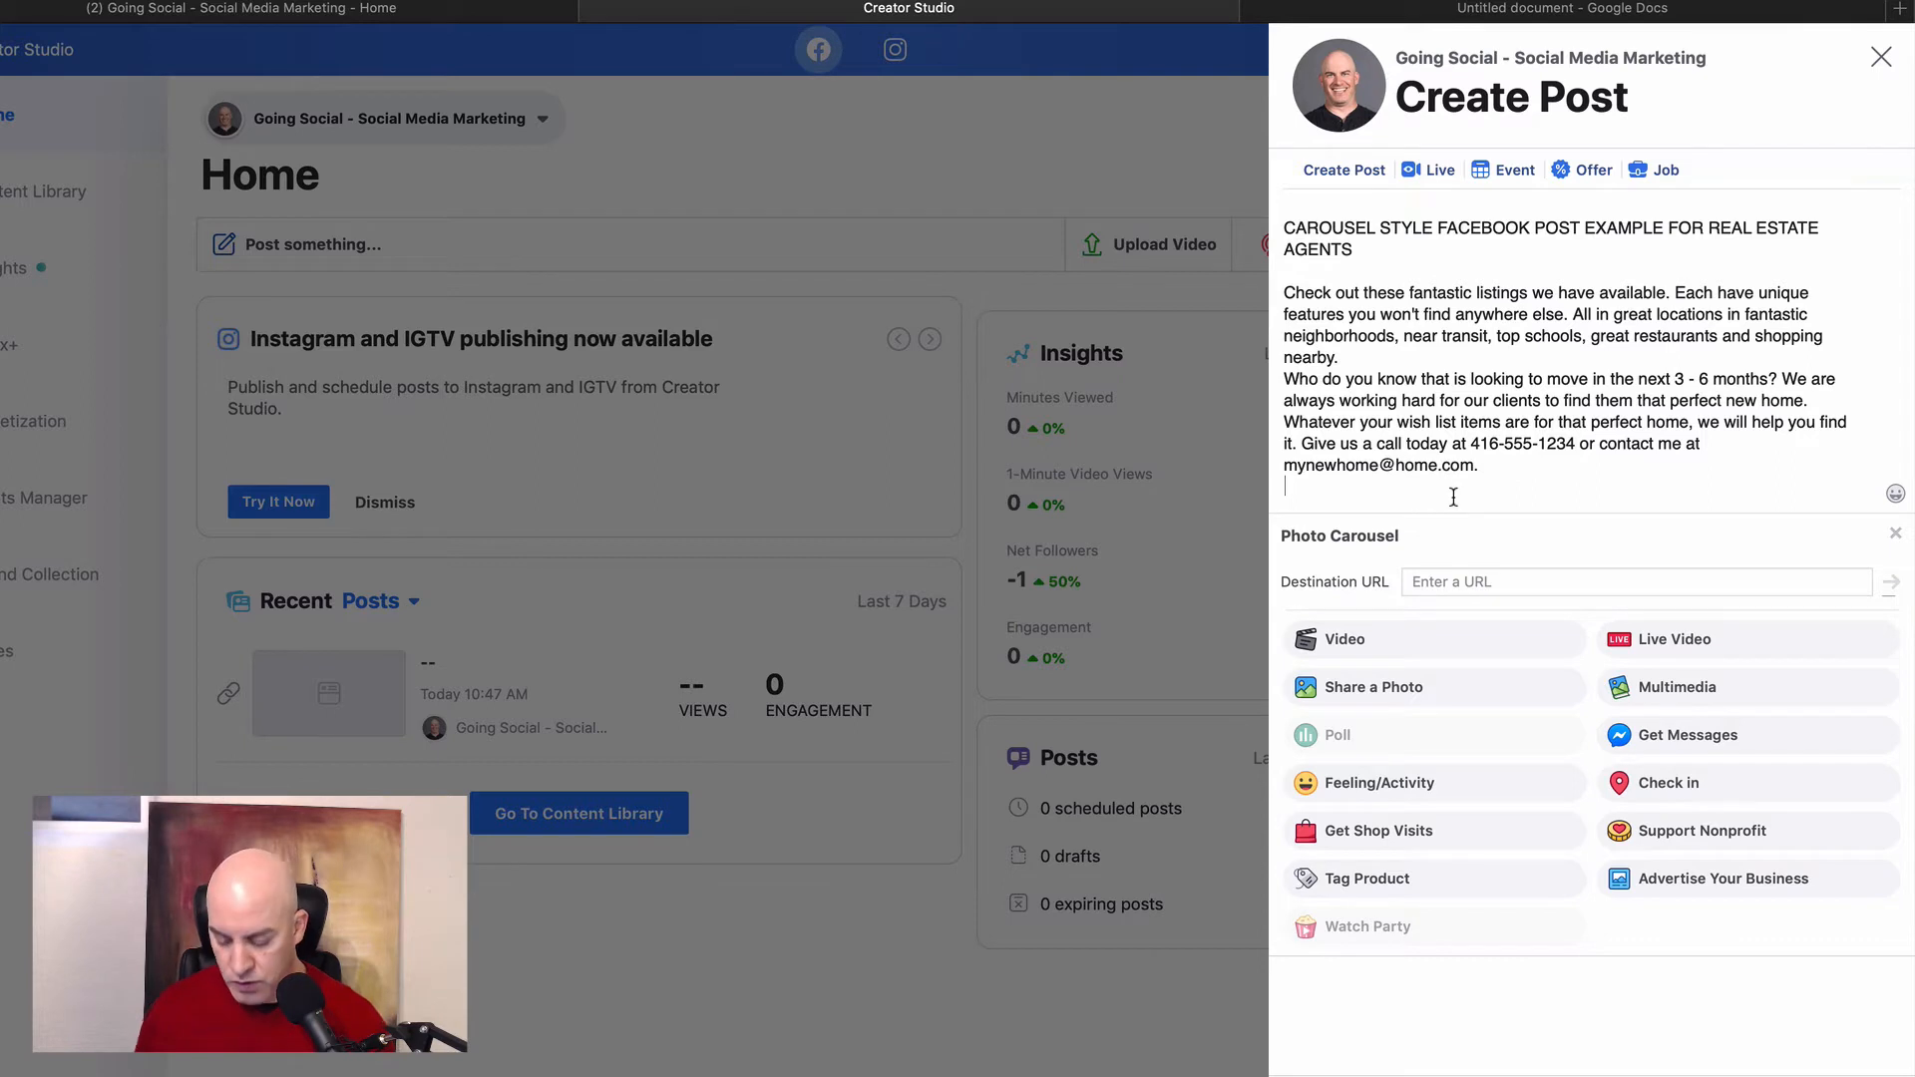
pyautogui.press('BackSpace')
pyautogui.click(1334, 363)
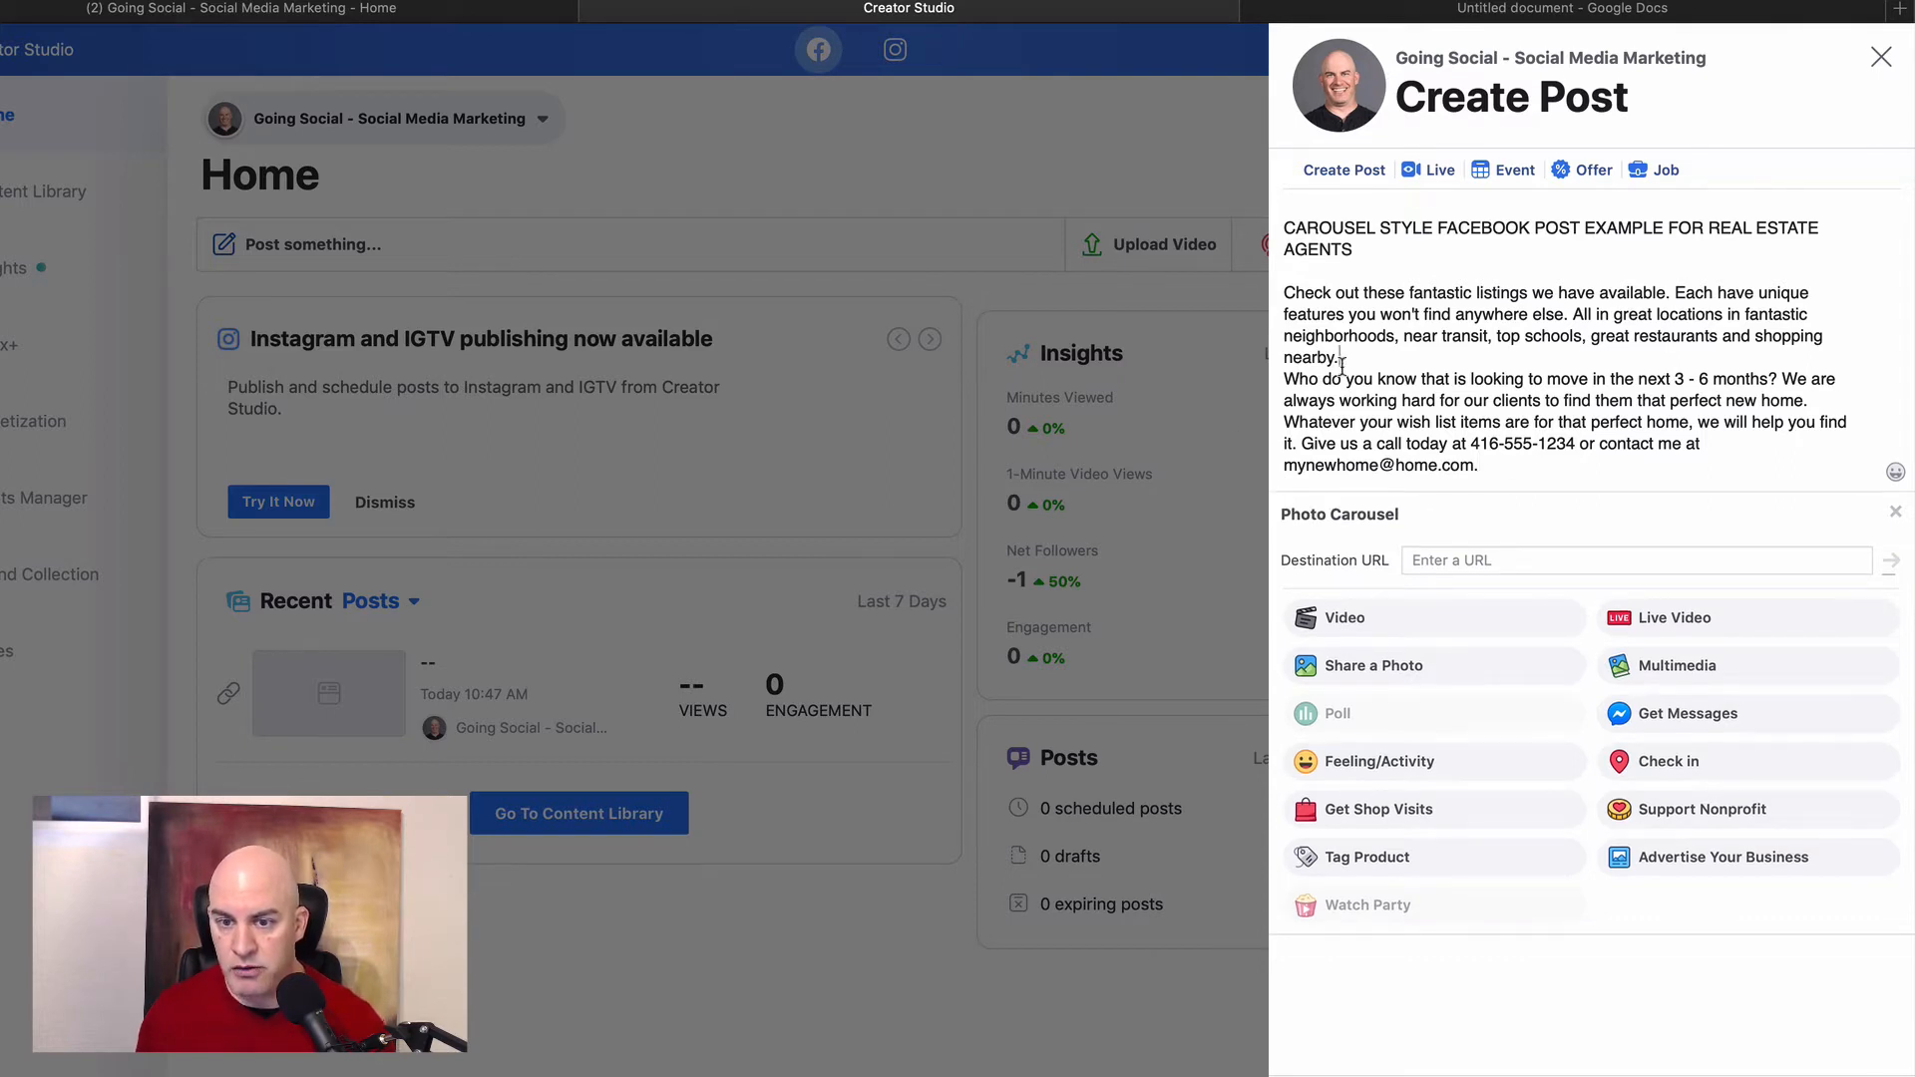
pyautogui.press('Return')
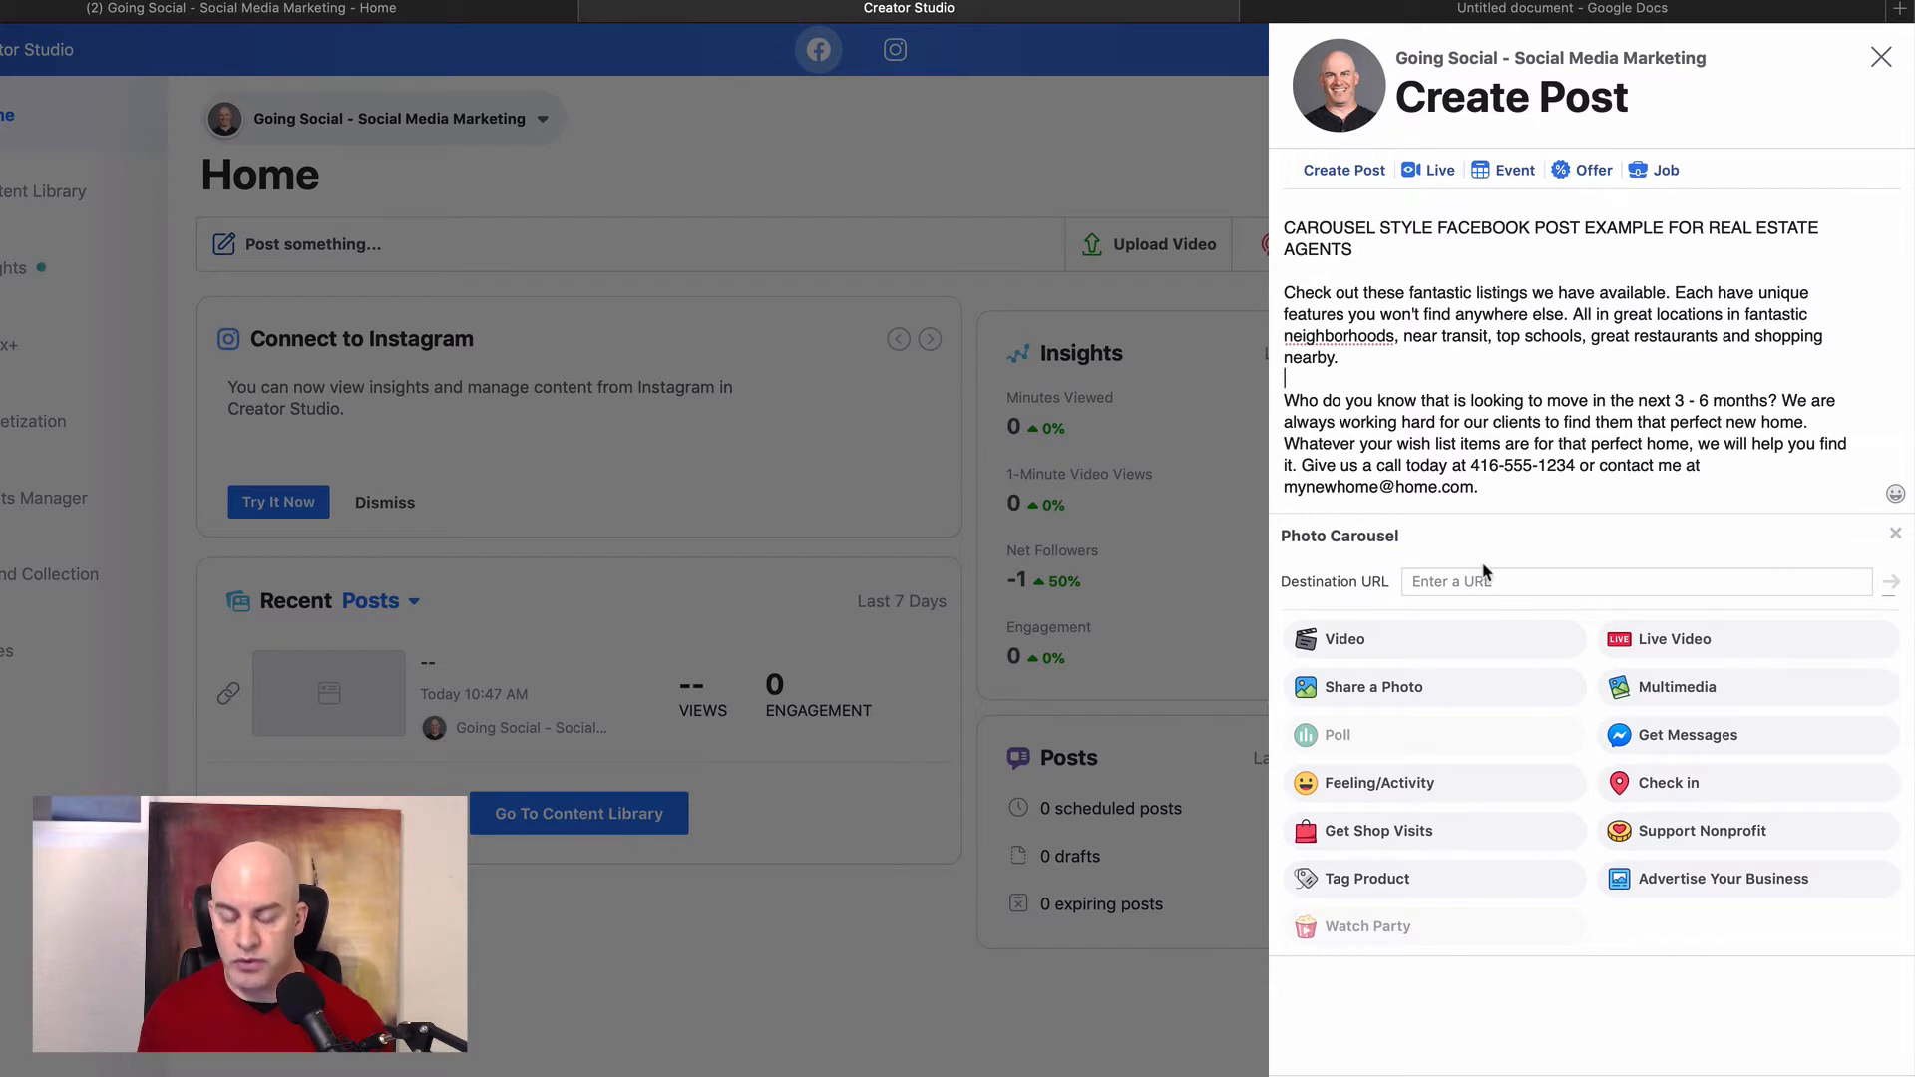
pyautogui.press('Tab')
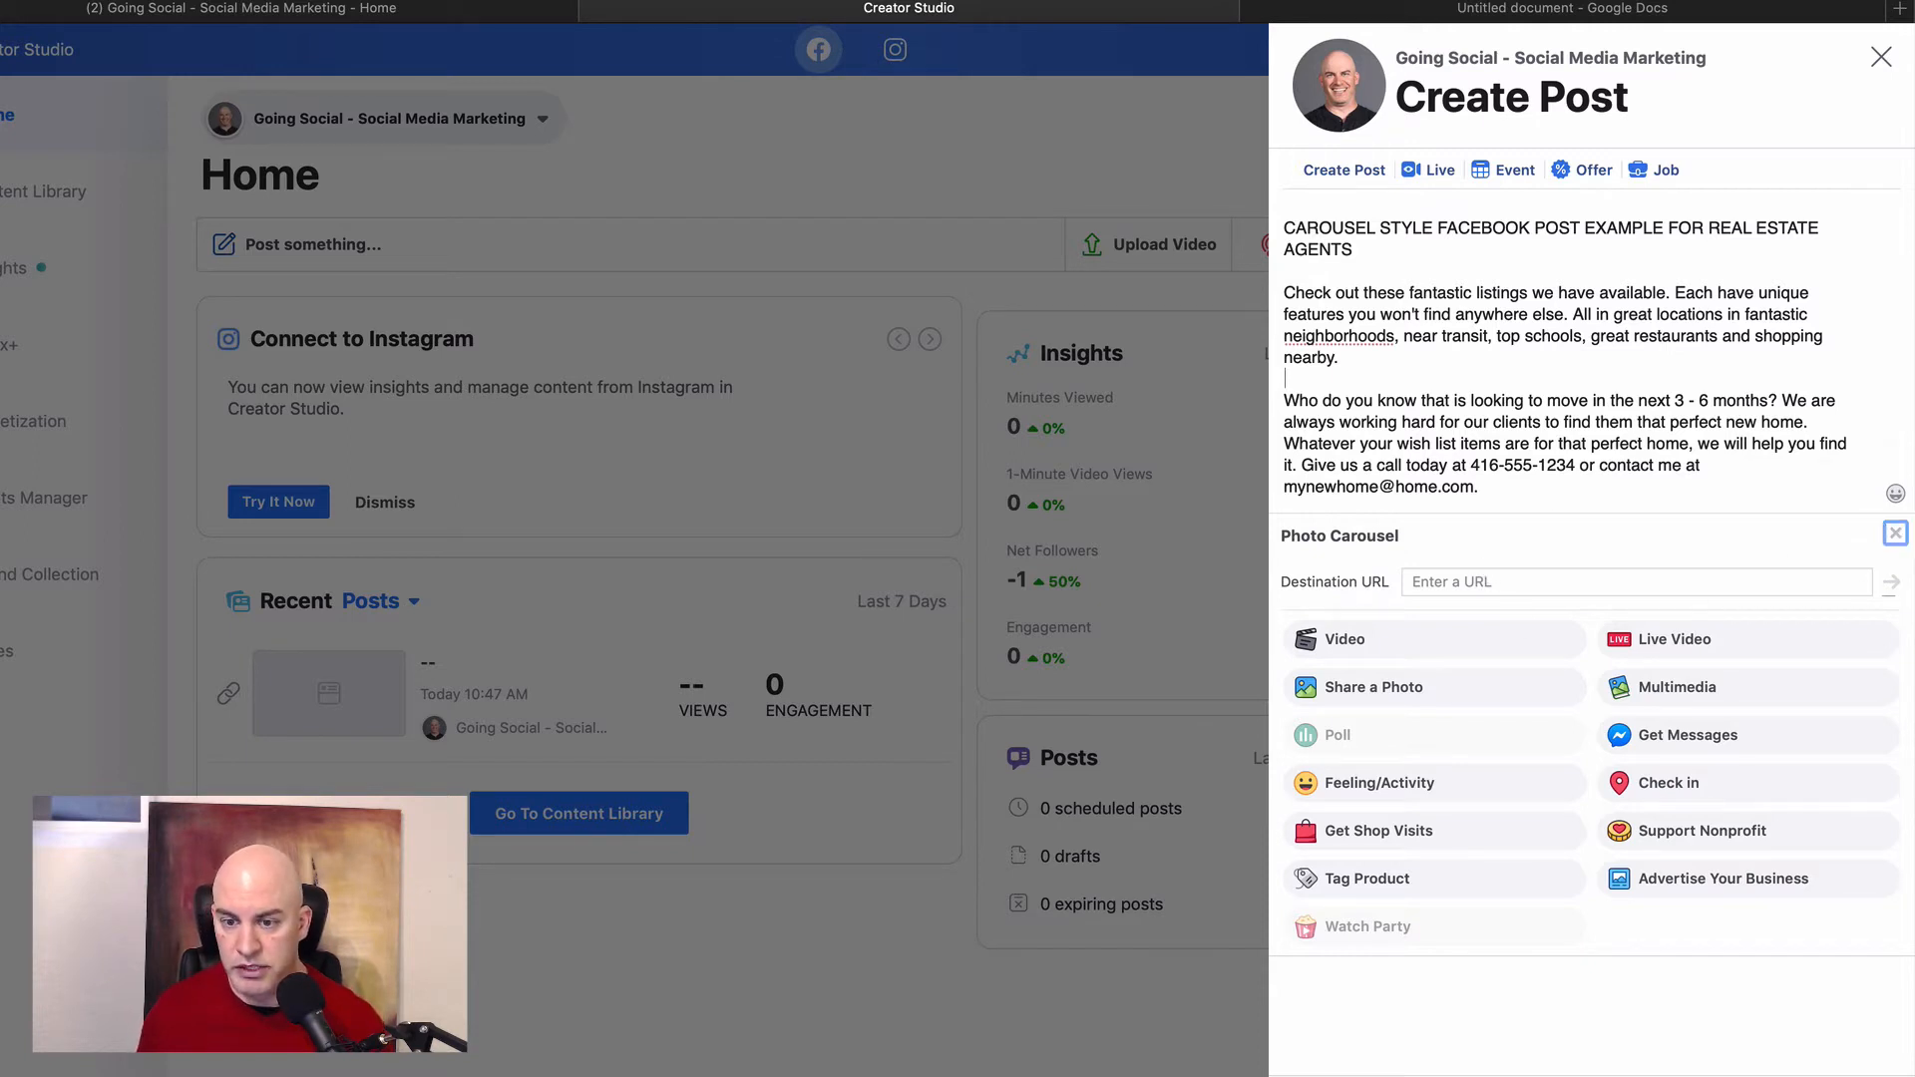
pyautogui.press('Tab')
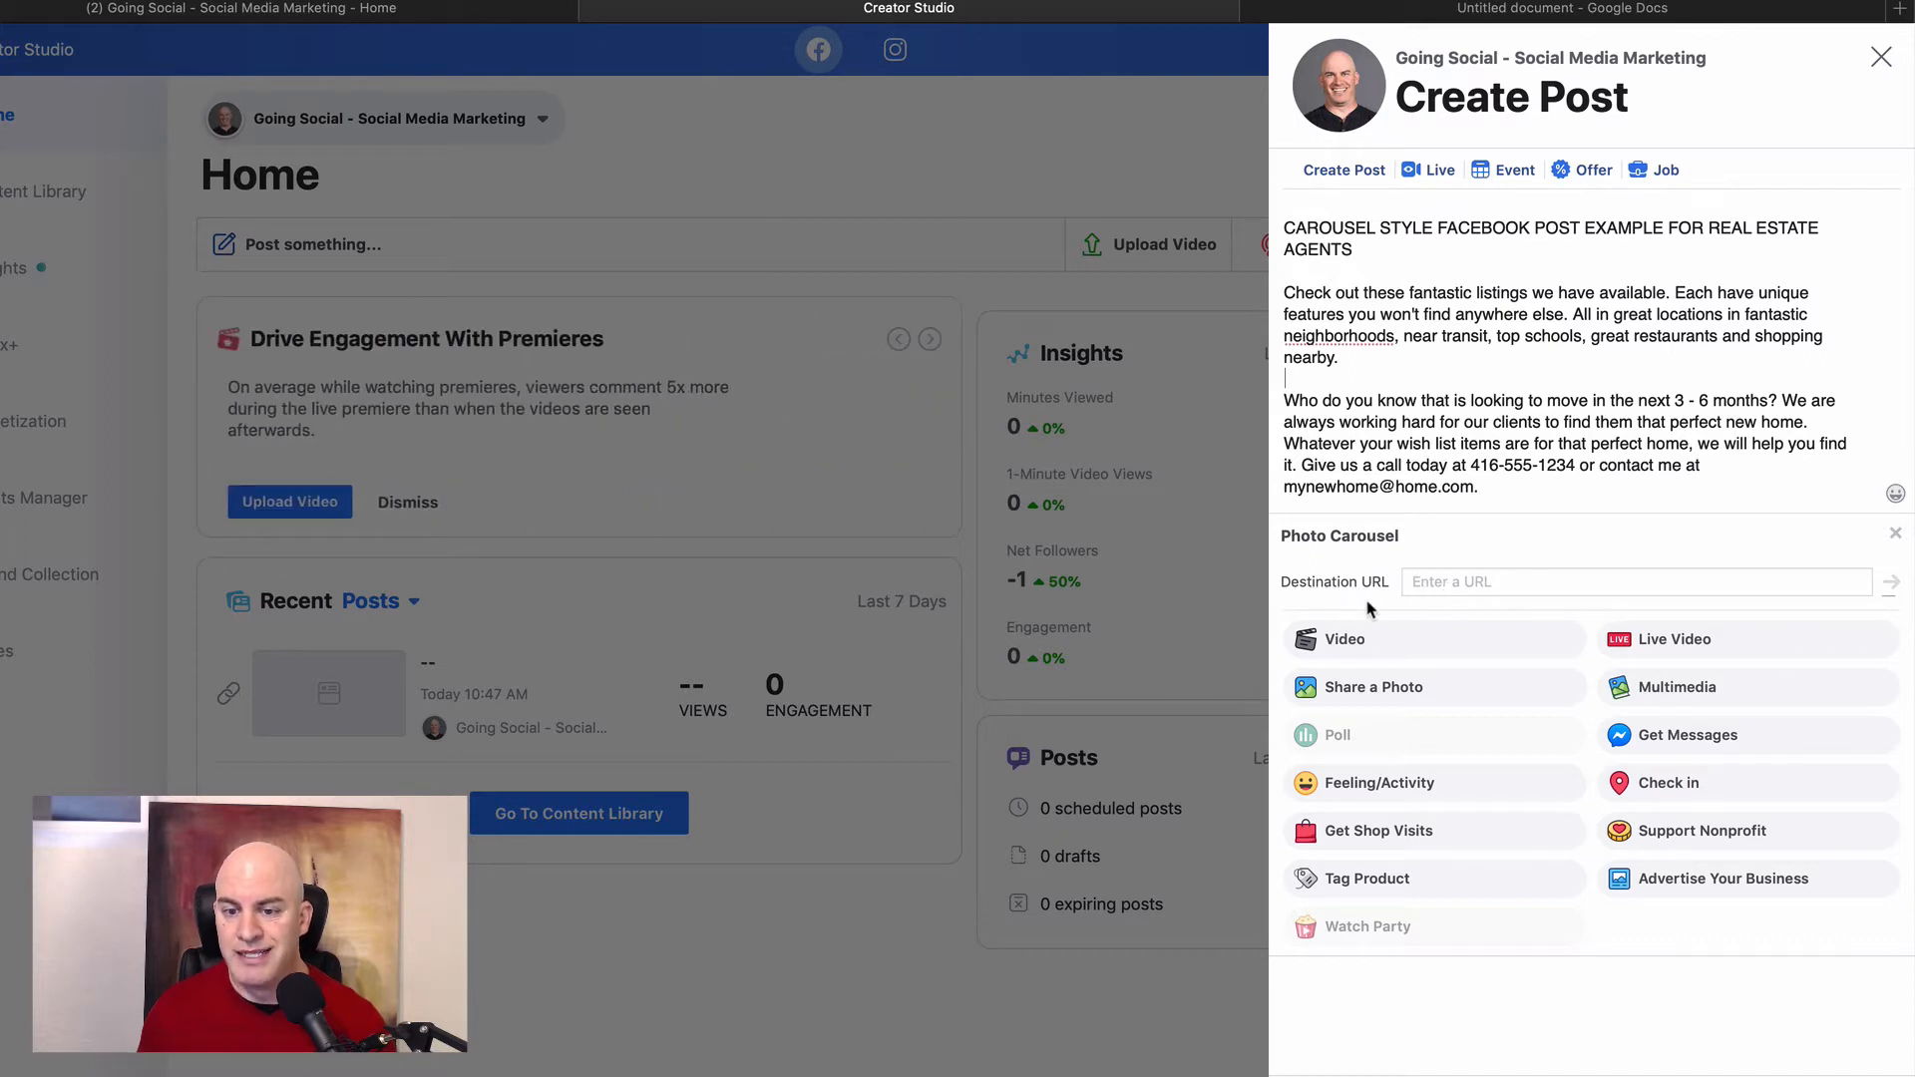
pyautogui.click(1459, 581)
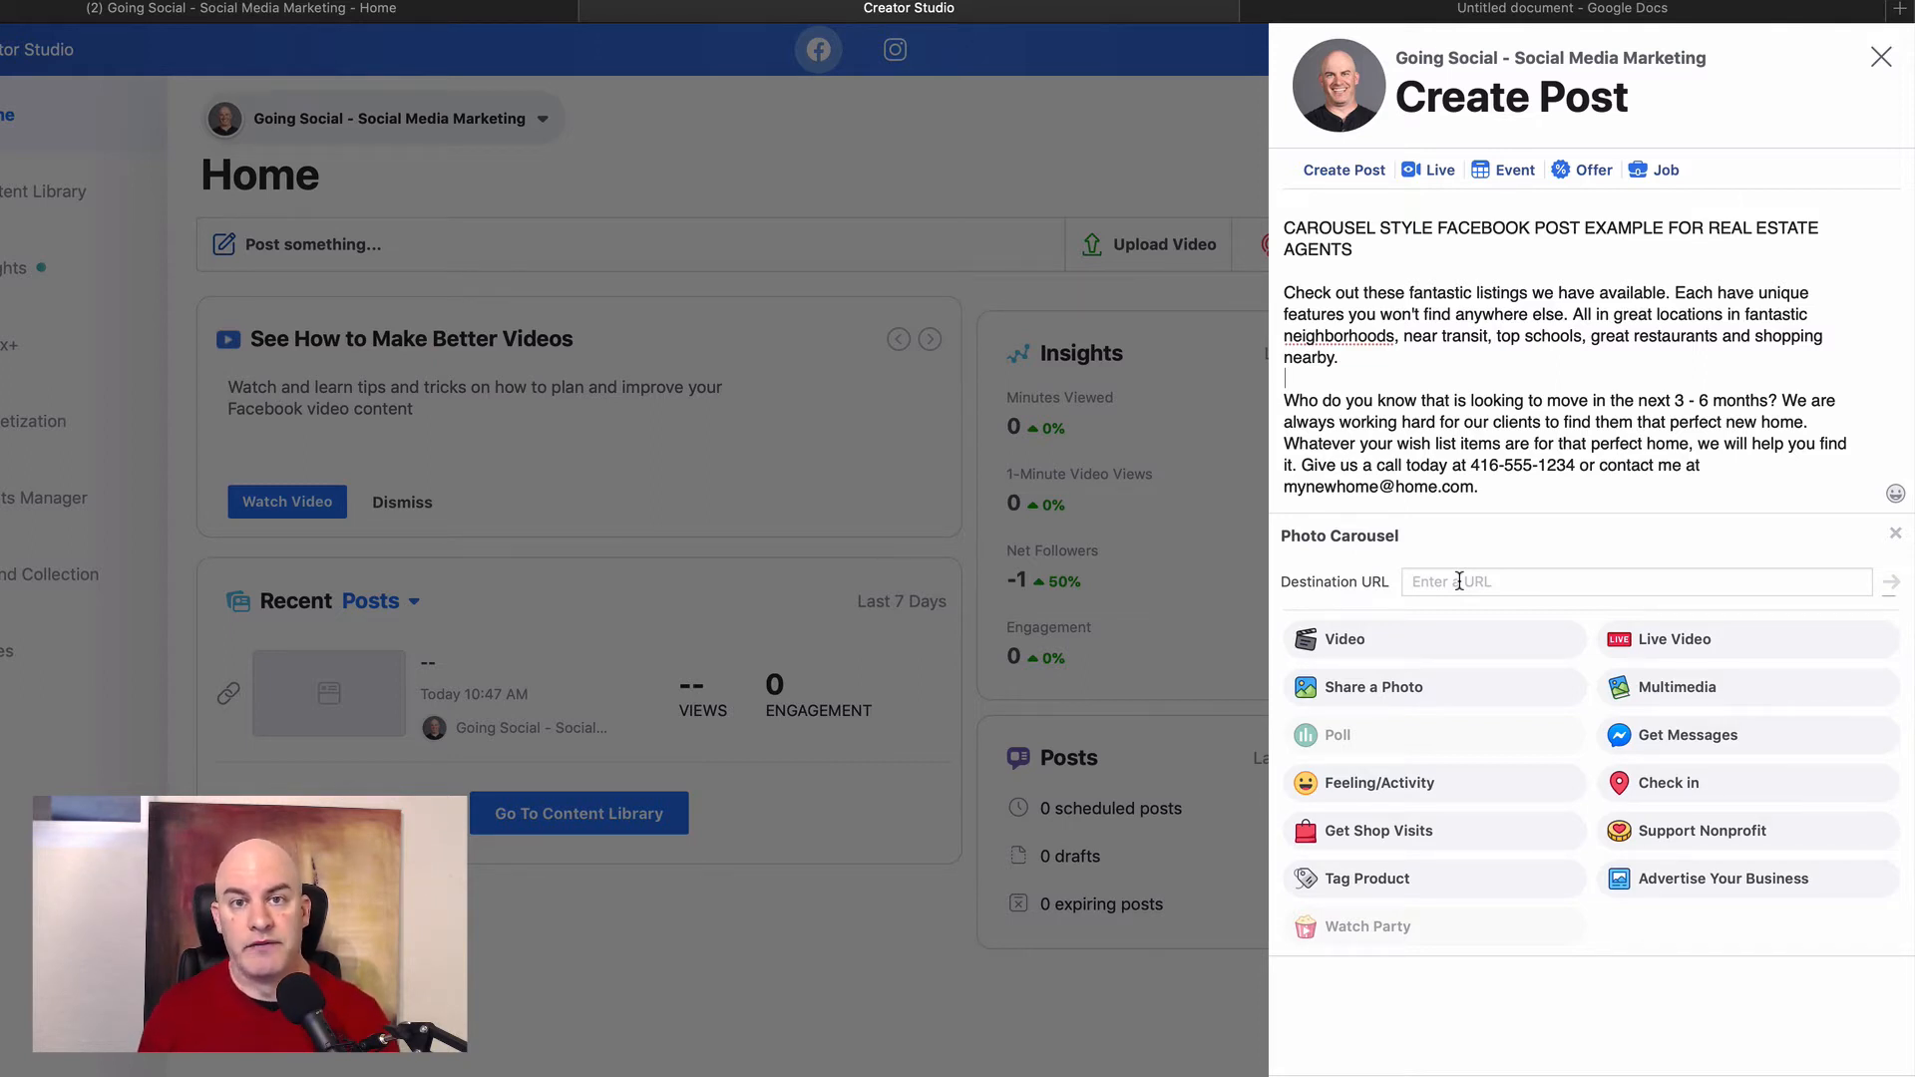
pyautogui.click(1459, 581)
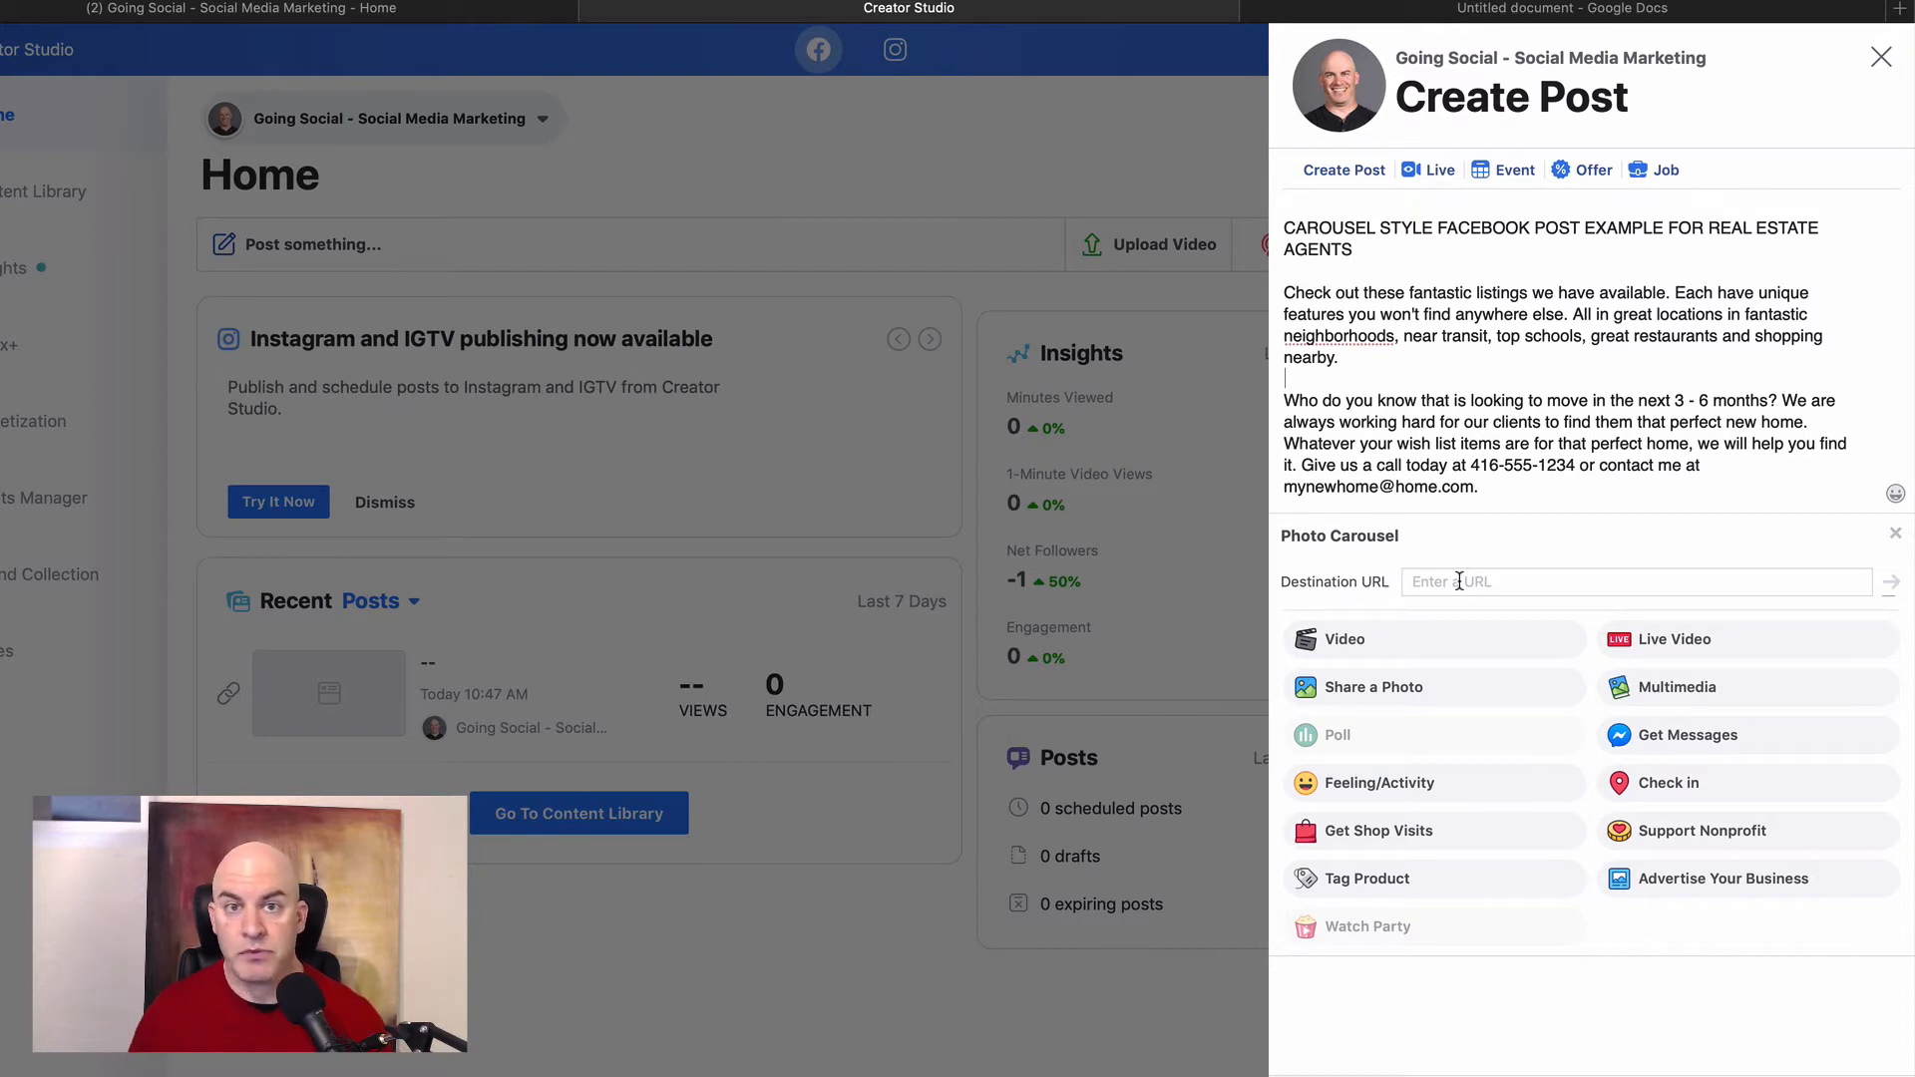
pyautogui.press('super+Tab')
pyautogui.press('super+Tab')
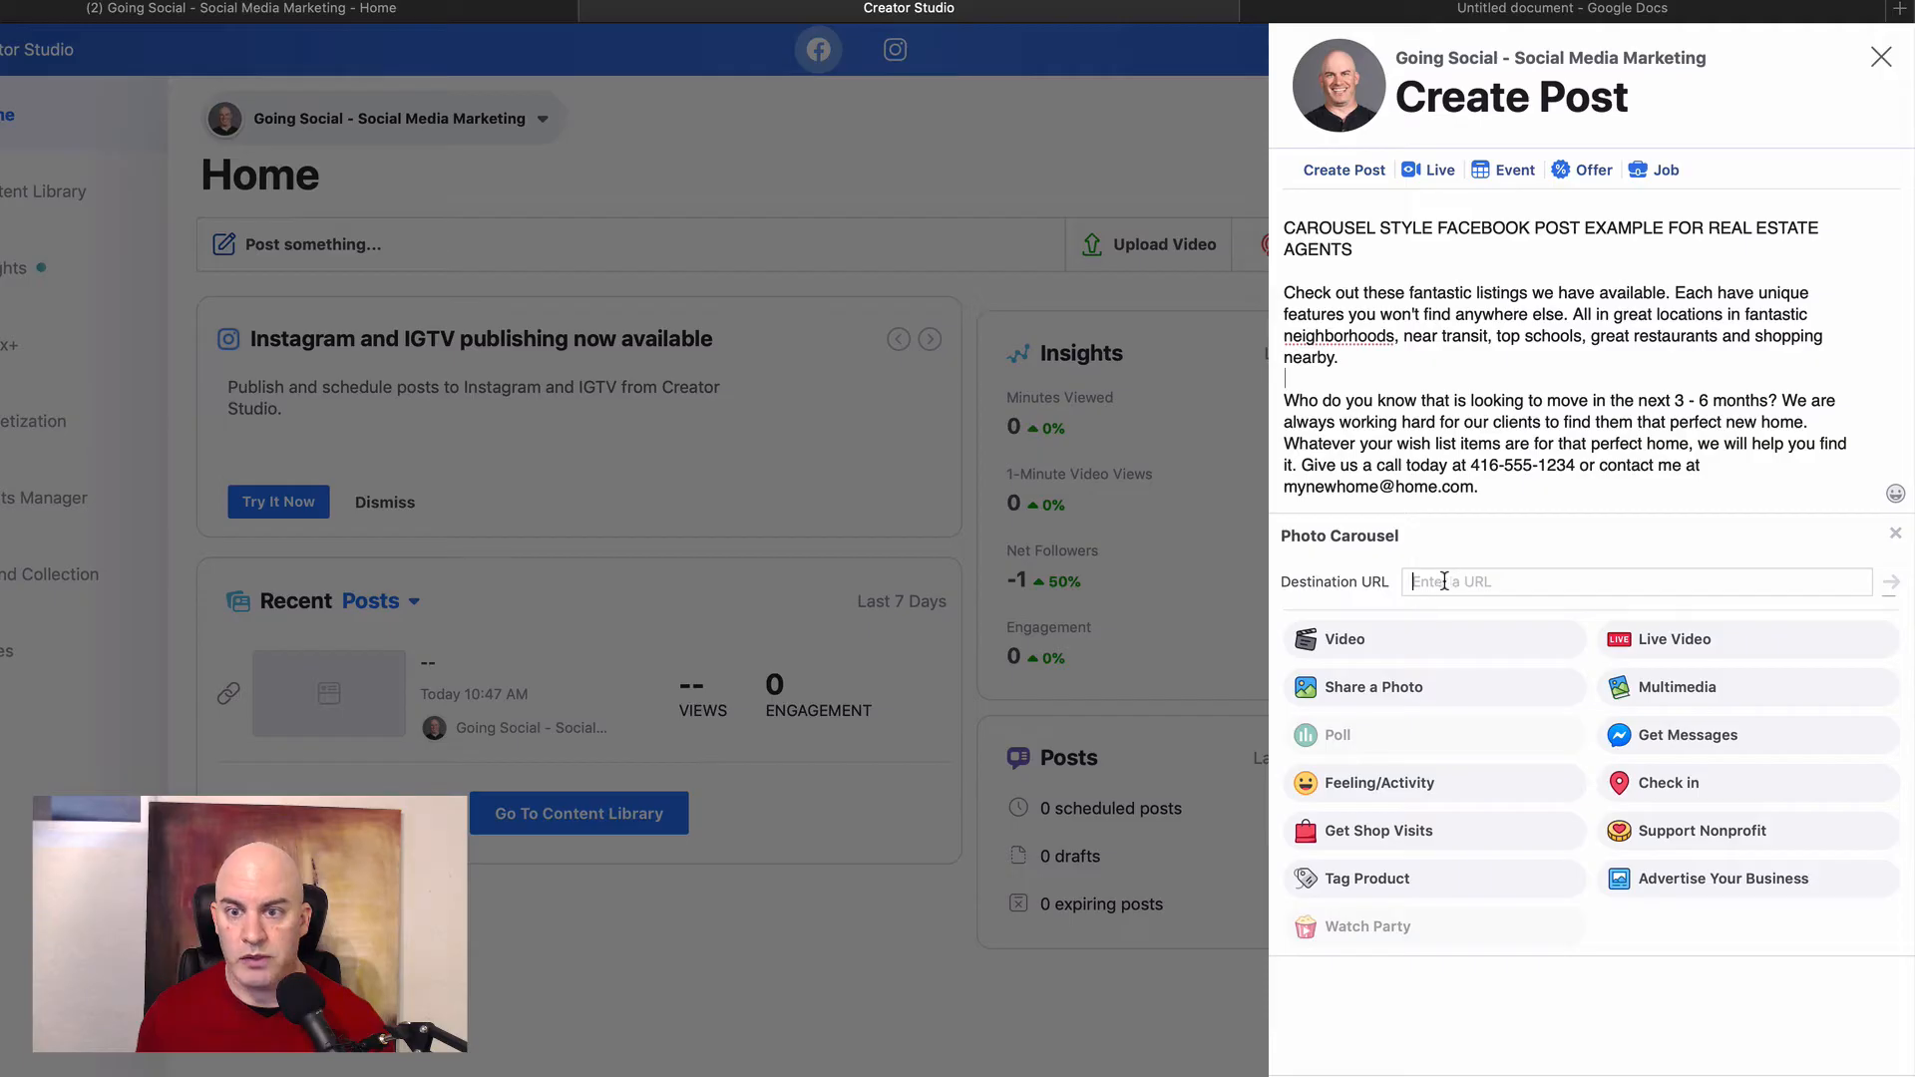
pyautogui.click(1558, 26)
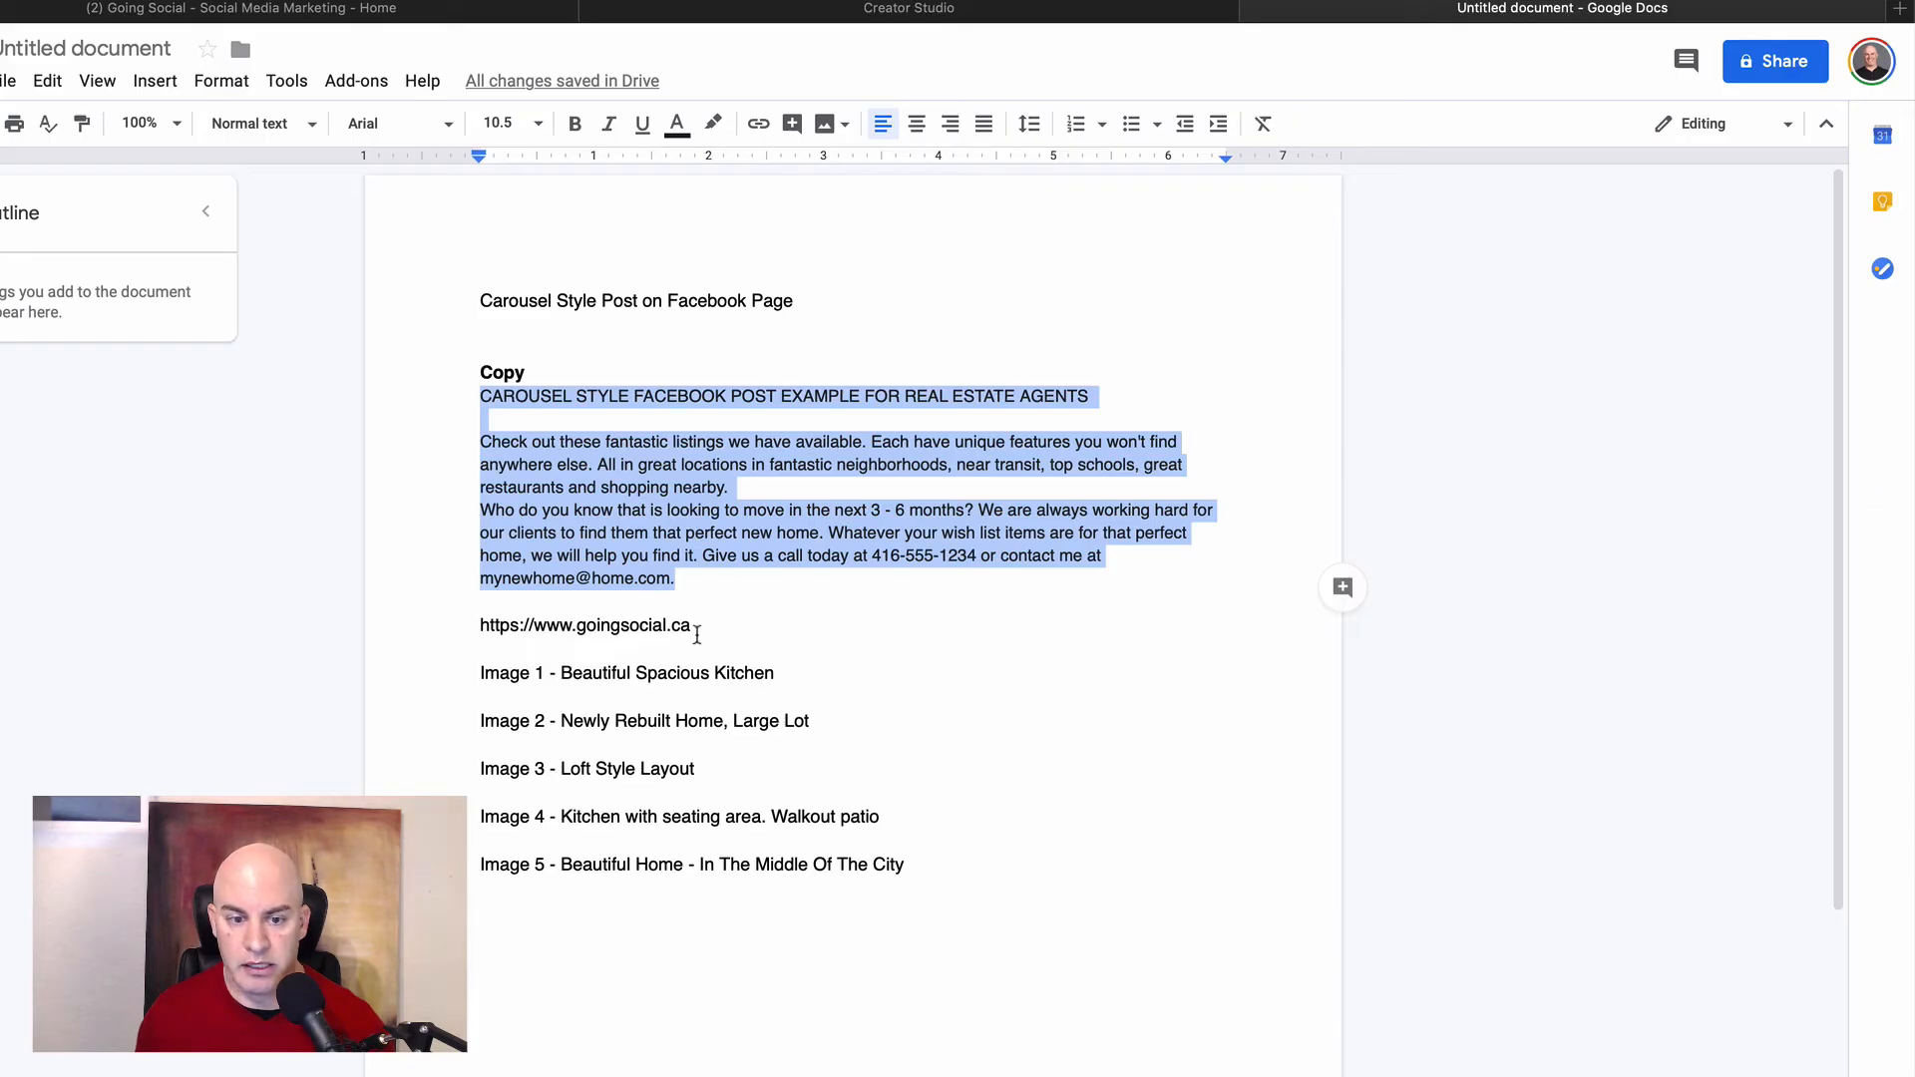
pyautogui.click(697, 625)
pyautogui.moveTo(697, 624); pyautogui.dragTo(472, 625)
pyautogui.hotkey('ctrl', 'c')
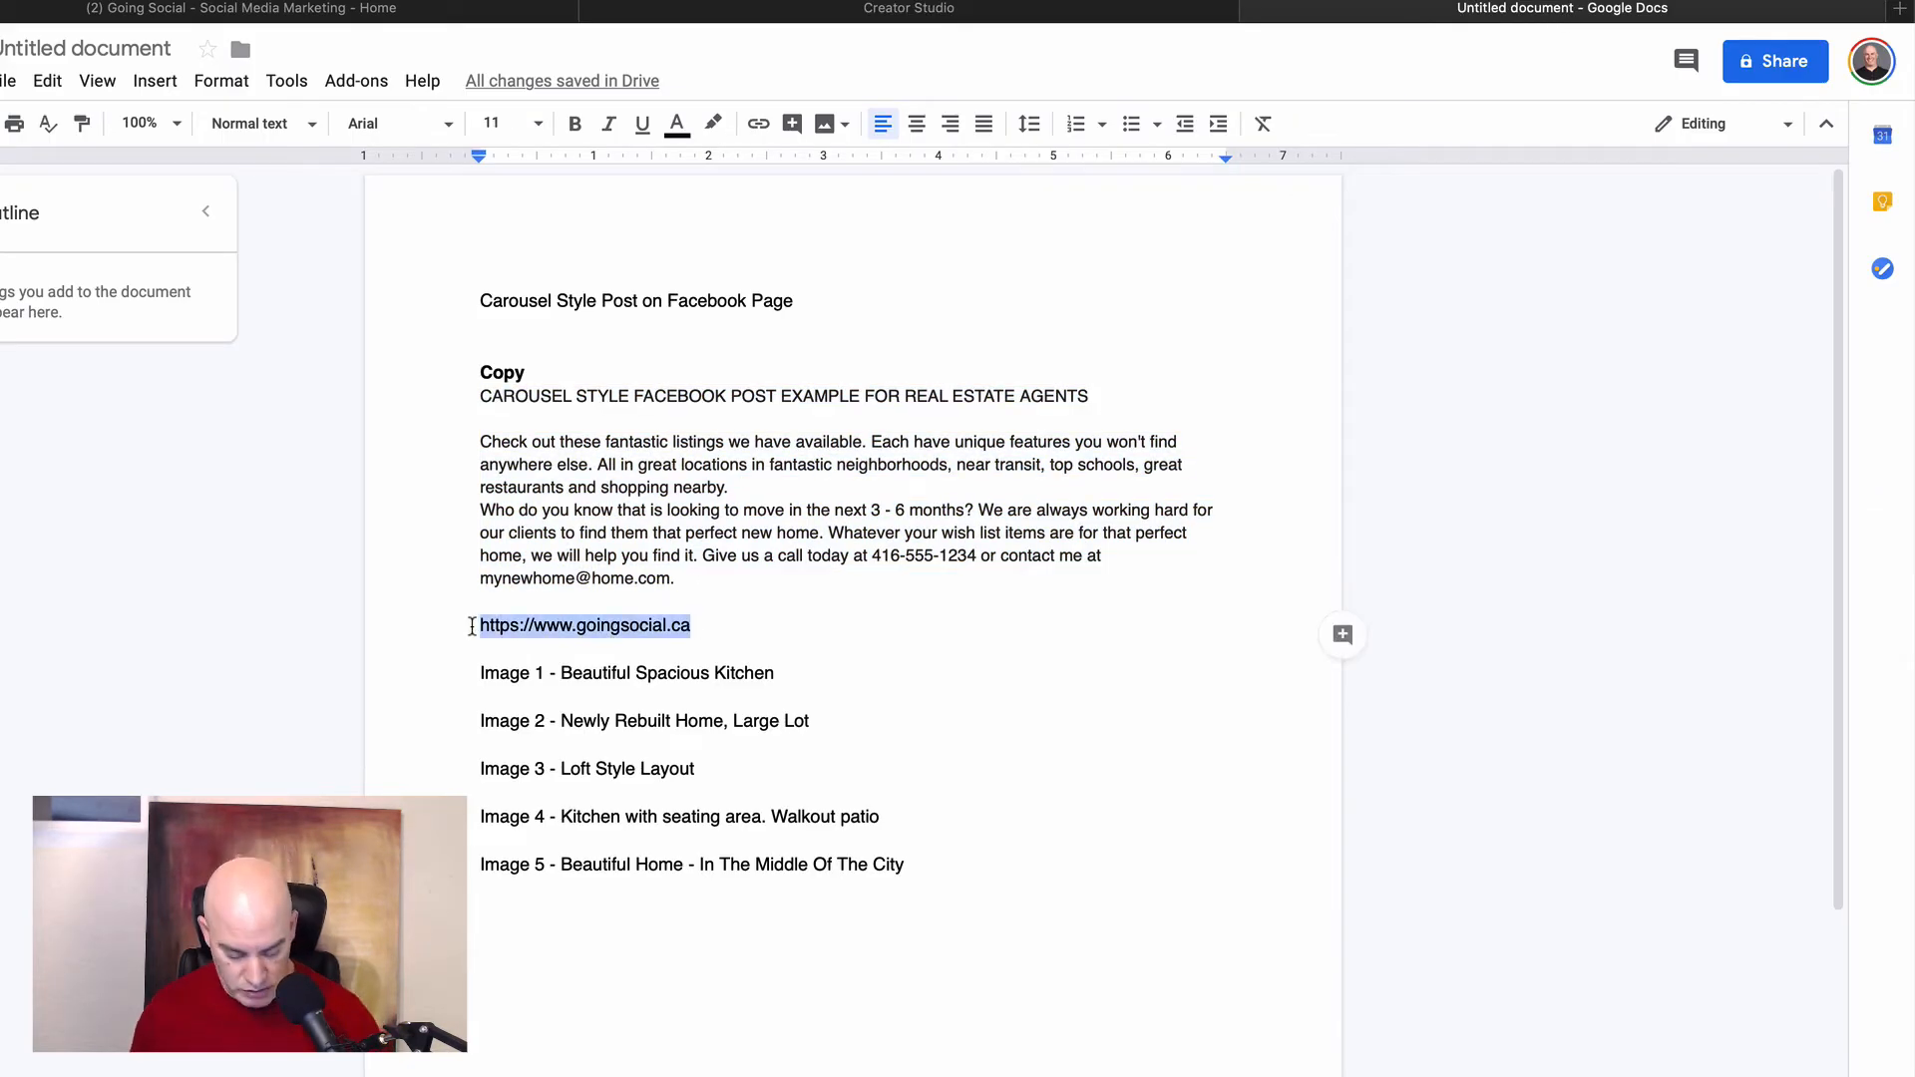
pyautogui.click(1109, 14)
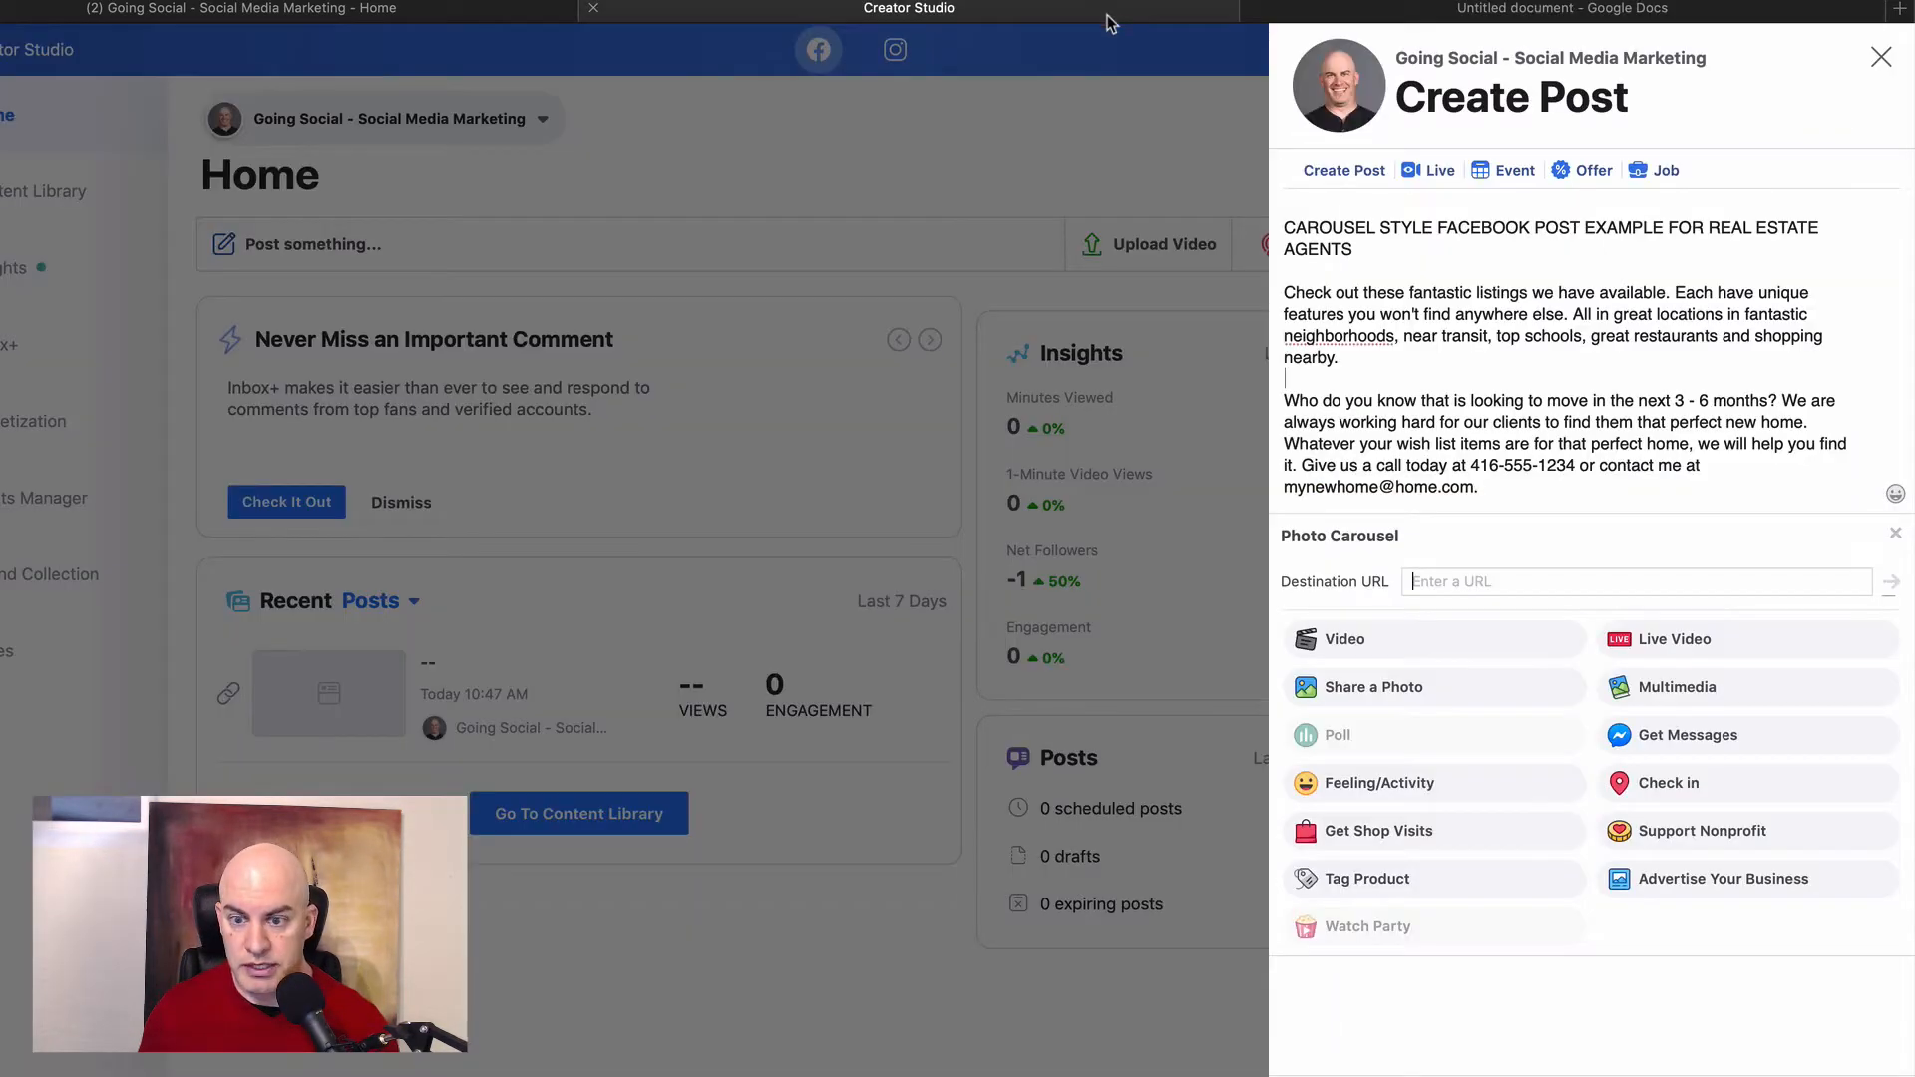
pyautogui.hotkey('ctrl', 'v')
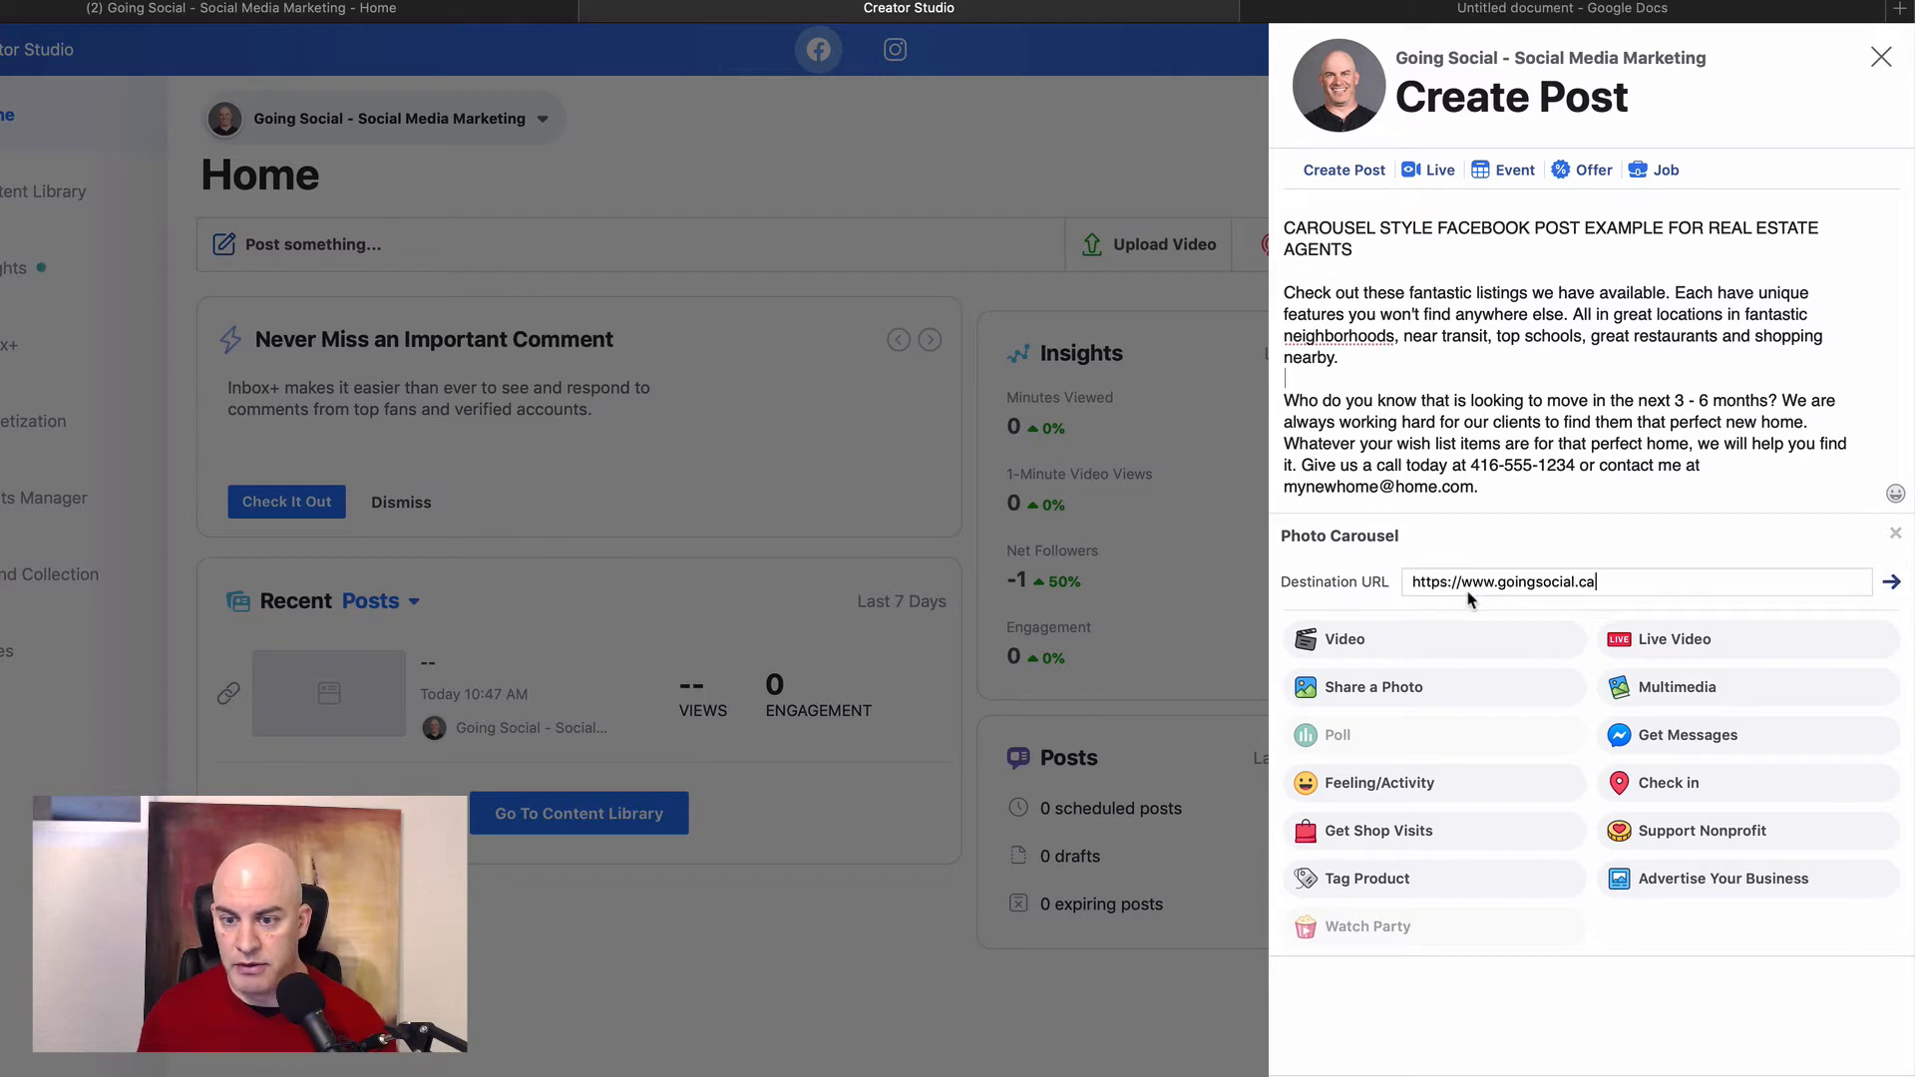
pyautogui.click(1893, 588)
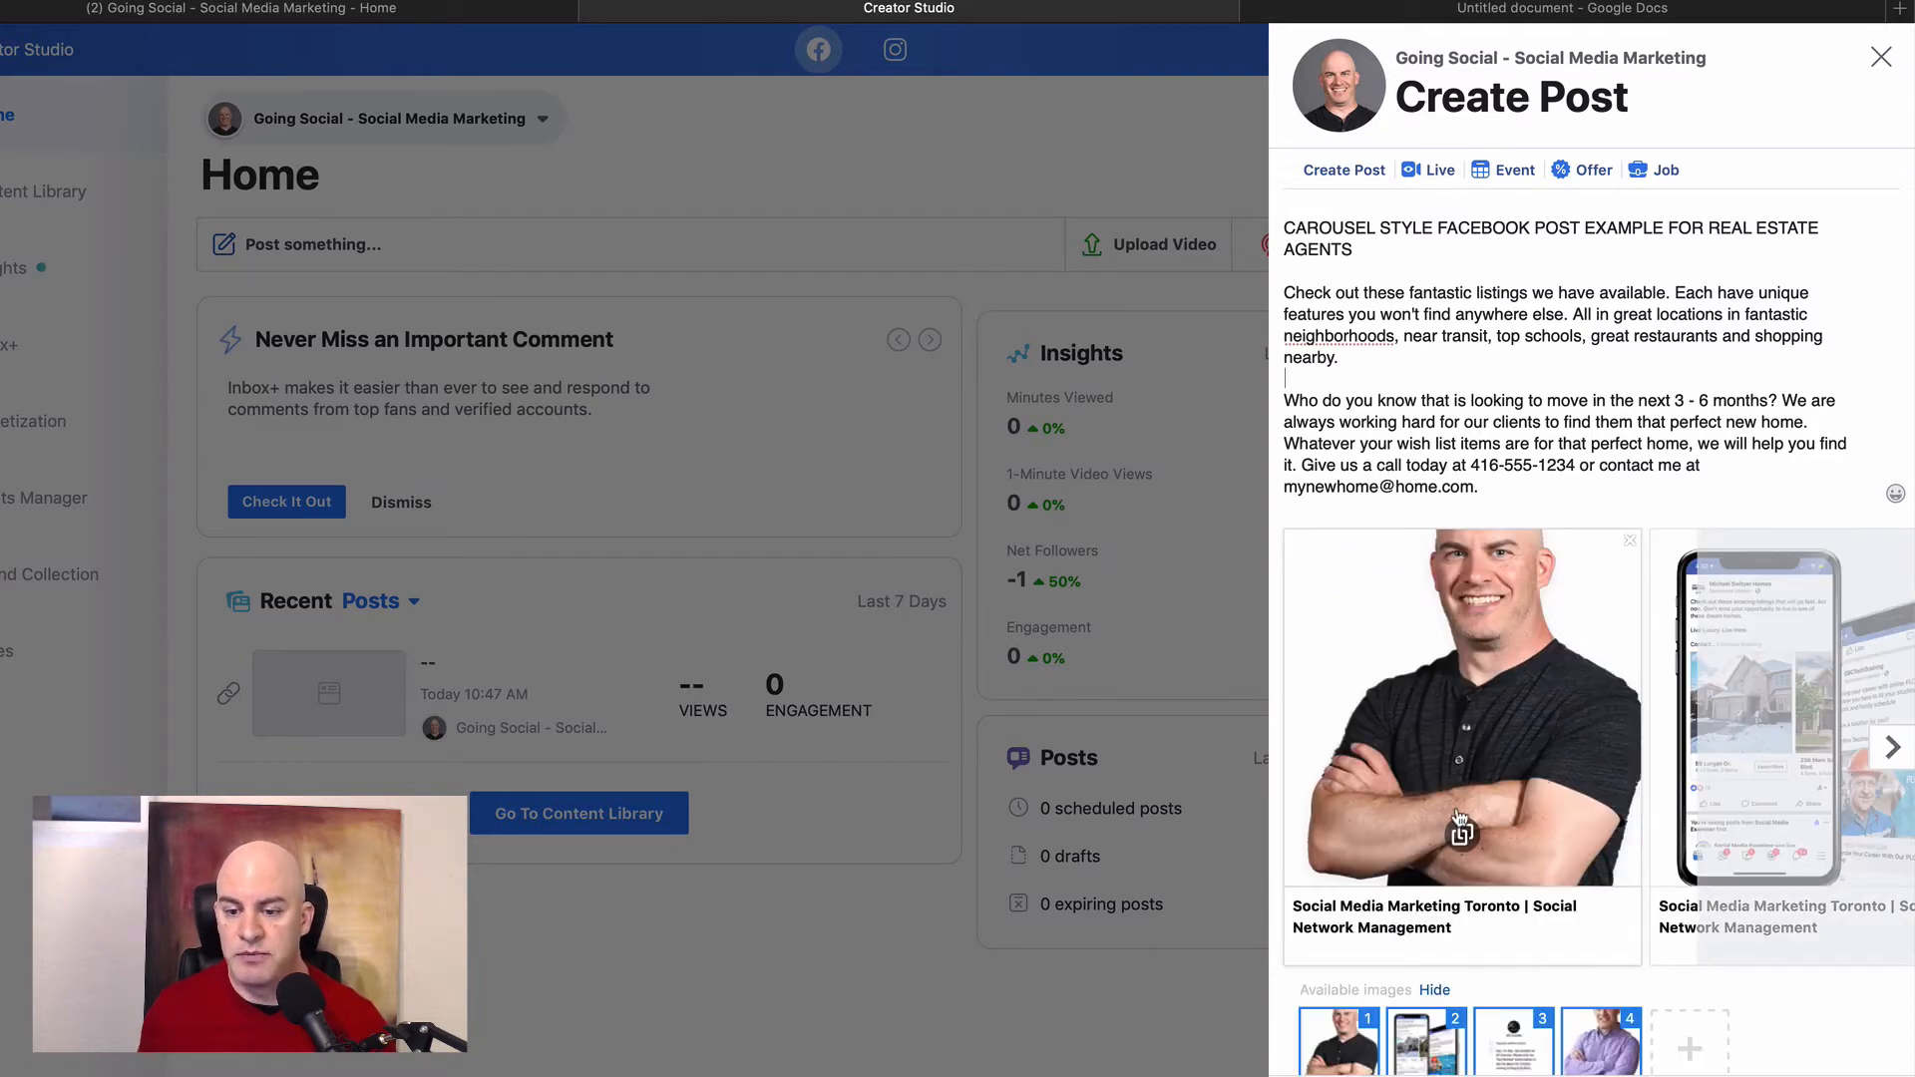
# Step: Deselect all four website images that were pulled into the photo carousel
pyautogui.scroll(-4, 1458, 820)
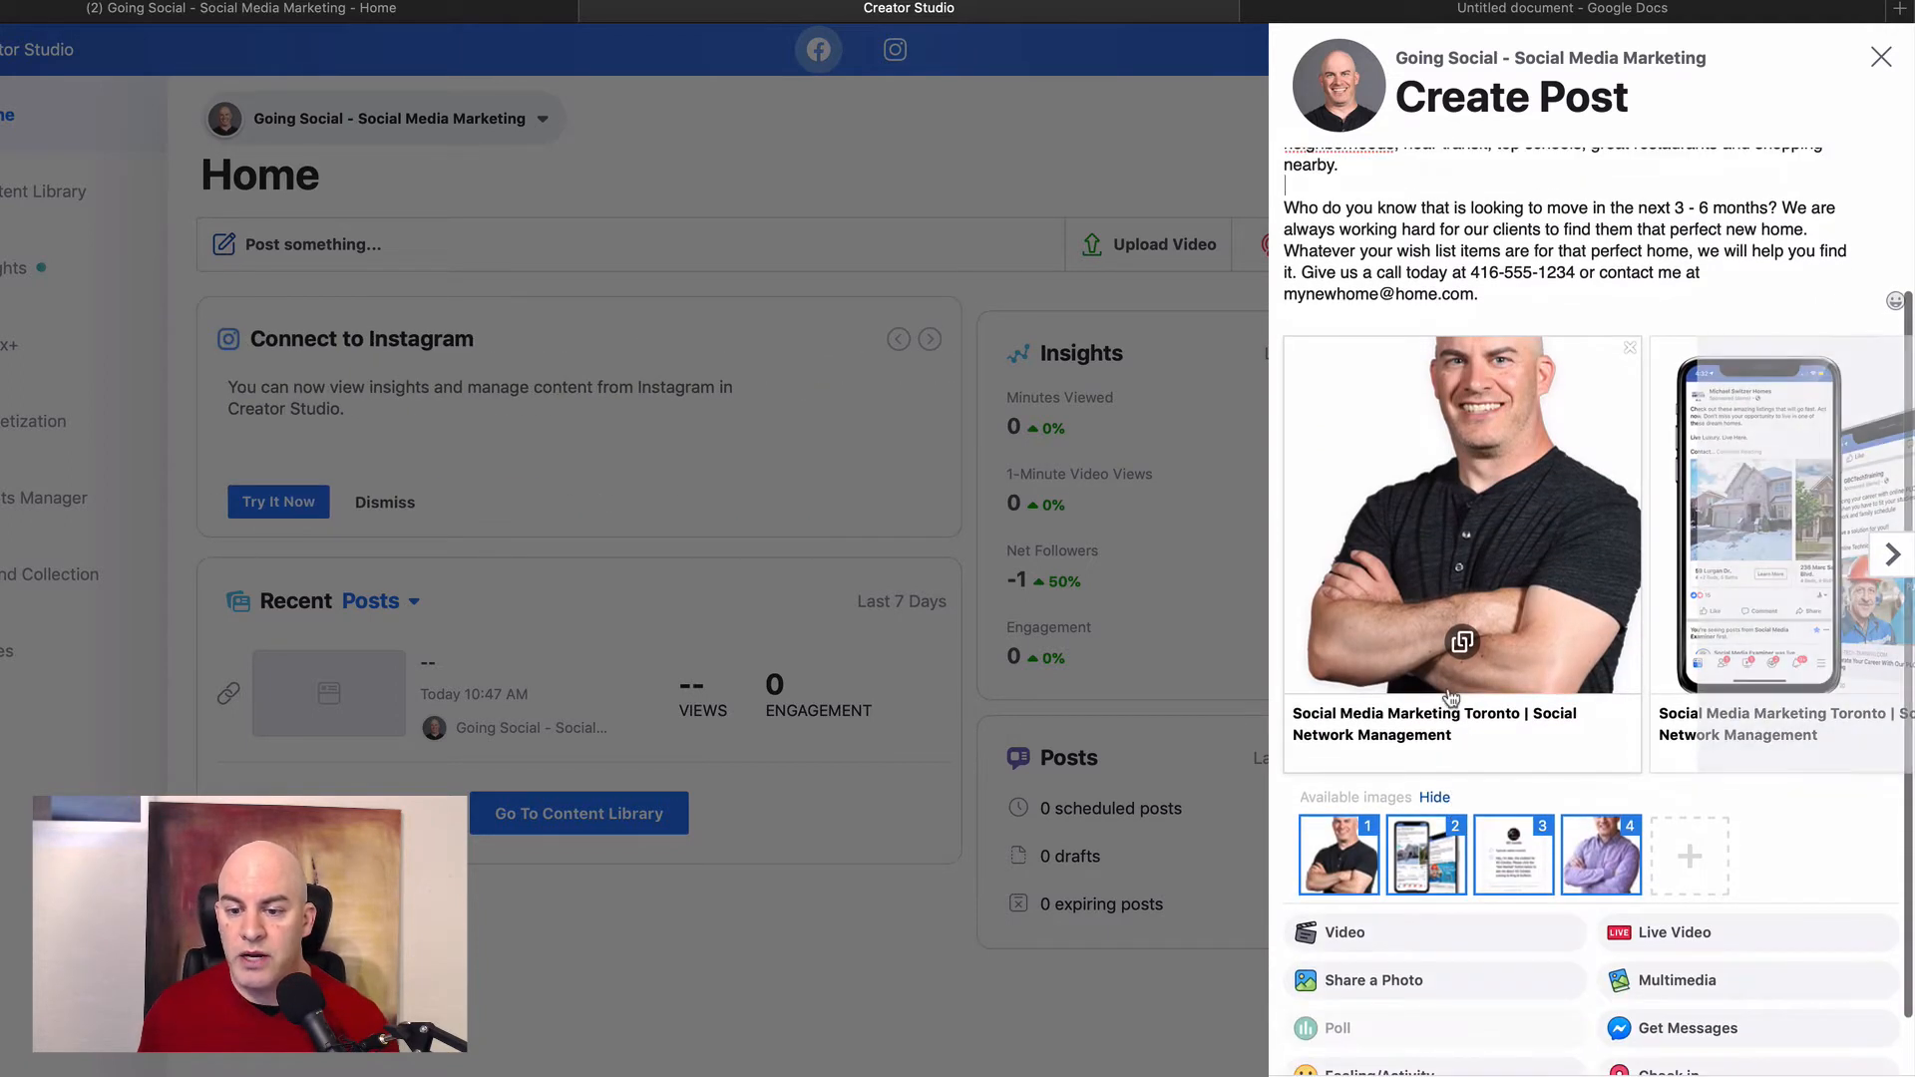
pyautogui.scroll(2, 1456, 758)
pyautogui.scroll(-5, 1451, 699)
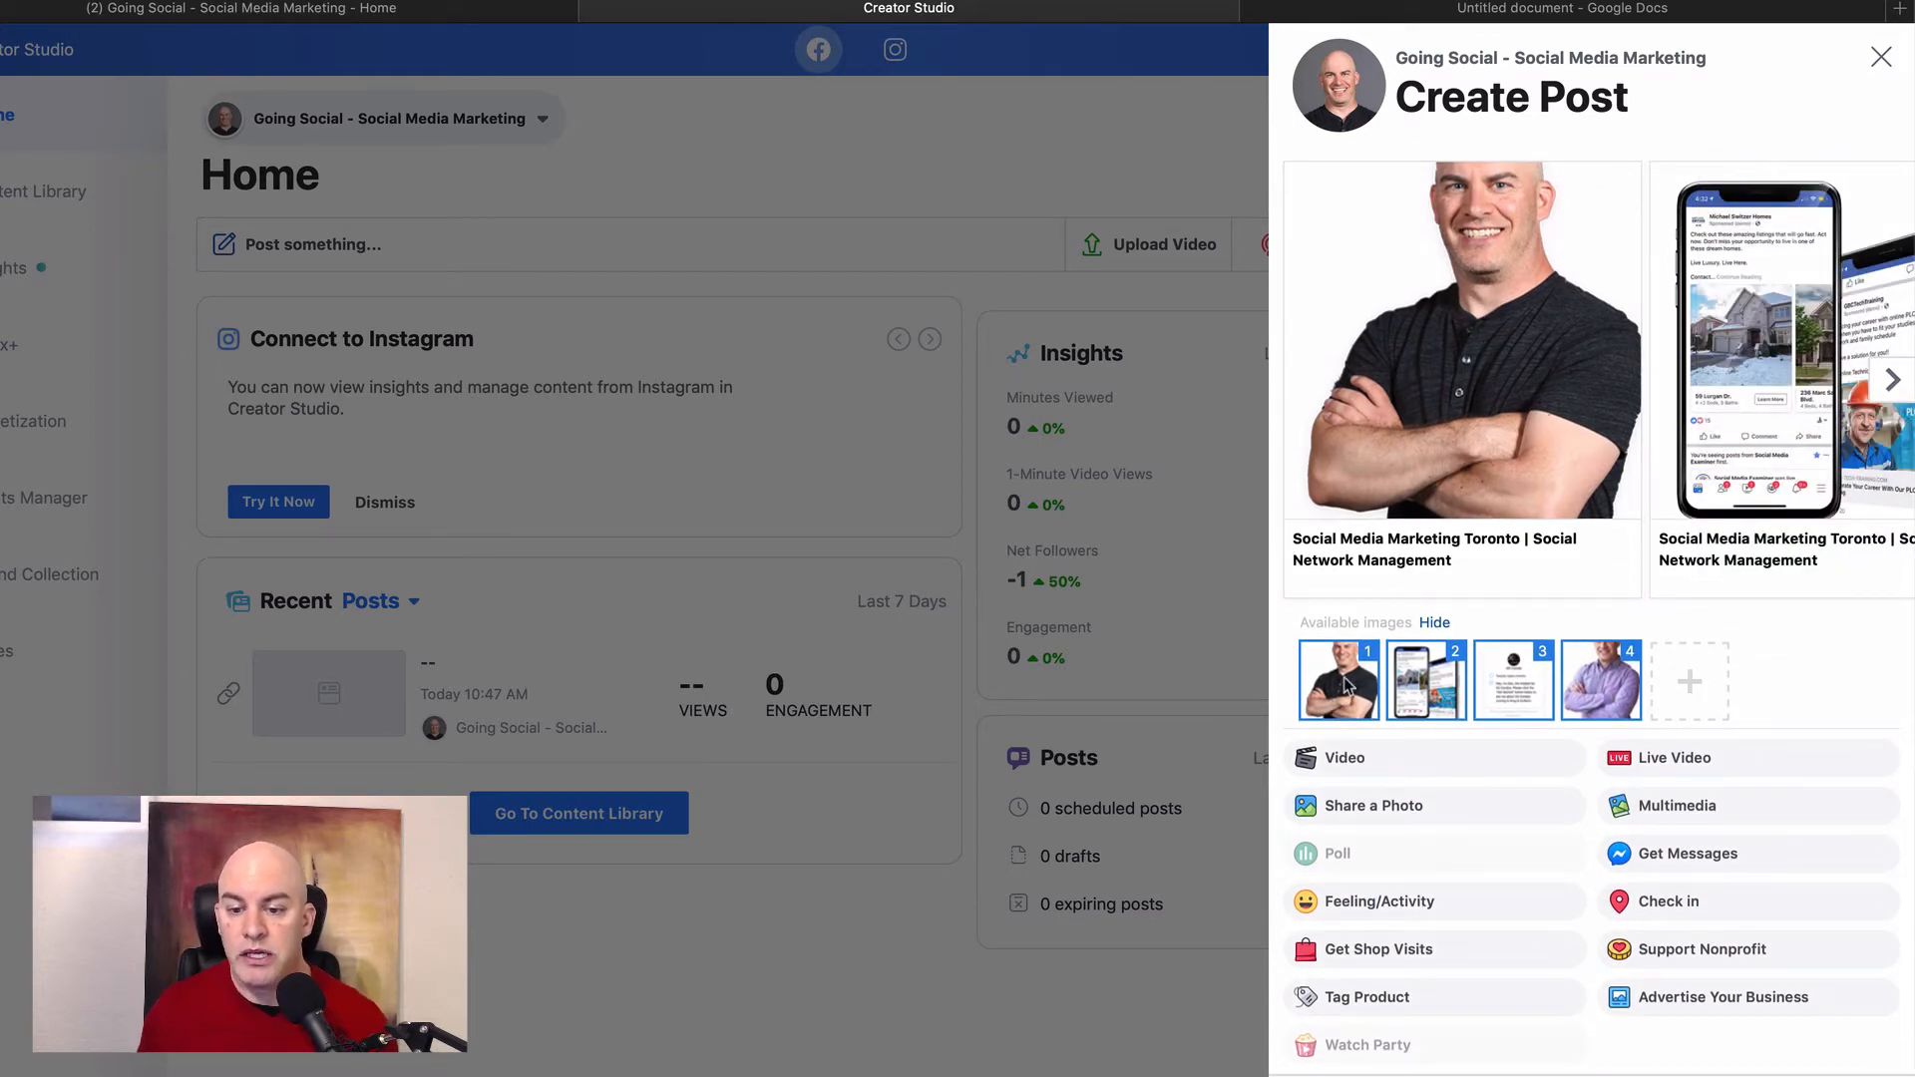
pyautogui.click(1346, 688)
pyautogui.click(1411, 688)
pyautogui.click(1523, 686)
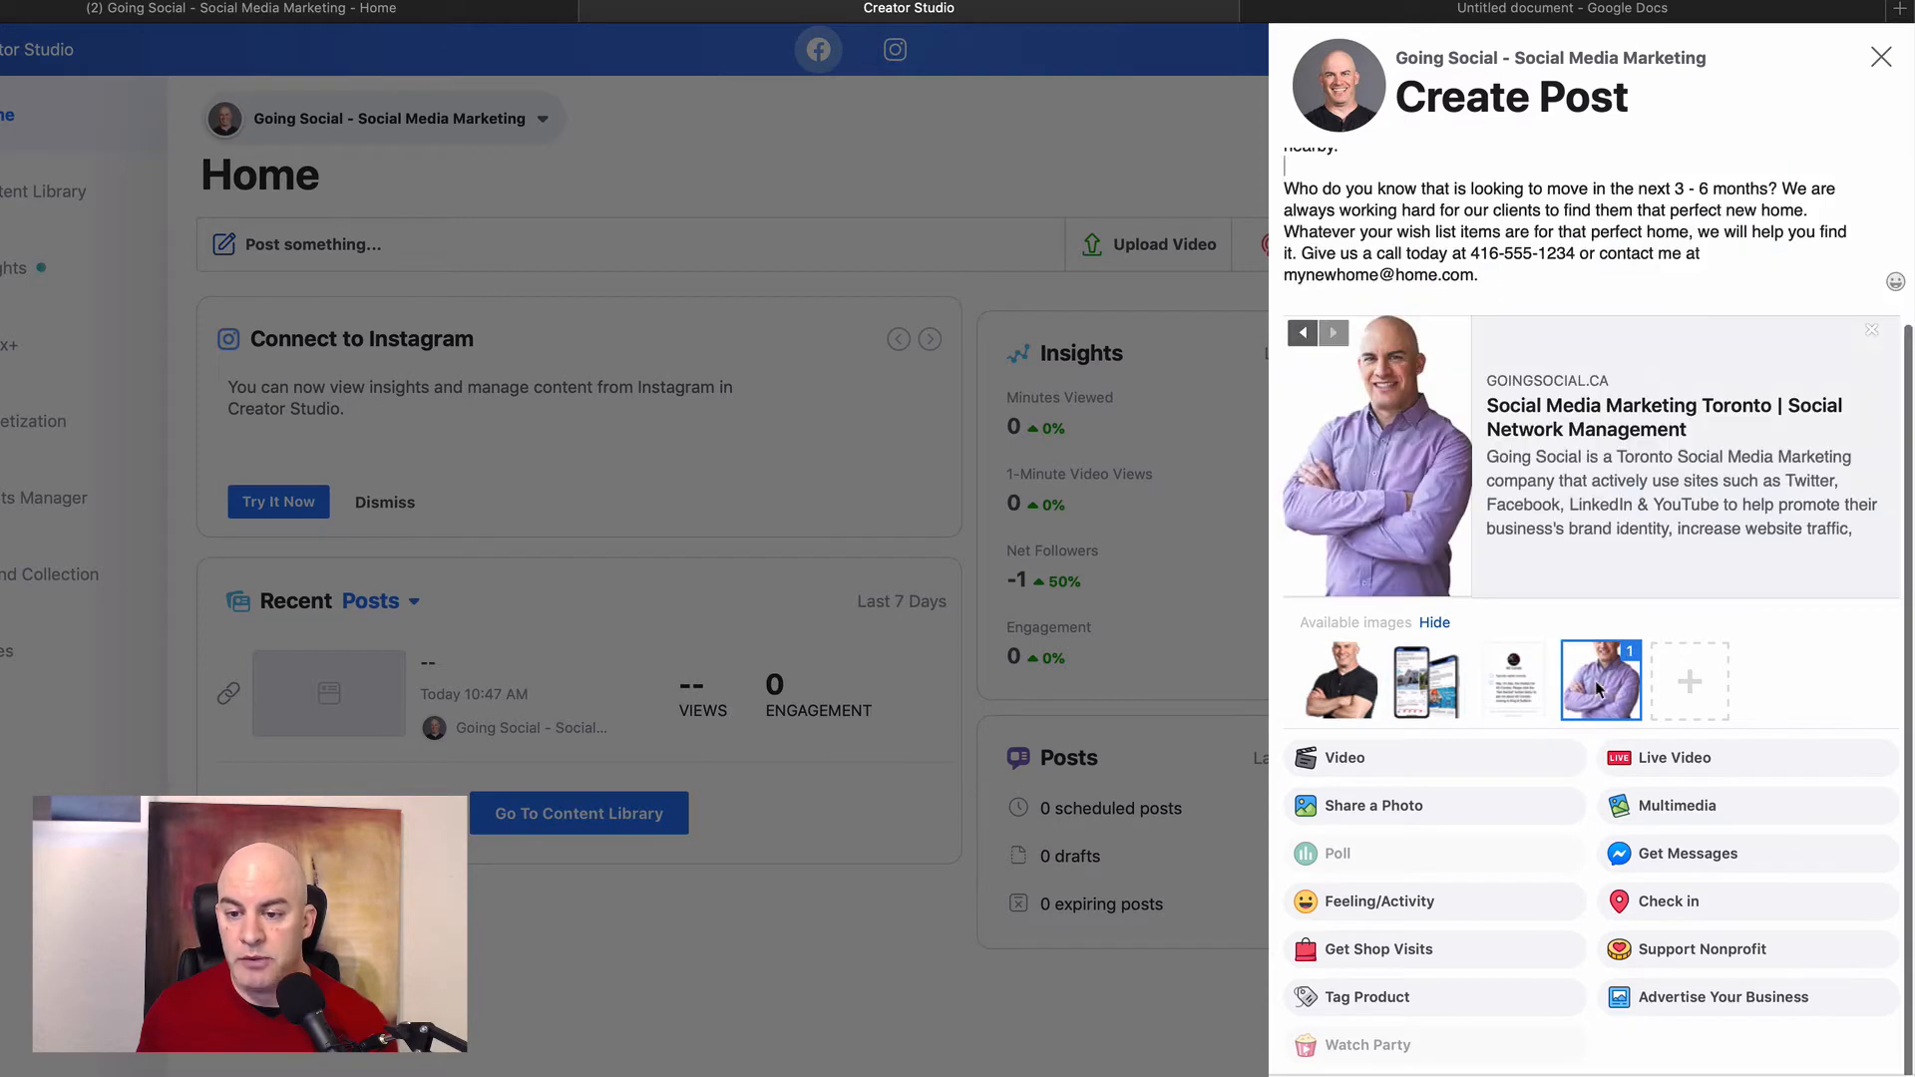
pyautogui.click(1598, 688)
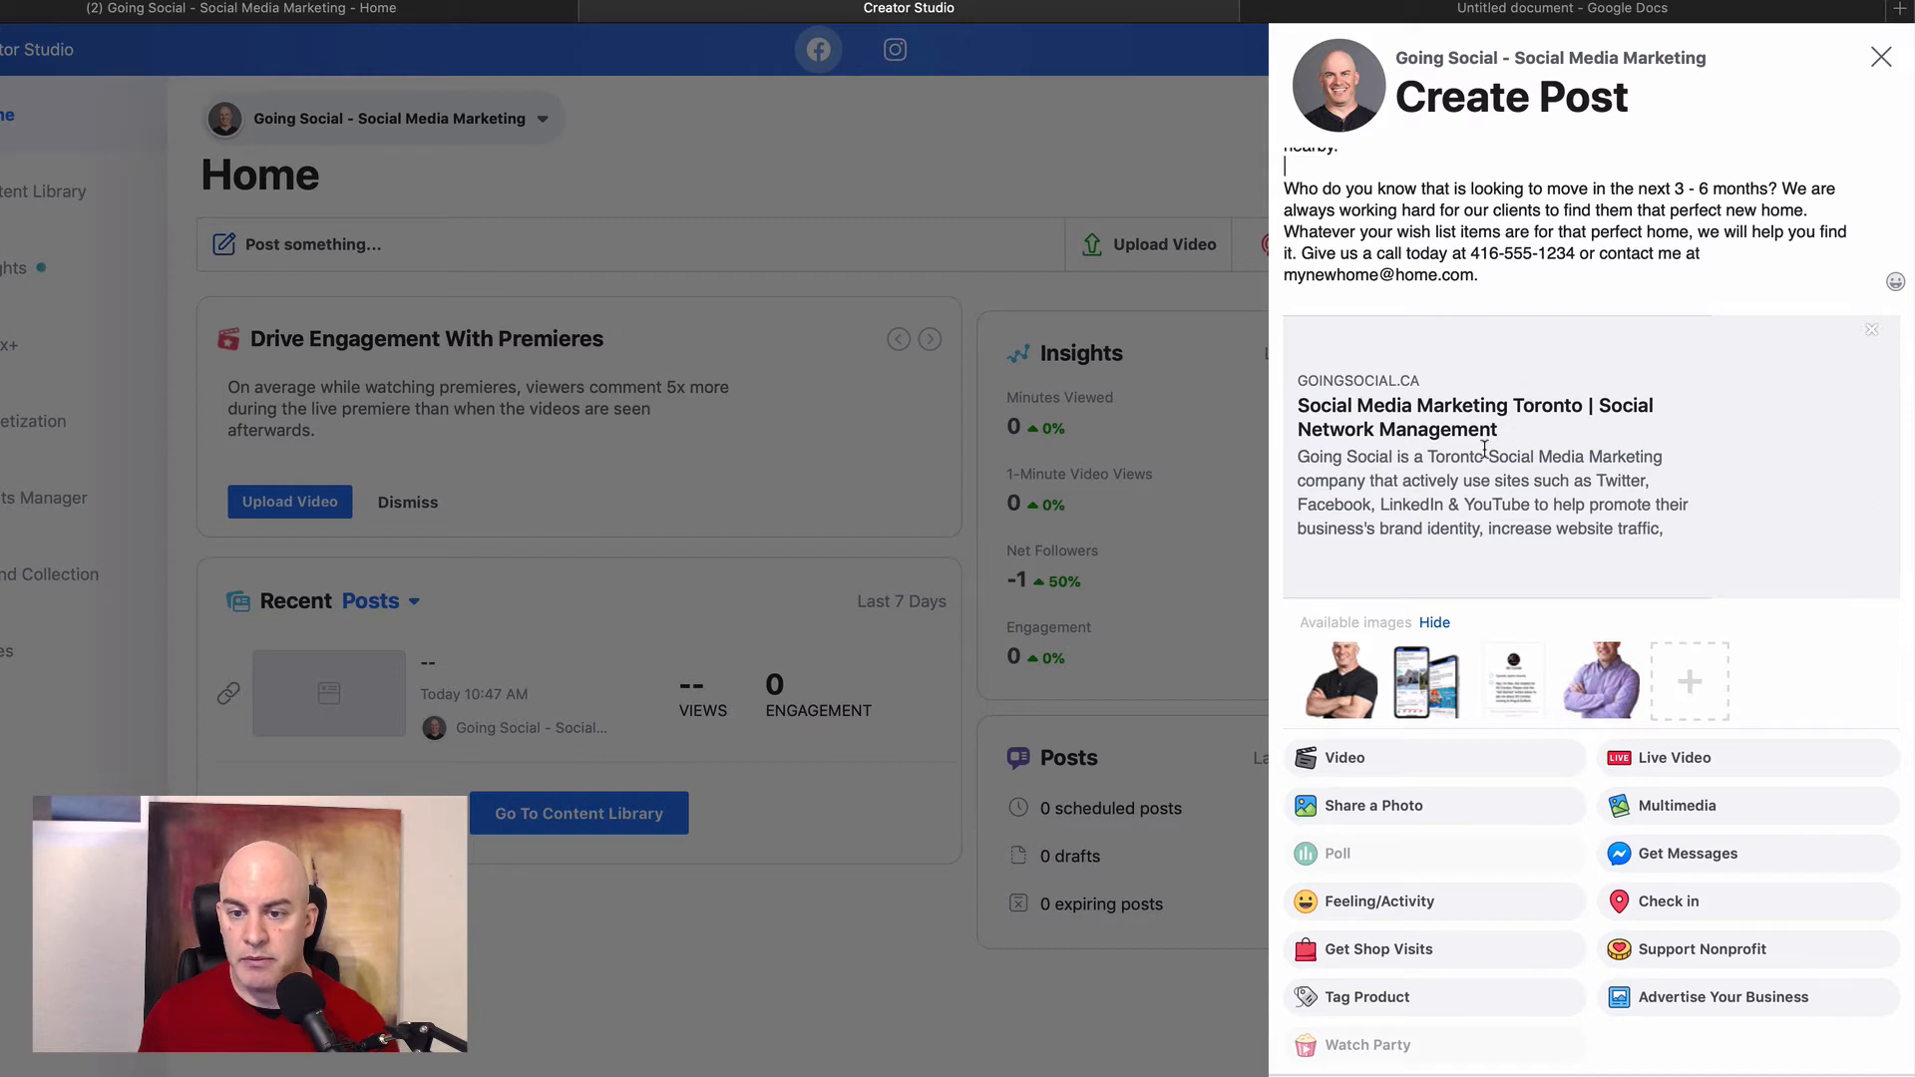
# Step: Upload Image 1.jpg from the Carousel Style Post folder to the carousel and try to add Image 2.jpg
pyautogui.click(1698, 680)
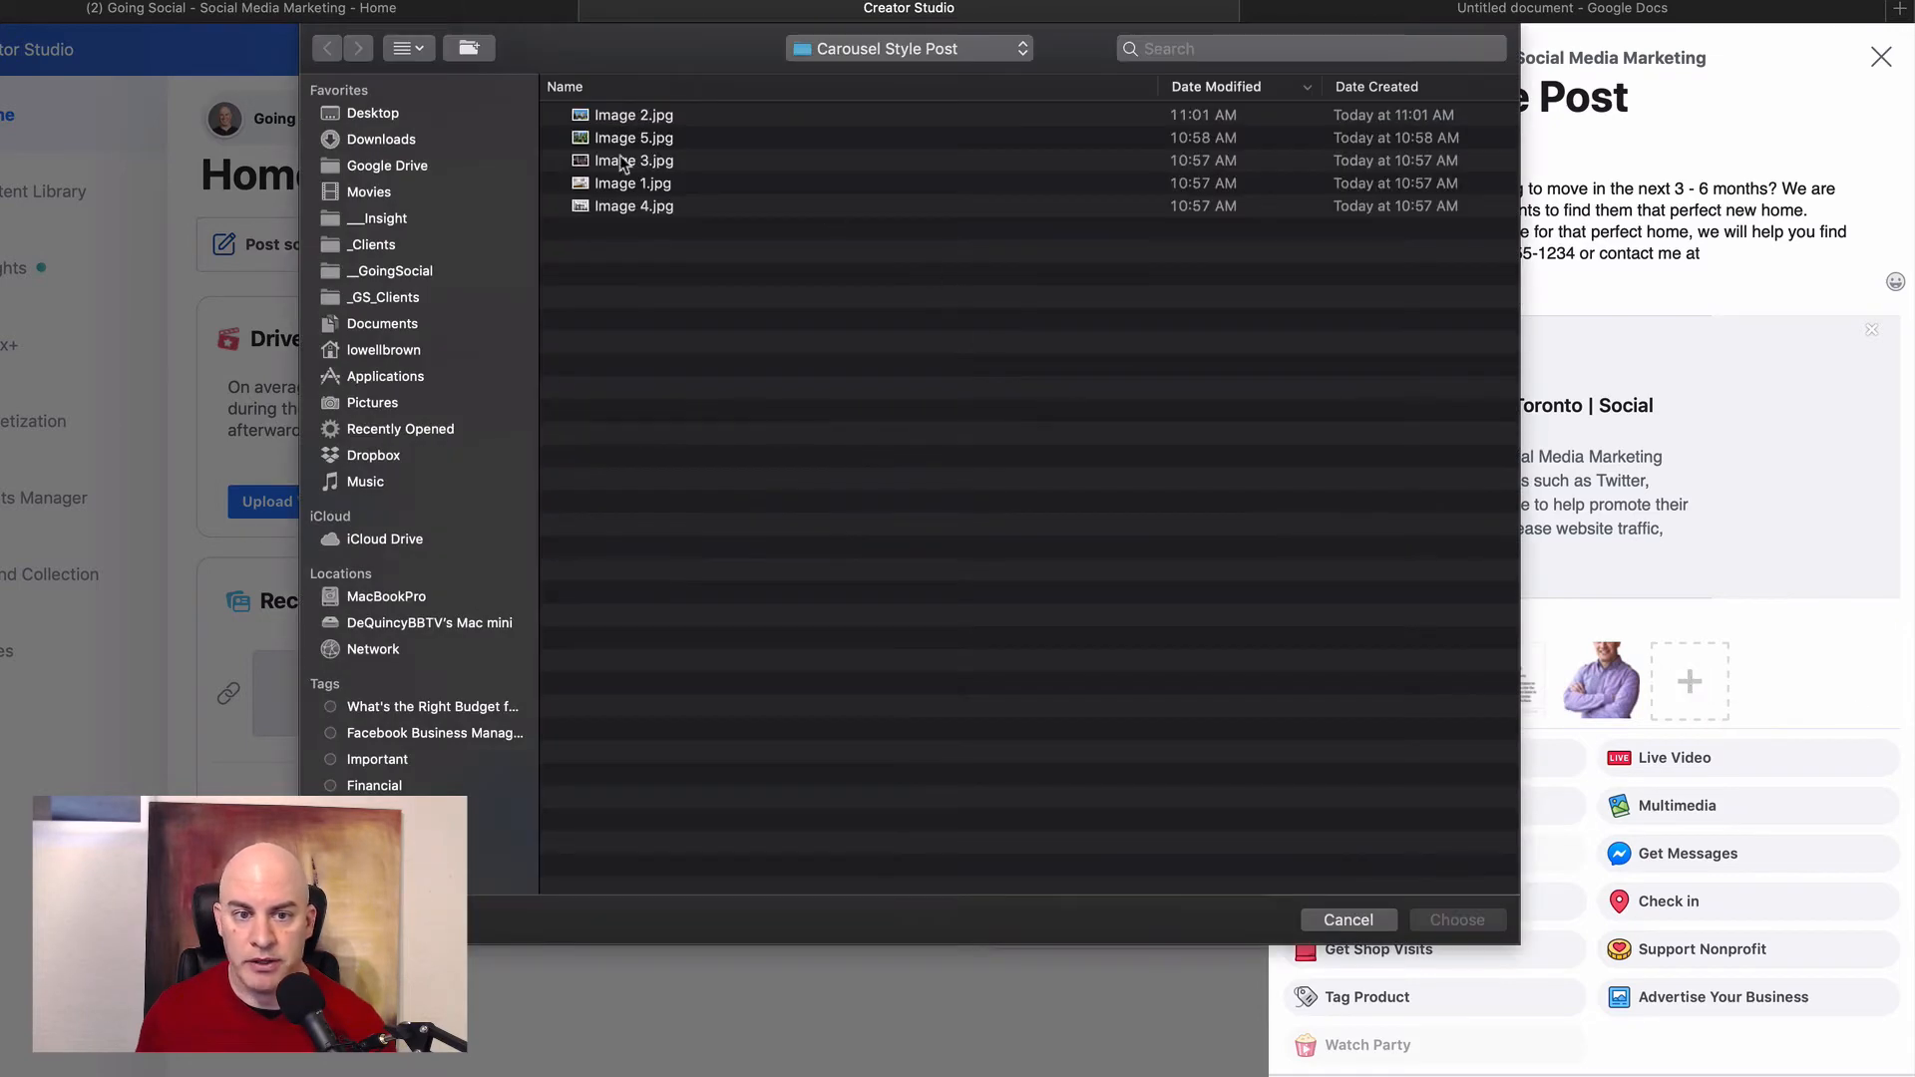
pyautogui.doubleClick(661, 183)
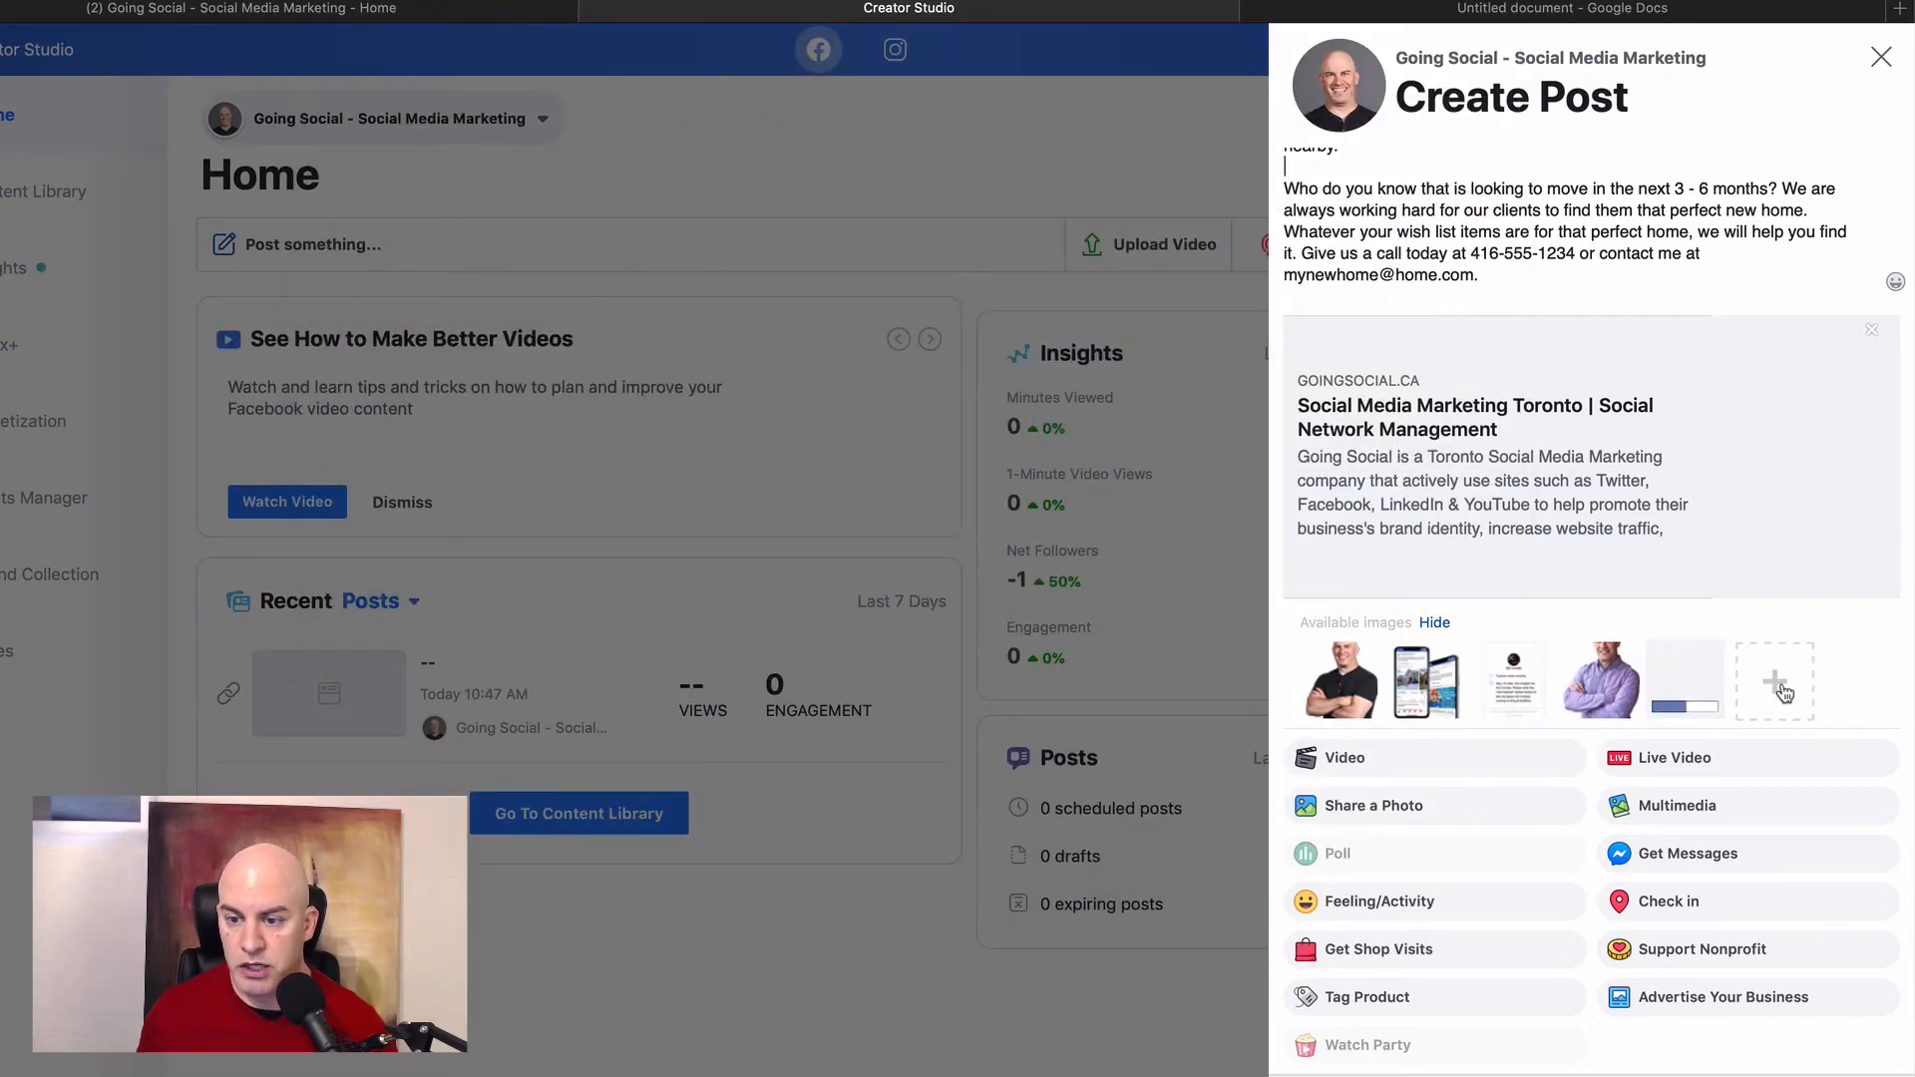
pyautogui.click(1783, 692)
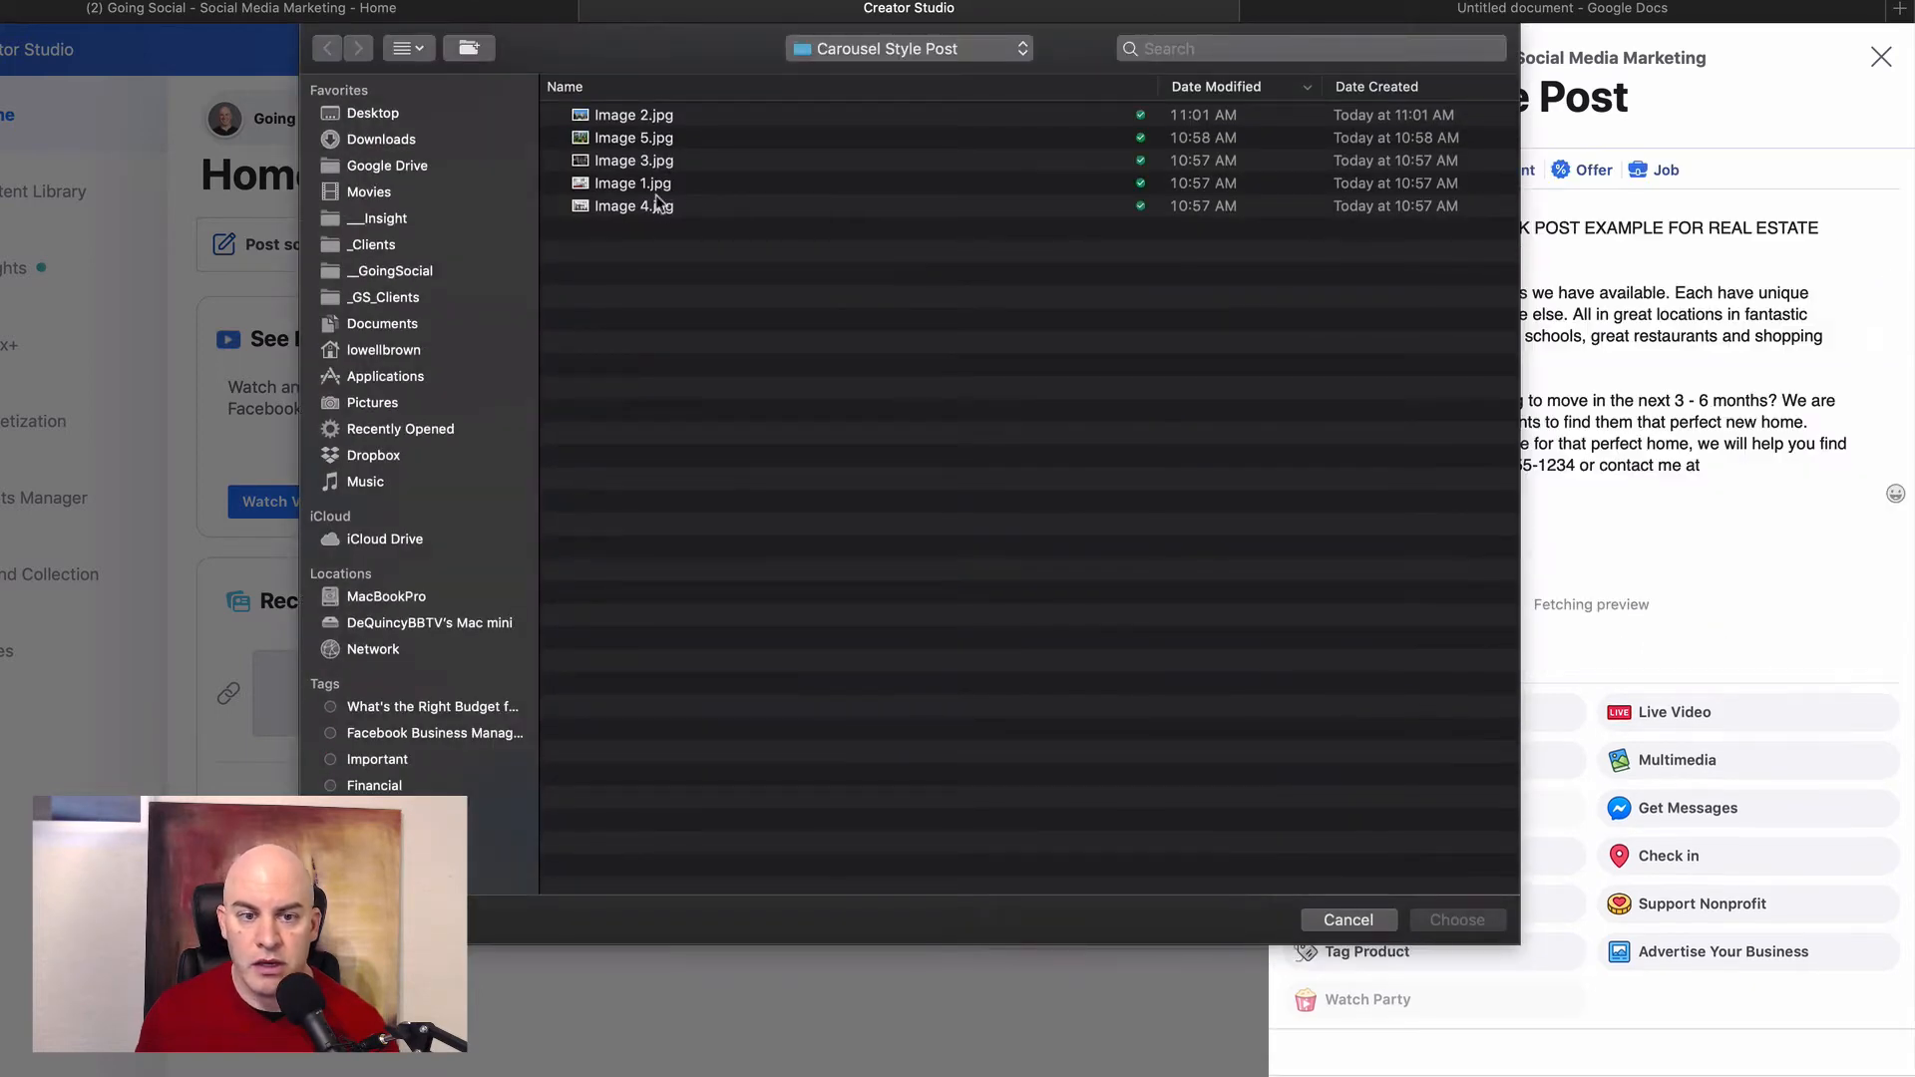
pyautogui.doubleClick(663, 116)
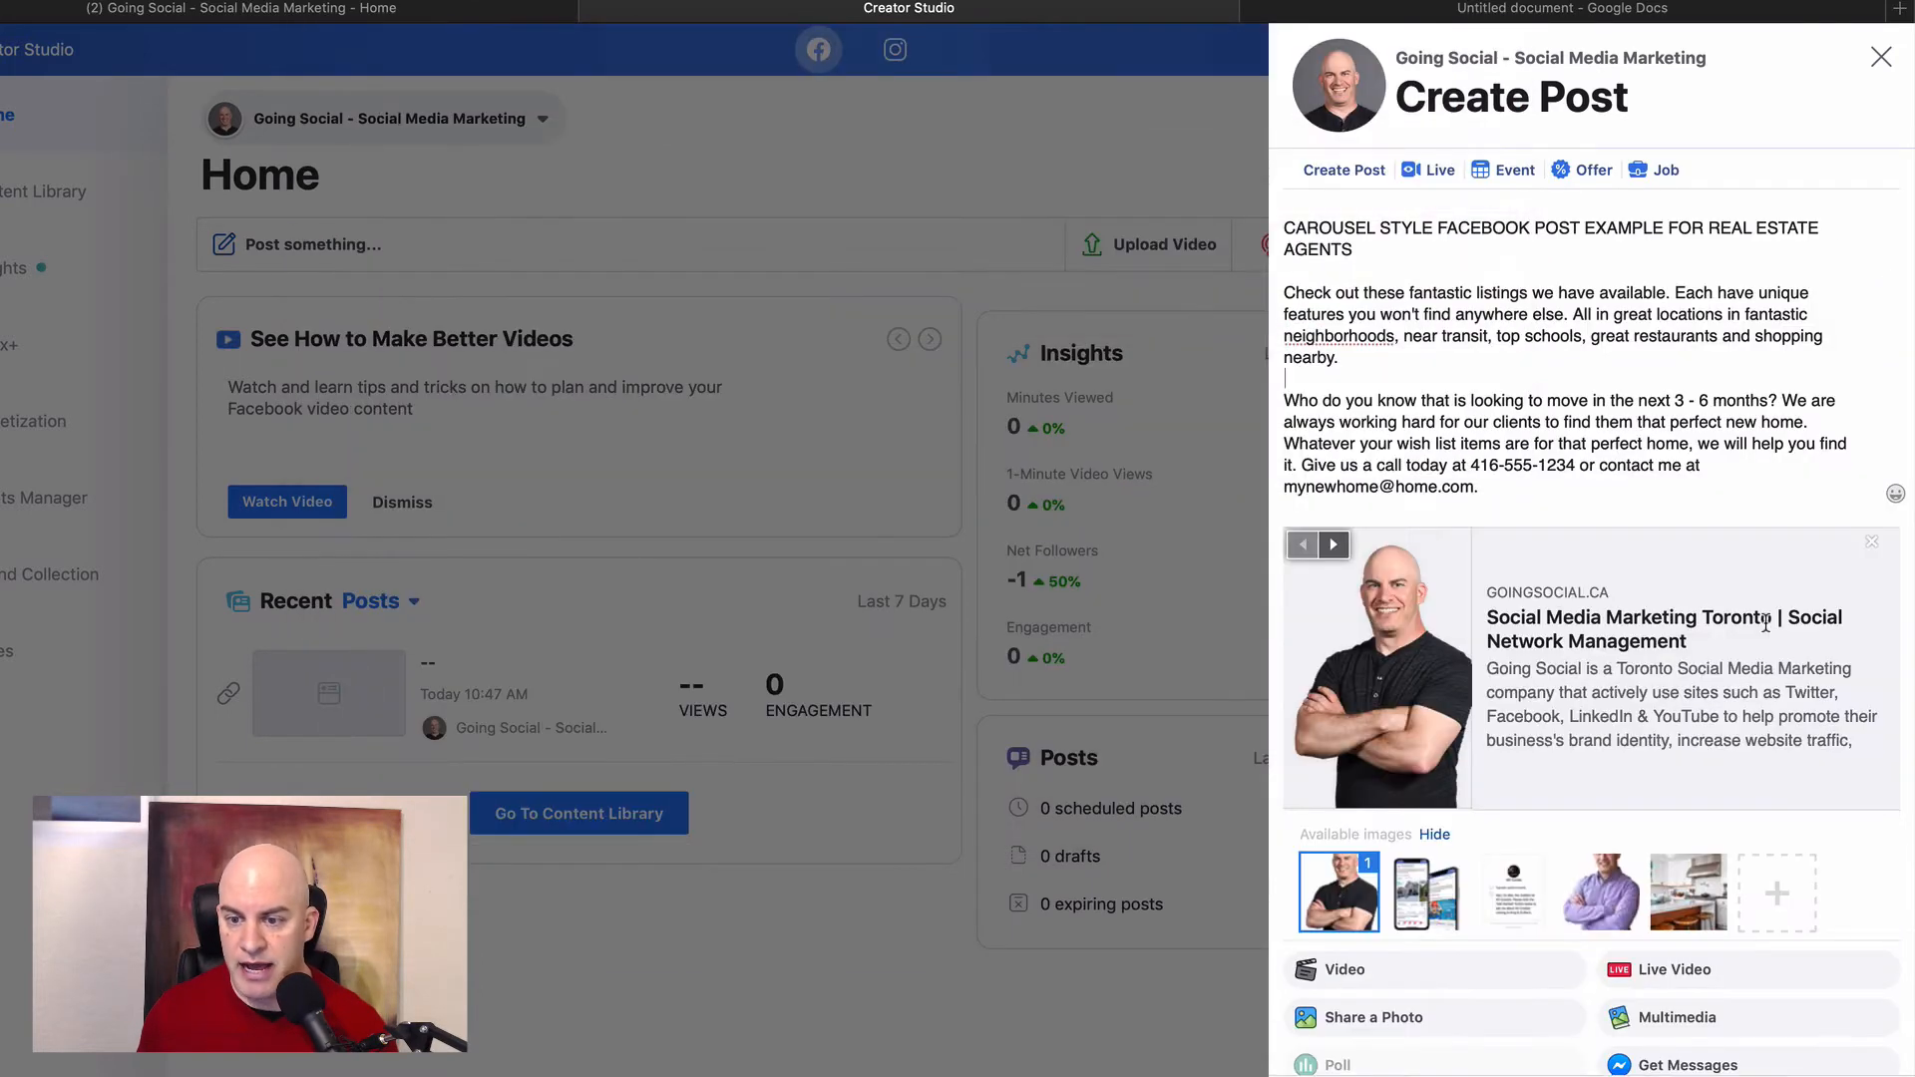
# Step: Move the kitchen photo to first place among the available images, and add the stone house photo in second place
pyautogui.moveTo(1700, 908); pyautogui.dragTo(1341, 912)
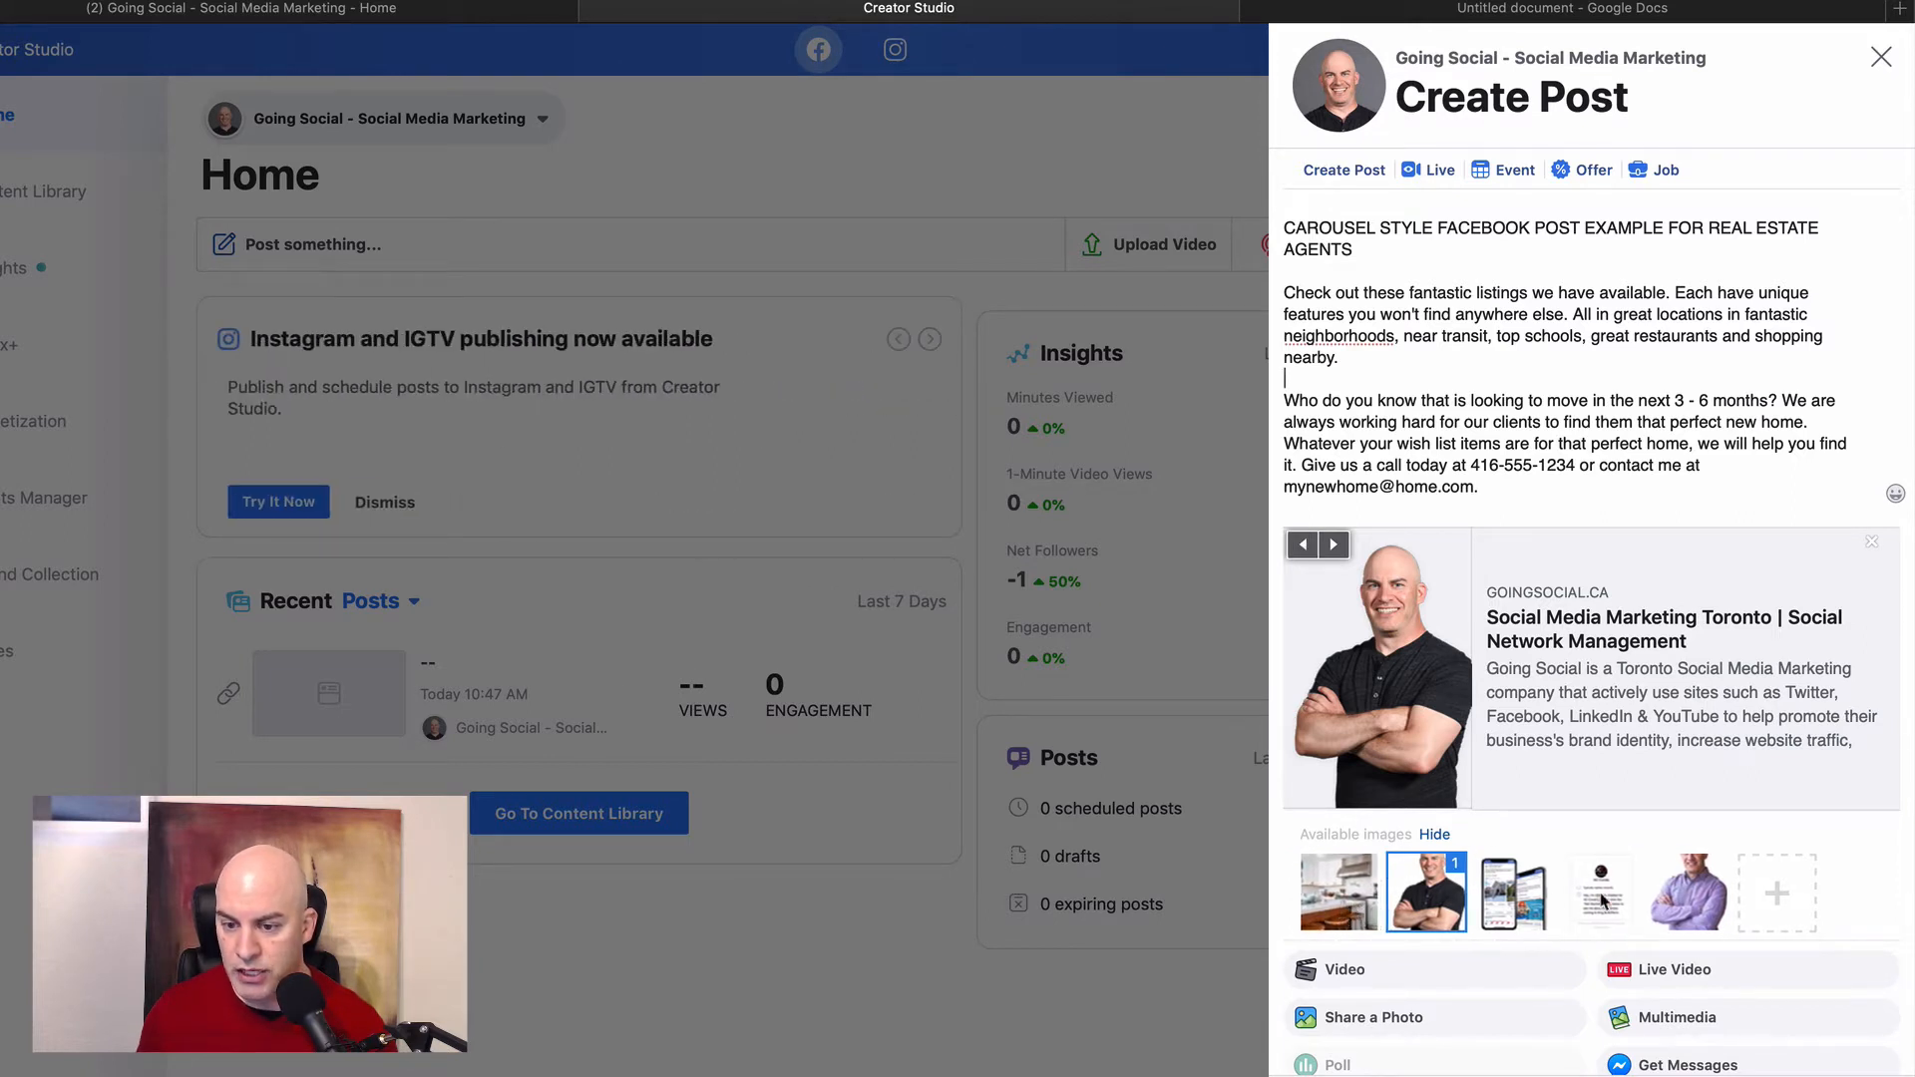
pyautogui.click(1770, 902)
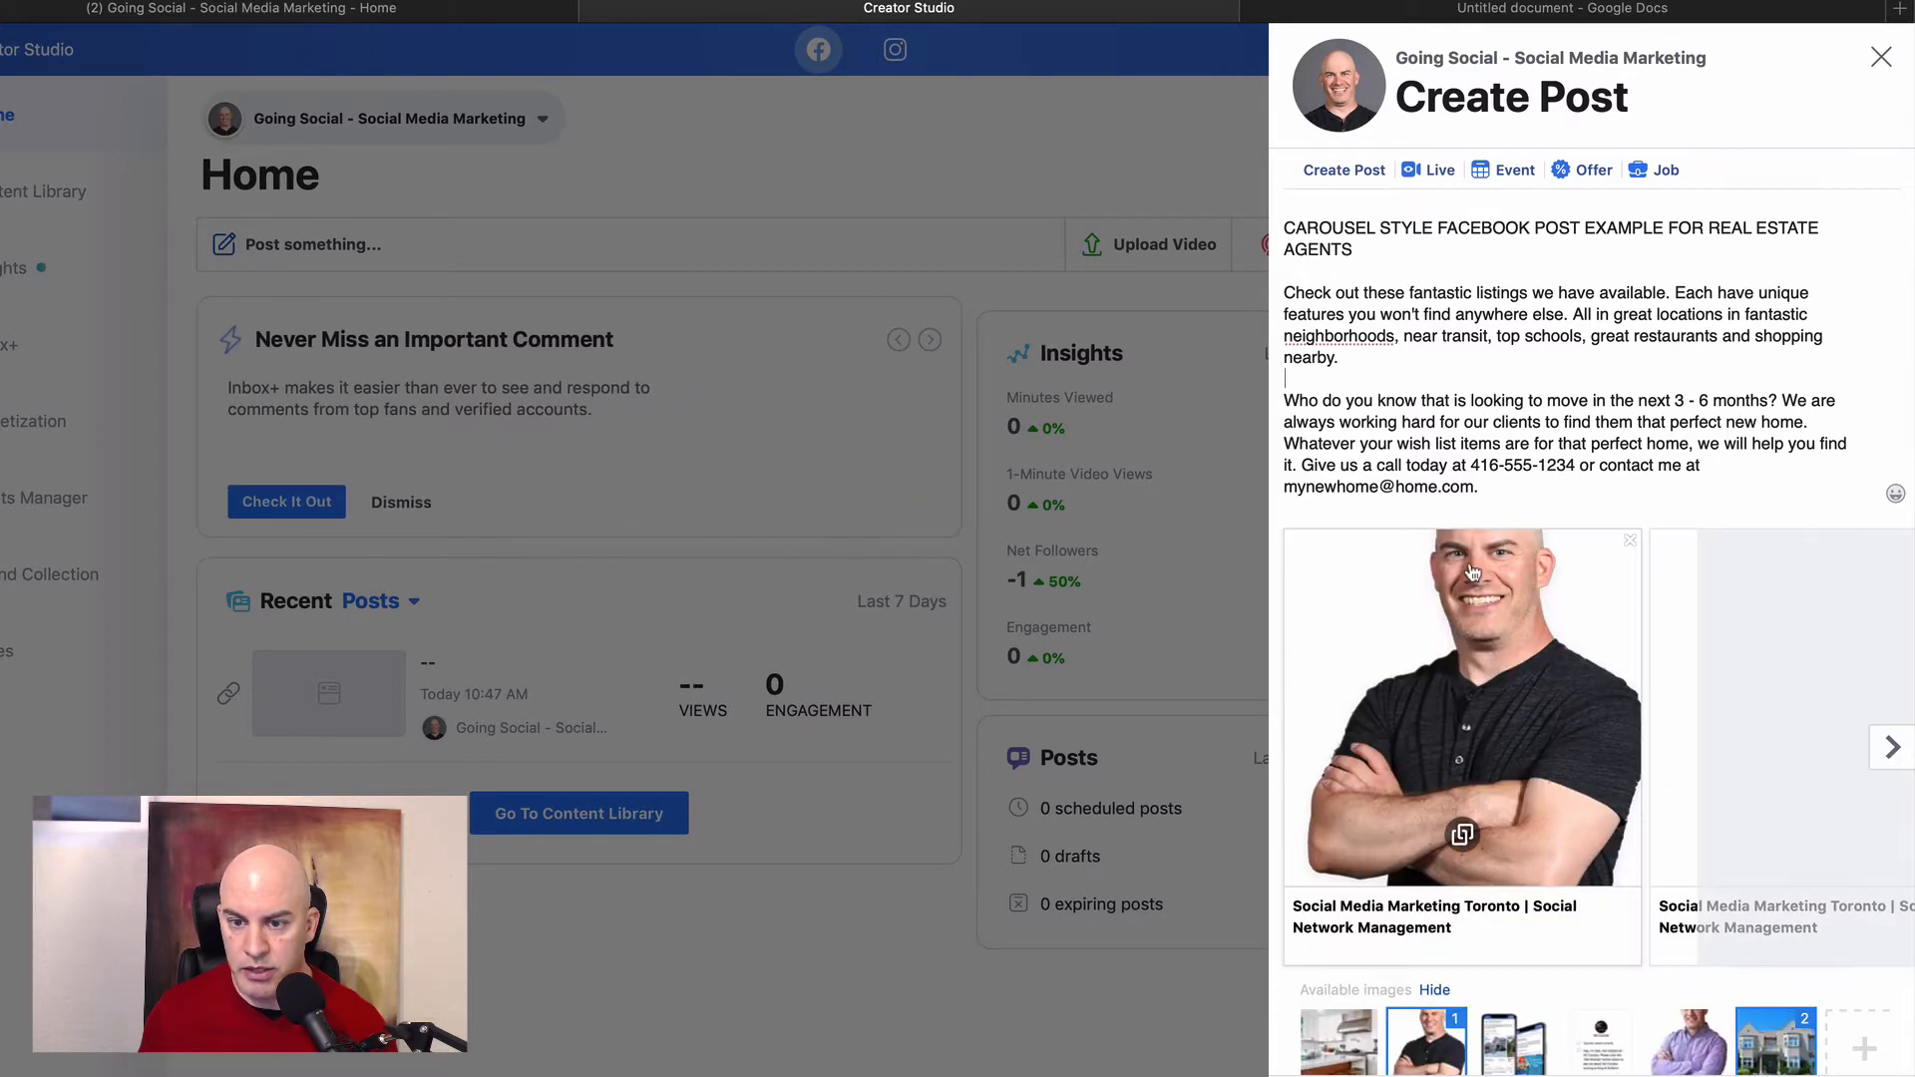
pyautogui.scroll(-5, 1722, 980)
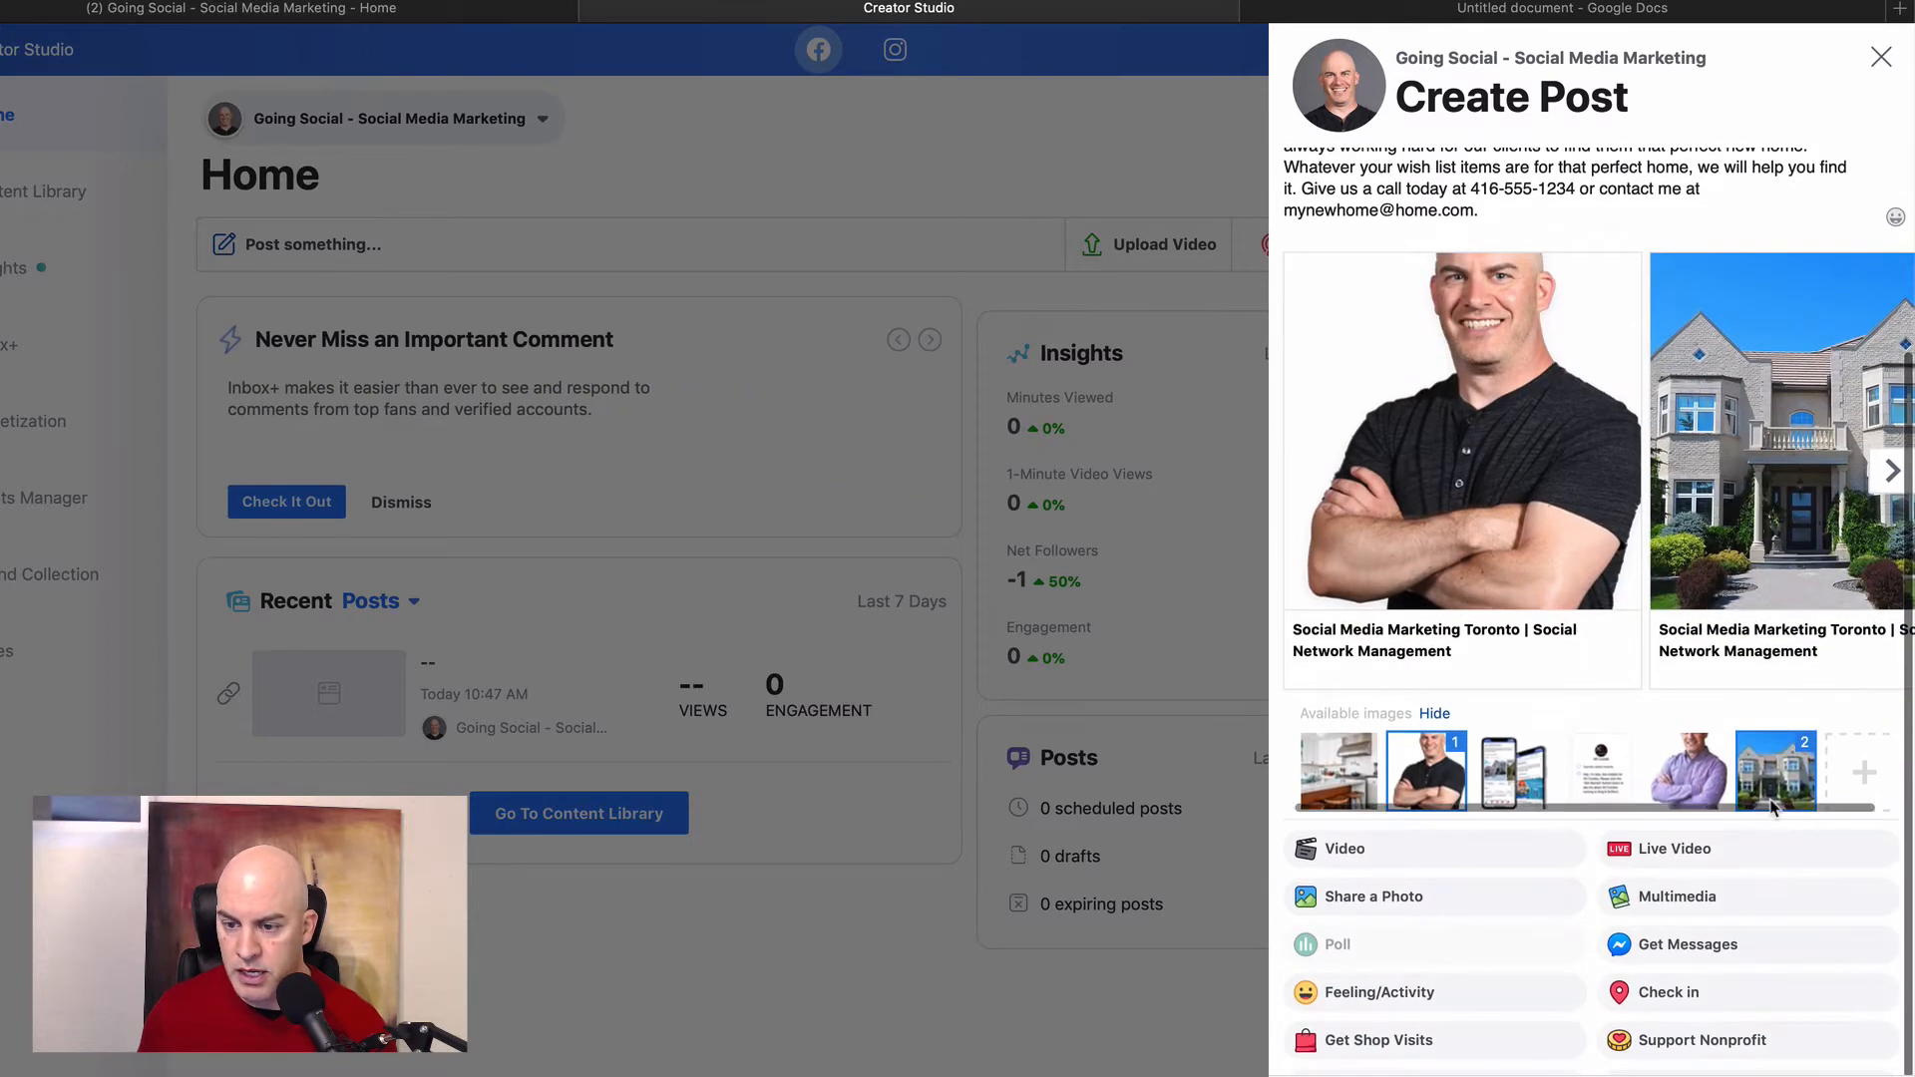
pyautogui.moveTo(1523, 787); pyautogui.dragTo(1434, 788)
# Step: Include the kitchen photo in the carousel, deselect the black-shirt portrait and preview the next card
pyautogui.click(1339, 789)
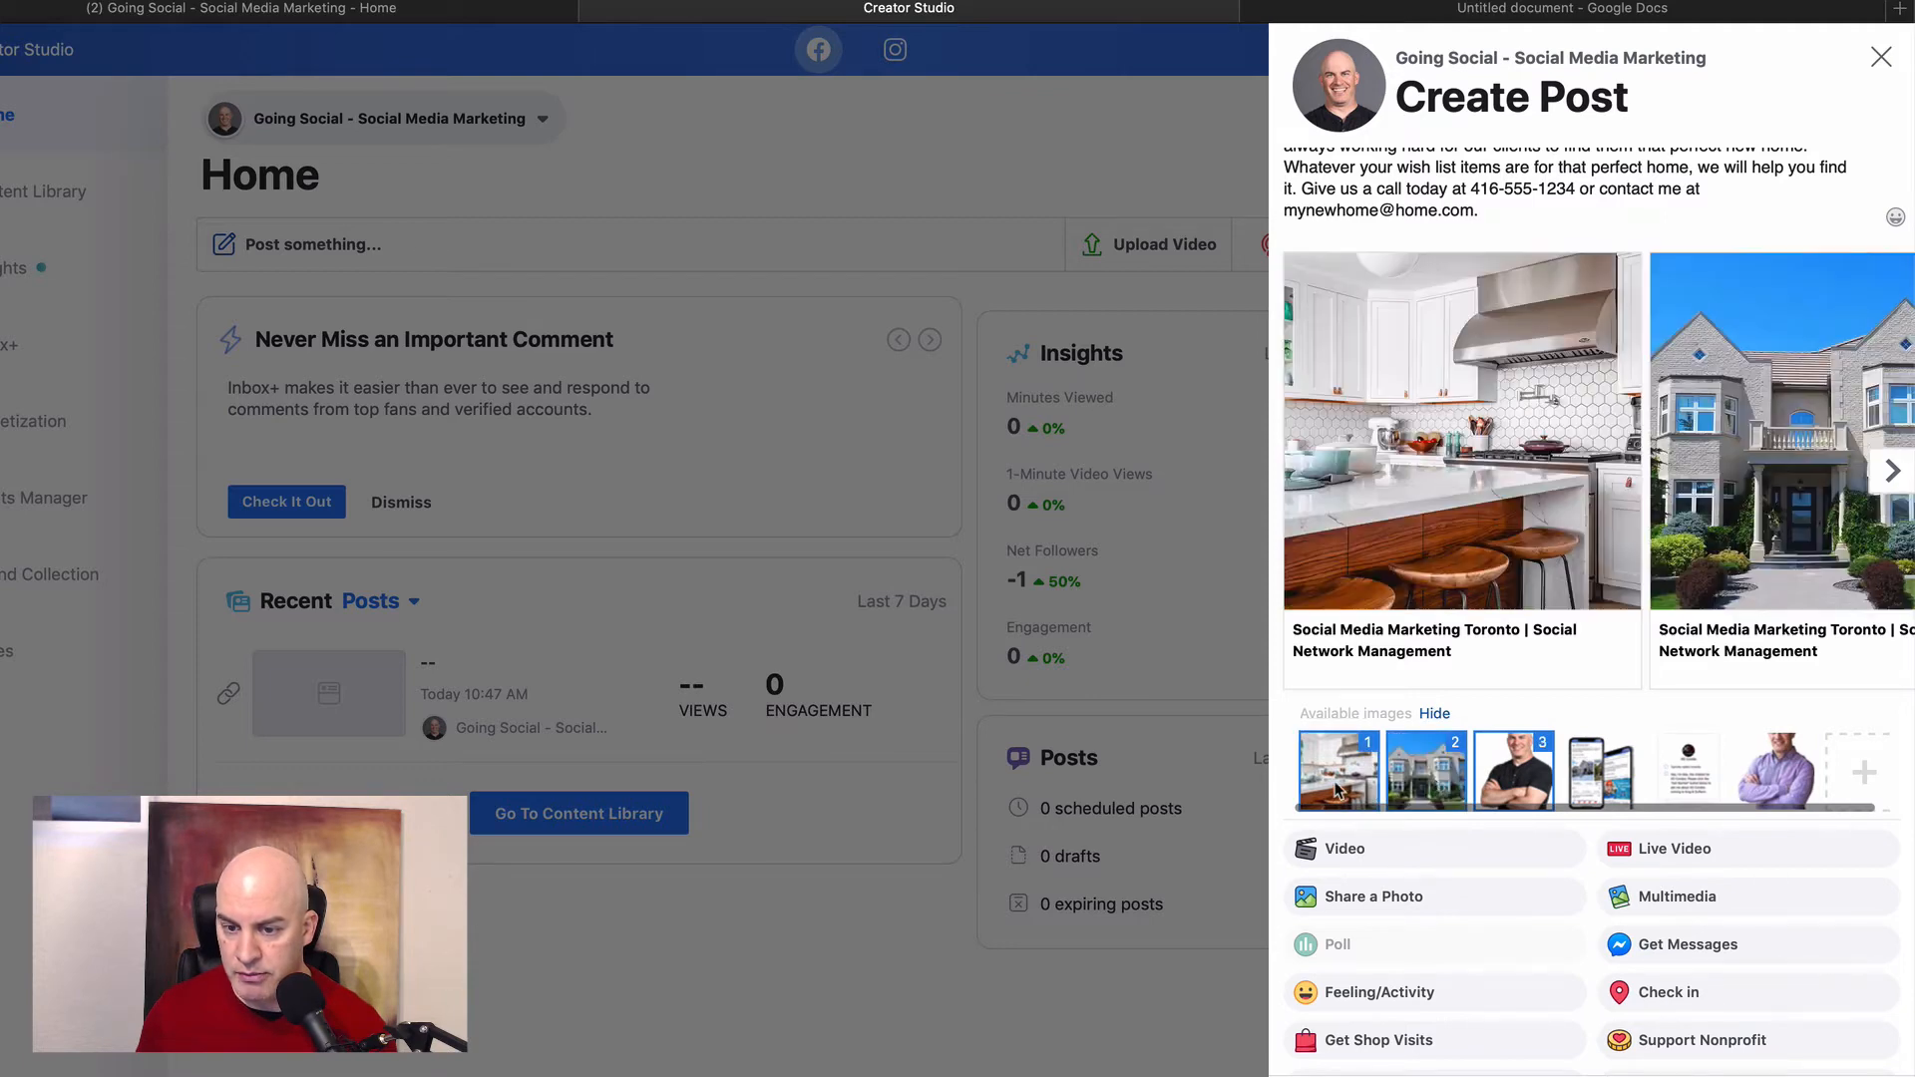
pyautogui.click(1522, 783)
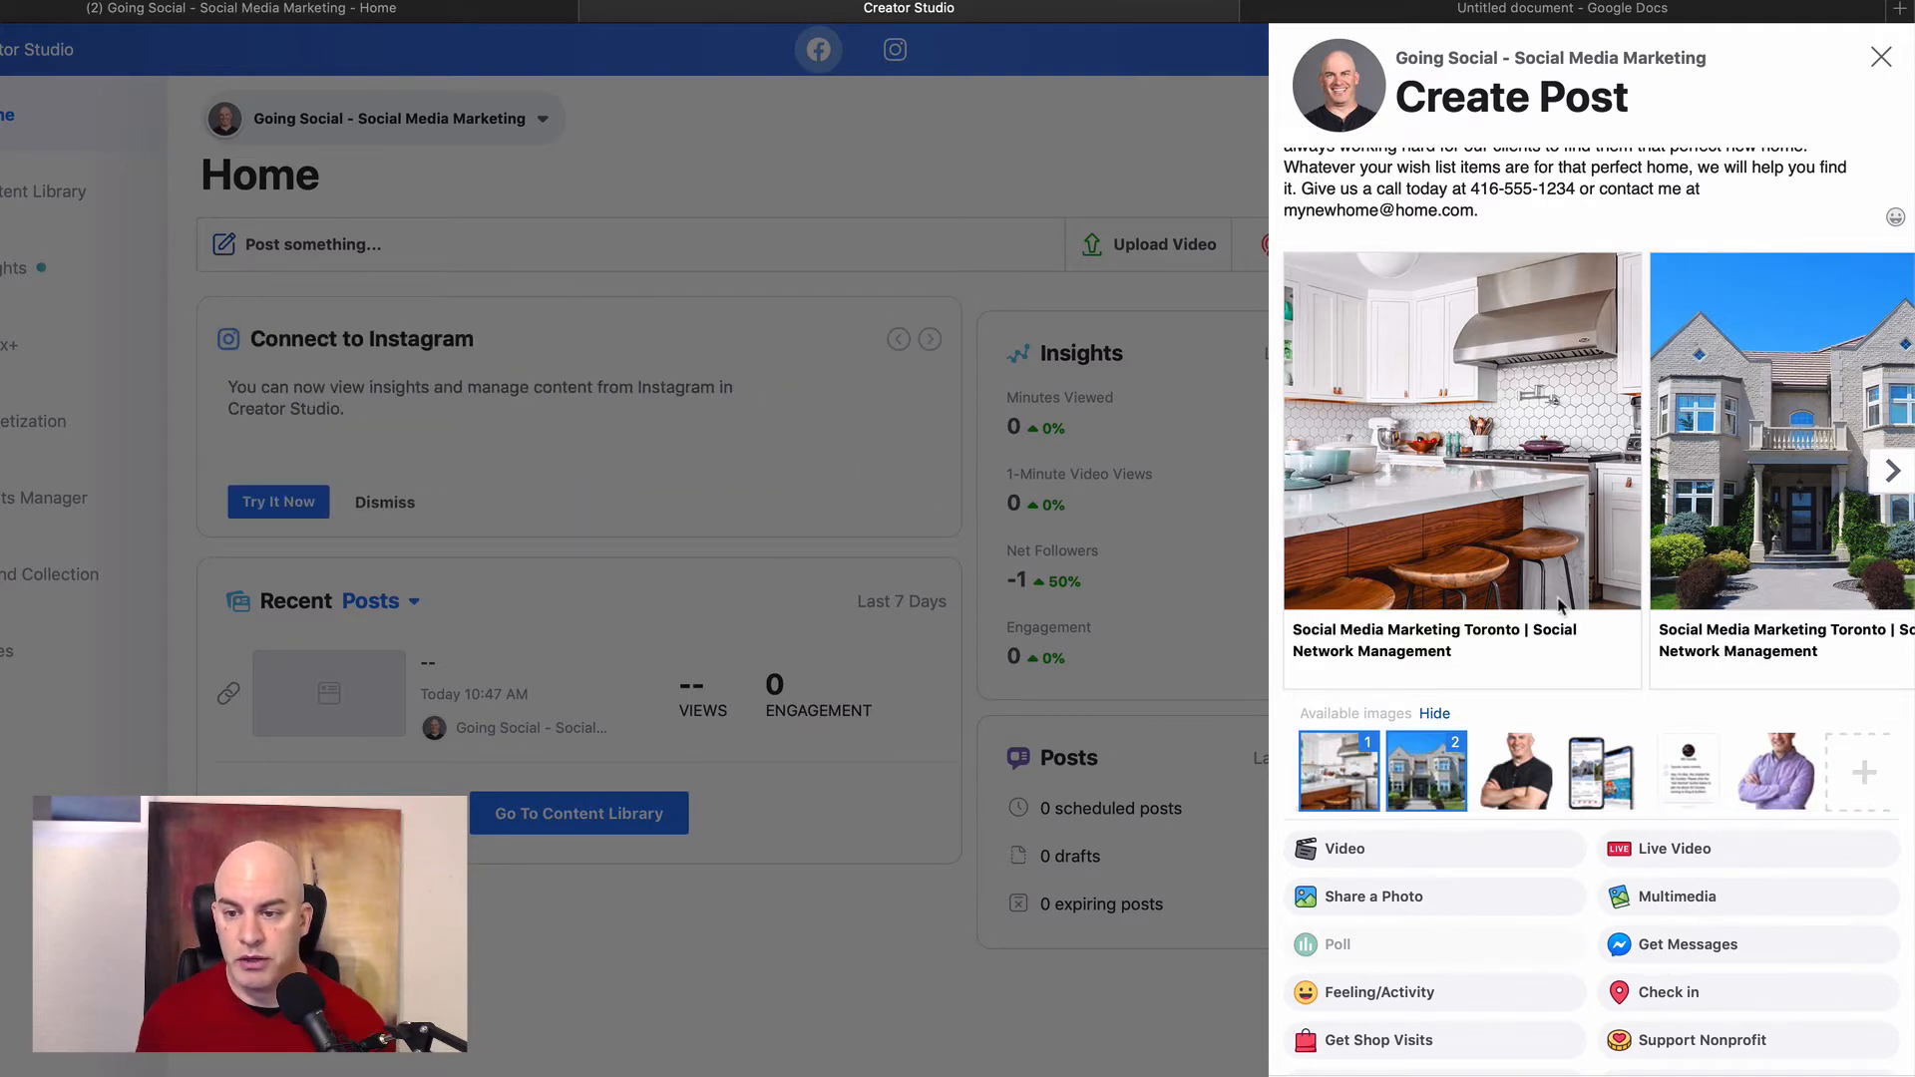
pyautogui.click(1892, 471)
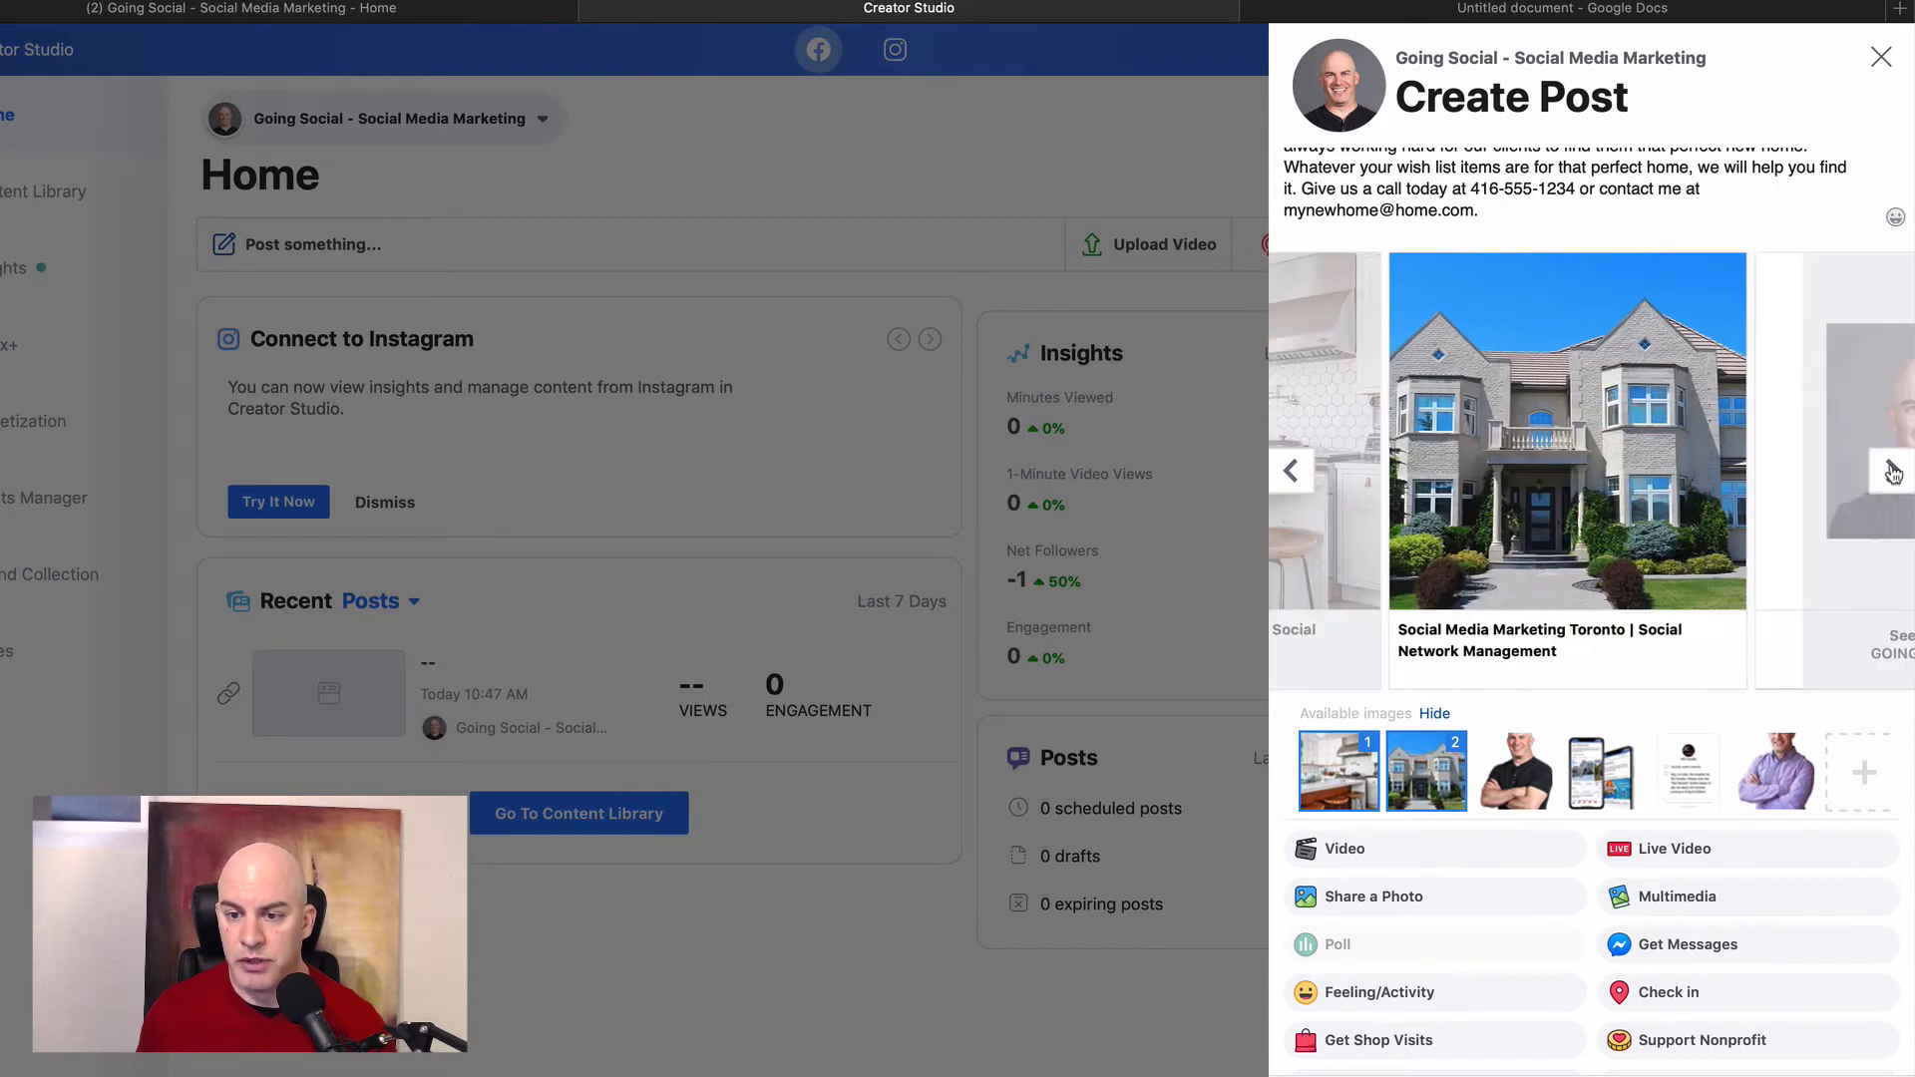
# Step: Upload Image 3.jpg from the Carousel Style Post folder to the carousel's available images
pyautogui.click(1298, 479)
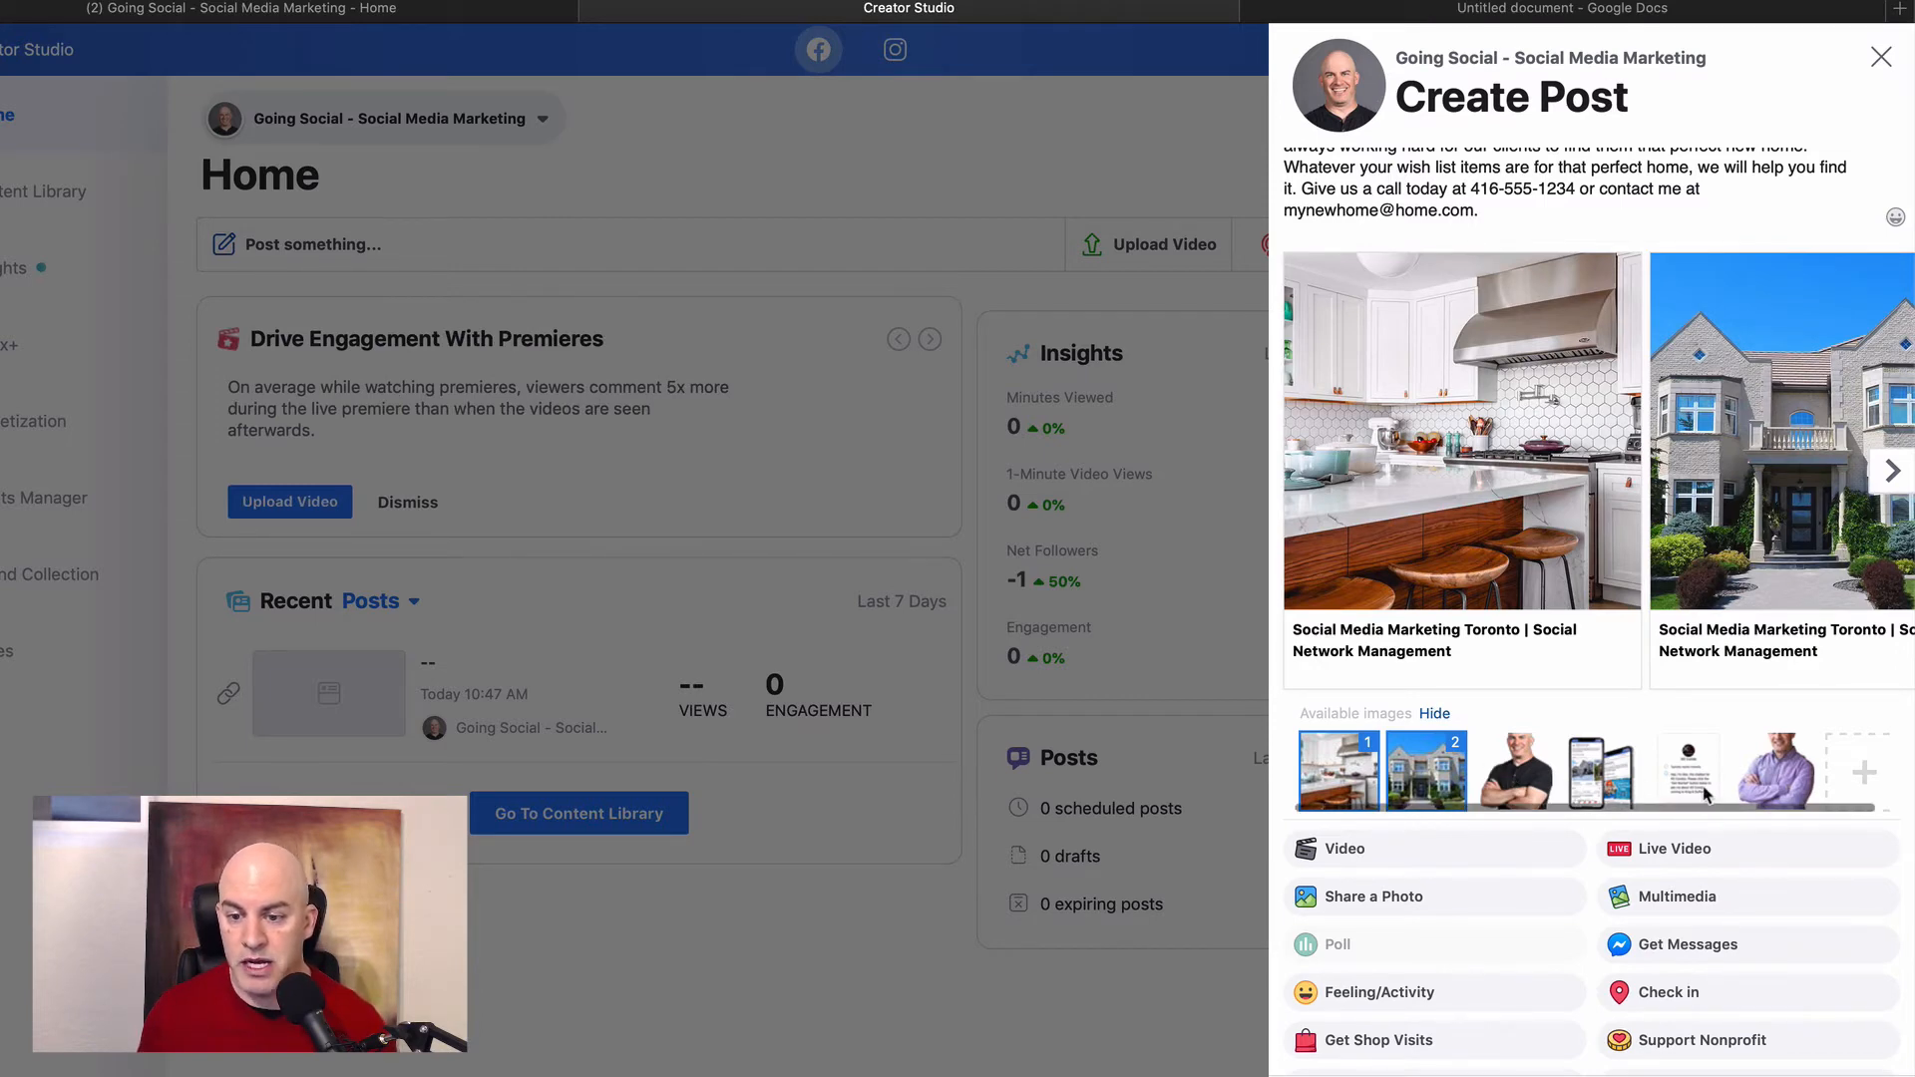
pyautogui.click(1854, 779)
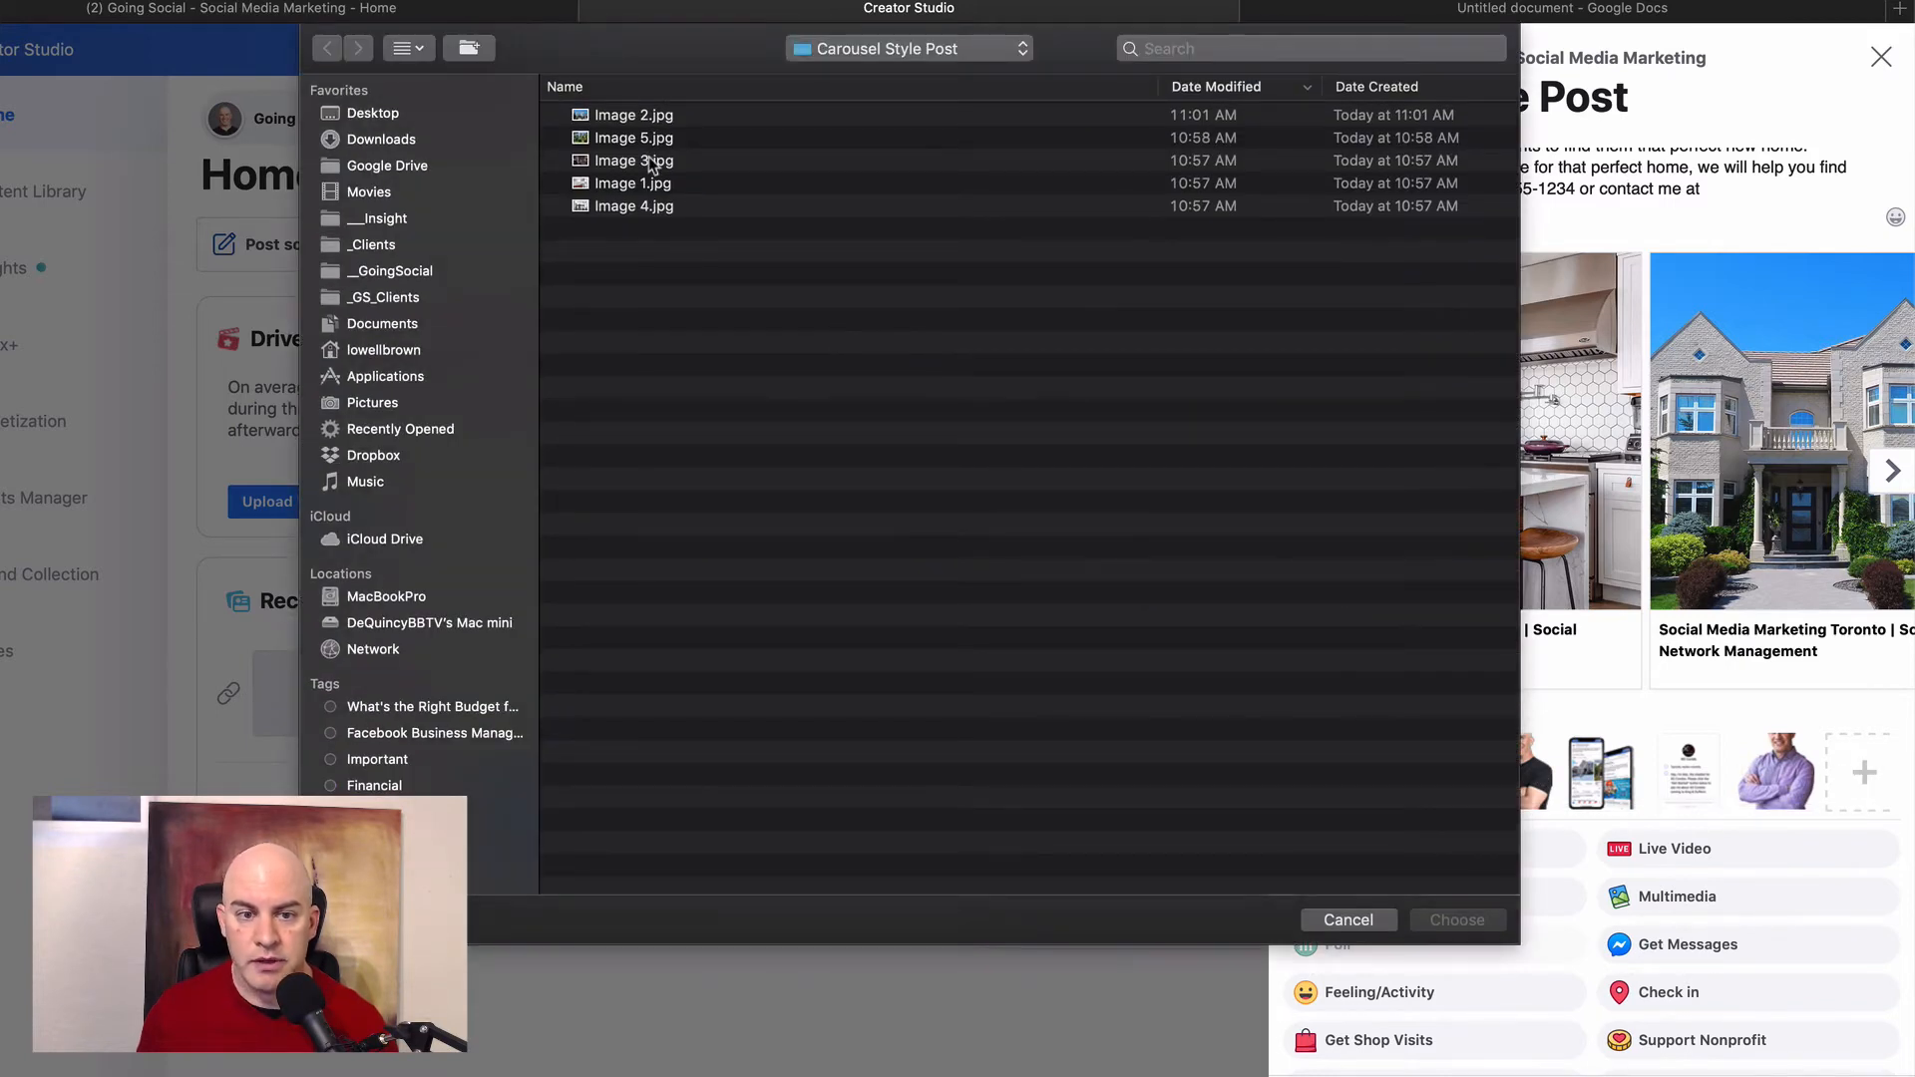
pyautogui.doubleClick(650, 164)
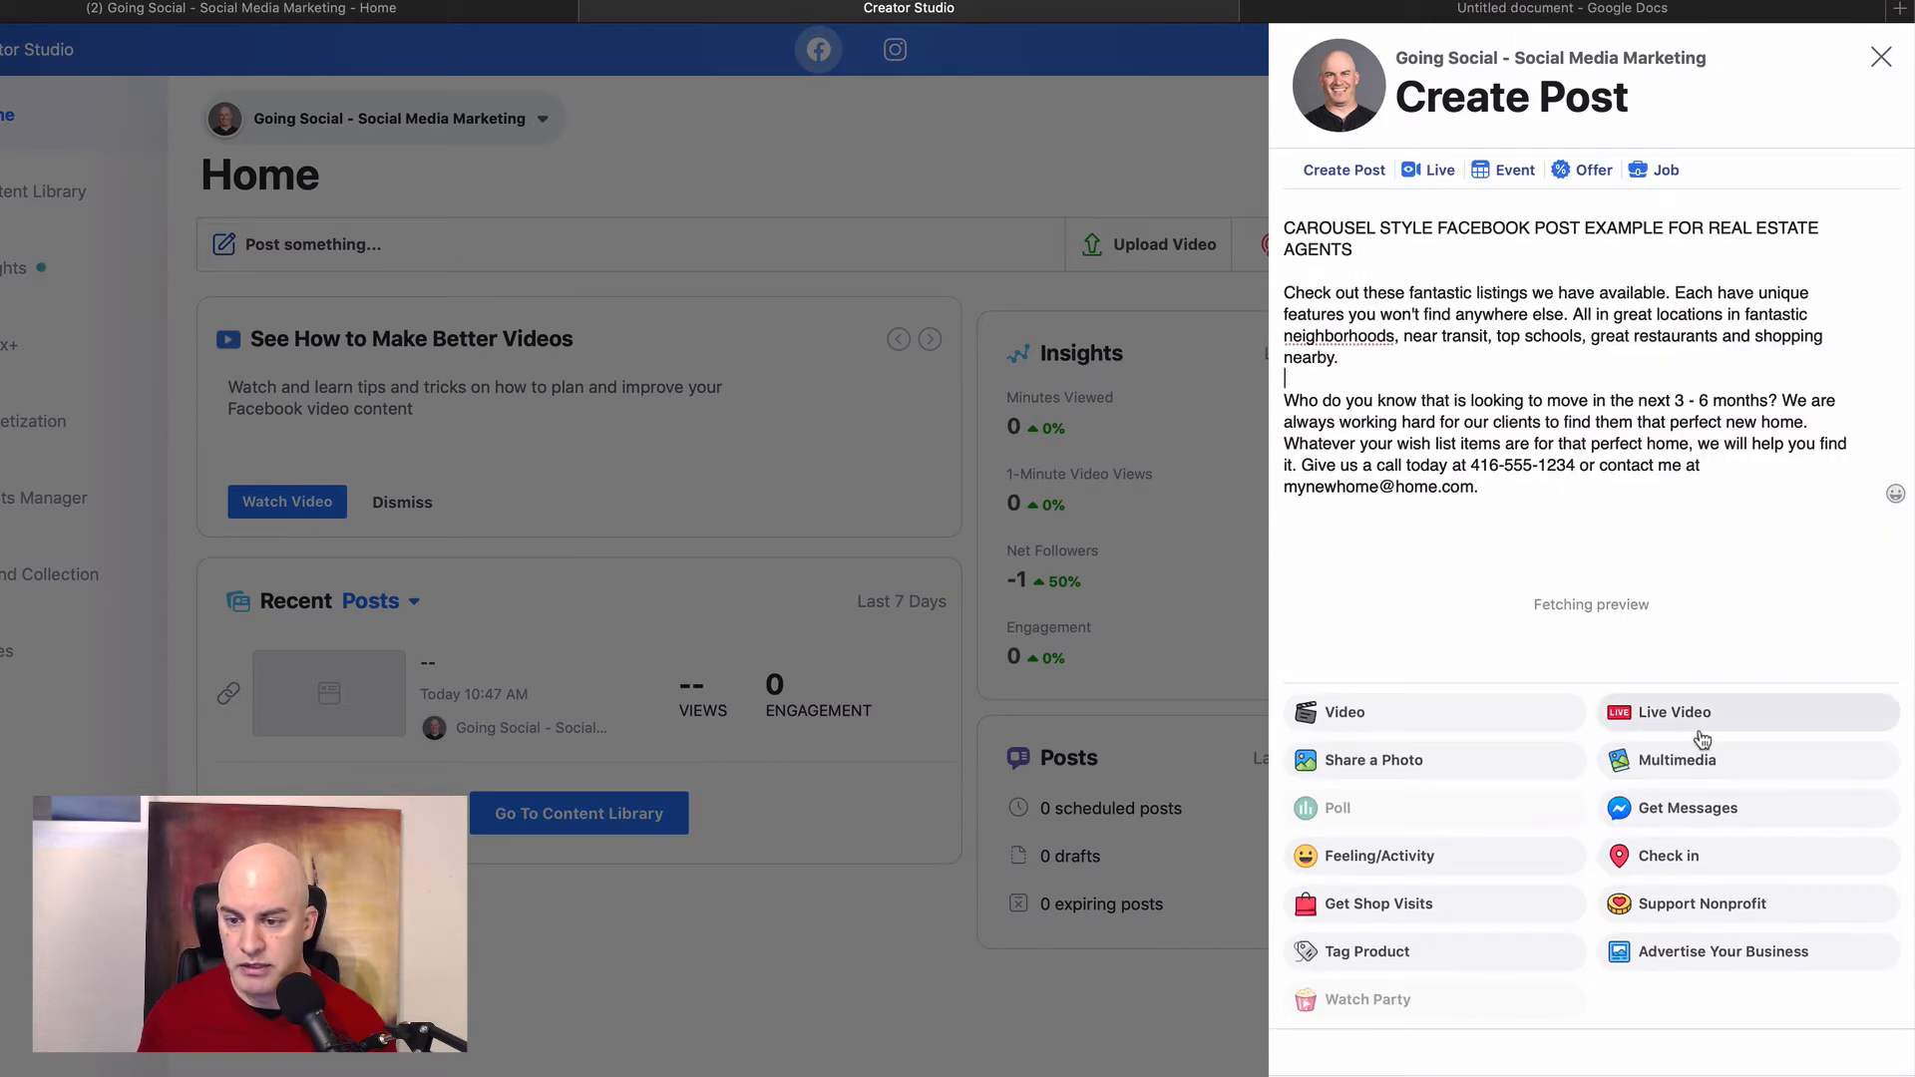
pyautogui.scroll(-3, 1743, 919)
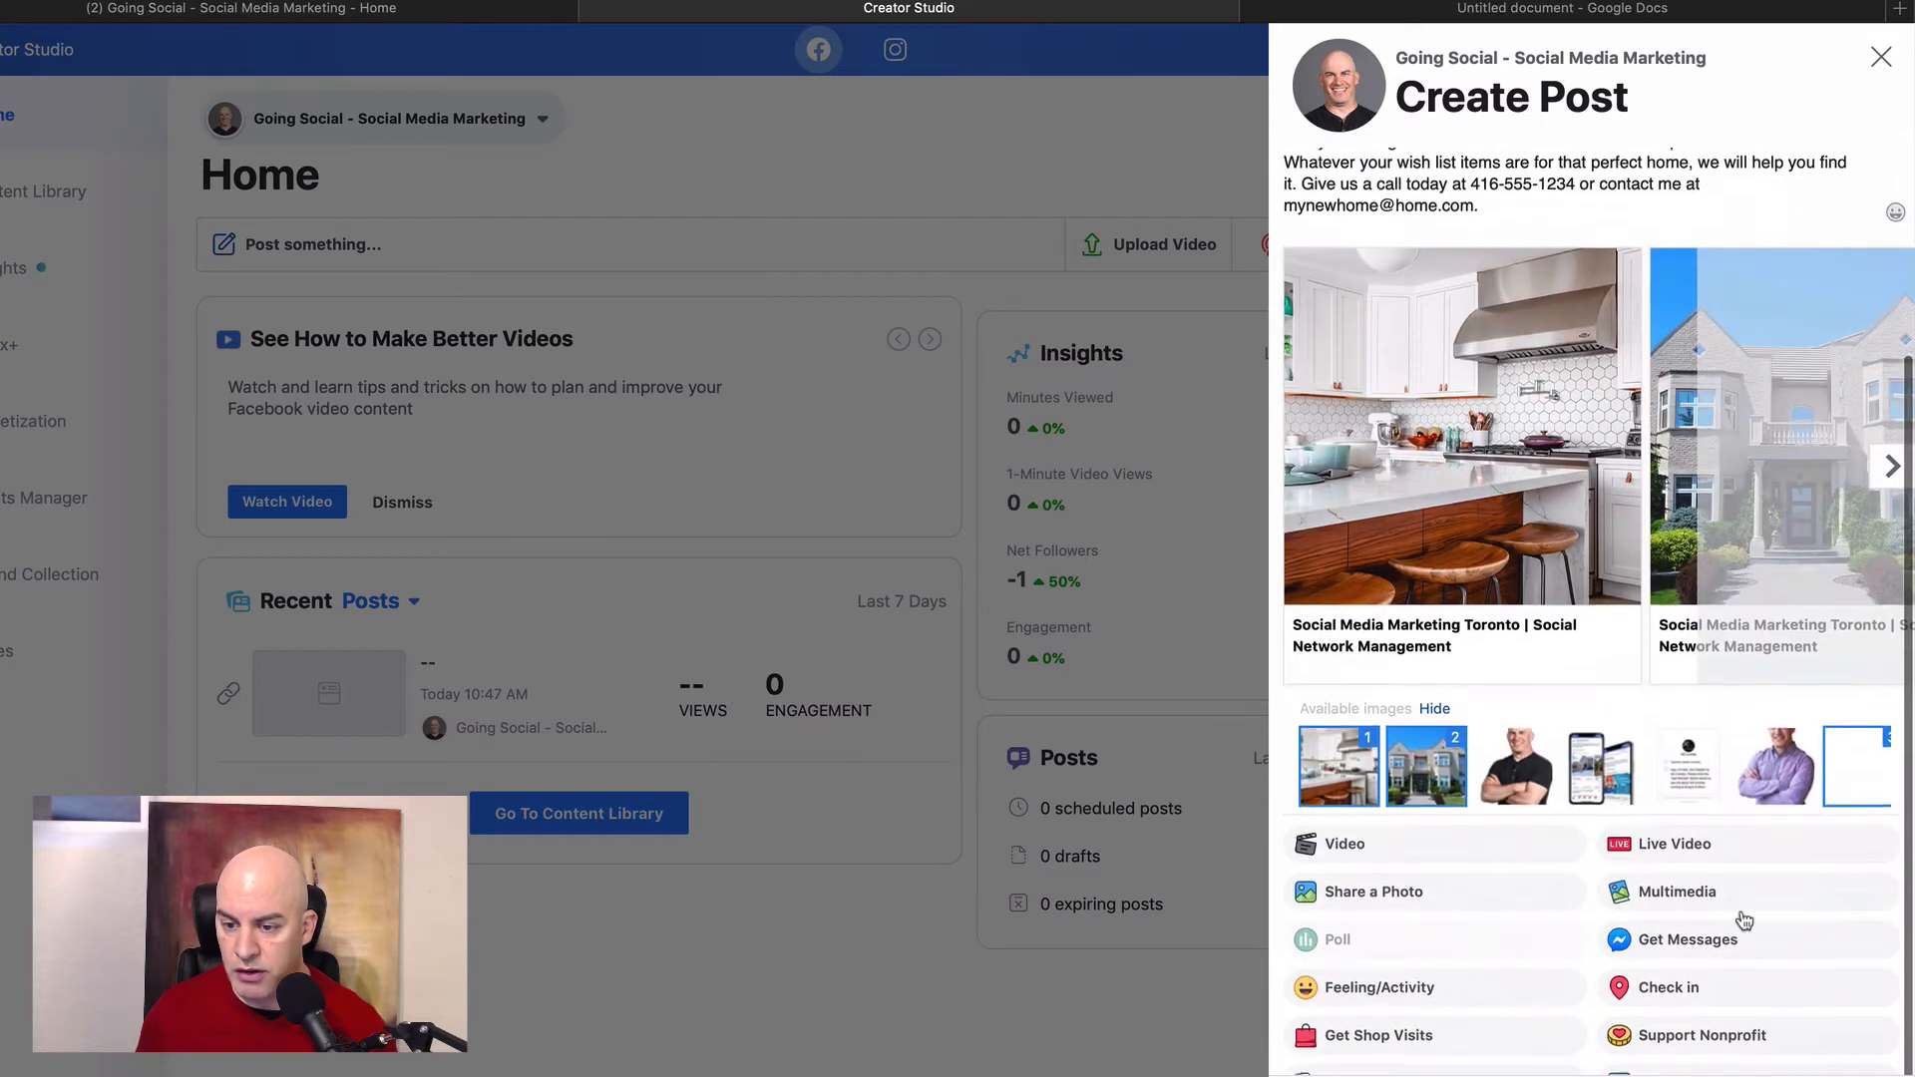
pyautogui.hscroll(1, 1773, 792)
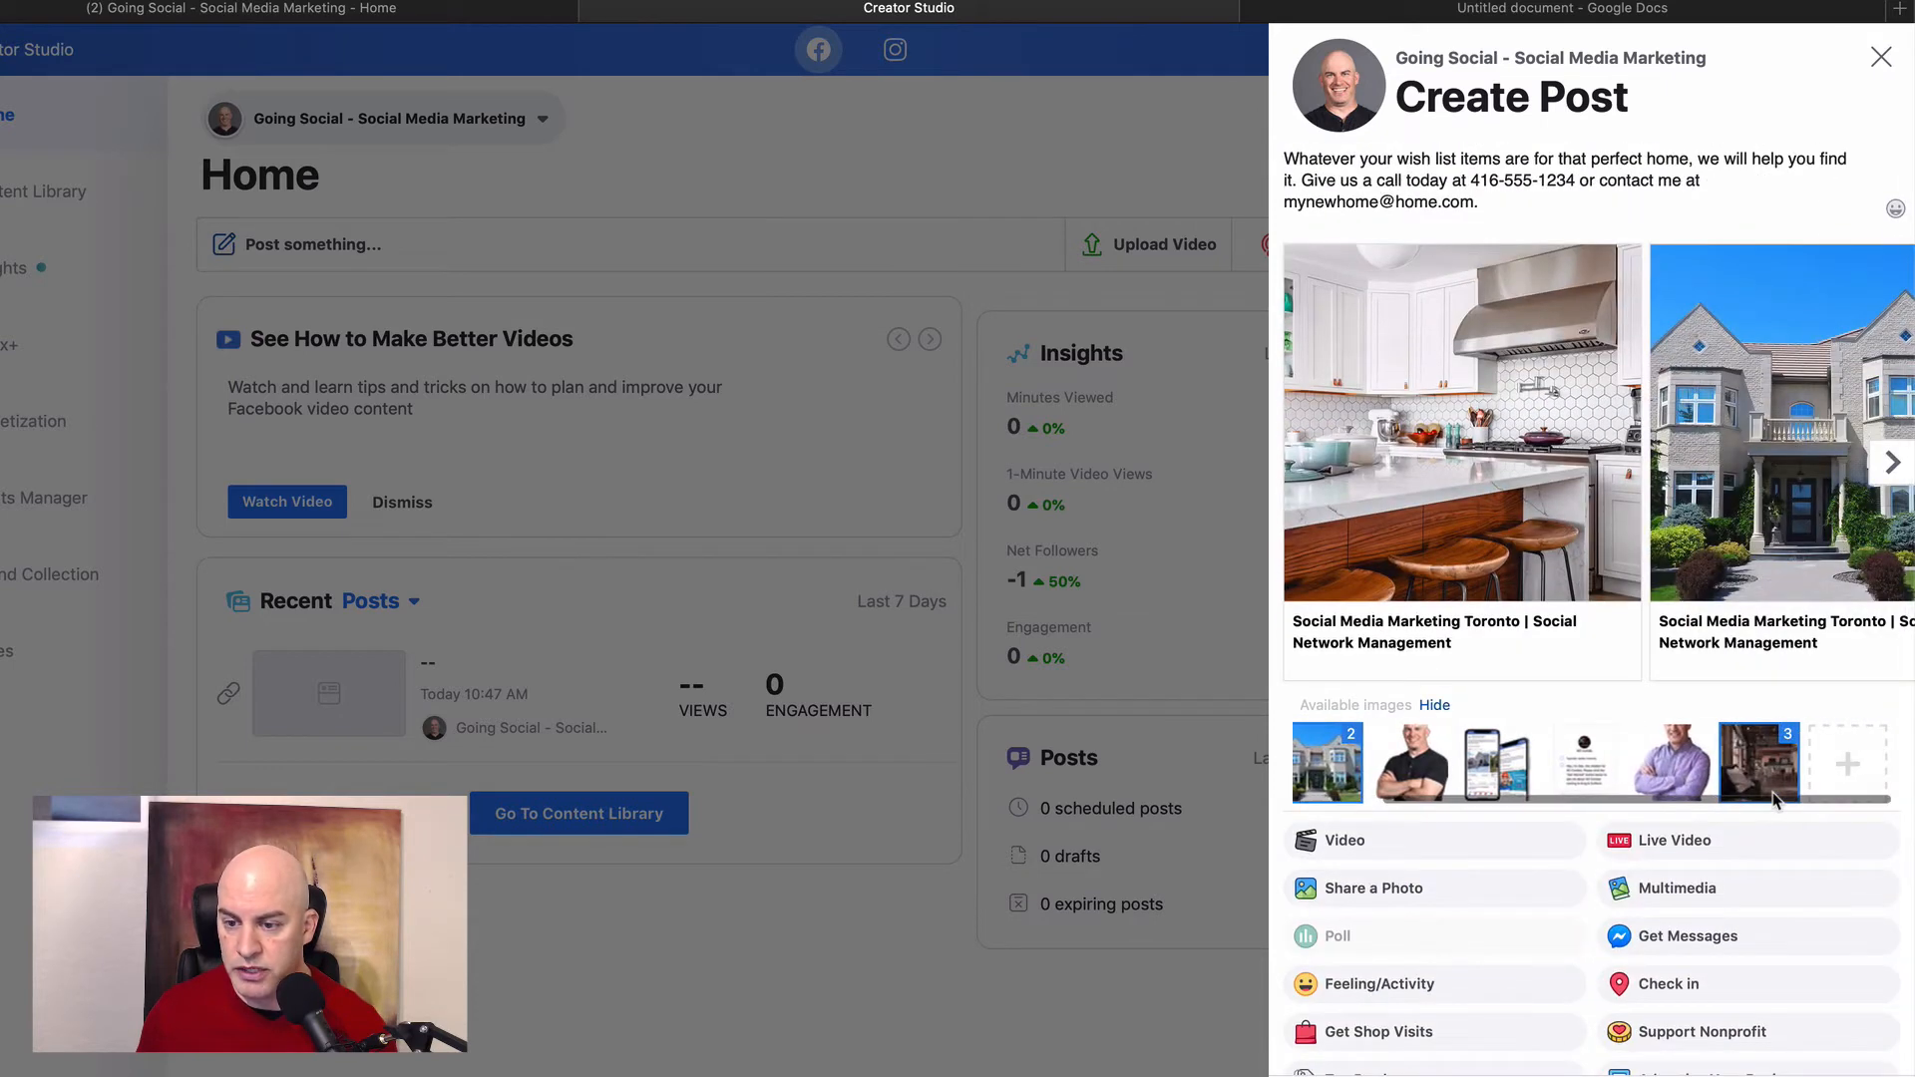
# Step: Upload Image 4.jpg to the carousel, then order the loft photo third and the new white kitchen photo fourth
pyautogui.click(1846, 783)
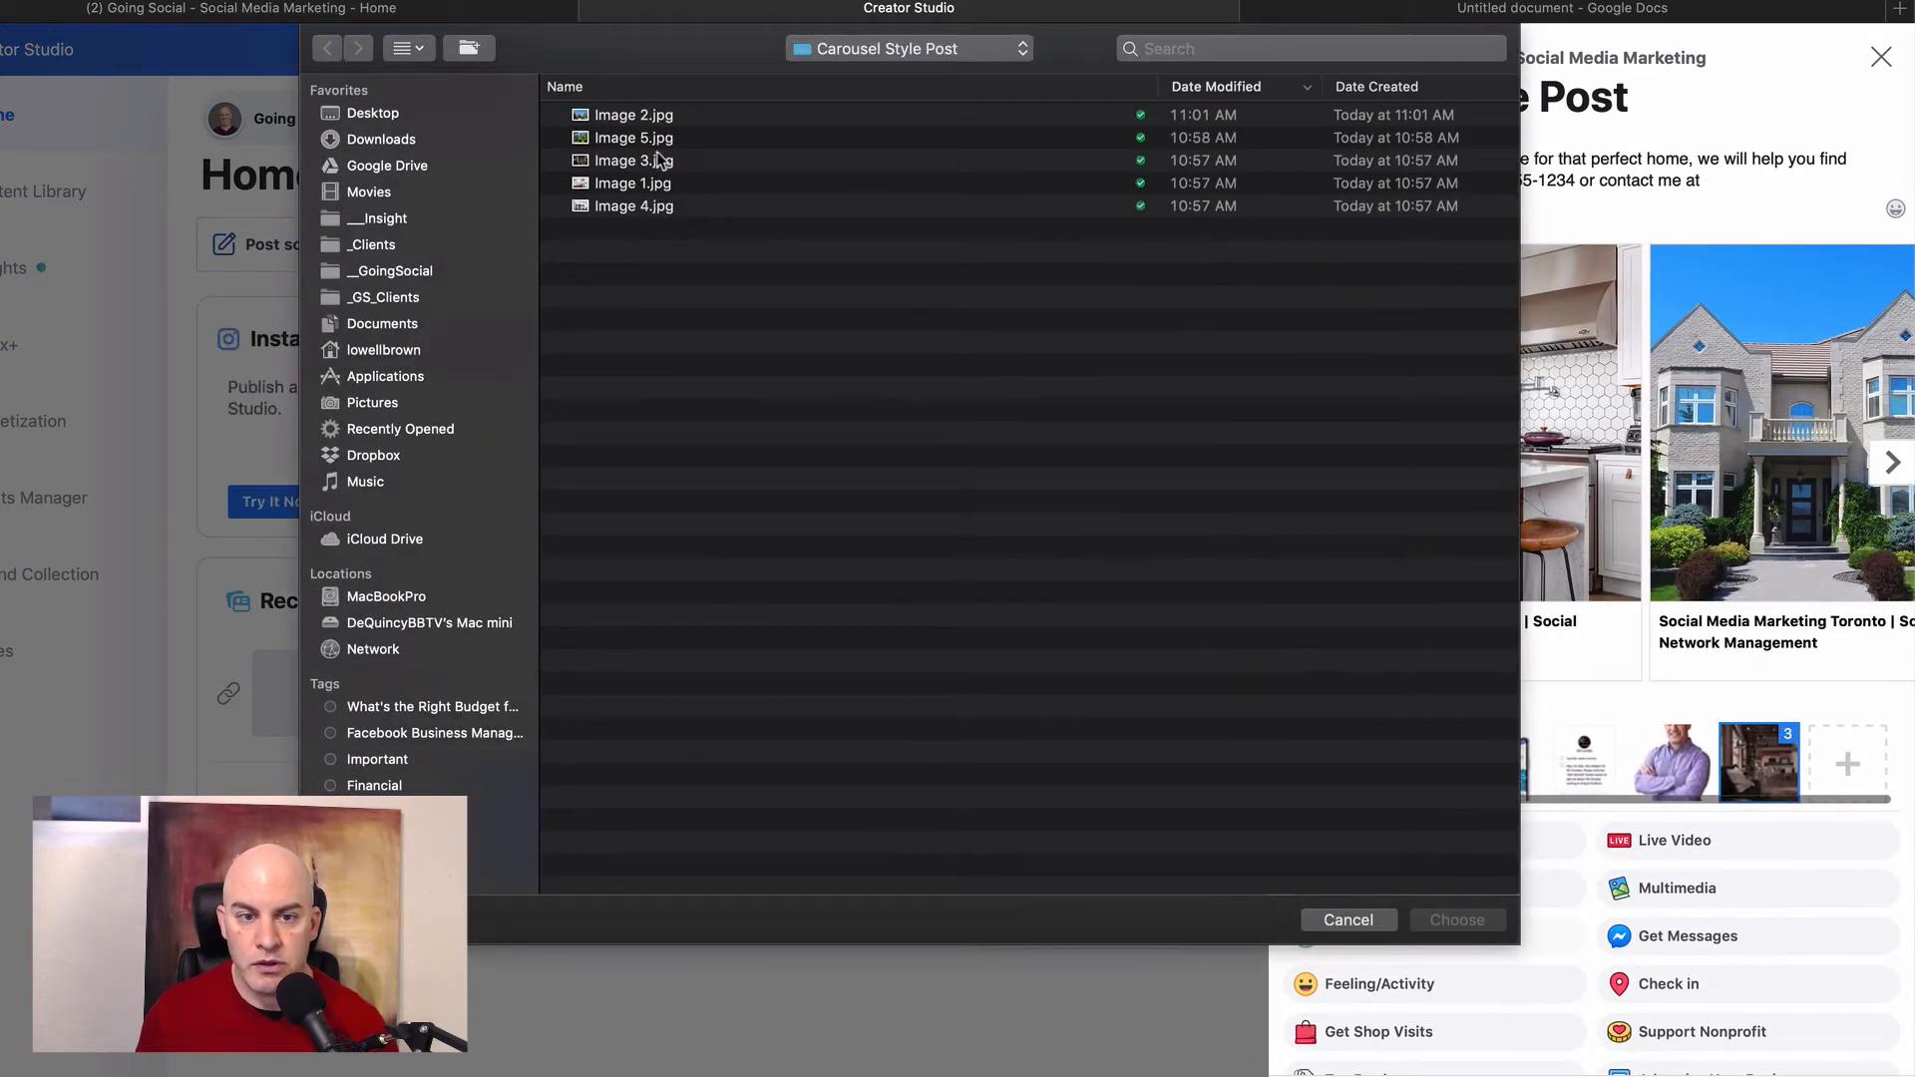
pyautogui.doubleClick(634, 207)
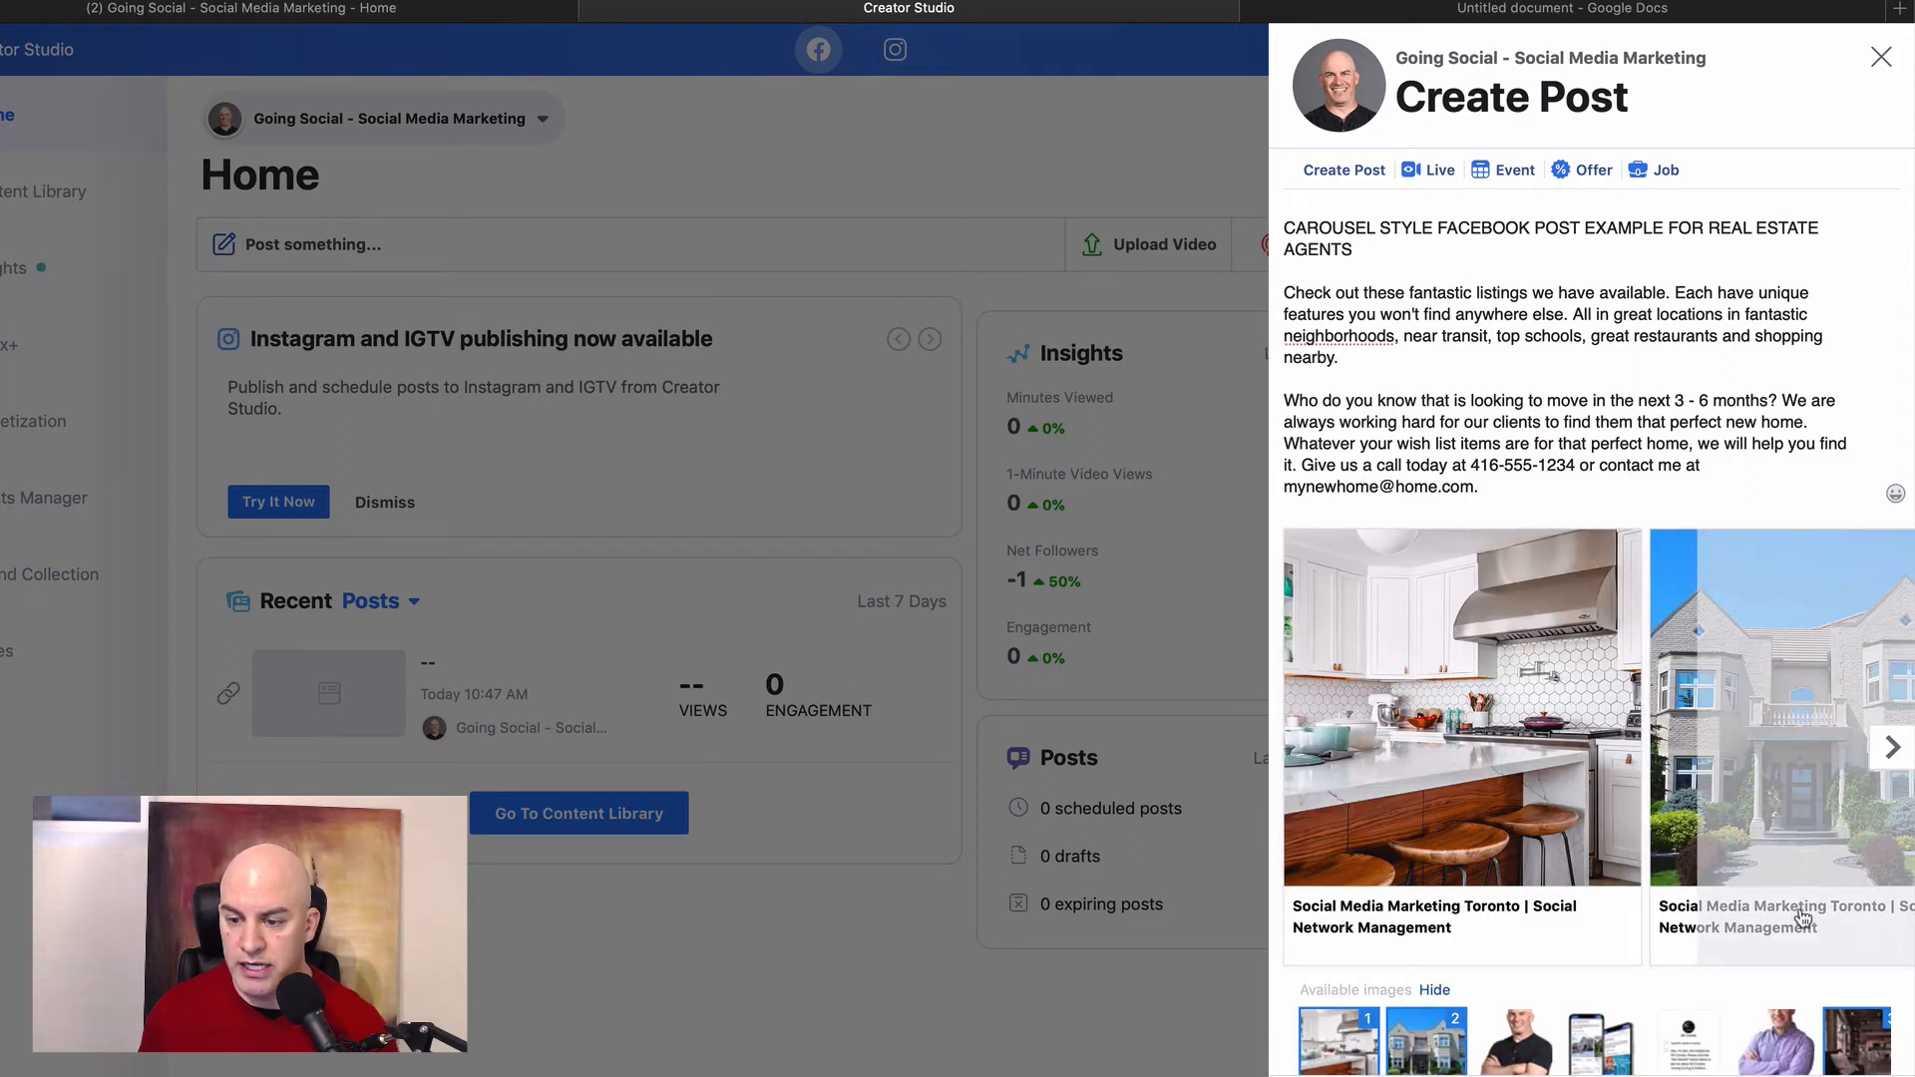
pyautogui.scroll(-3, 1801, 913)
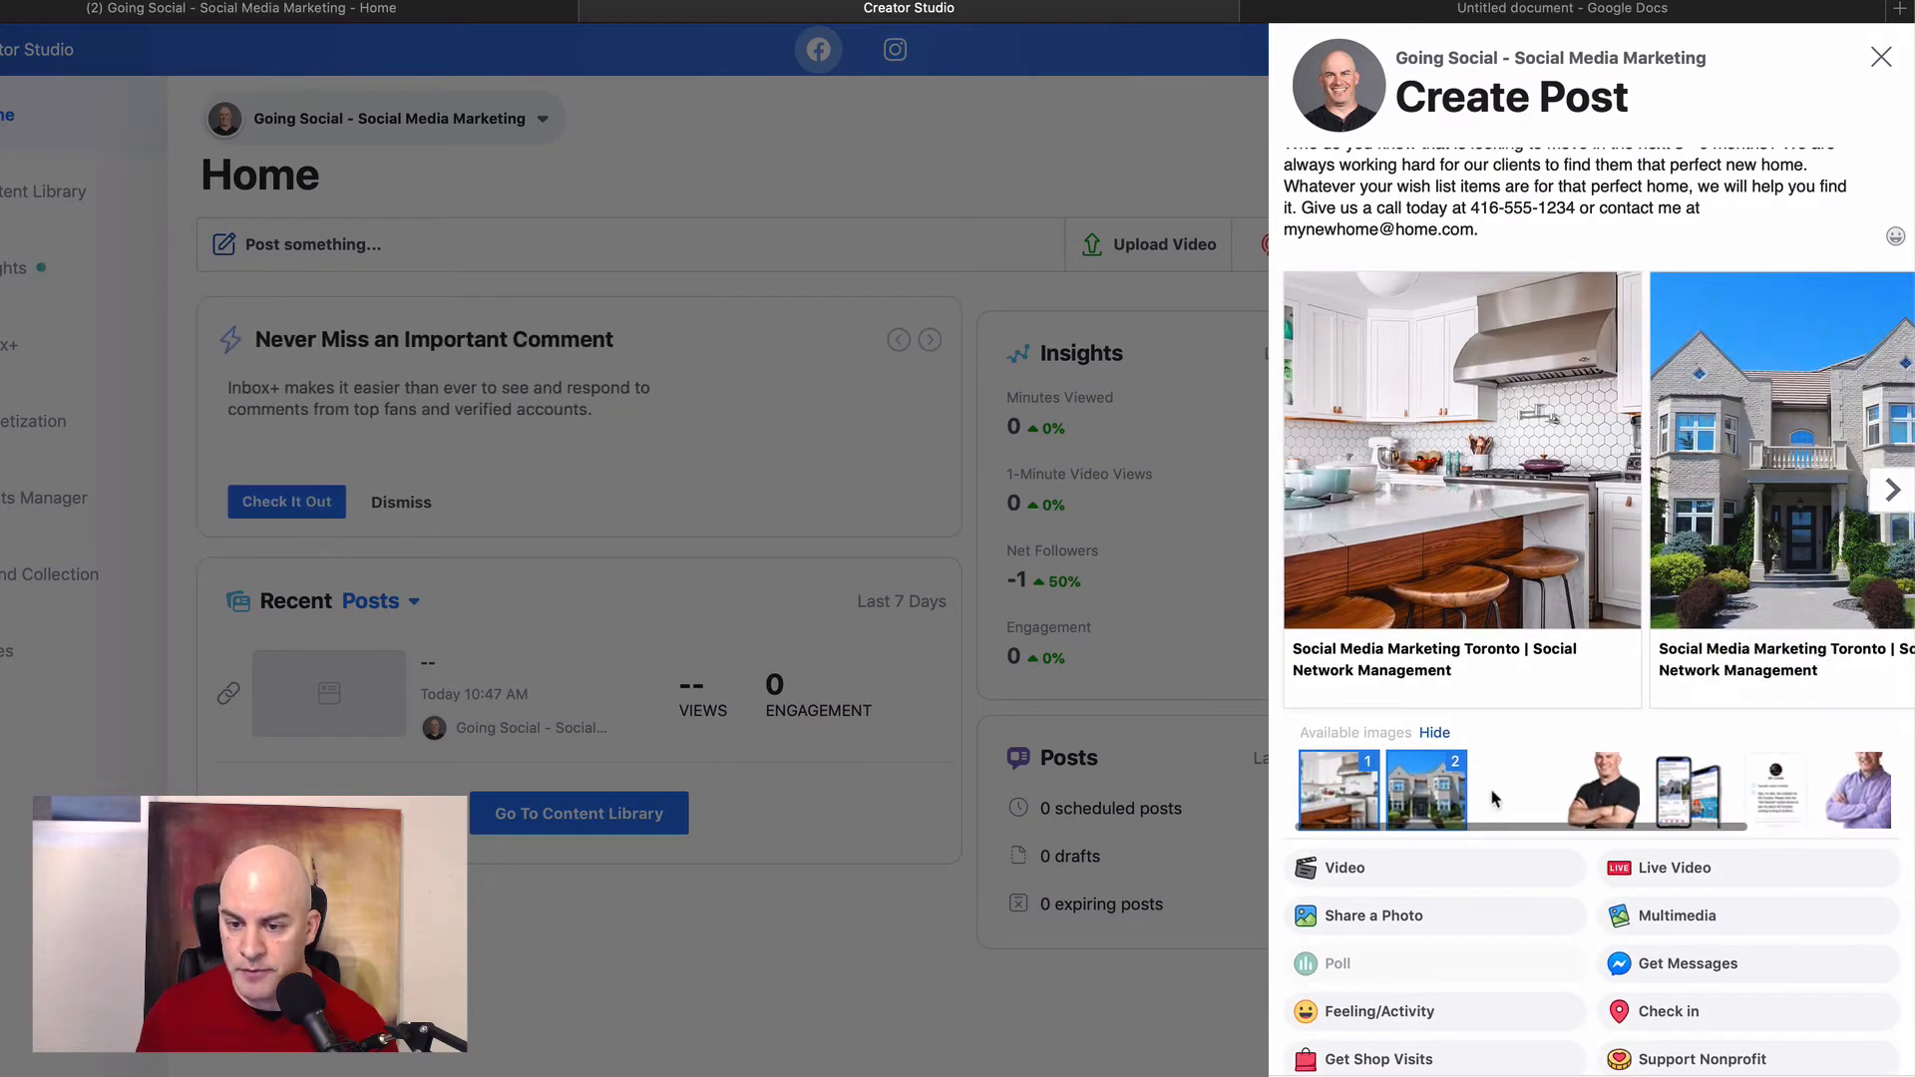
pyautogui.hscroll(2, 1652, 797)
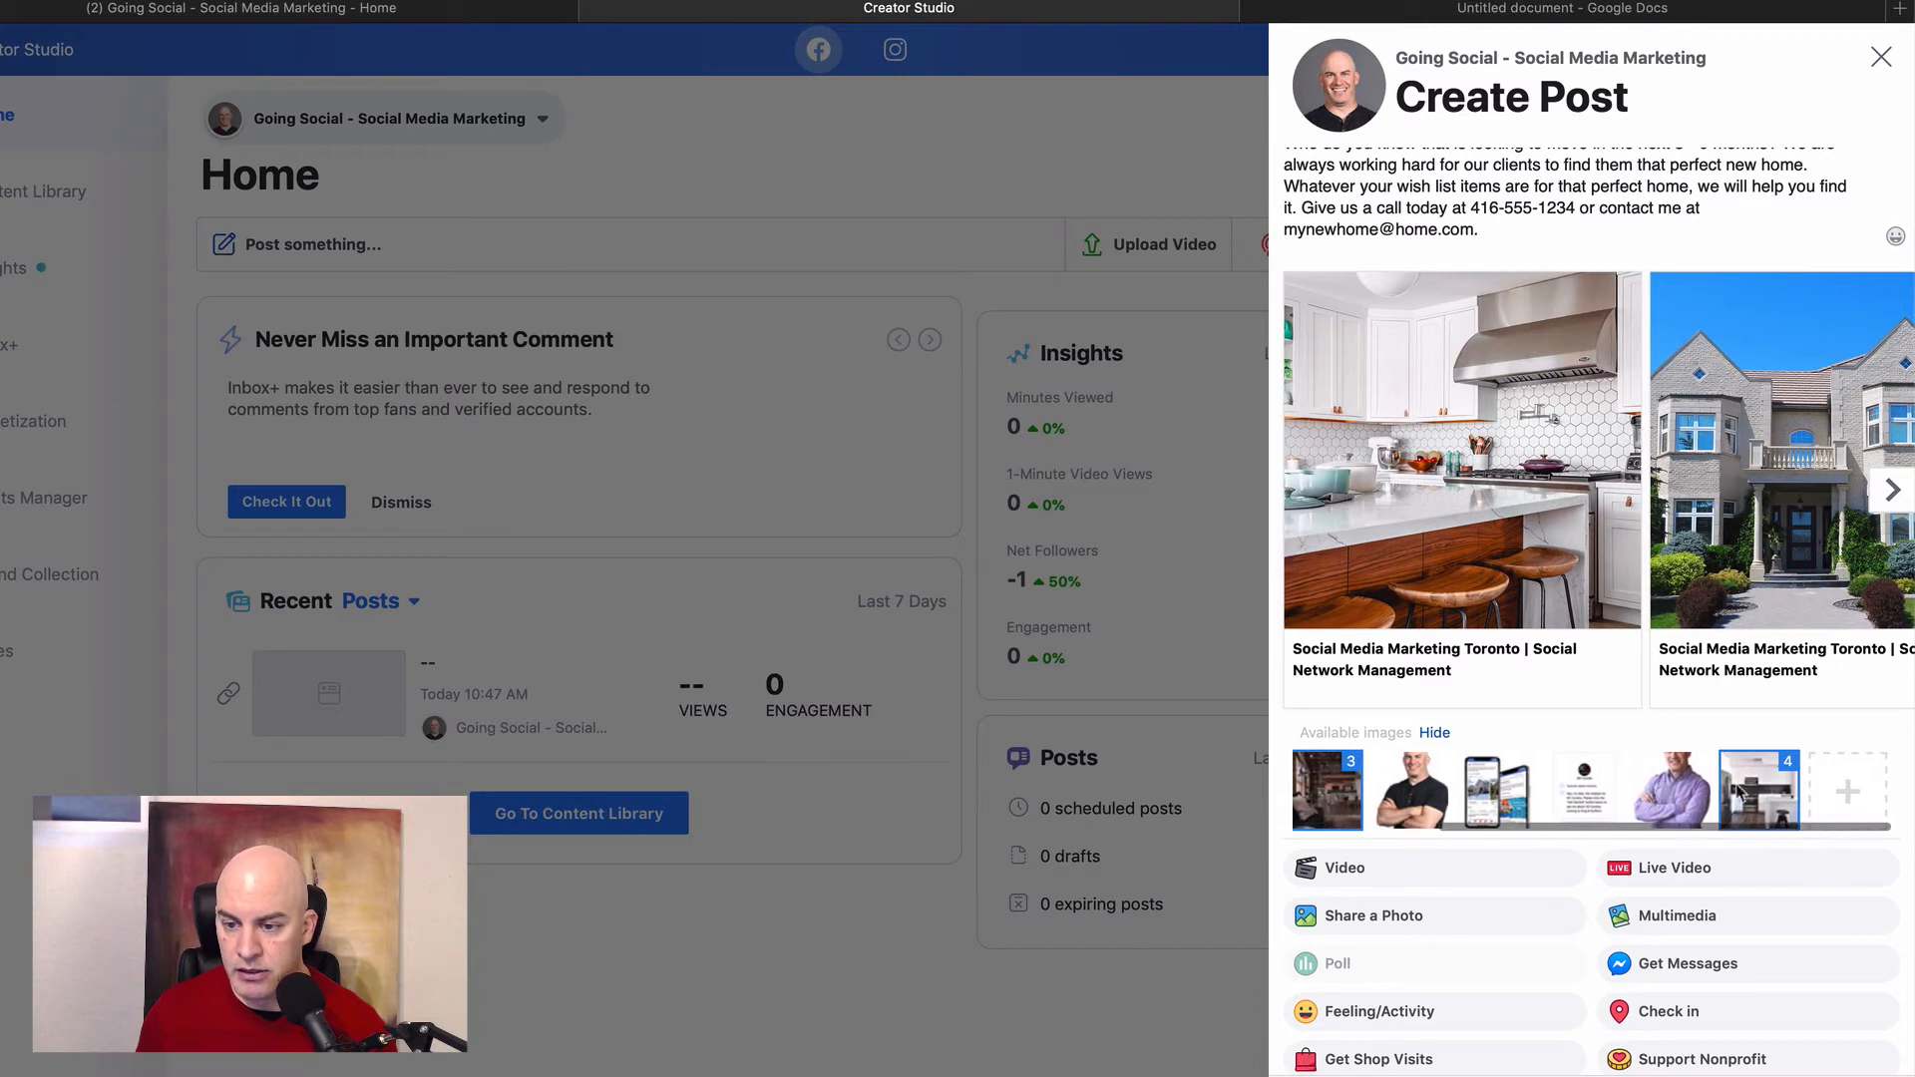
pyautogui.moveTo(1775, 798); pyautogui.dragTo(1429, 808)
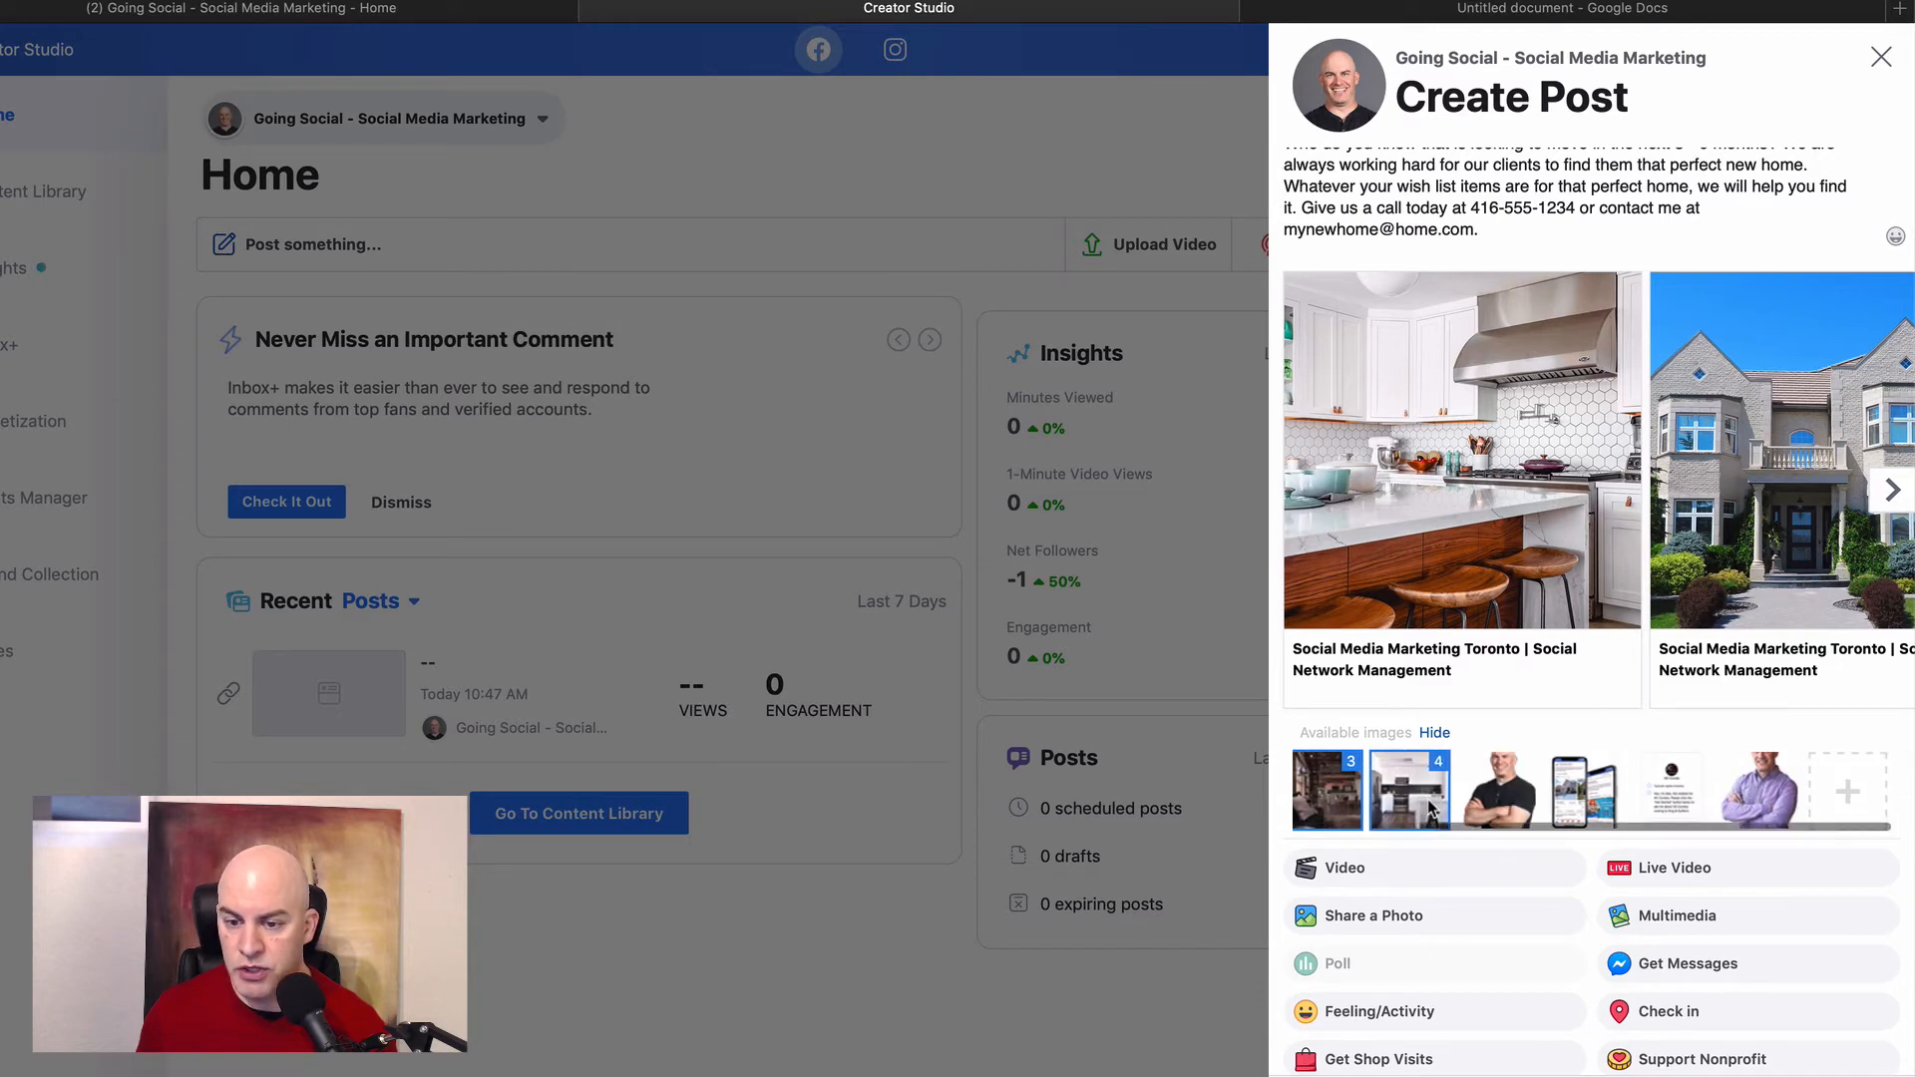
# Step: Upload Image 5.jpg to the carousel and move the ivy-covered house photo to fifth place, ahead of the black-shirt portrait
pyautogui.click(1847, 791)
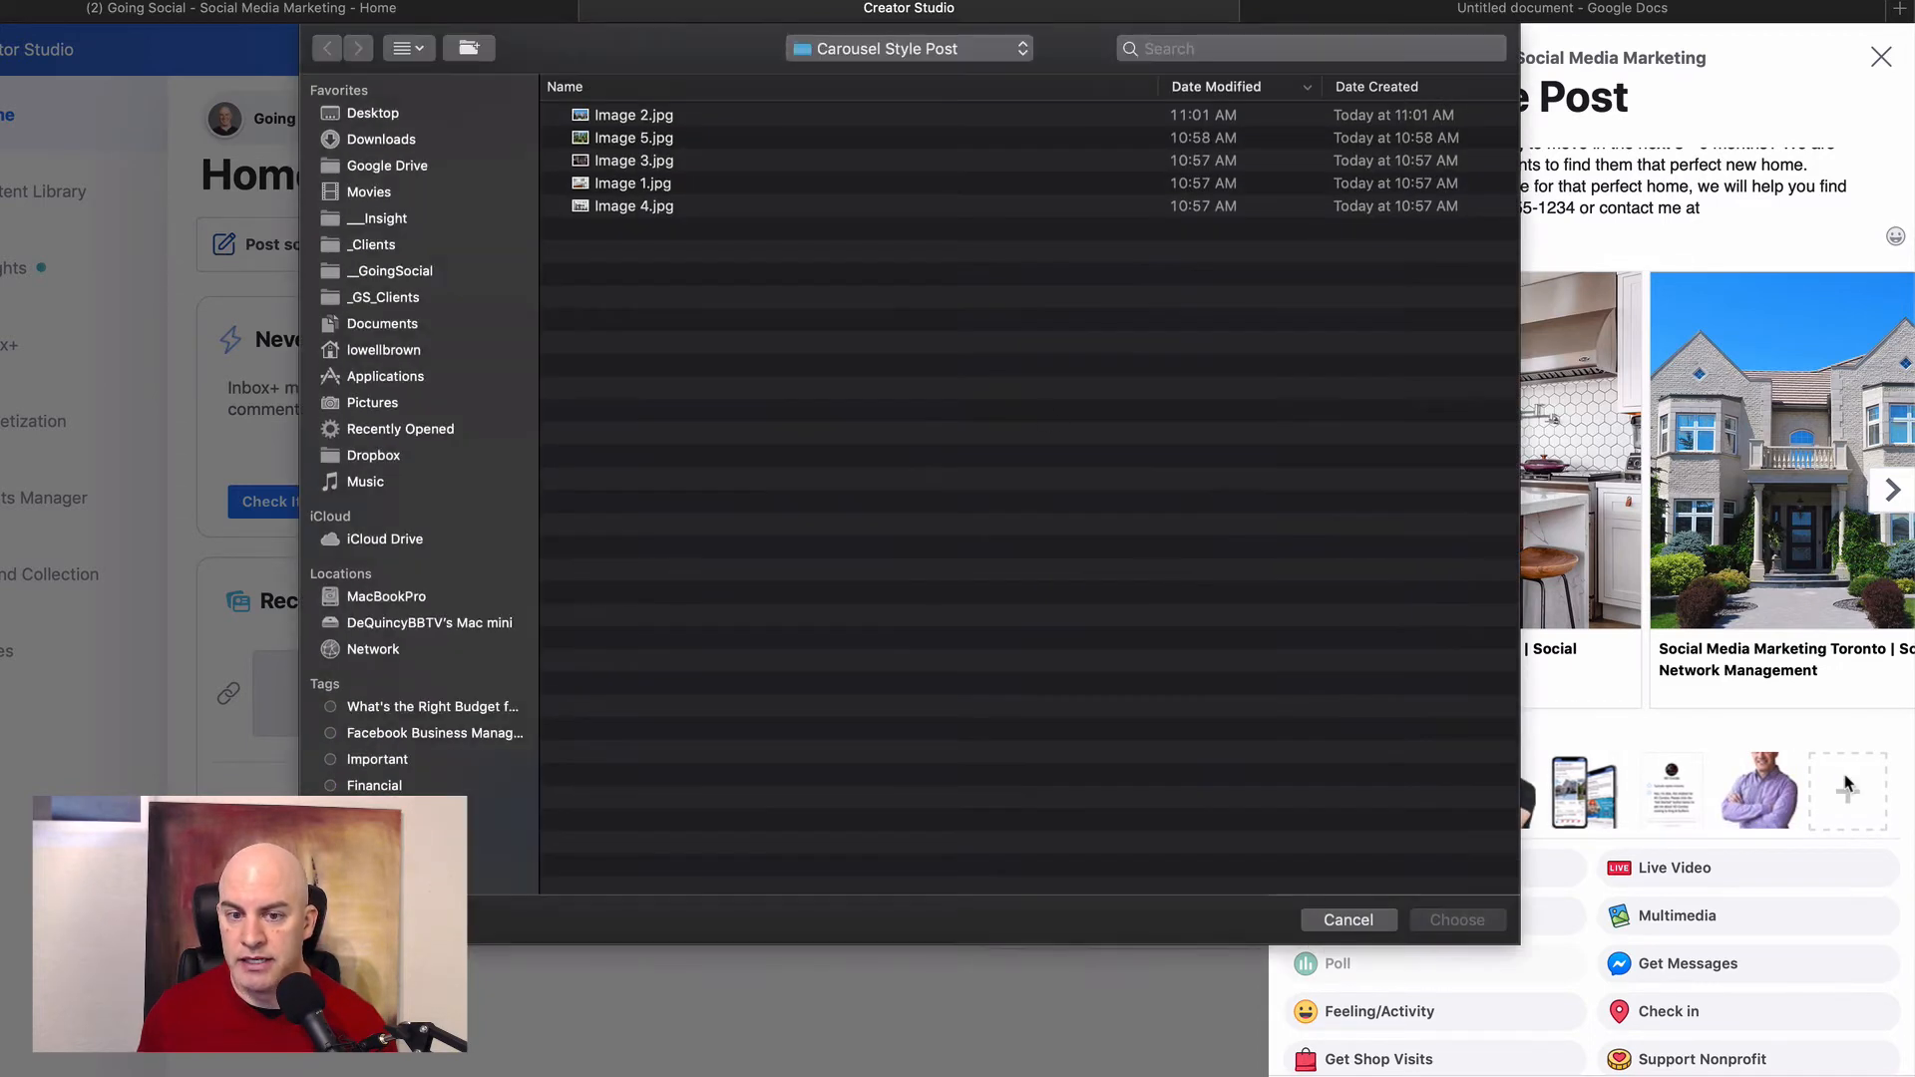
pyautogui.doubleClick(653, 137)
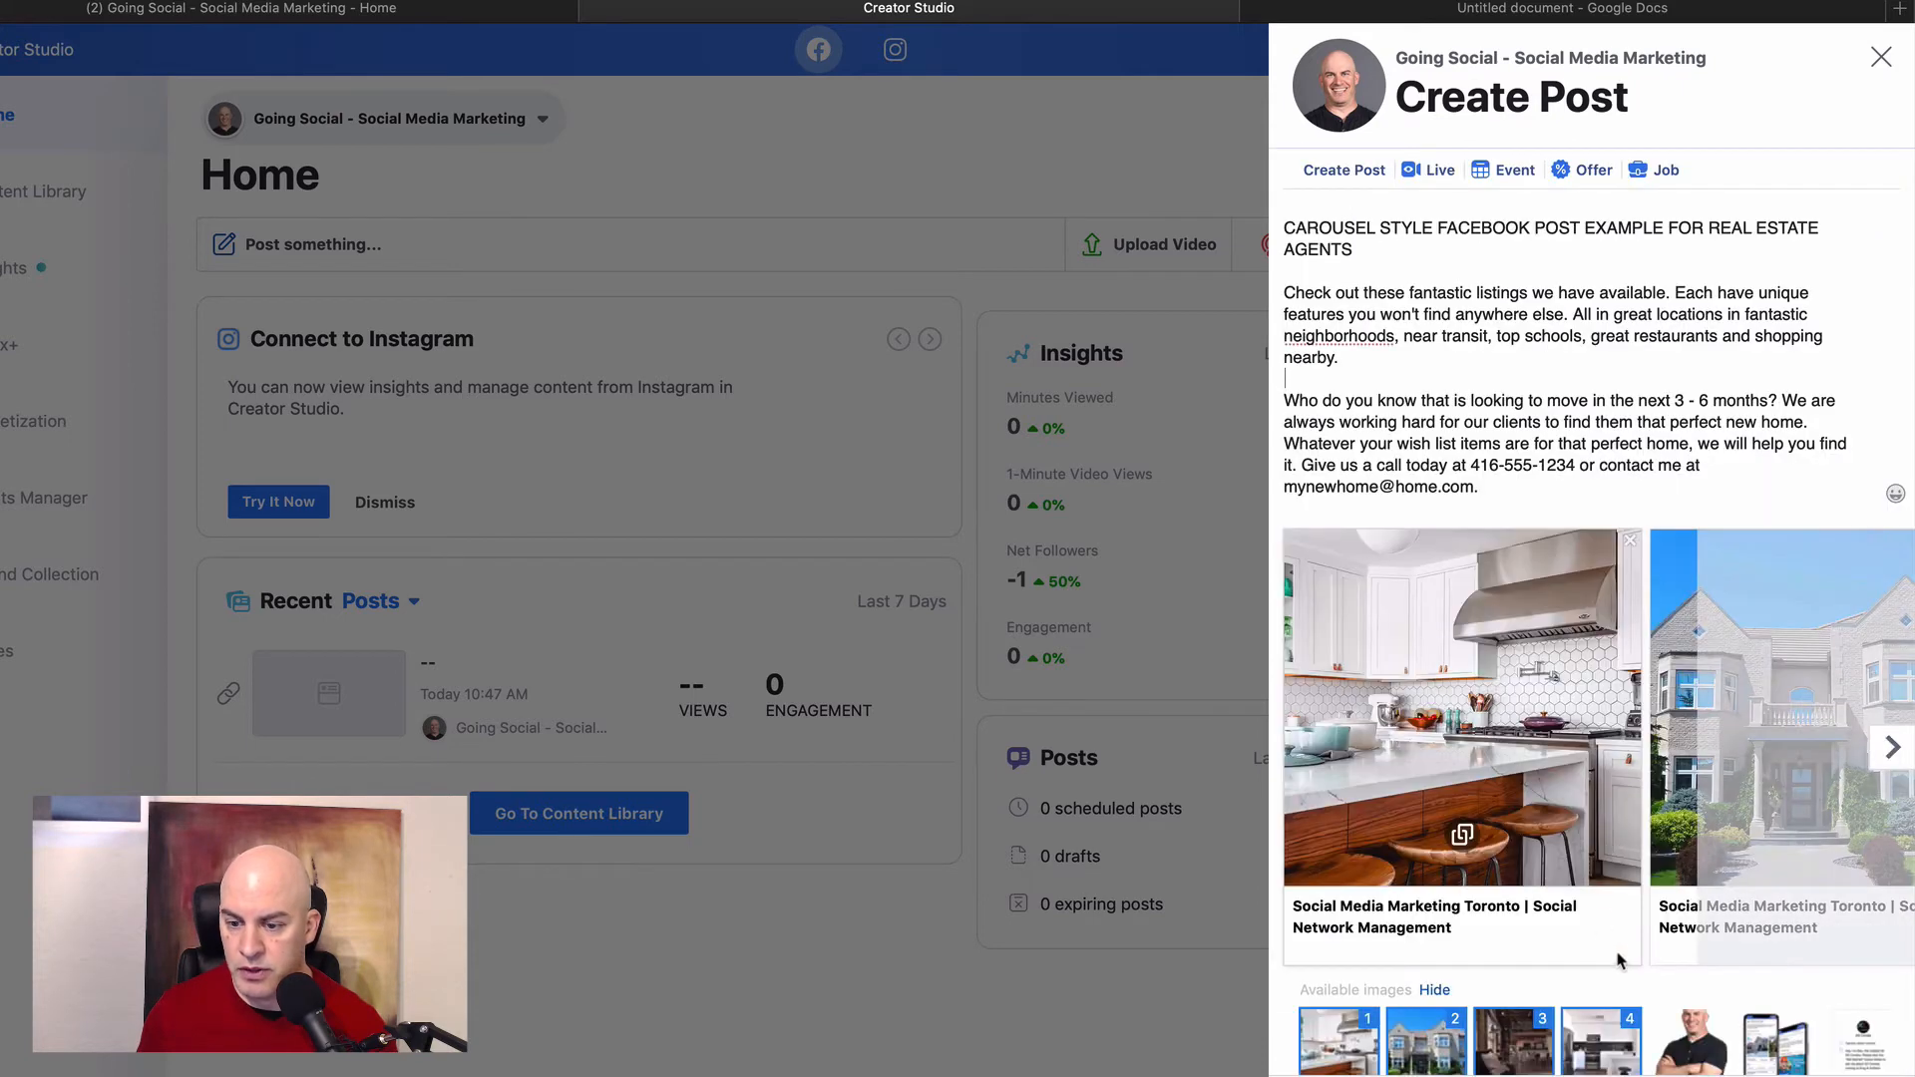
pyautogui.hscroll(3, 1715, 1065)
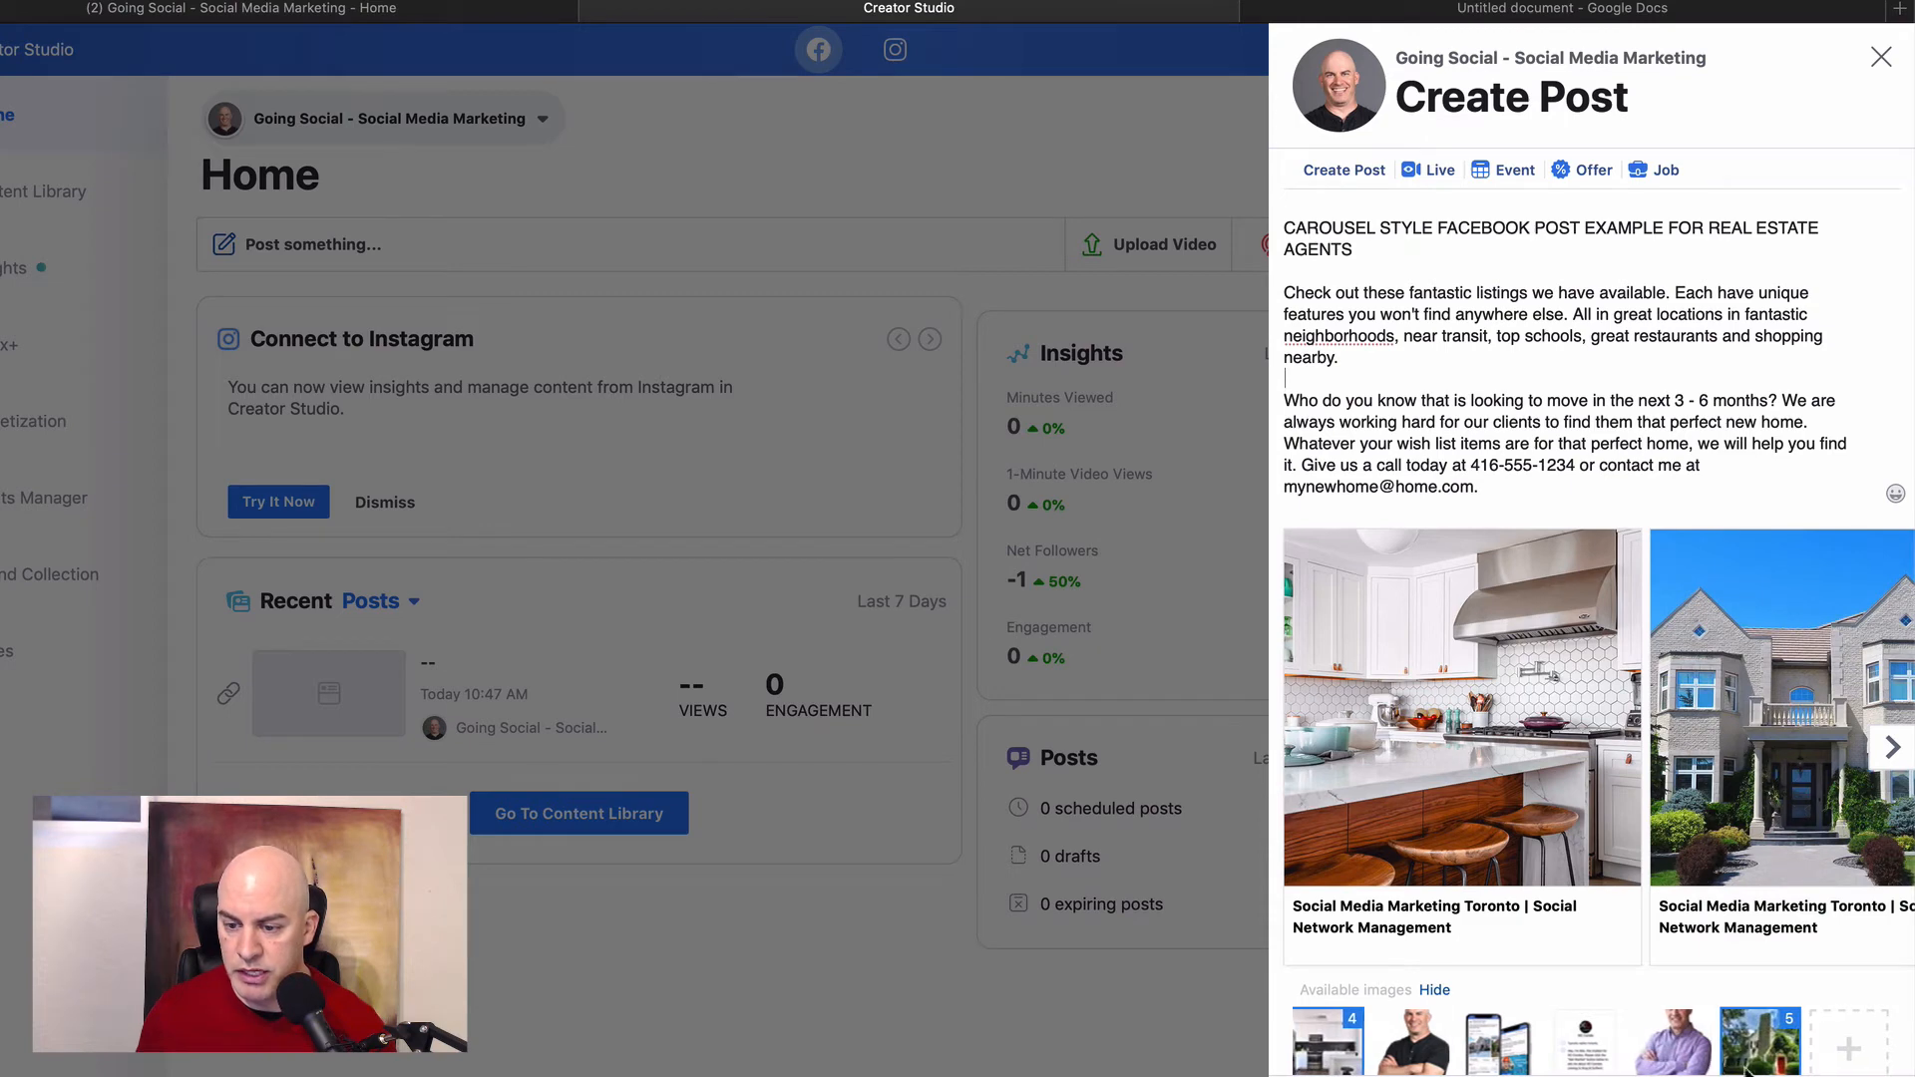
pyautogui.scroll(-4, 1786, 897)
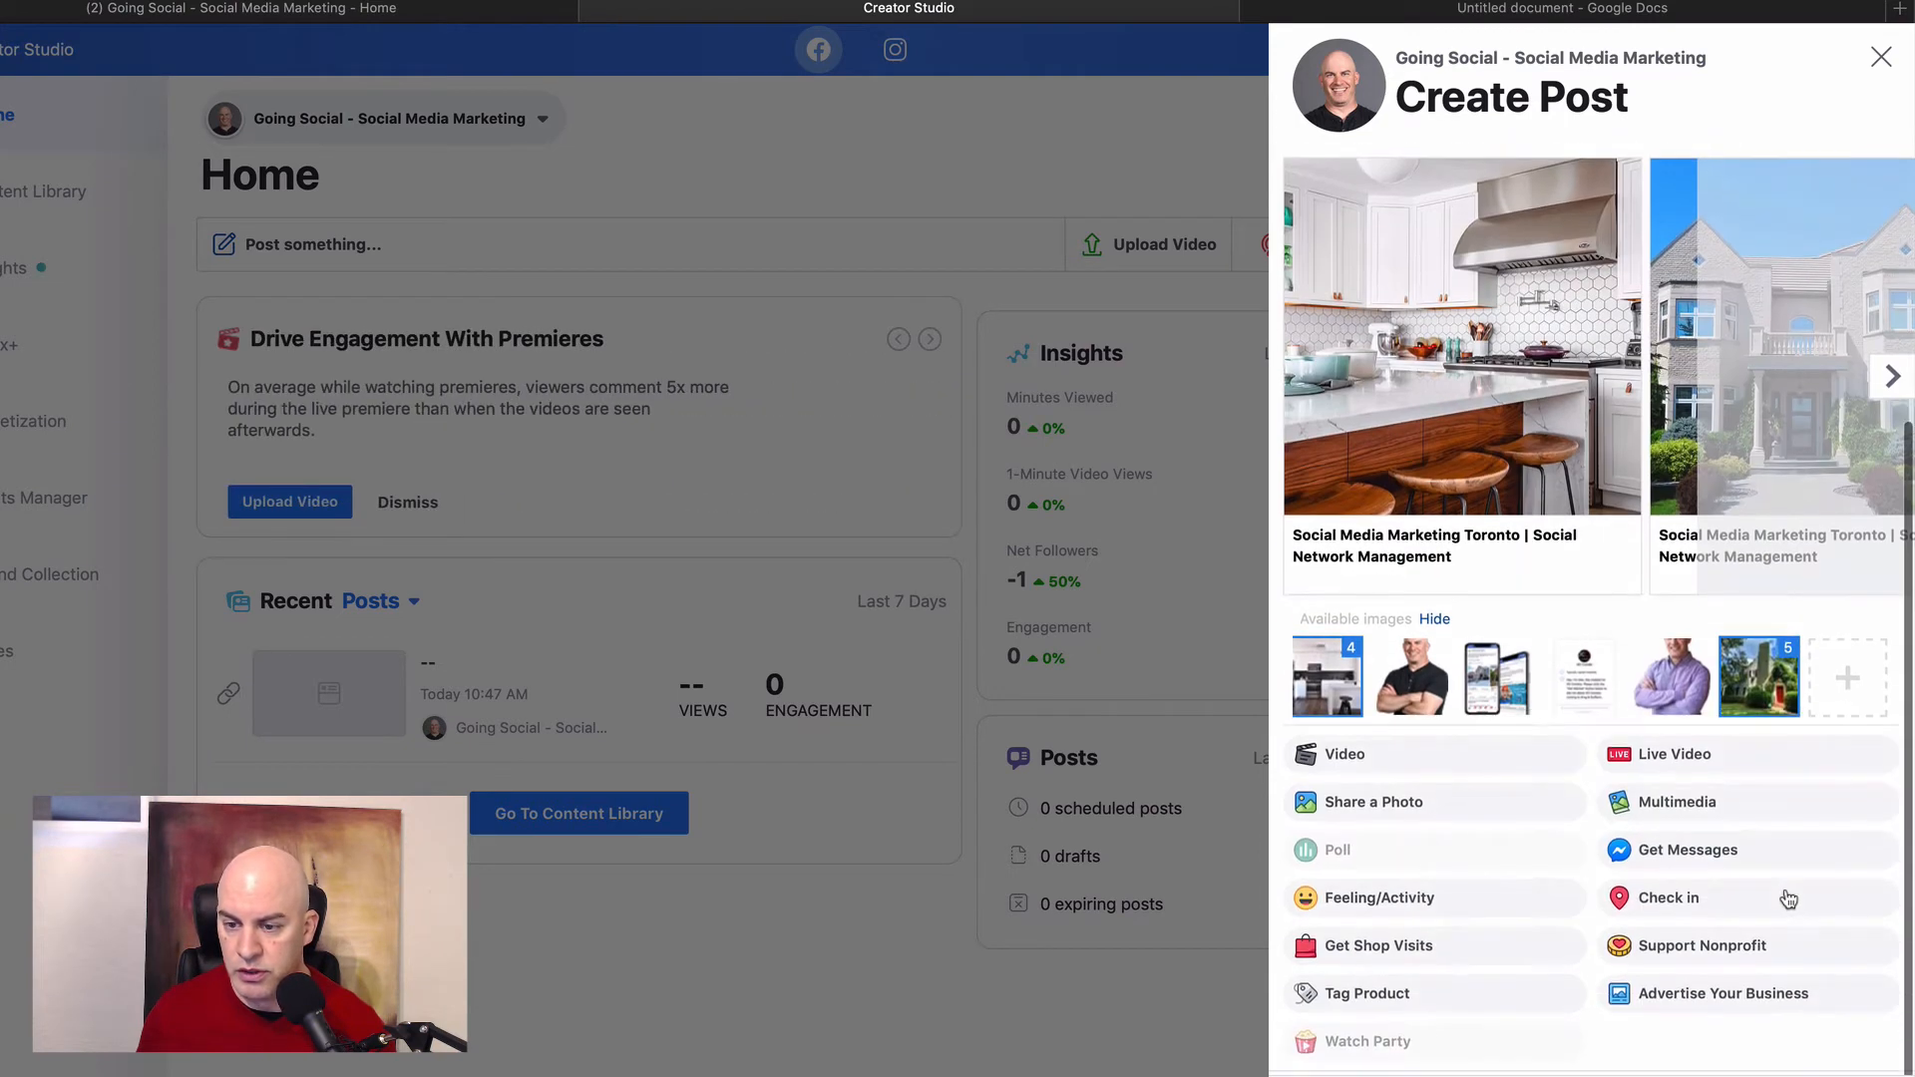
pyautogui.click(1757, 663)
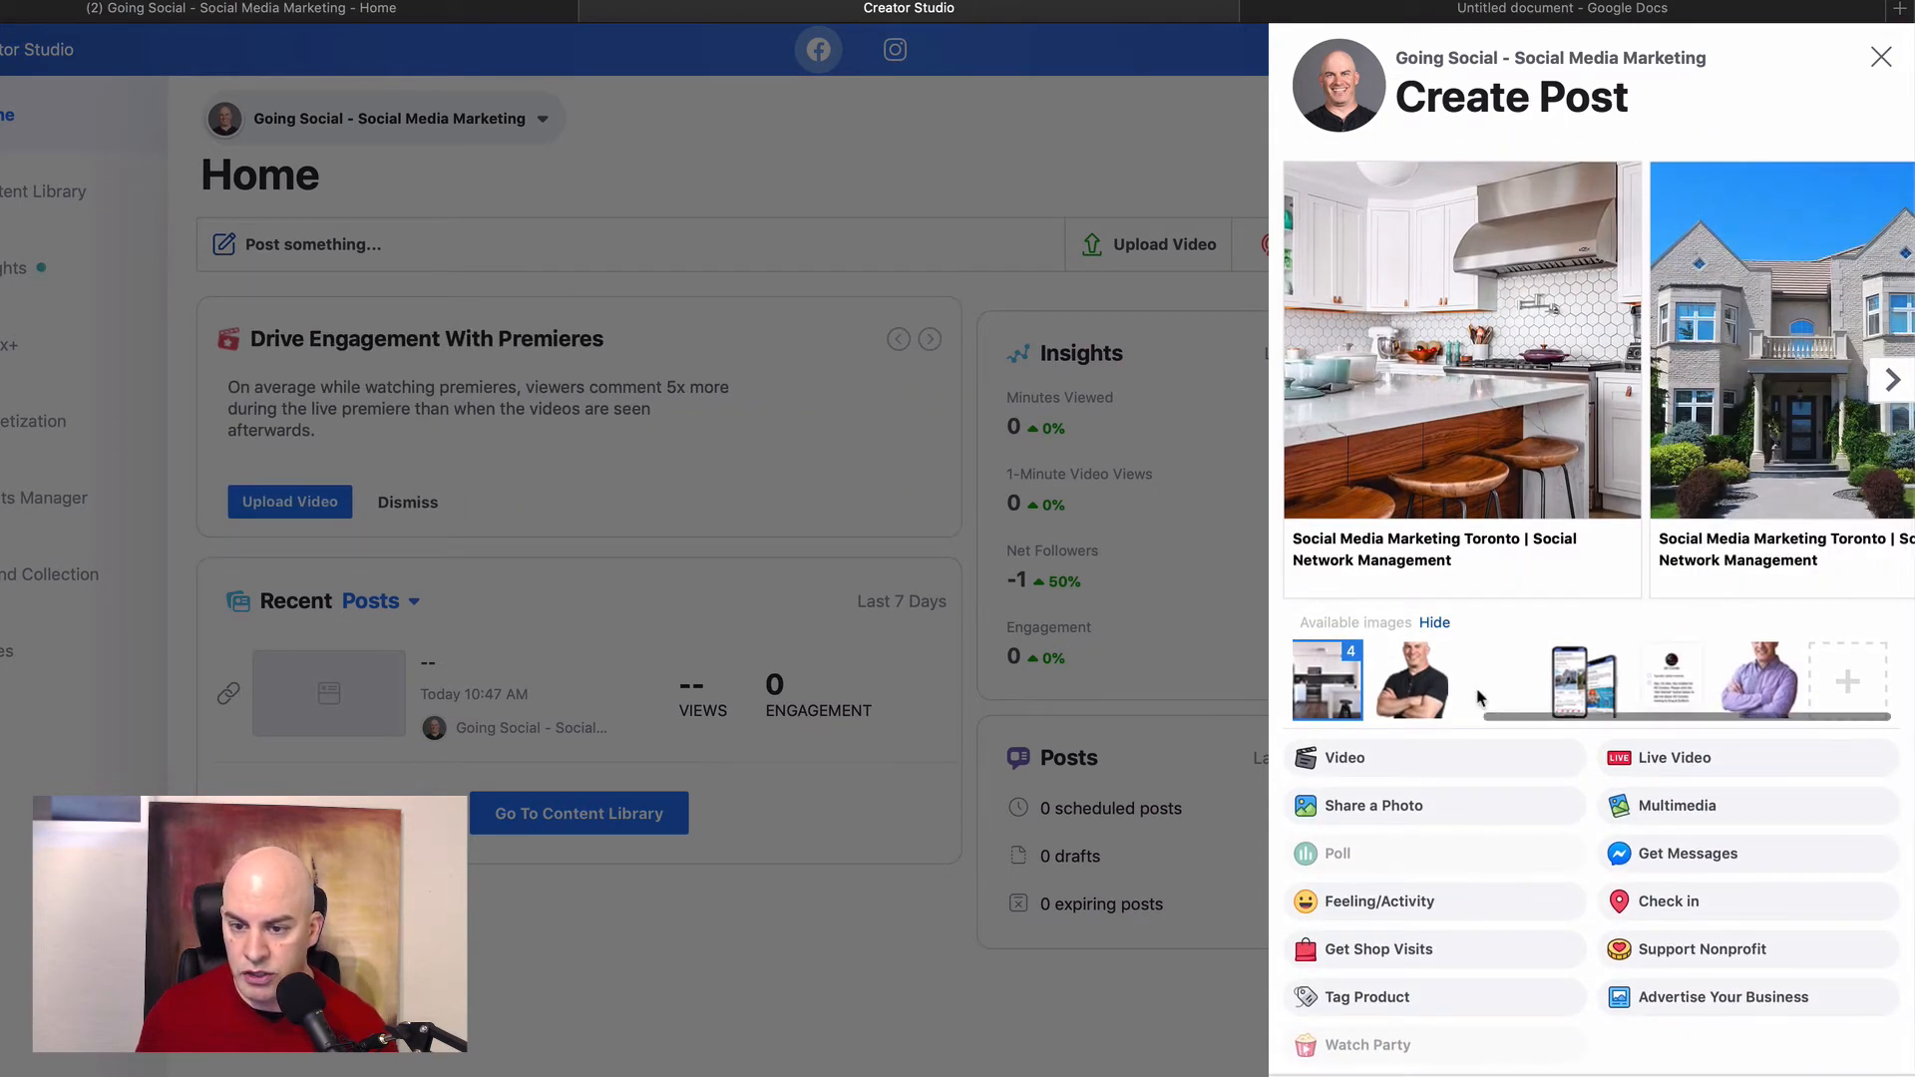
pyautogui.hscroll(-3, 1494, 696)
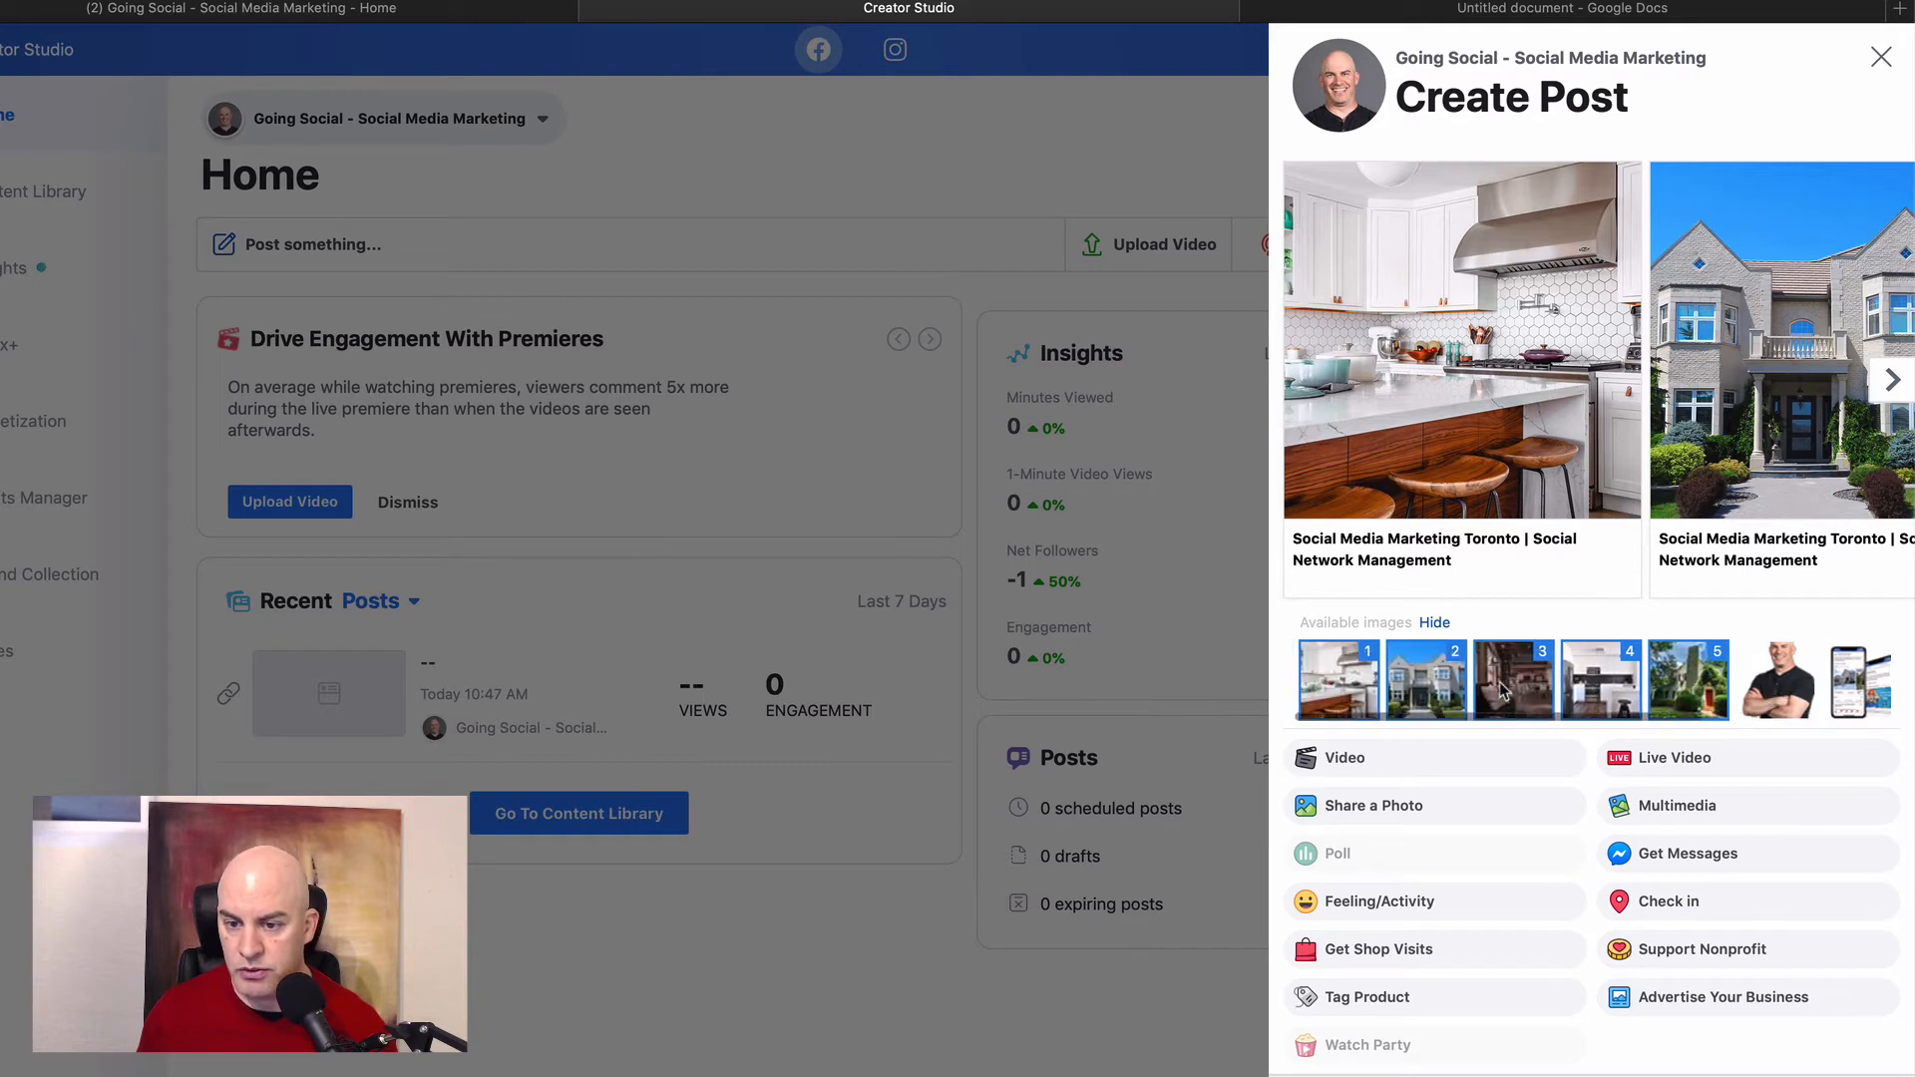
# Step: Preview every carousel card through to the closing website card and return to the first kitchen card
pyautogui.scroll(1, 1446, 619)
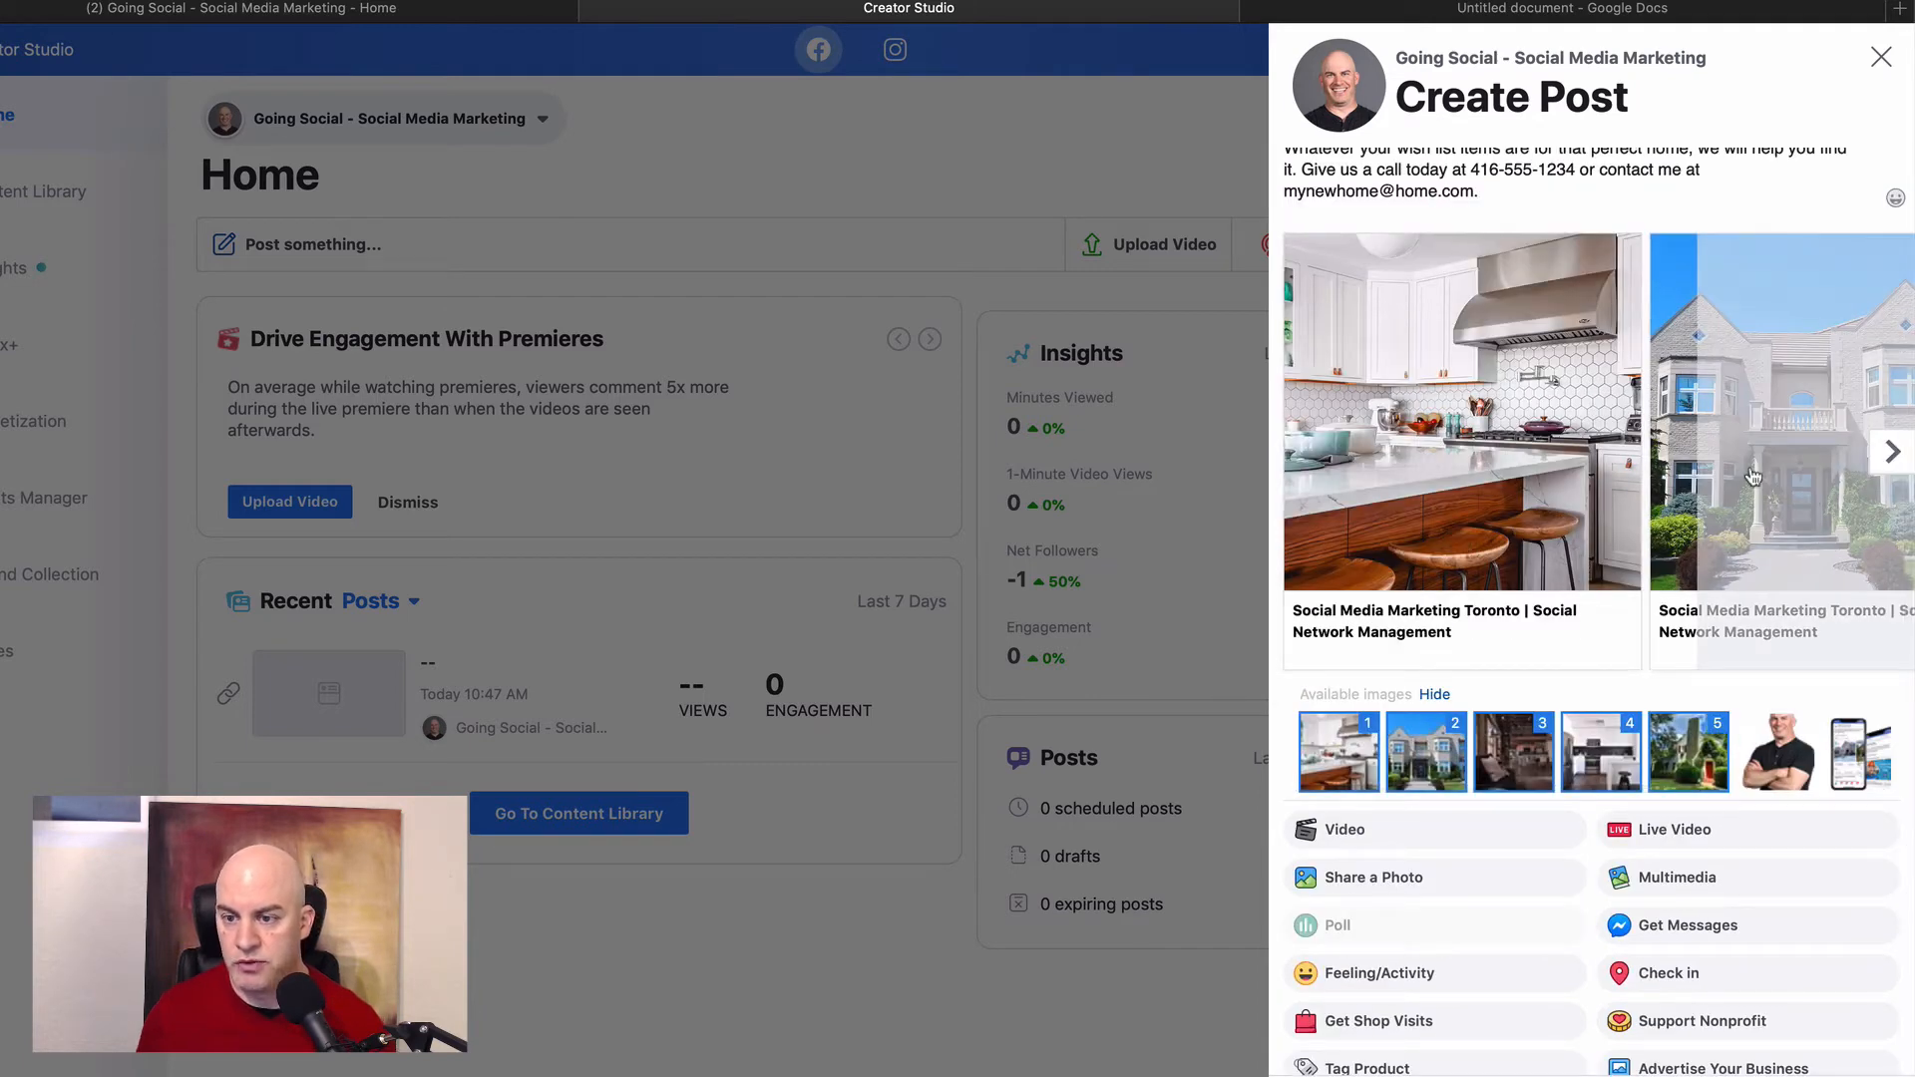
pyautogui.click(1891, 454)
pyautogui.click(1891, 454)
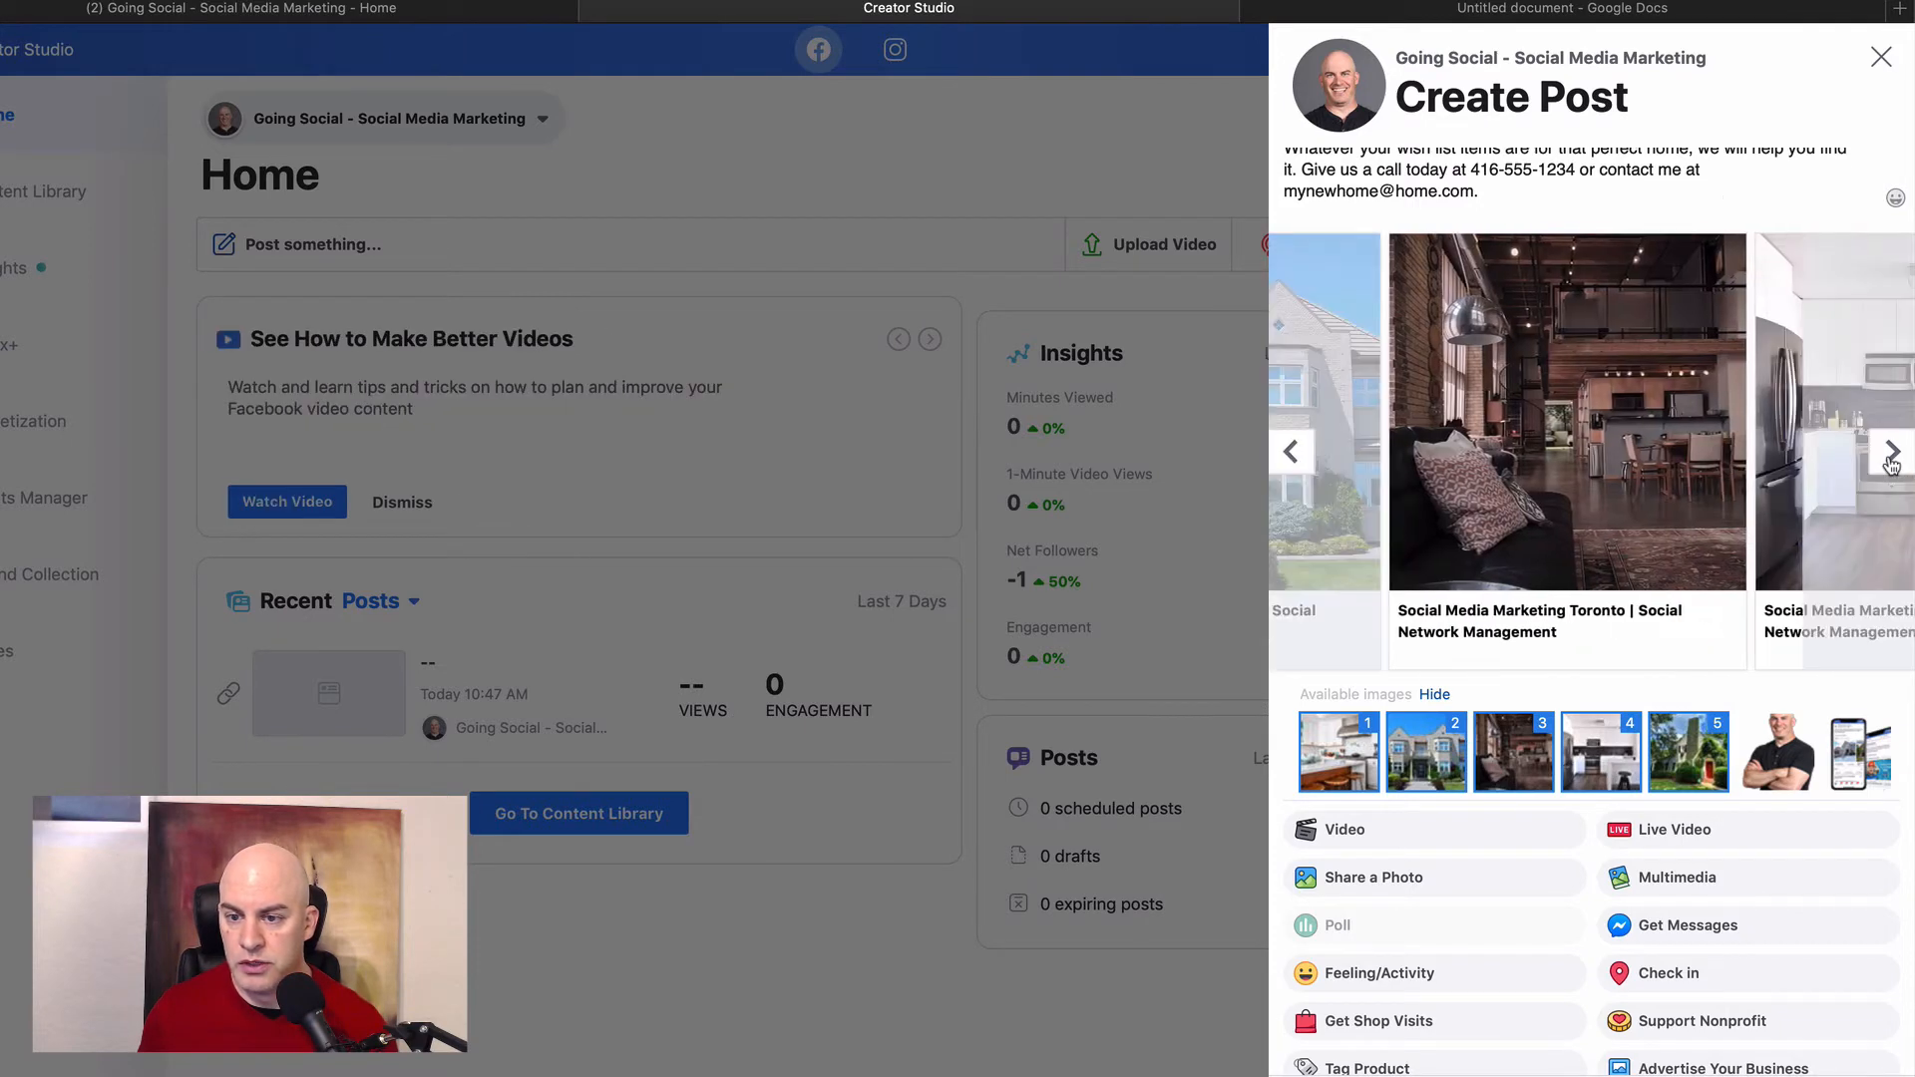
pyautogui.click(1891, 453)
pyautogui.click(1890, 454)
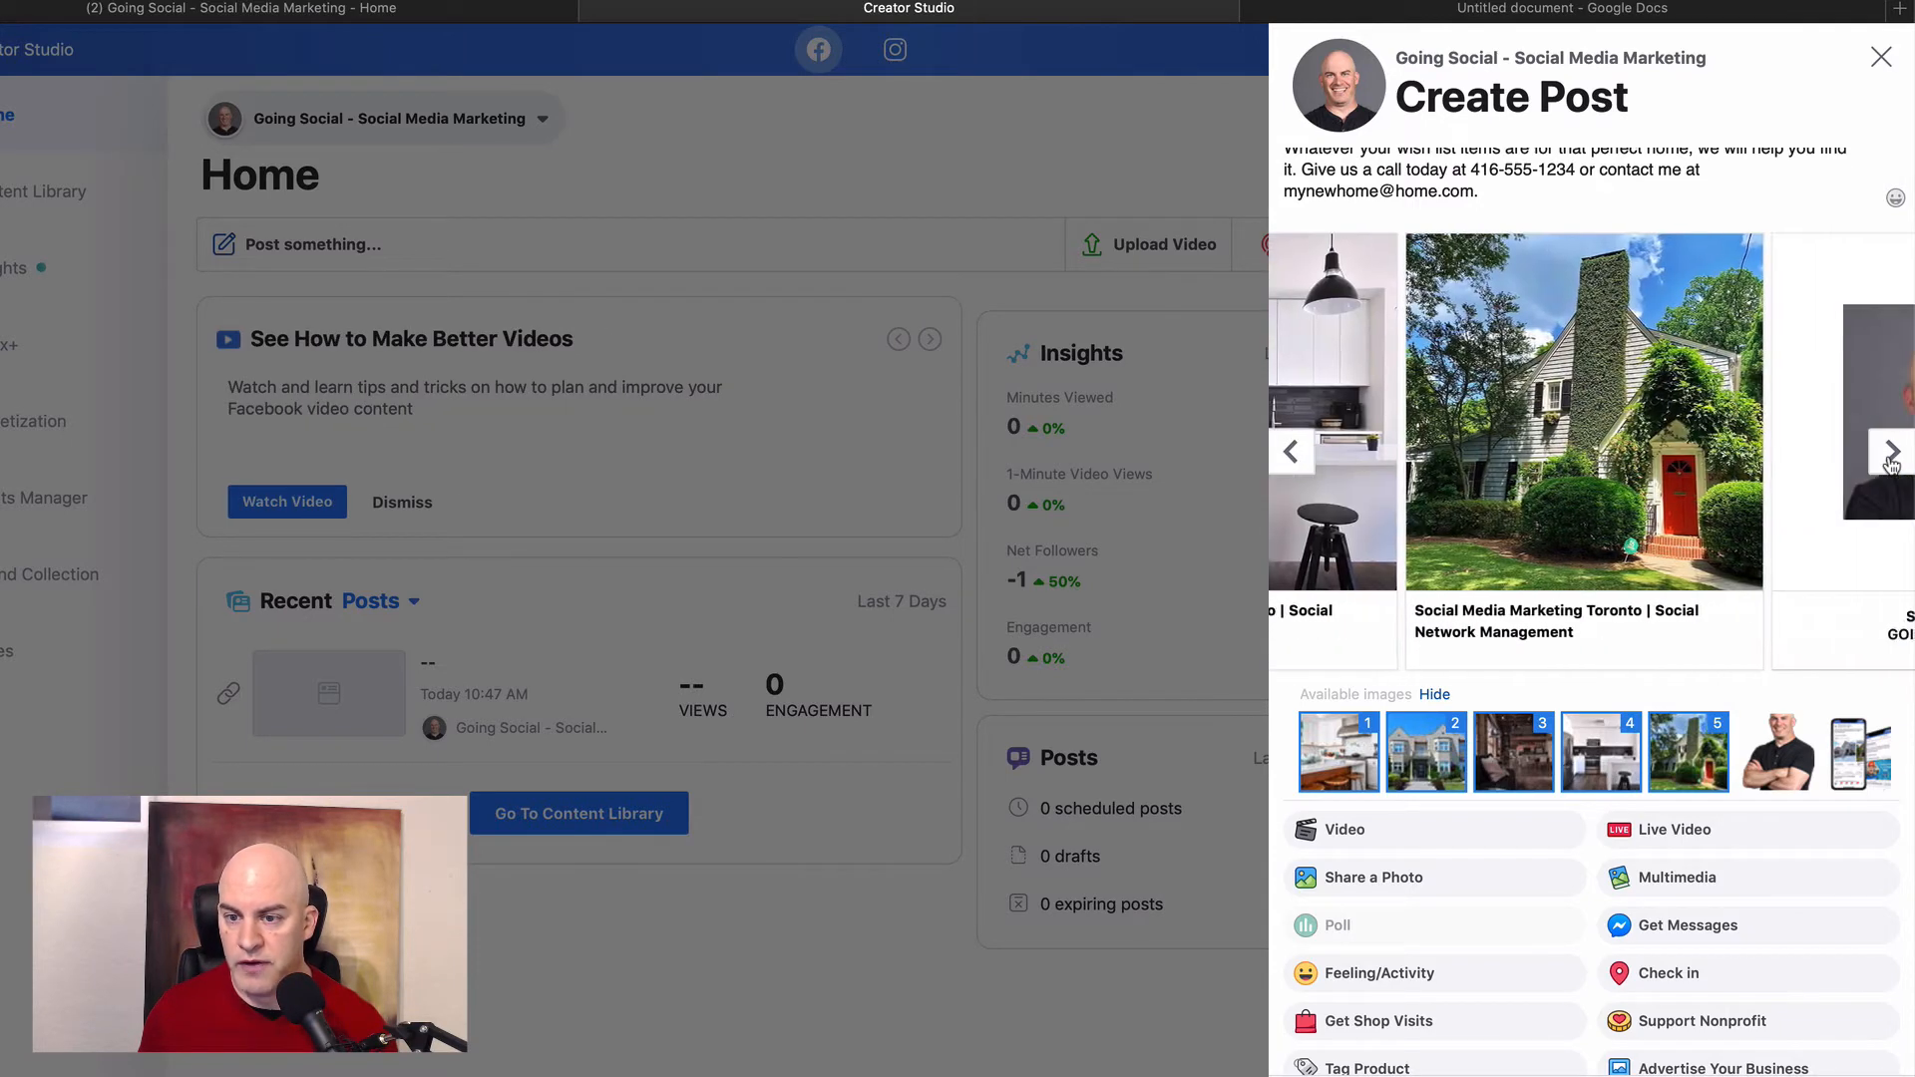
pyautogui.click(1891, 454)
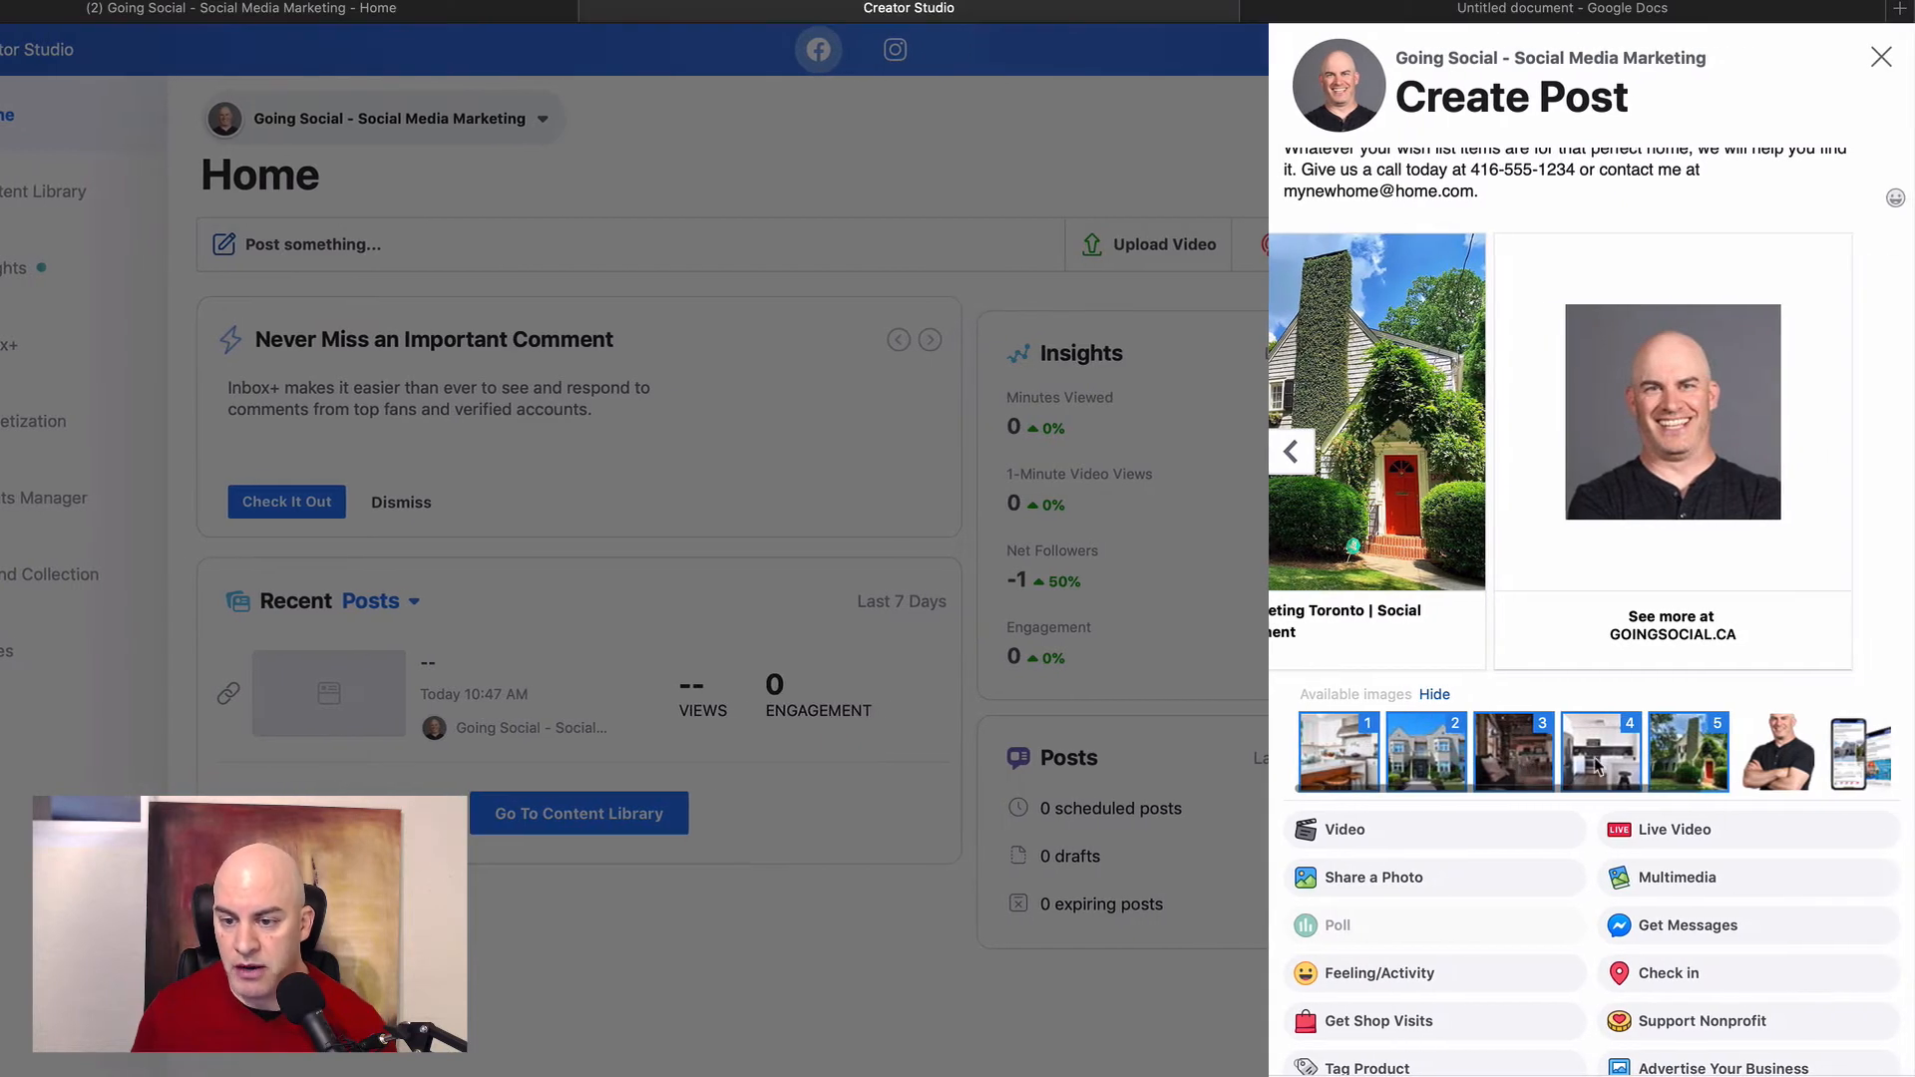
pyautogui.click(1293, 454)
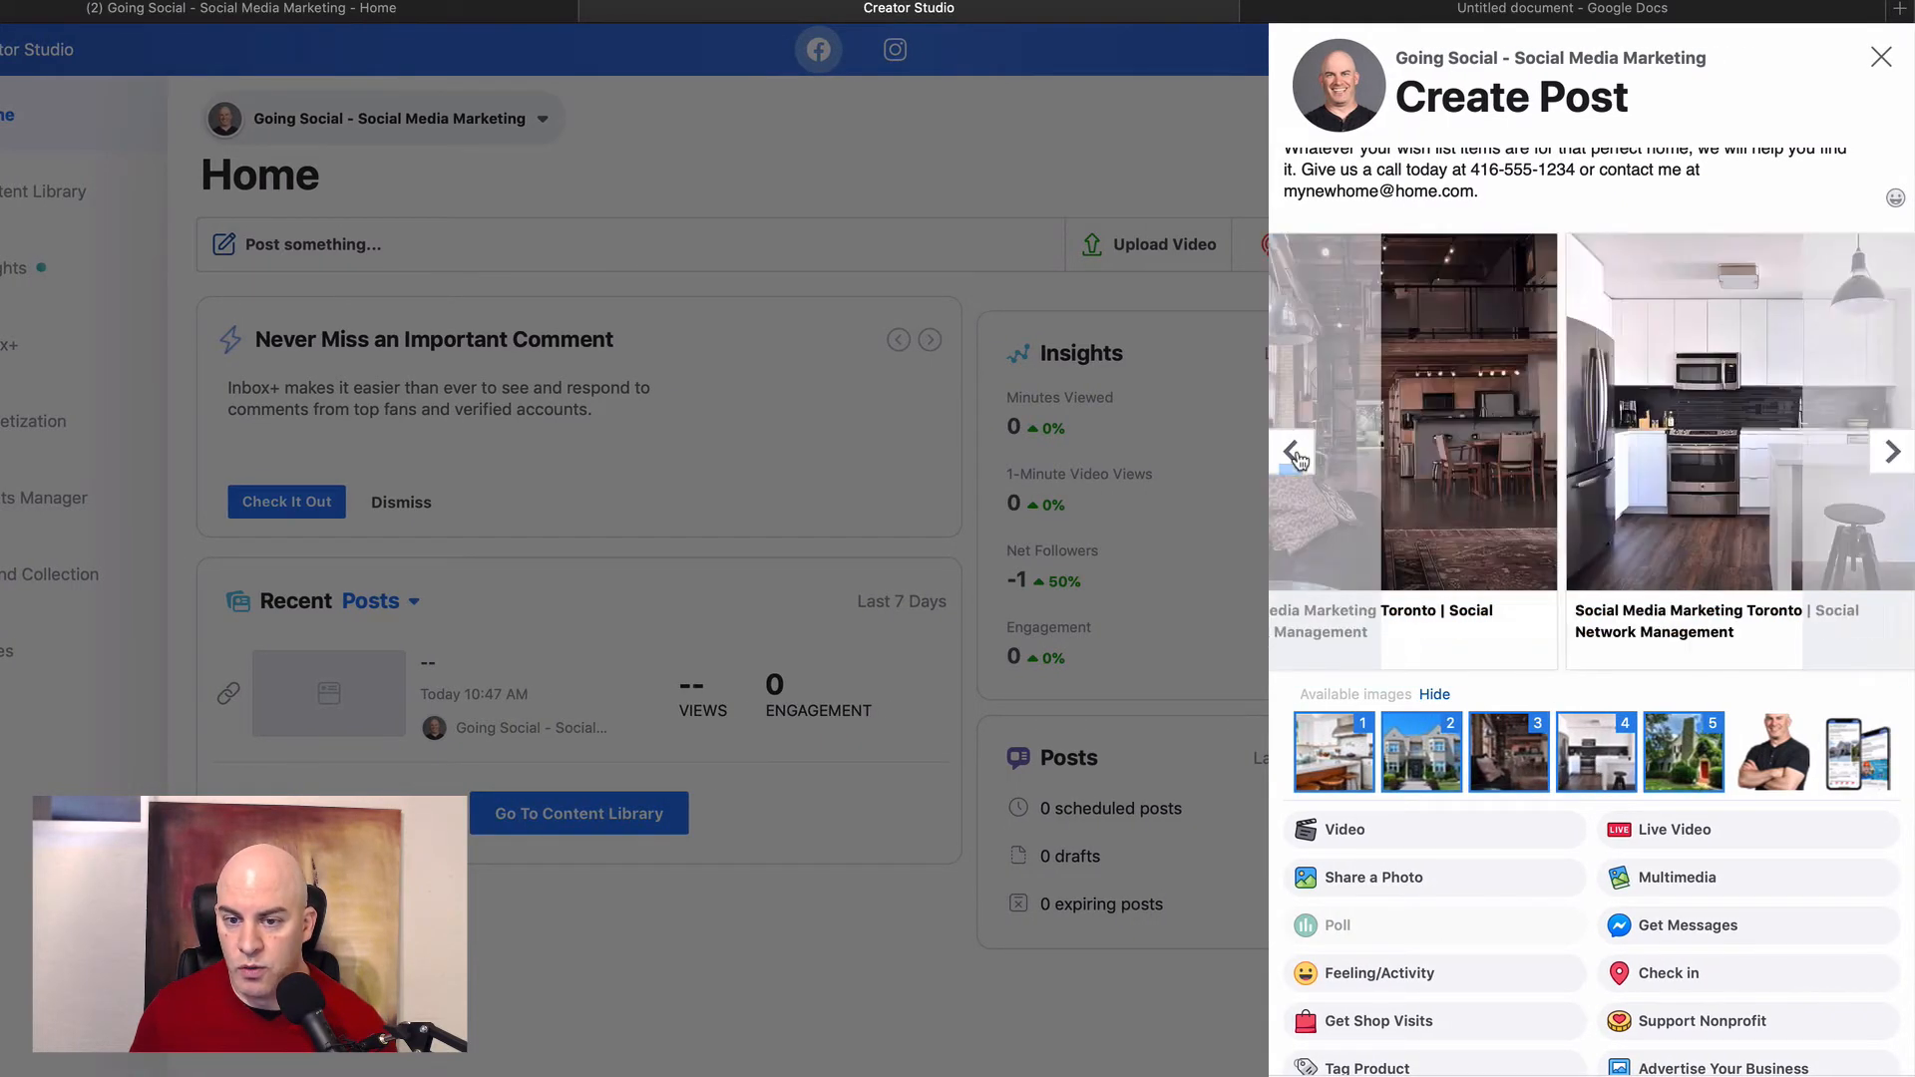
pyautogui.click(1296, 456)
pyautogui.click(1296, 456)
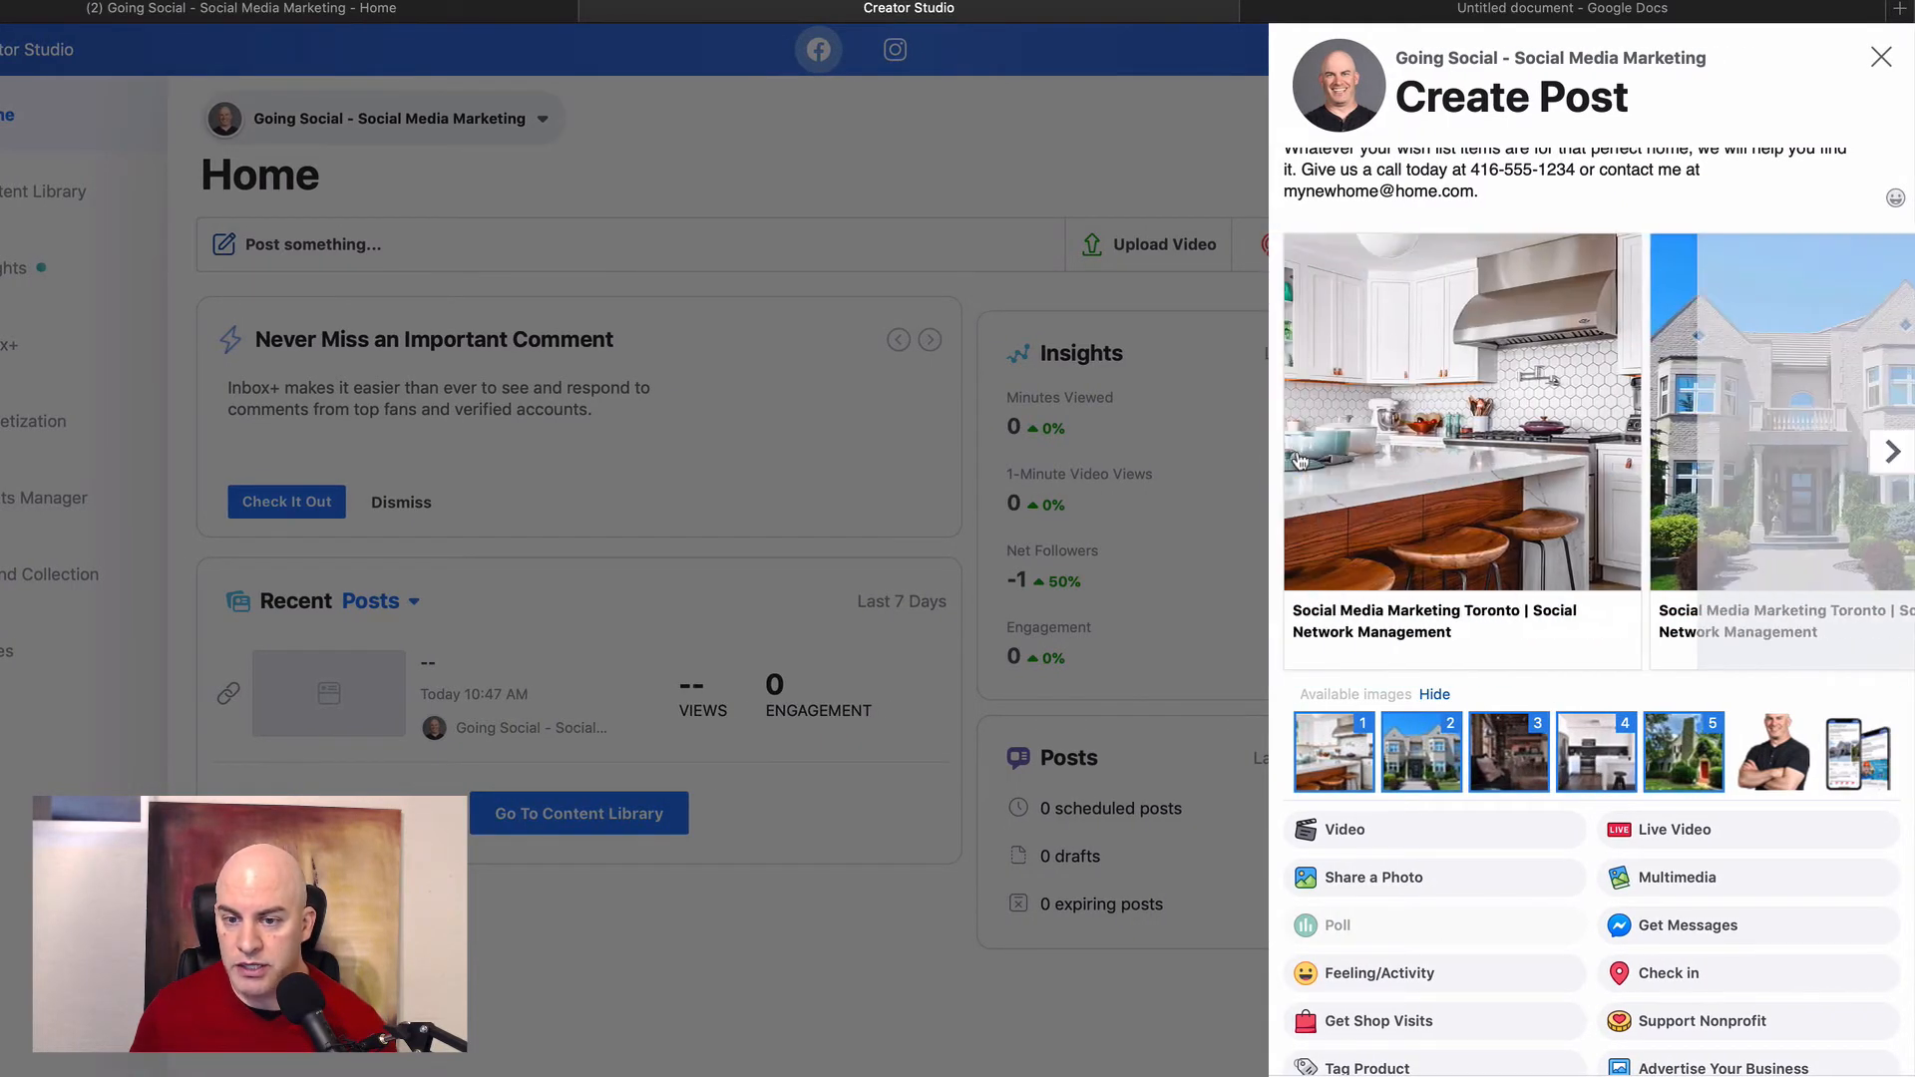
# Step: Replace the first kitchen card's headline with "Beautiful Spacious Kitchen", copied from the Image 1 line in the Google Docs document
pyautogui.click(1428, 625)
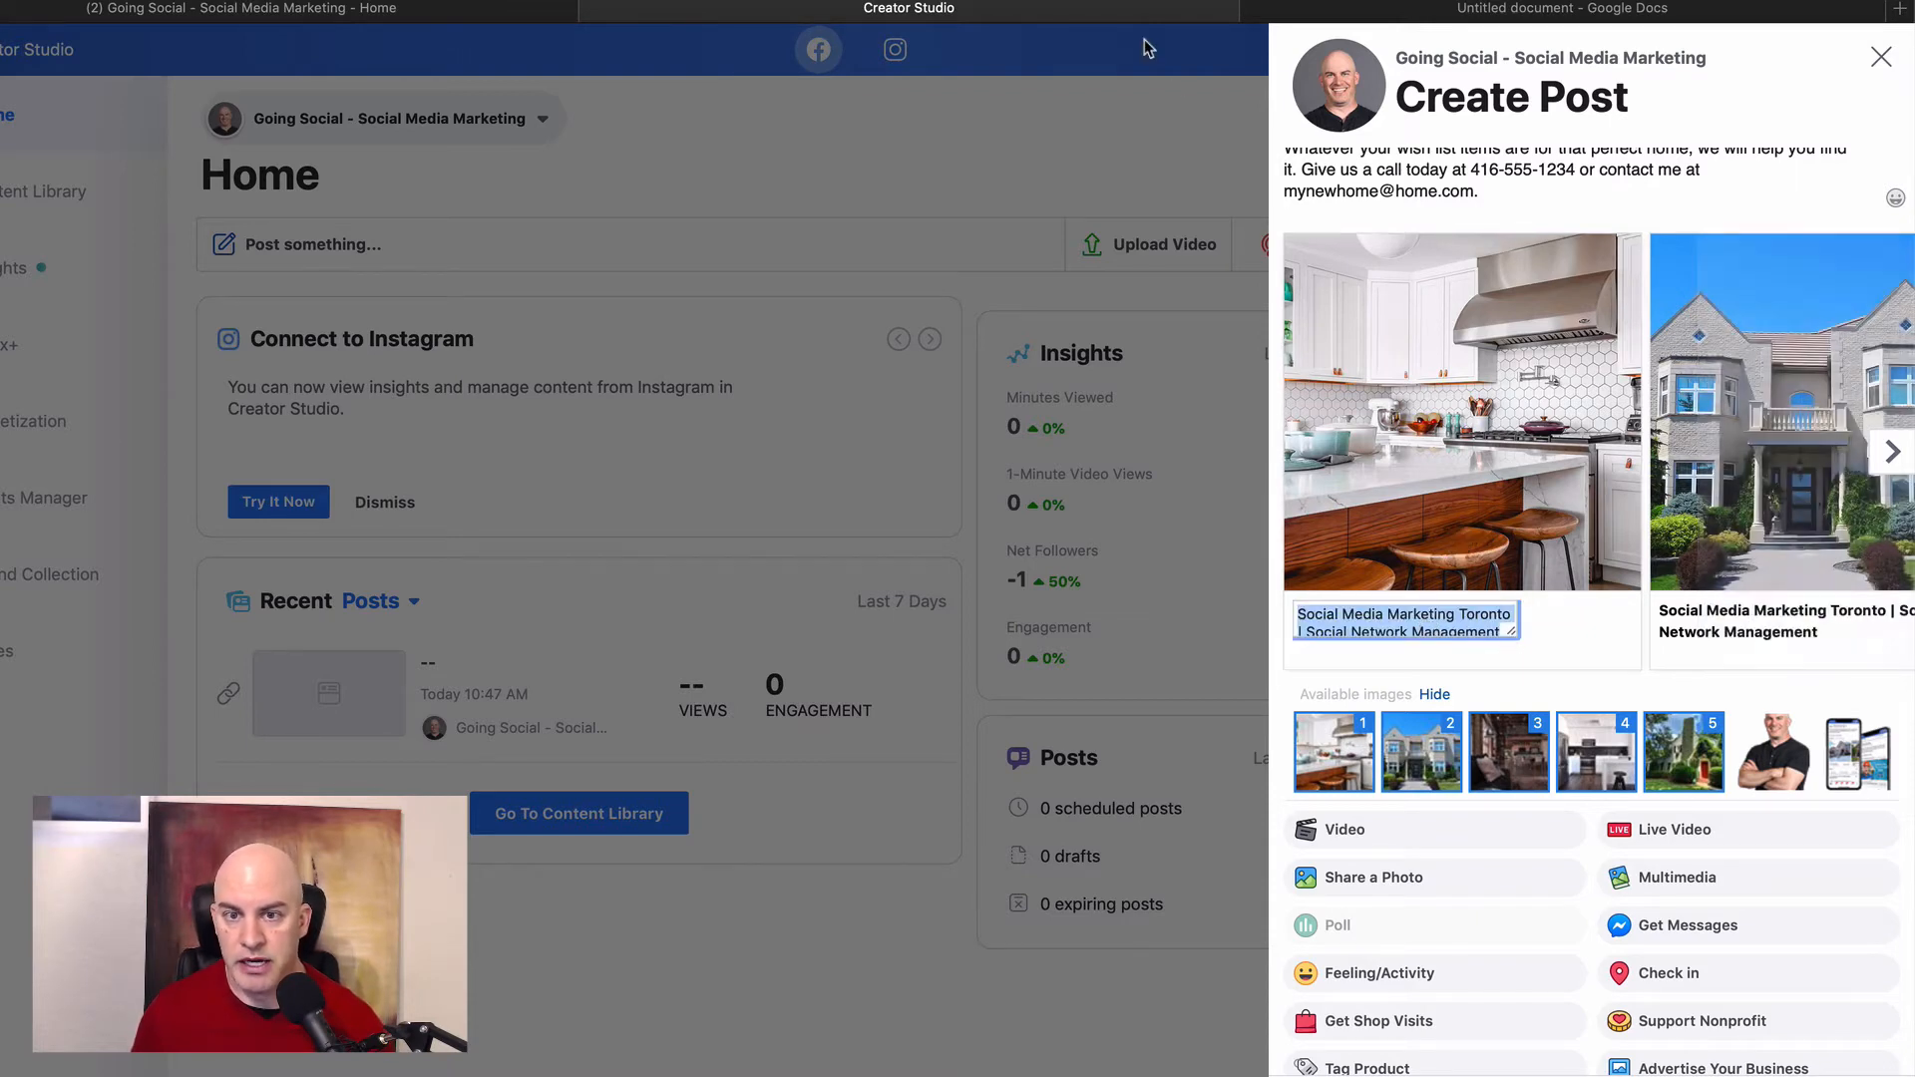
pyautogui.click(1672, 7)
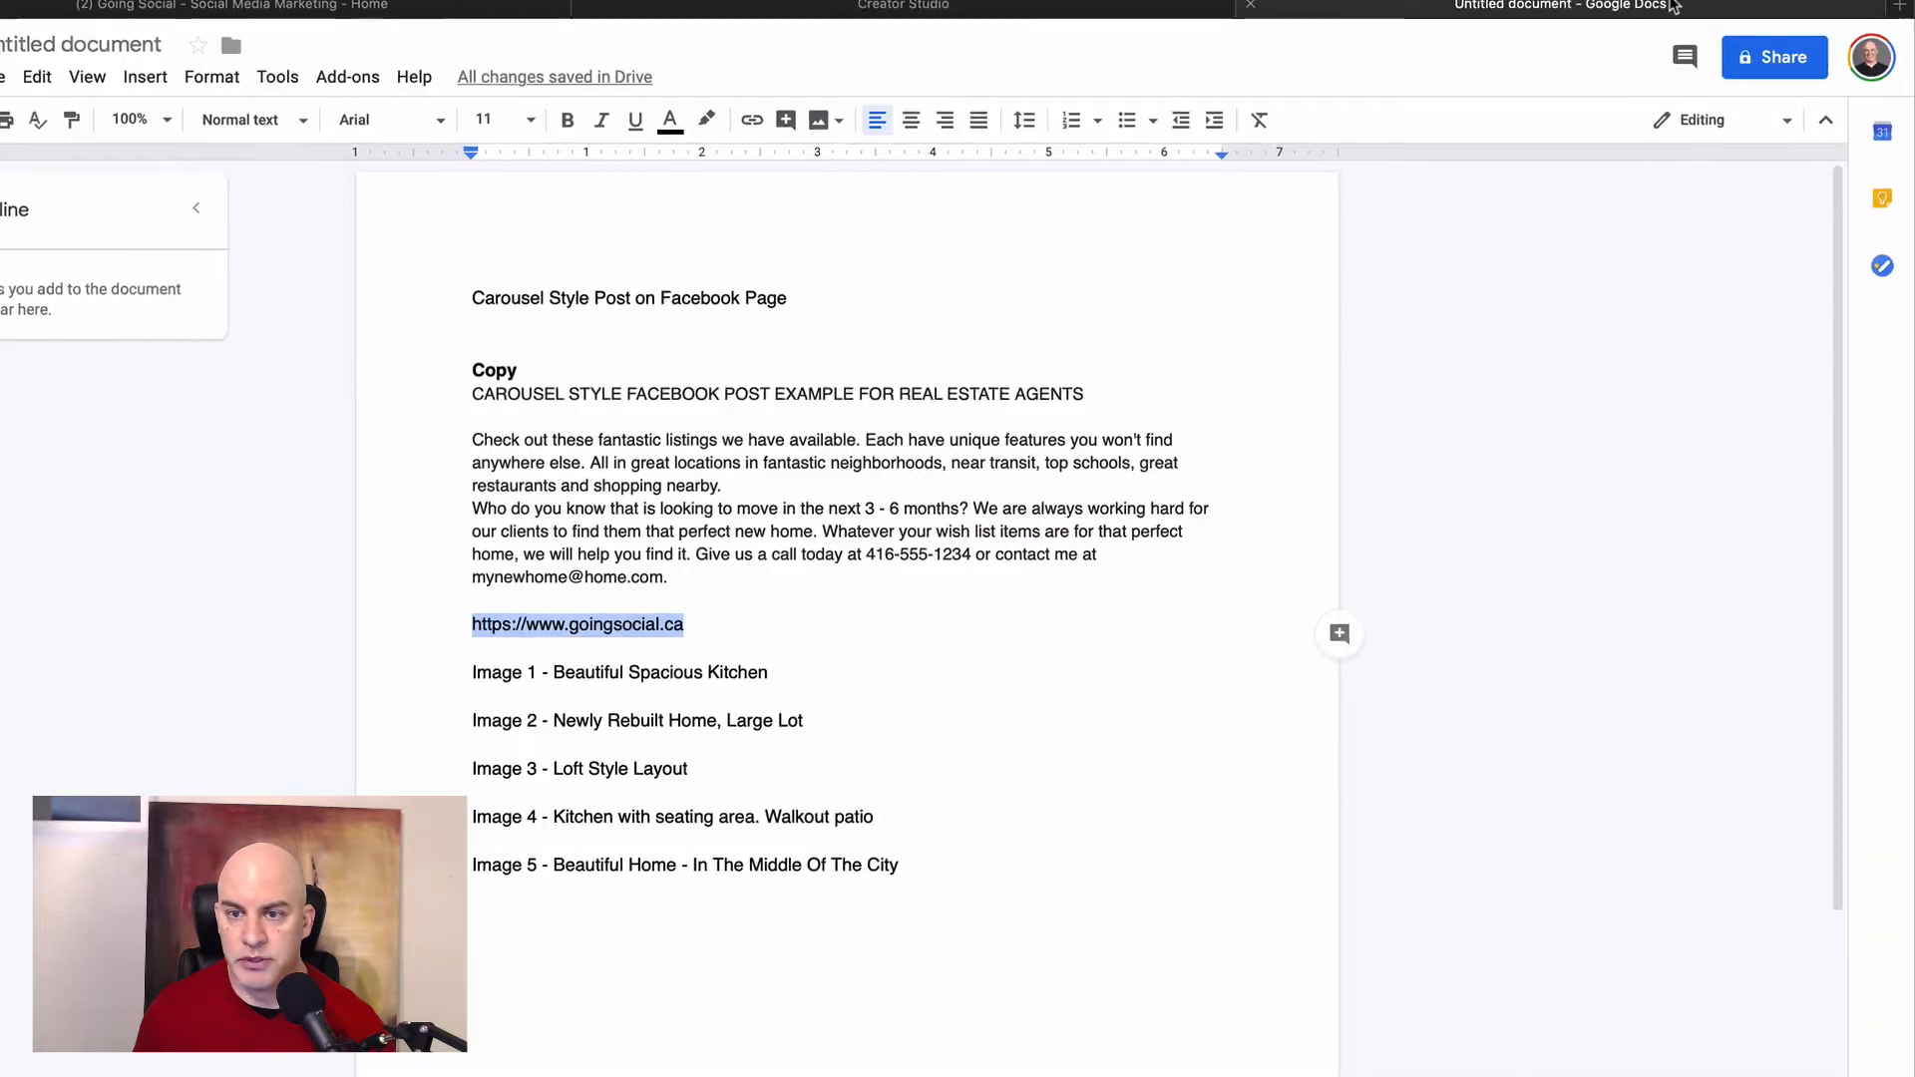
pyautogui.moveTo(664, 682); pyautogui.dragTo(452, 682)
pyautogui.hotkey('ctrl', 'c')
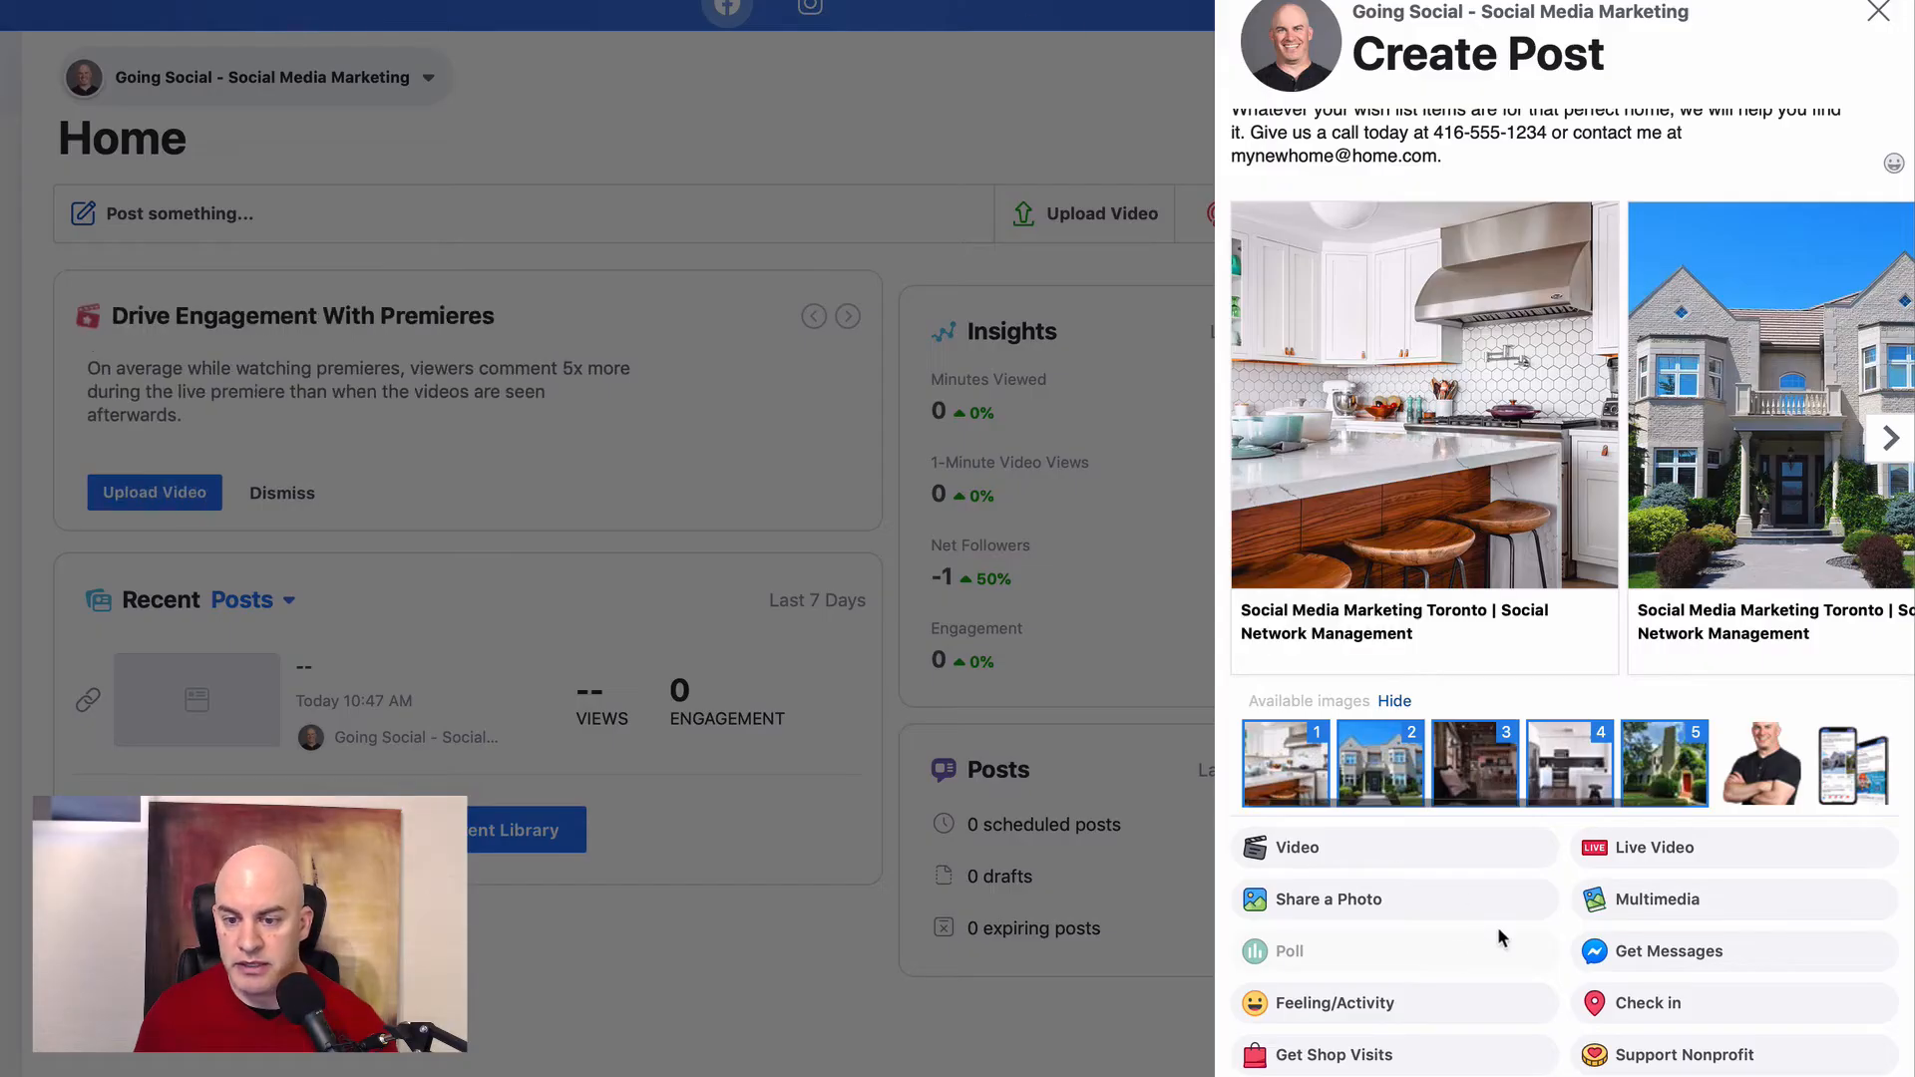
pyautogui.click(1344, 618)
pyautogui.hotkey('ctrl', 'a')
pyautogui.hotkey('ctrl', 'v')
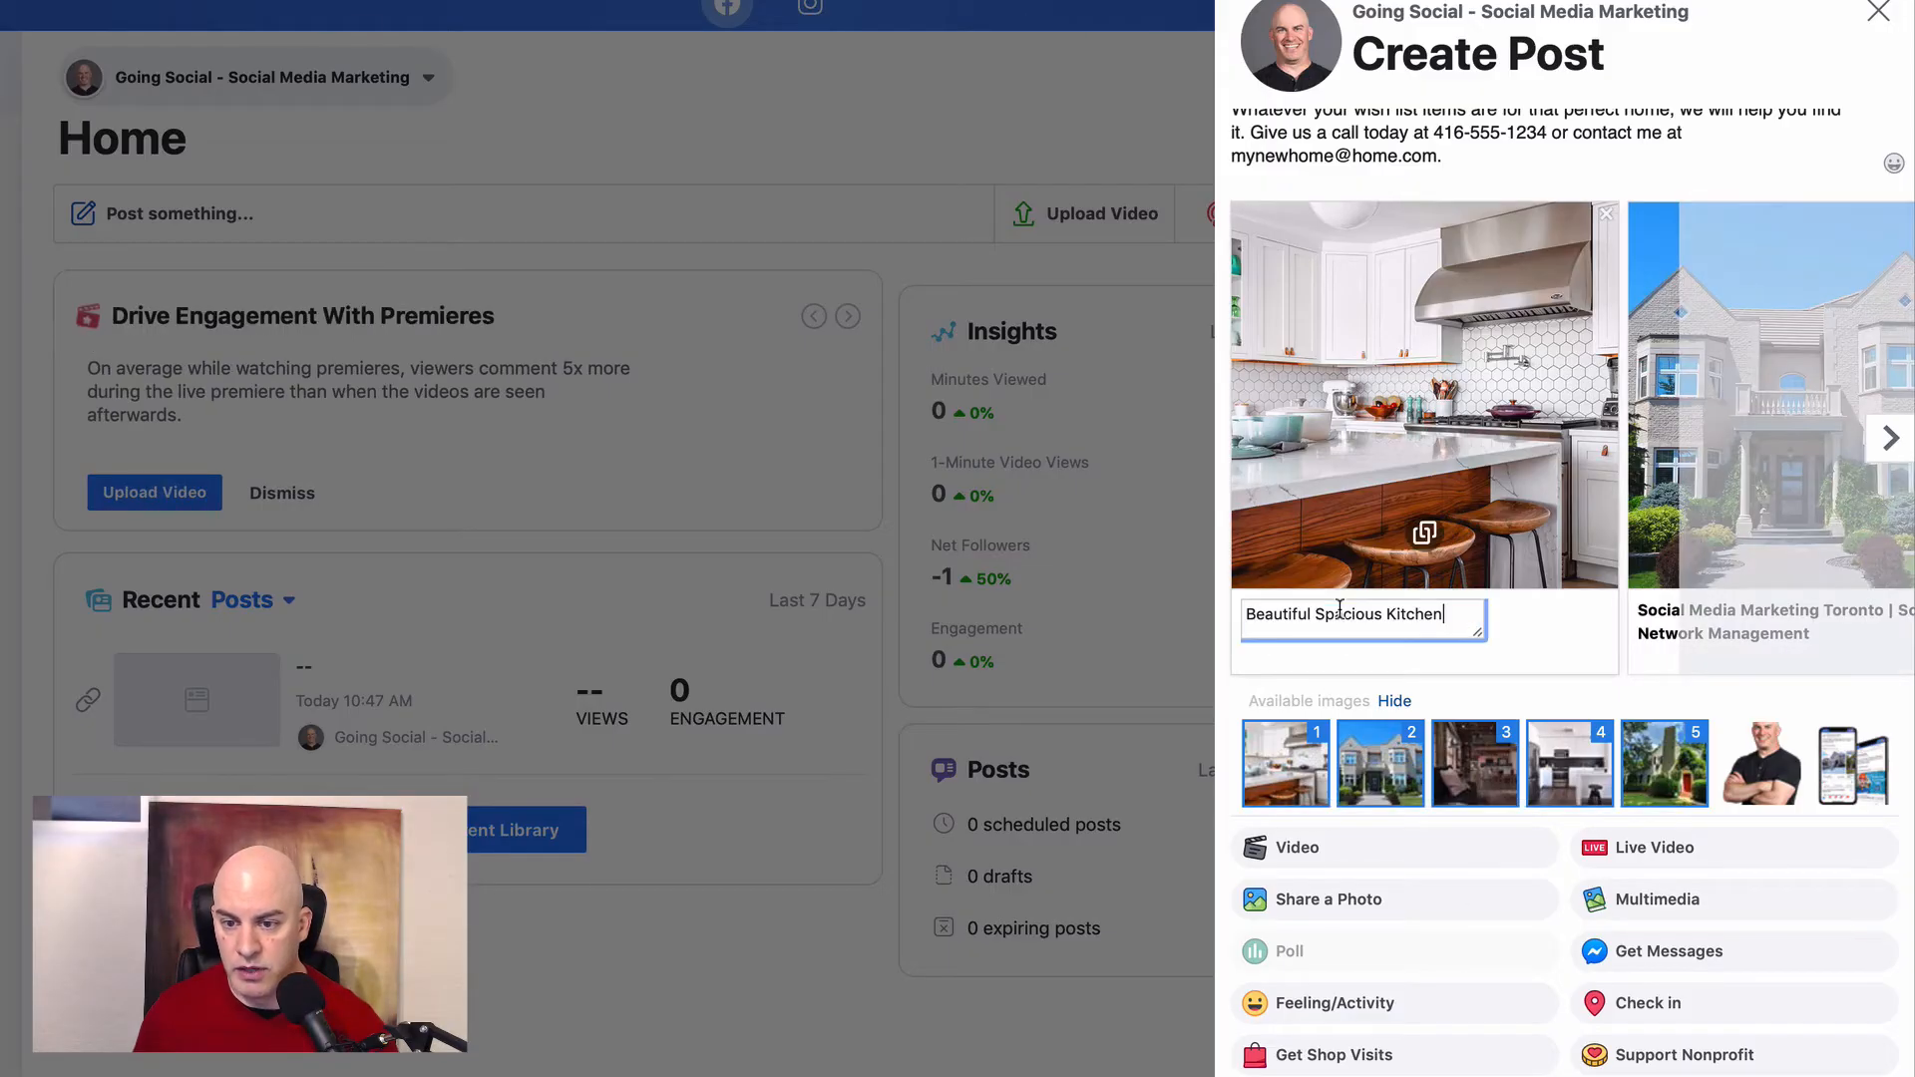
# Step: Replace the stone house card's headline with "Newly Rebuilt Home, Large Lot", copied from the Image 2 line in Google Docs
pyautogui.click(1747, 666)
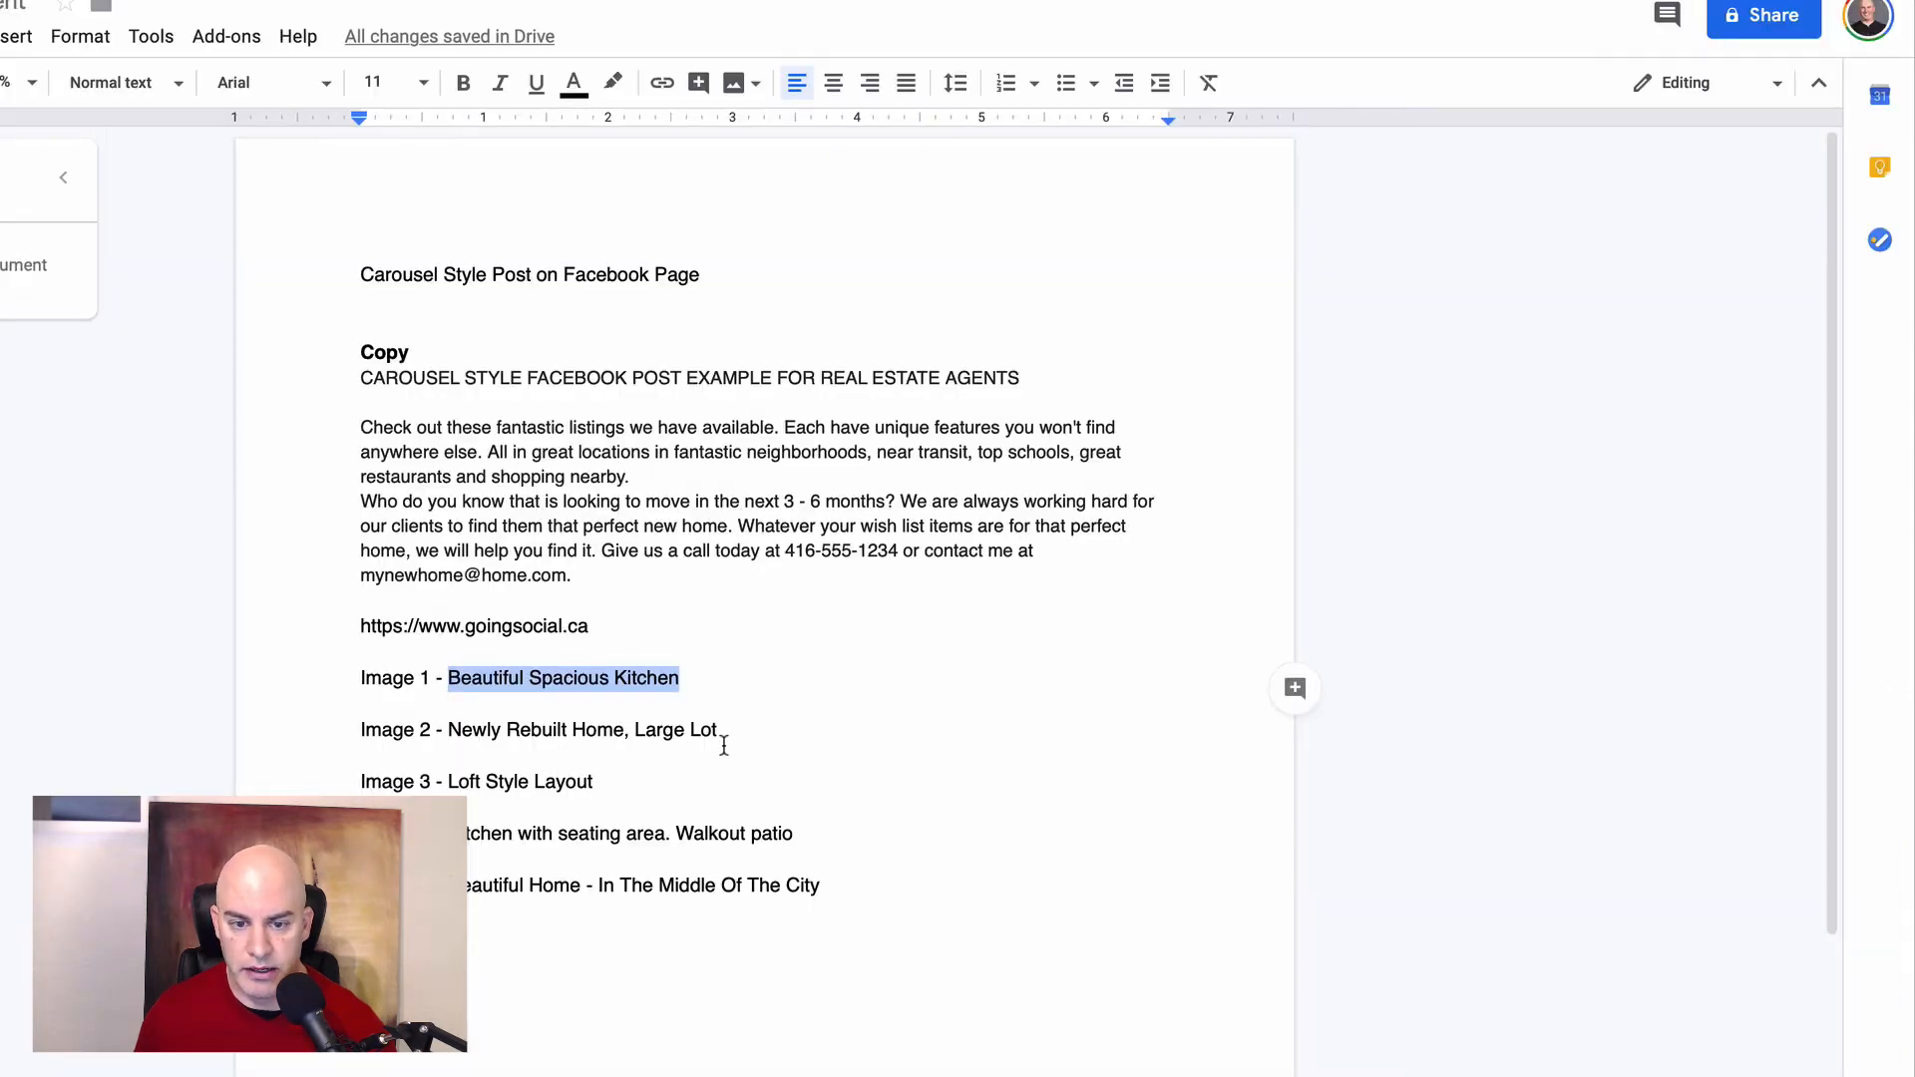
pyautogui.moveTo(720, 733); pyautogui.dragTo(446, 725)
pyautogui.hotkey('ctrl', 'c')
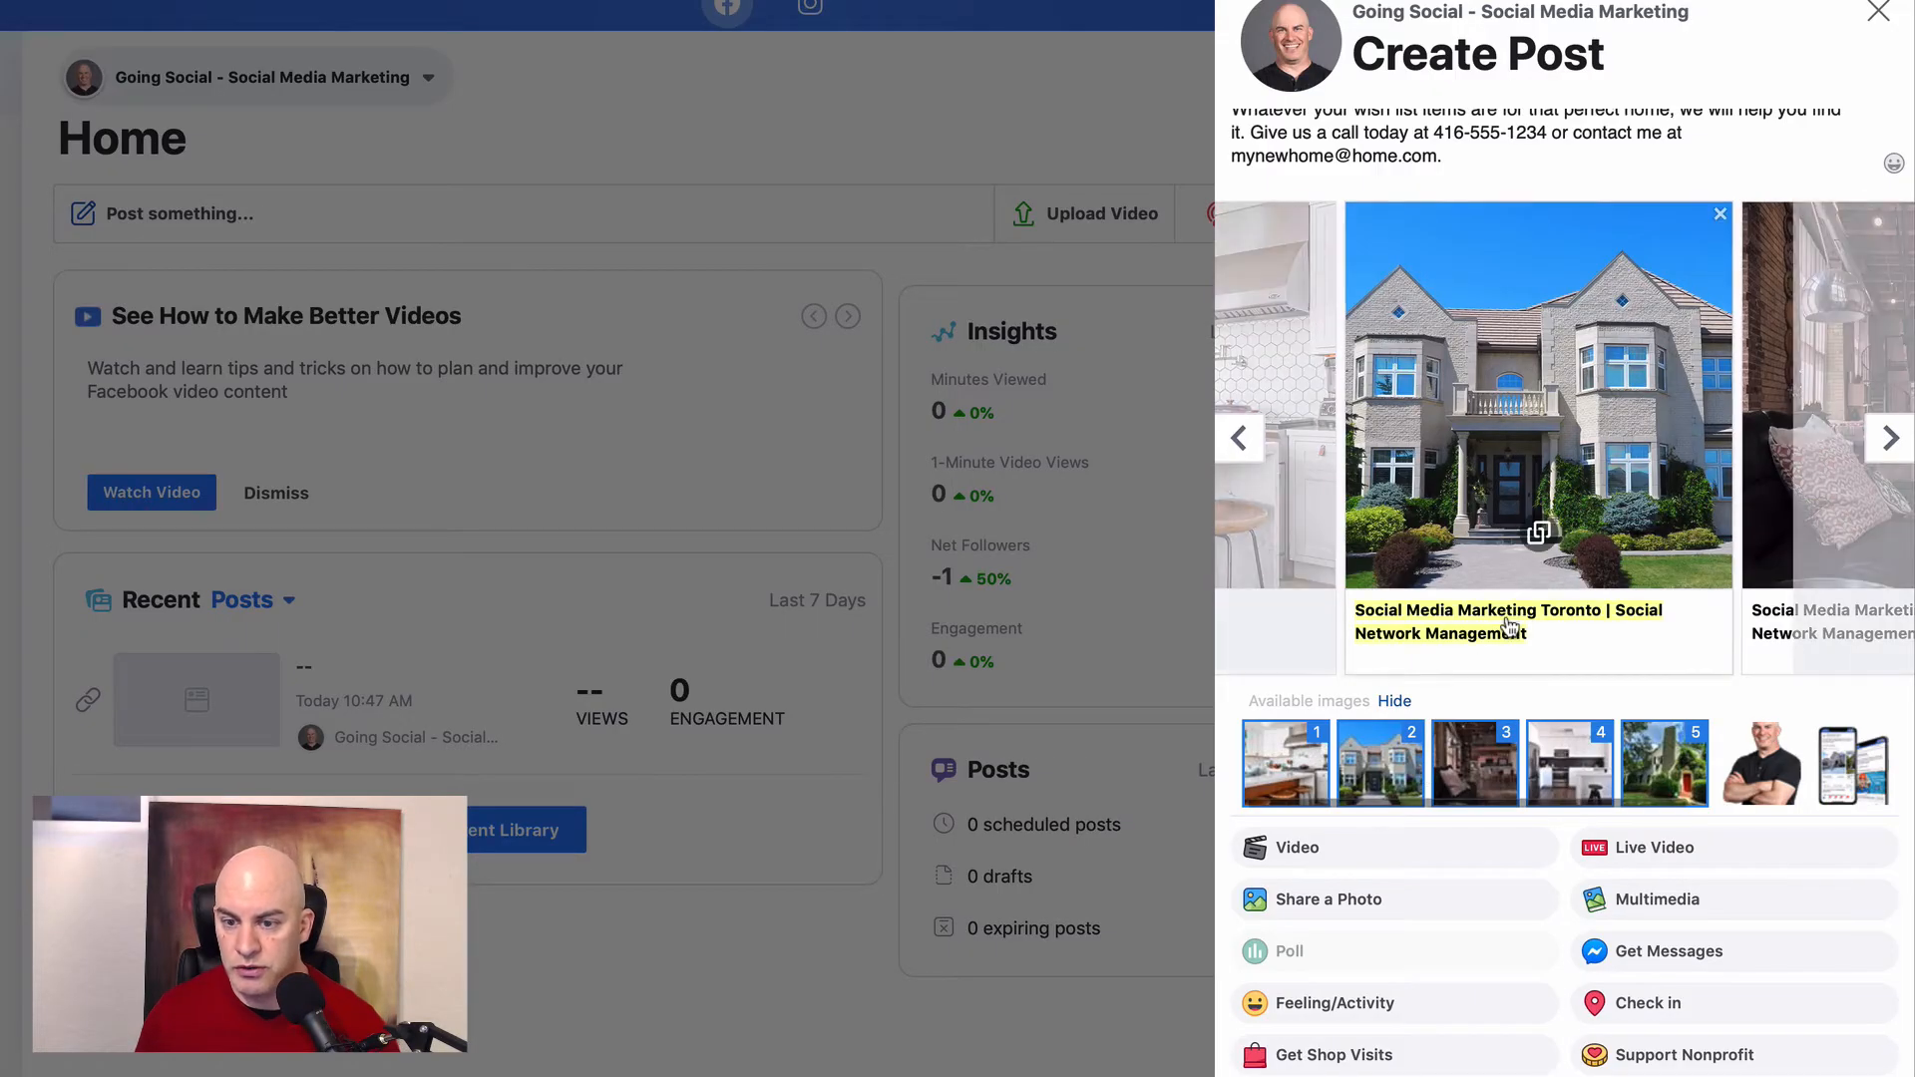
pyautogui.click(1509, 625)
pyautogui.hotkey('ctrl', 'v')
# Step: Replace the loft card's headline with "Loft Style Layout", copied from the Image 3 line in the Google Docs document
pyautogui.click(1815, 565)
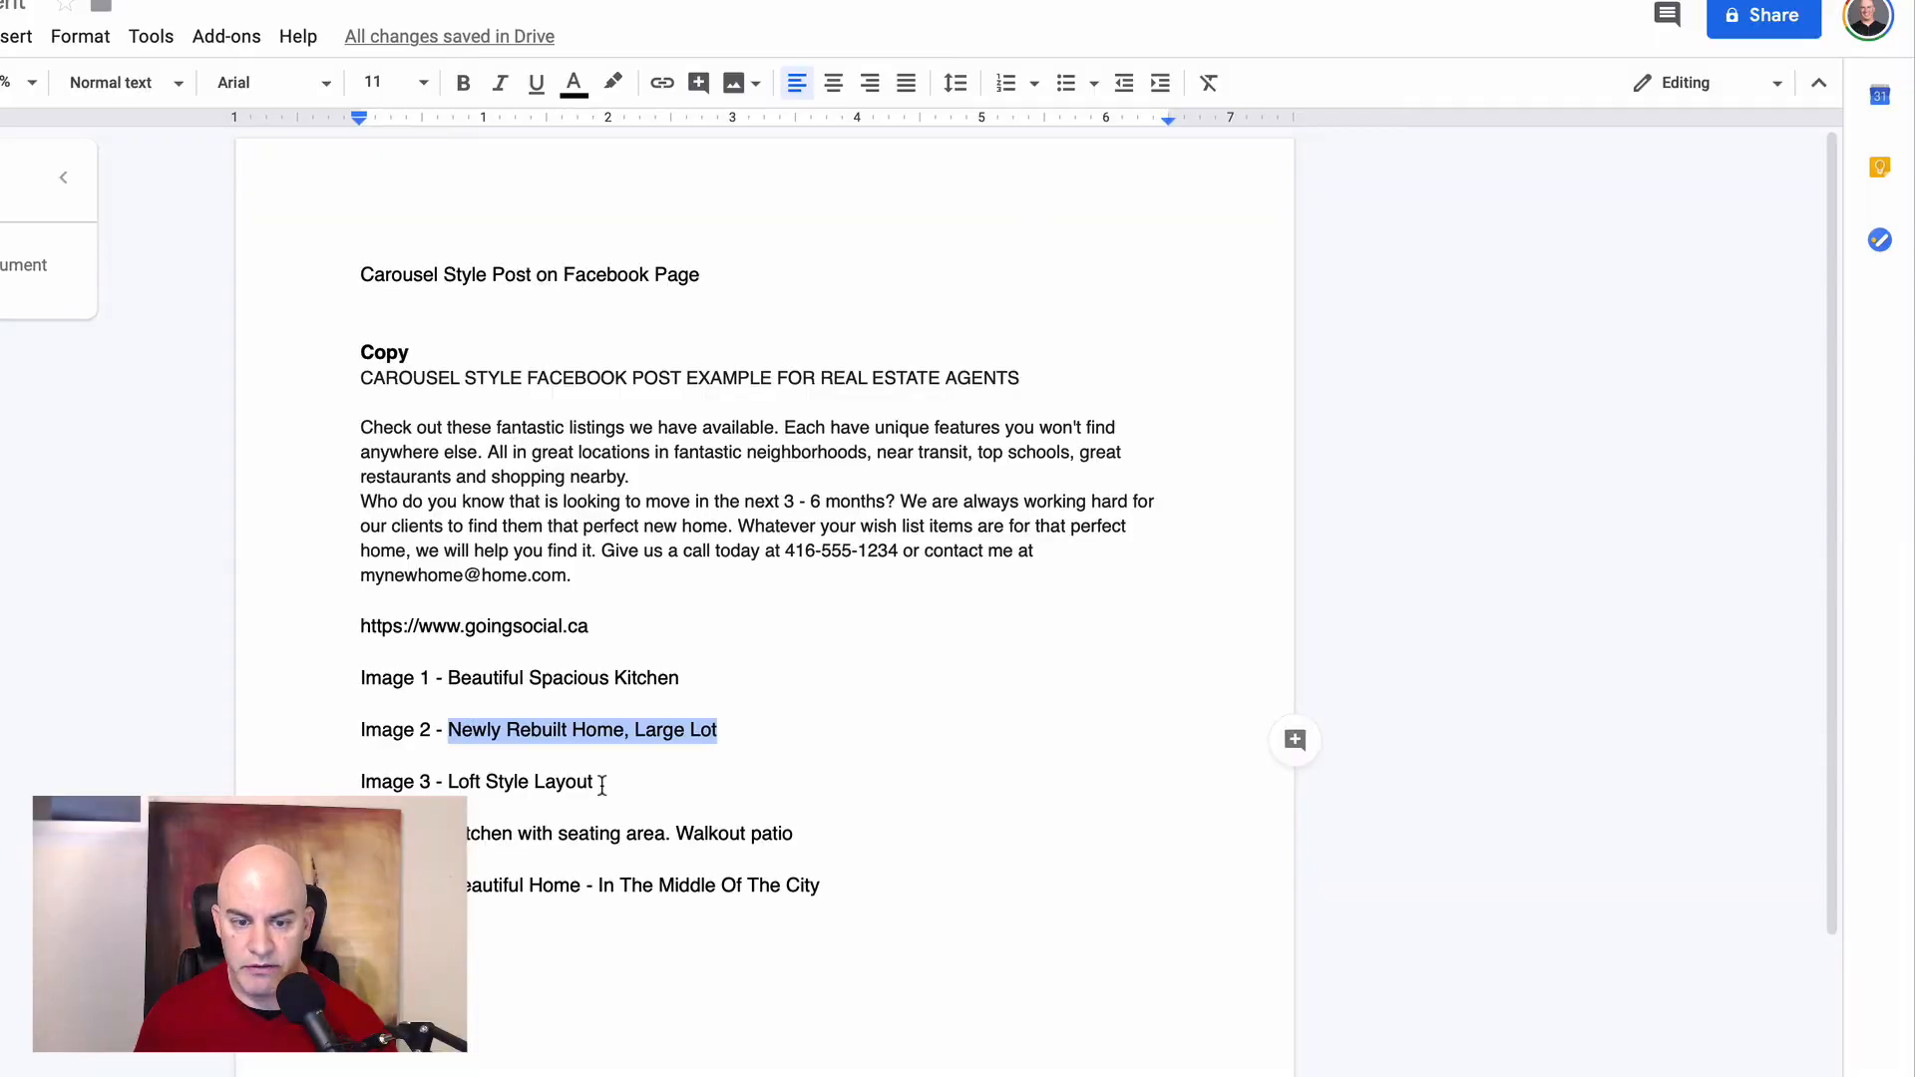
pyautogui.moveTo(602, 786); pyautogui.dragTo(448, 786)
pyautogui.press('super+c')
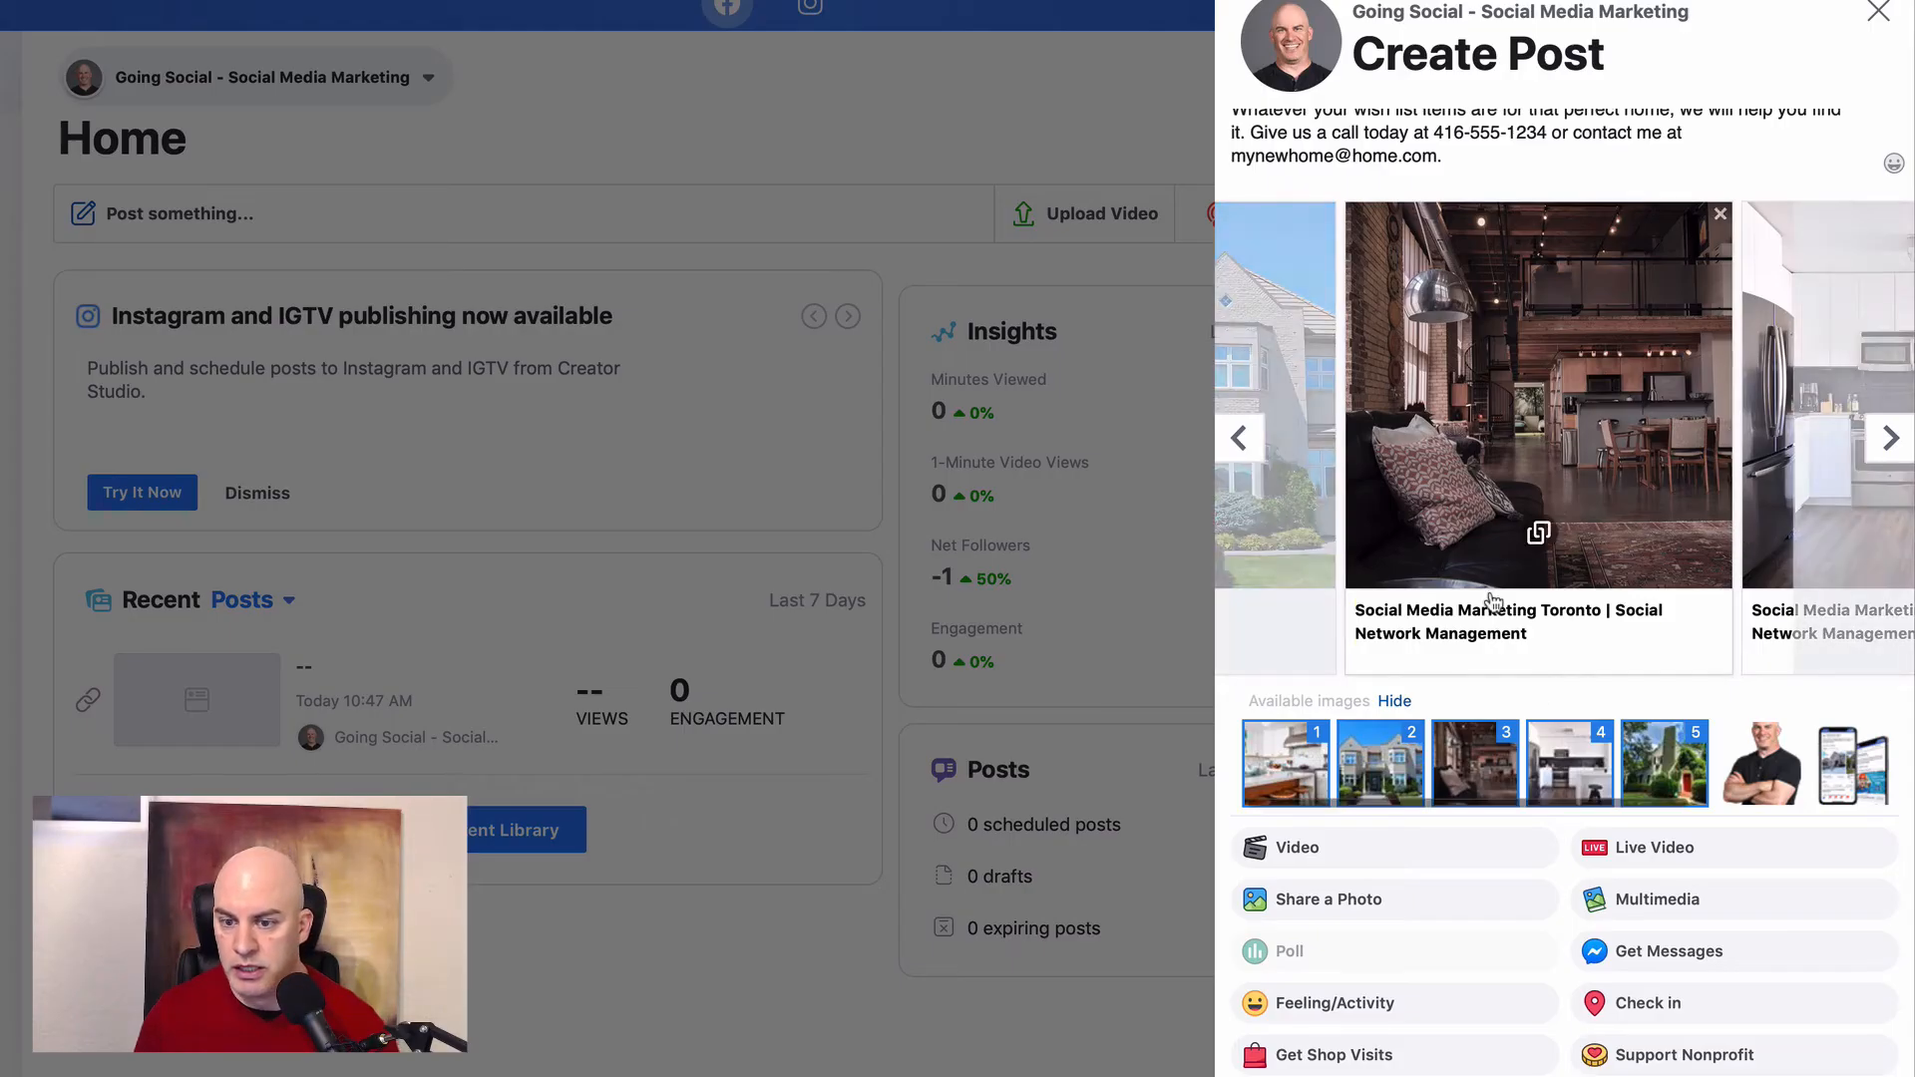
pyautogui.click(1436, 639)
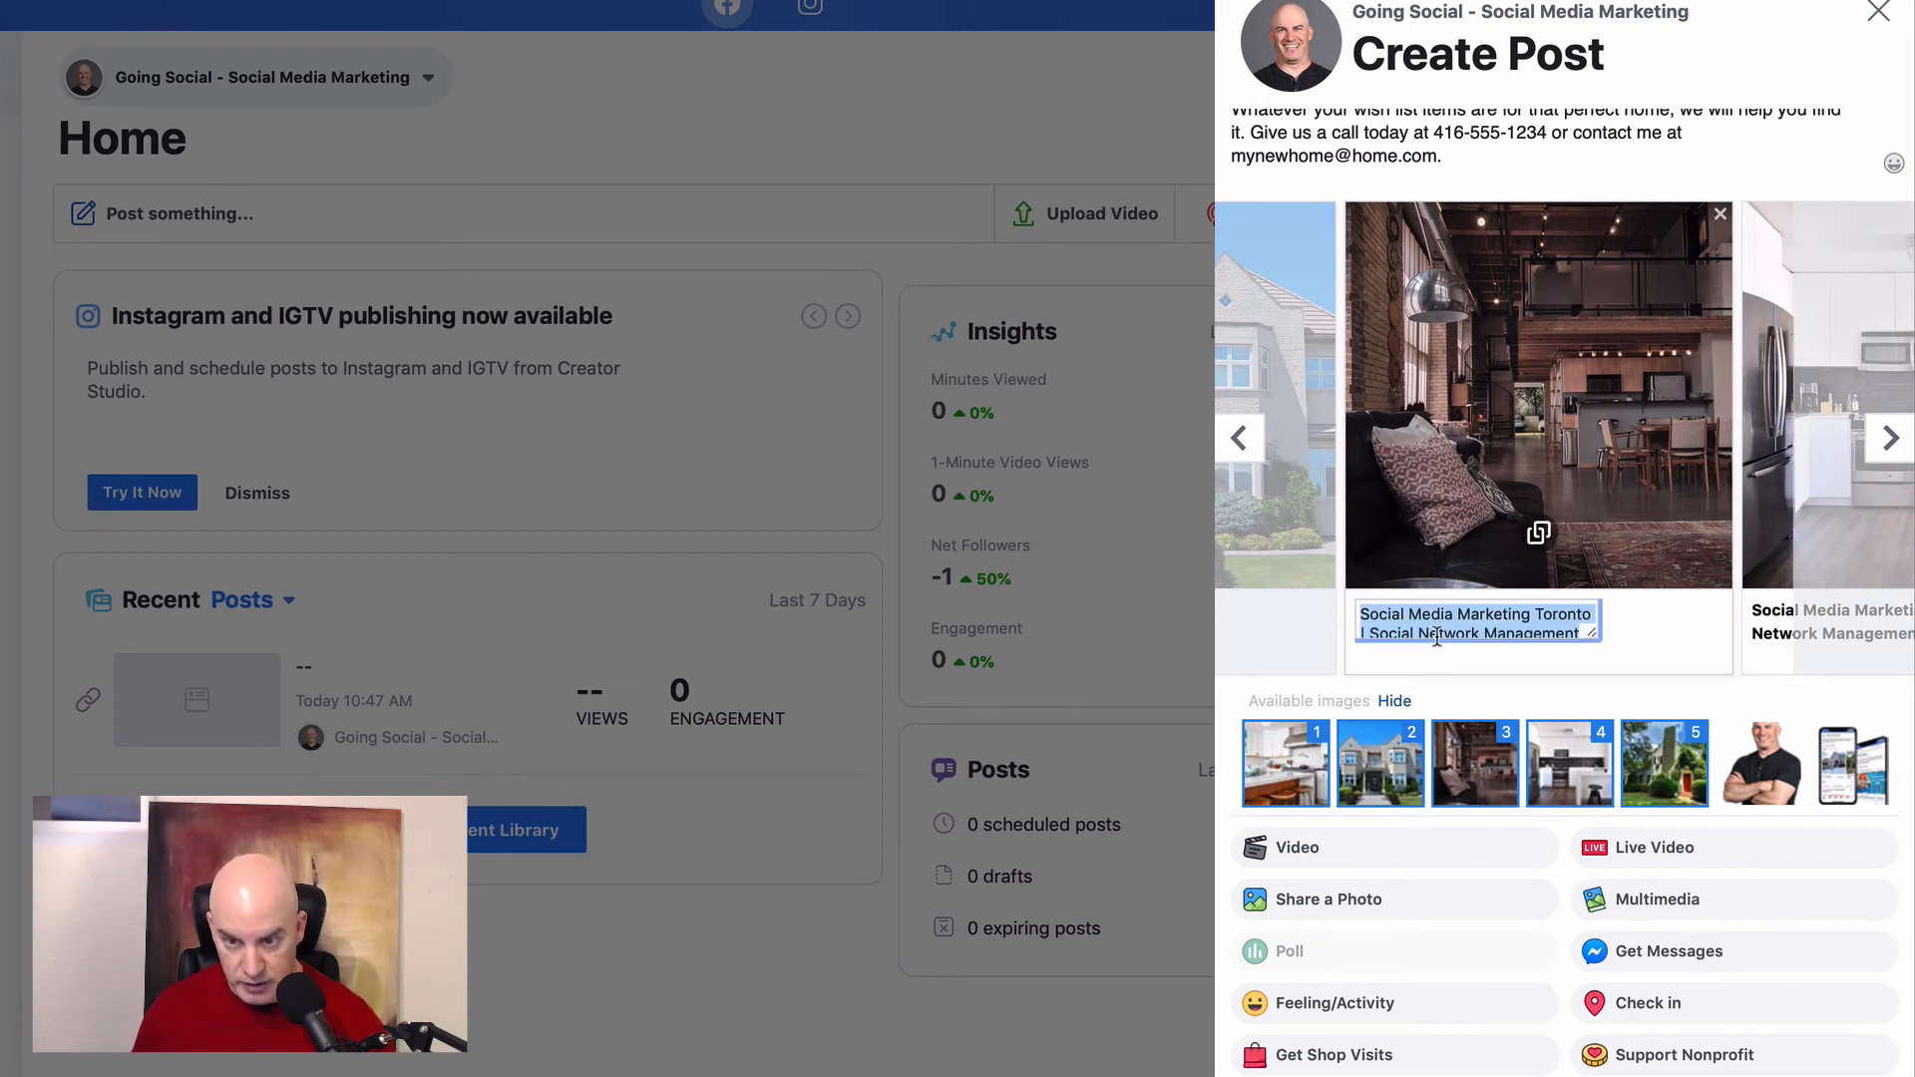
pyautogui.press('super+v')
# Step: Replace the white kitchen card's headline with "Kitchen with seating area. Walkout patio", copied from the Image 4 line in the Google Docs document
pyautogui.click(1818, 488)
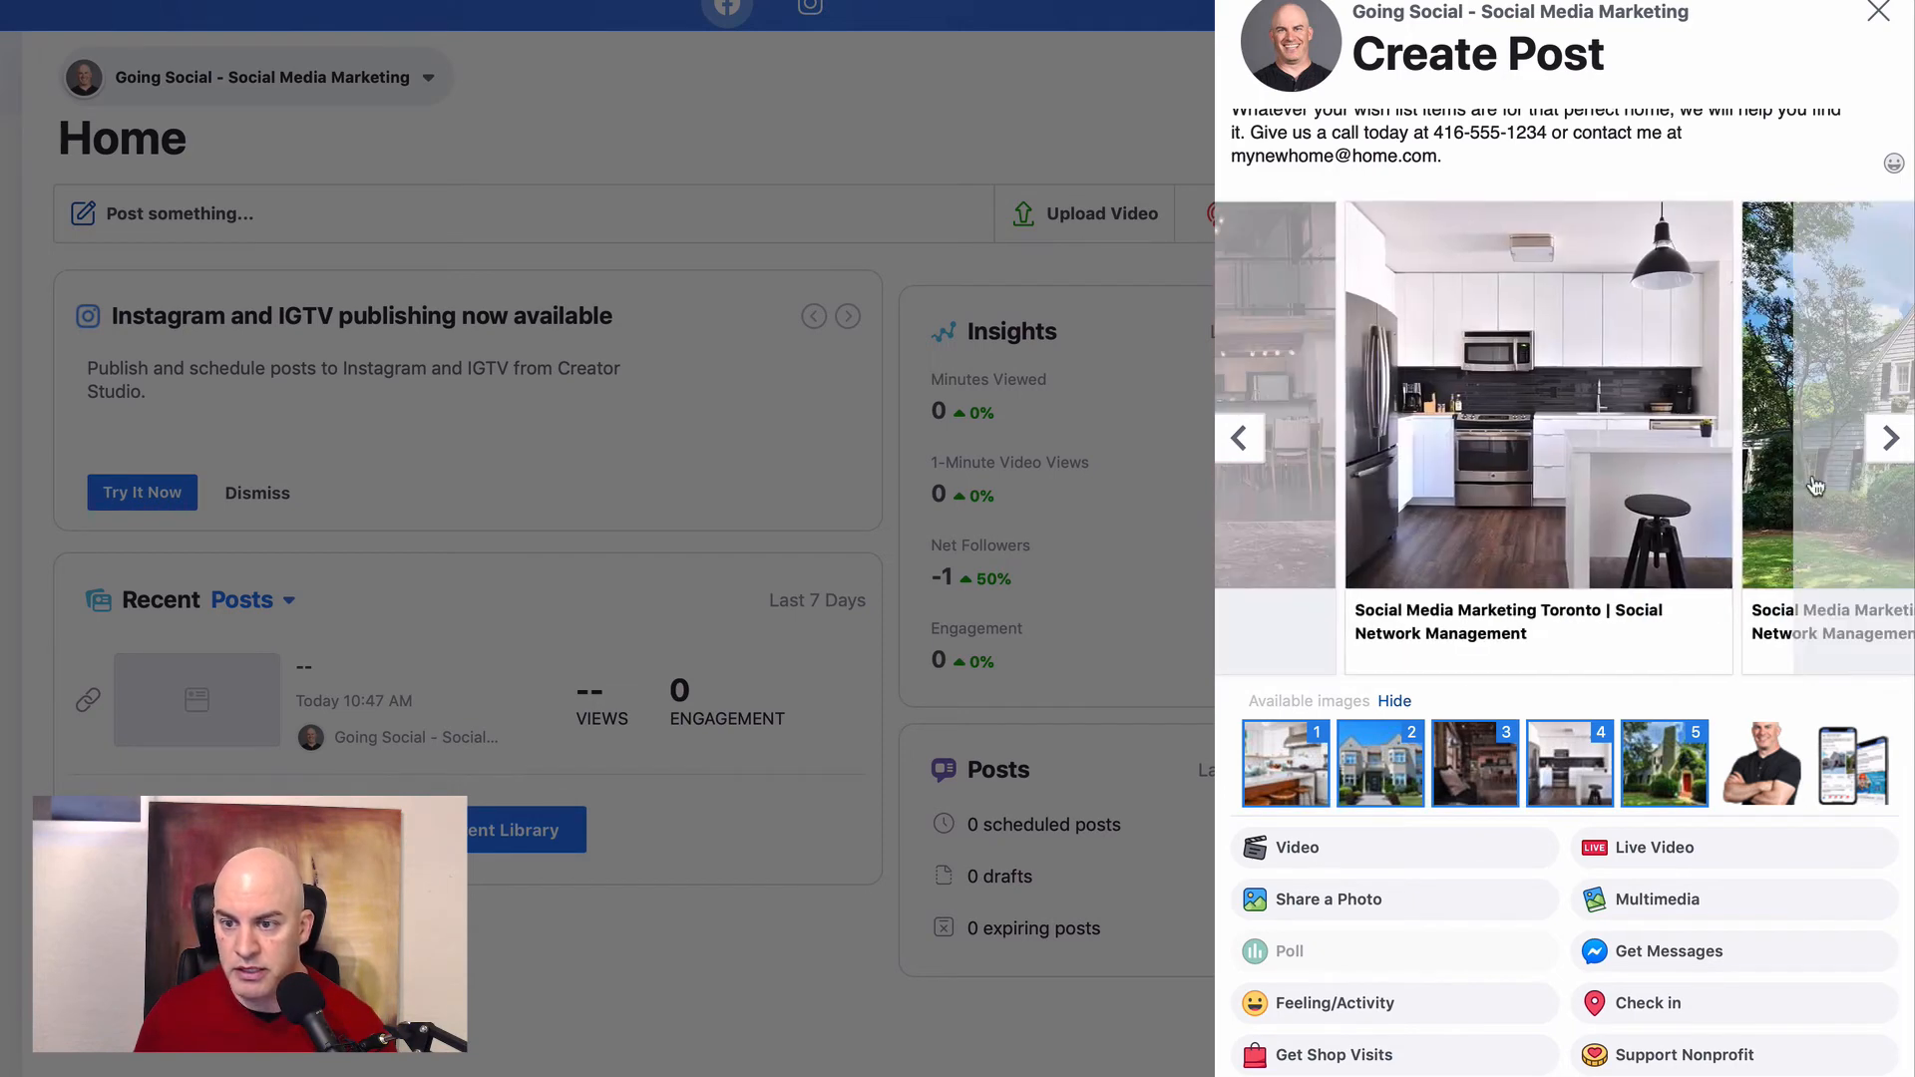
pyautogui.click(1429, 634)
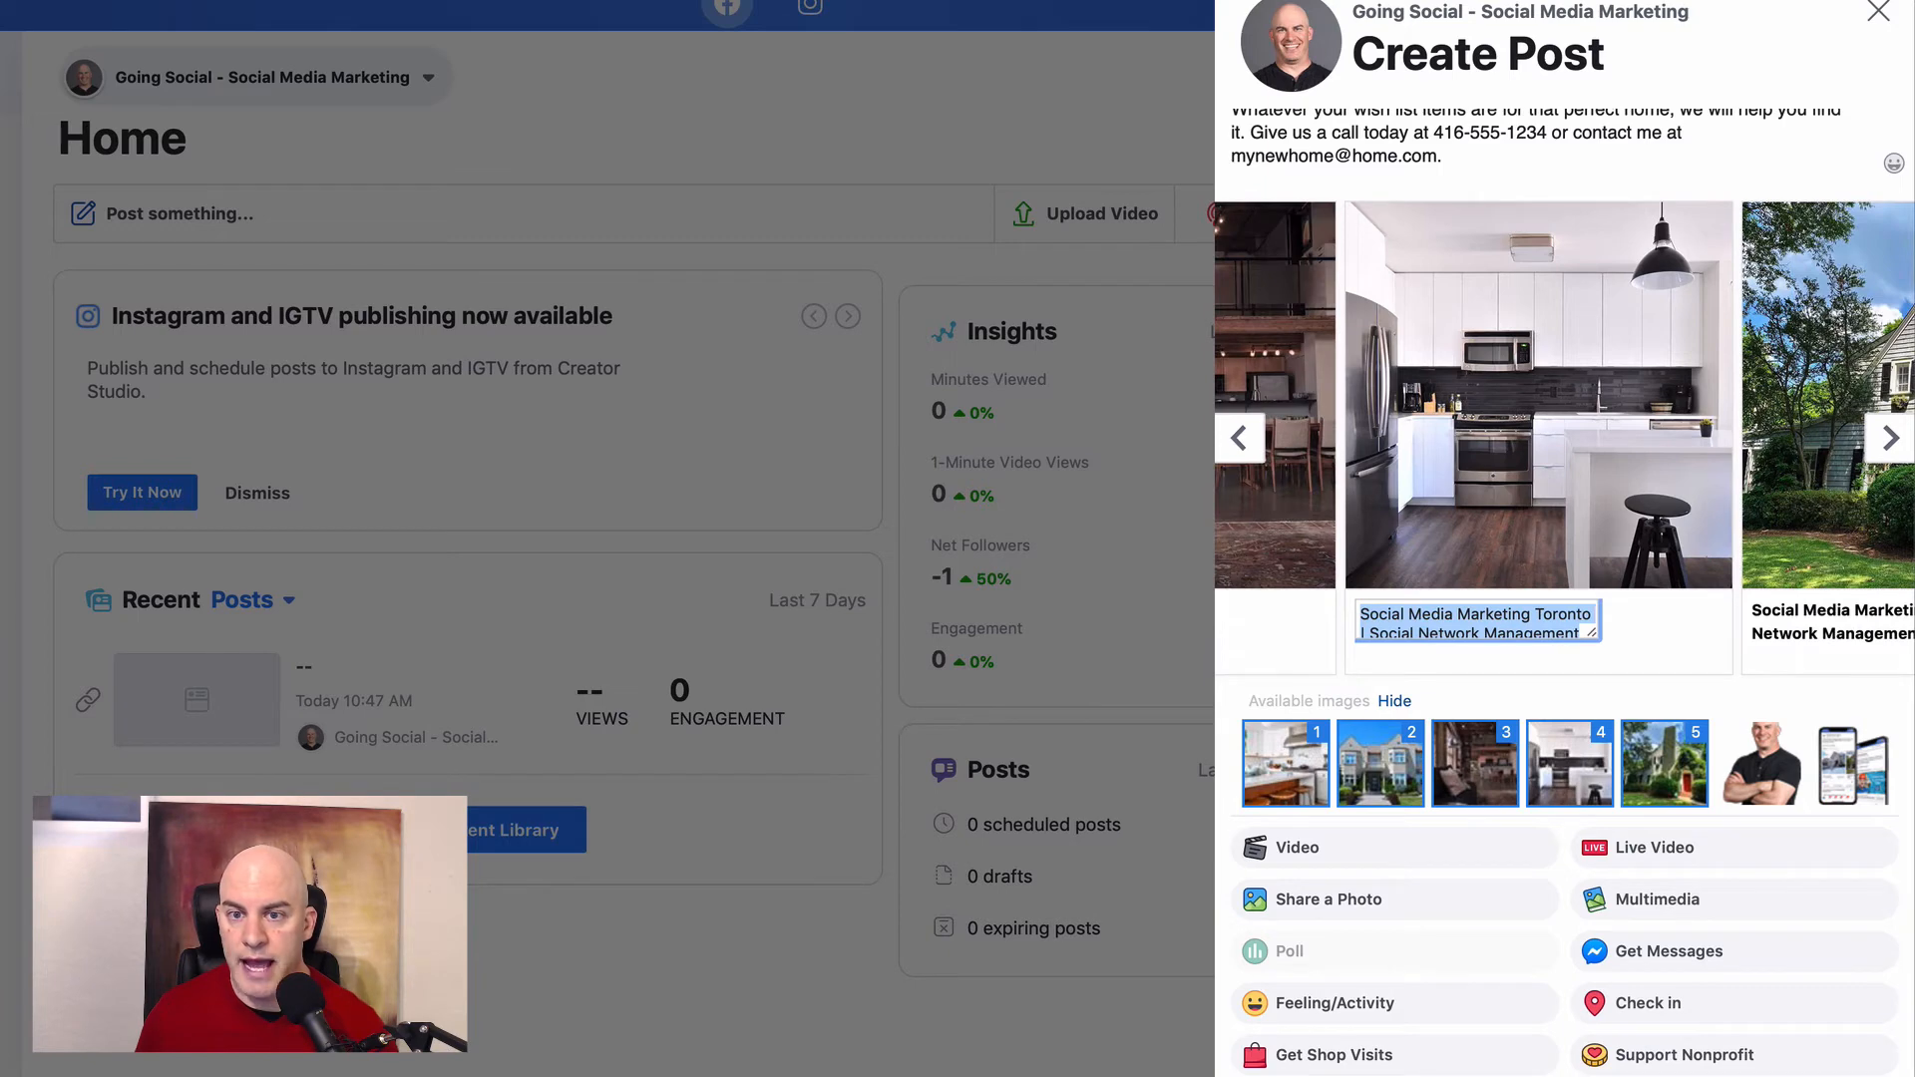
pyautogui.hotkey('ctrl', 'Tab')
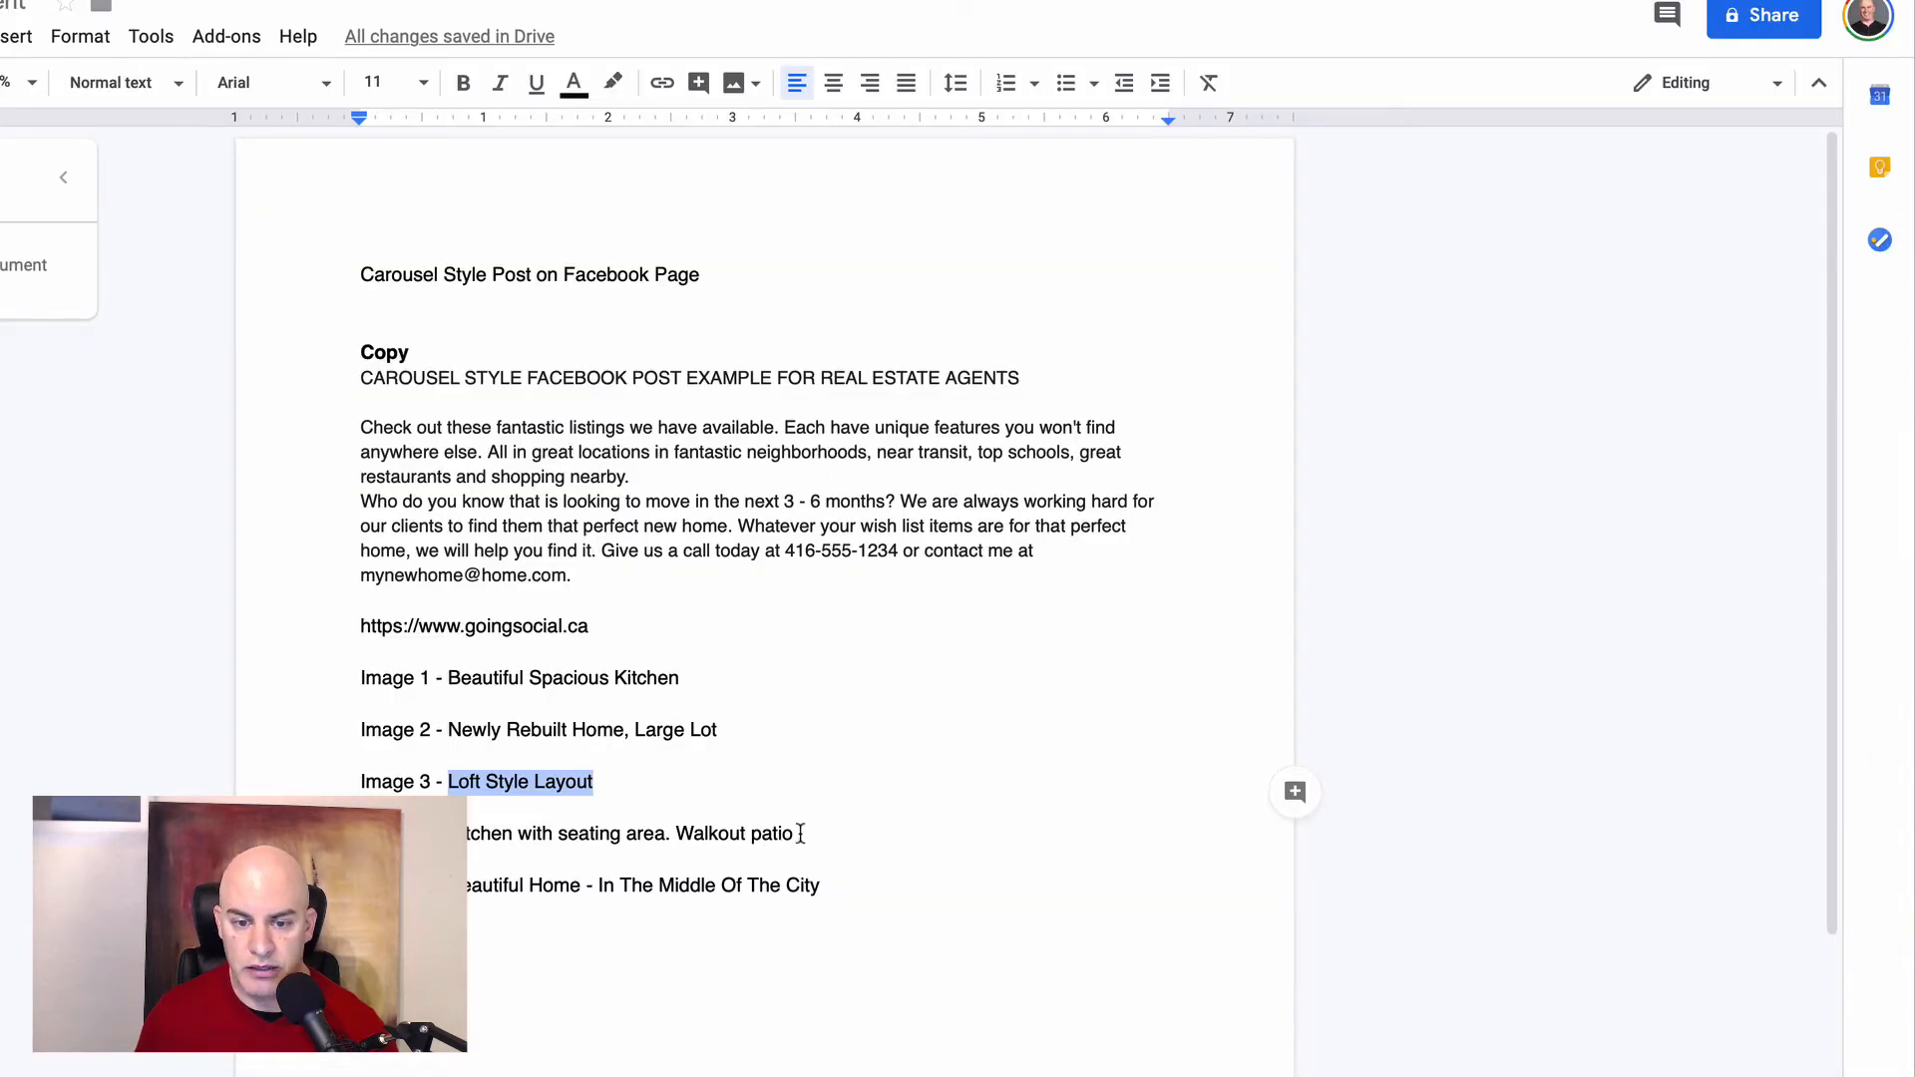
pyautogui.moveTo(801, 834); pyautogui.dragTo(461, 833)
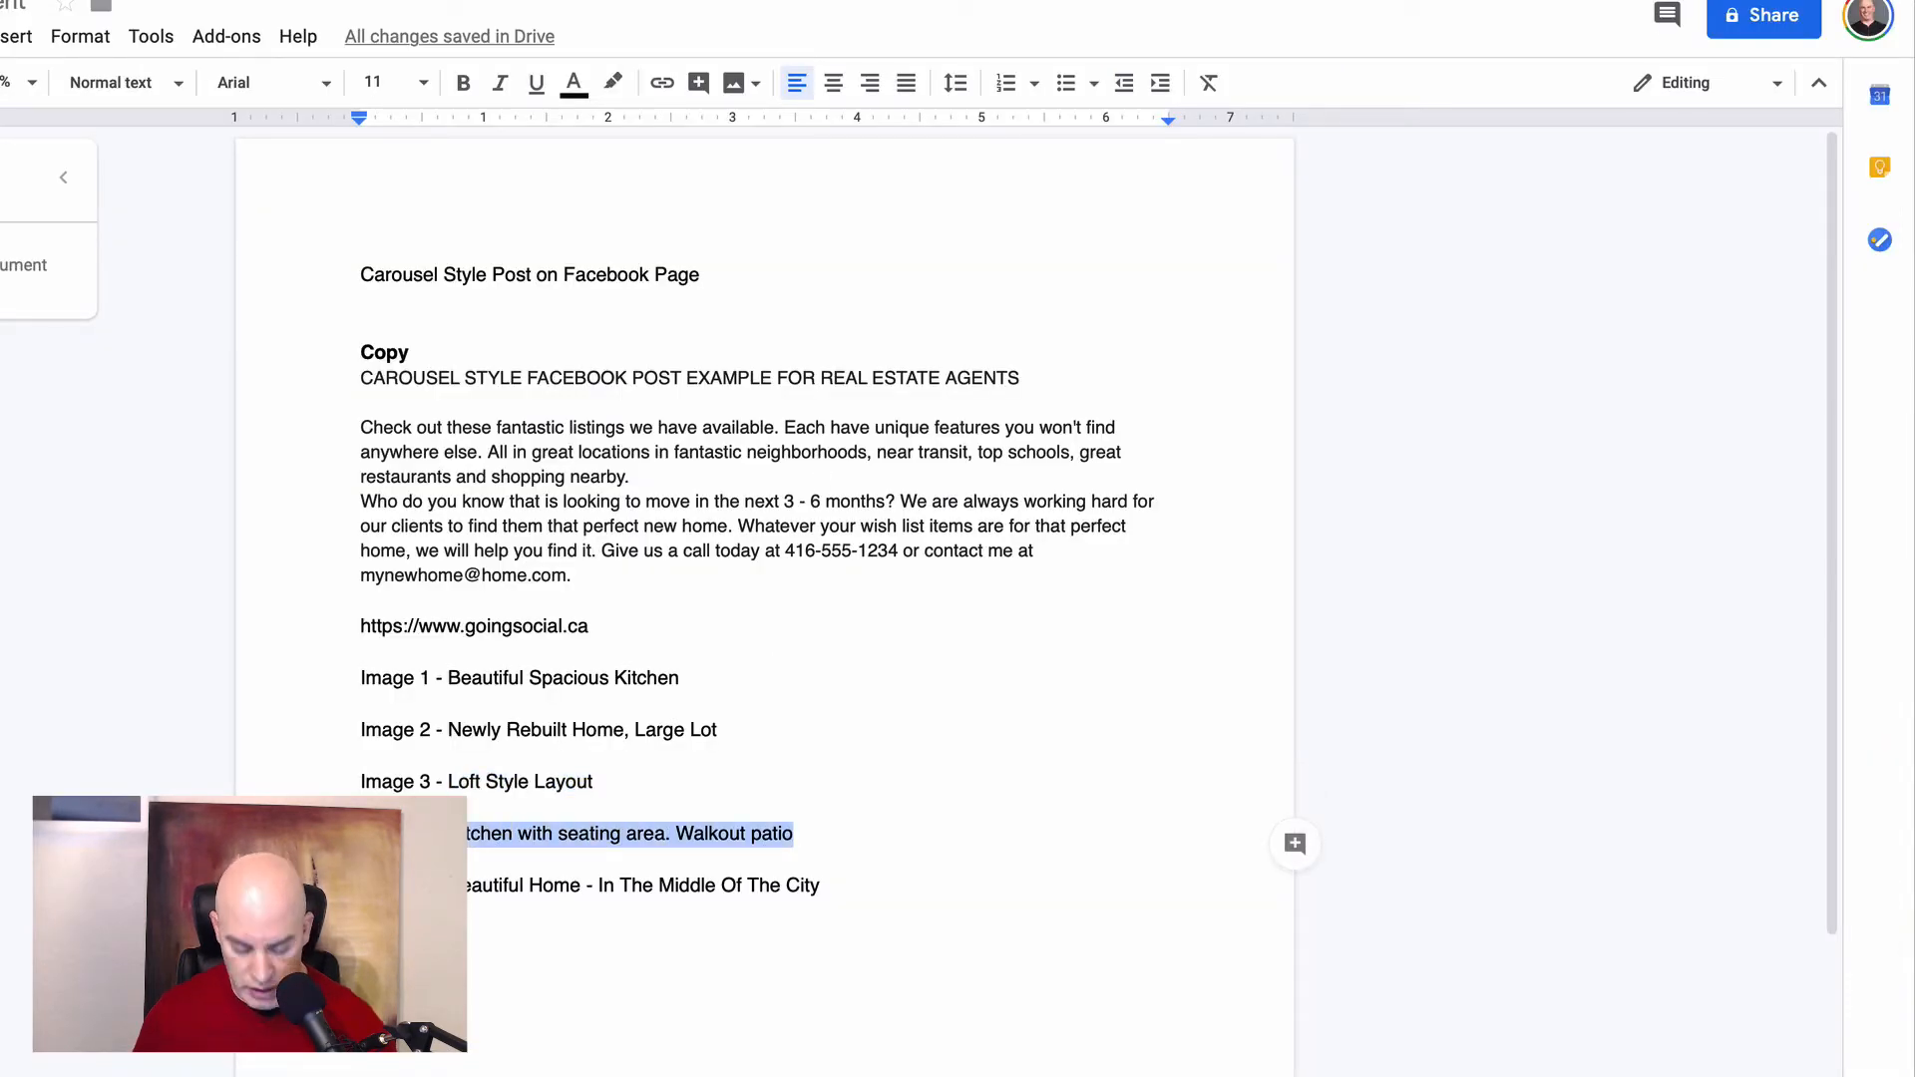
pyautogui.hotkey('ctrl', 'Tab')
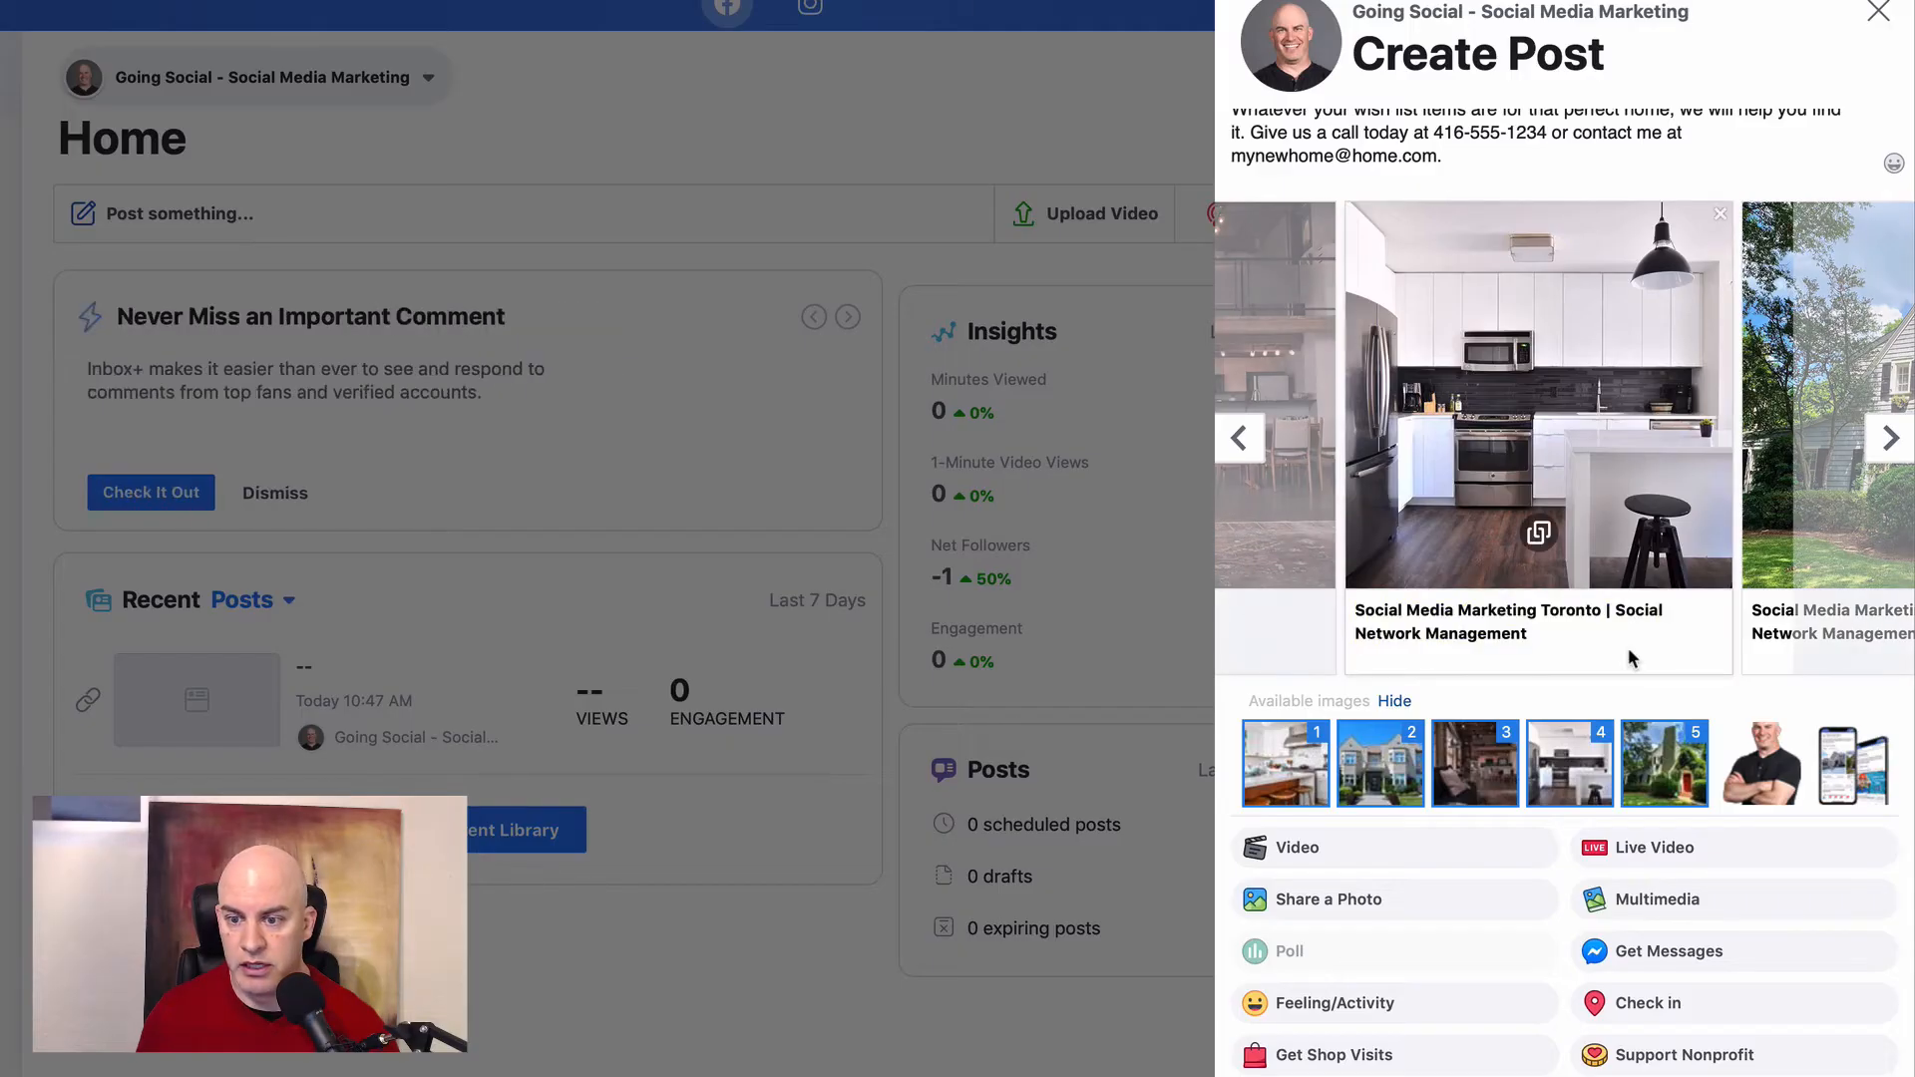
pyautogui.click(1489, 639)
pyautogui.write('Kitchen with seating area. Walkout patio')
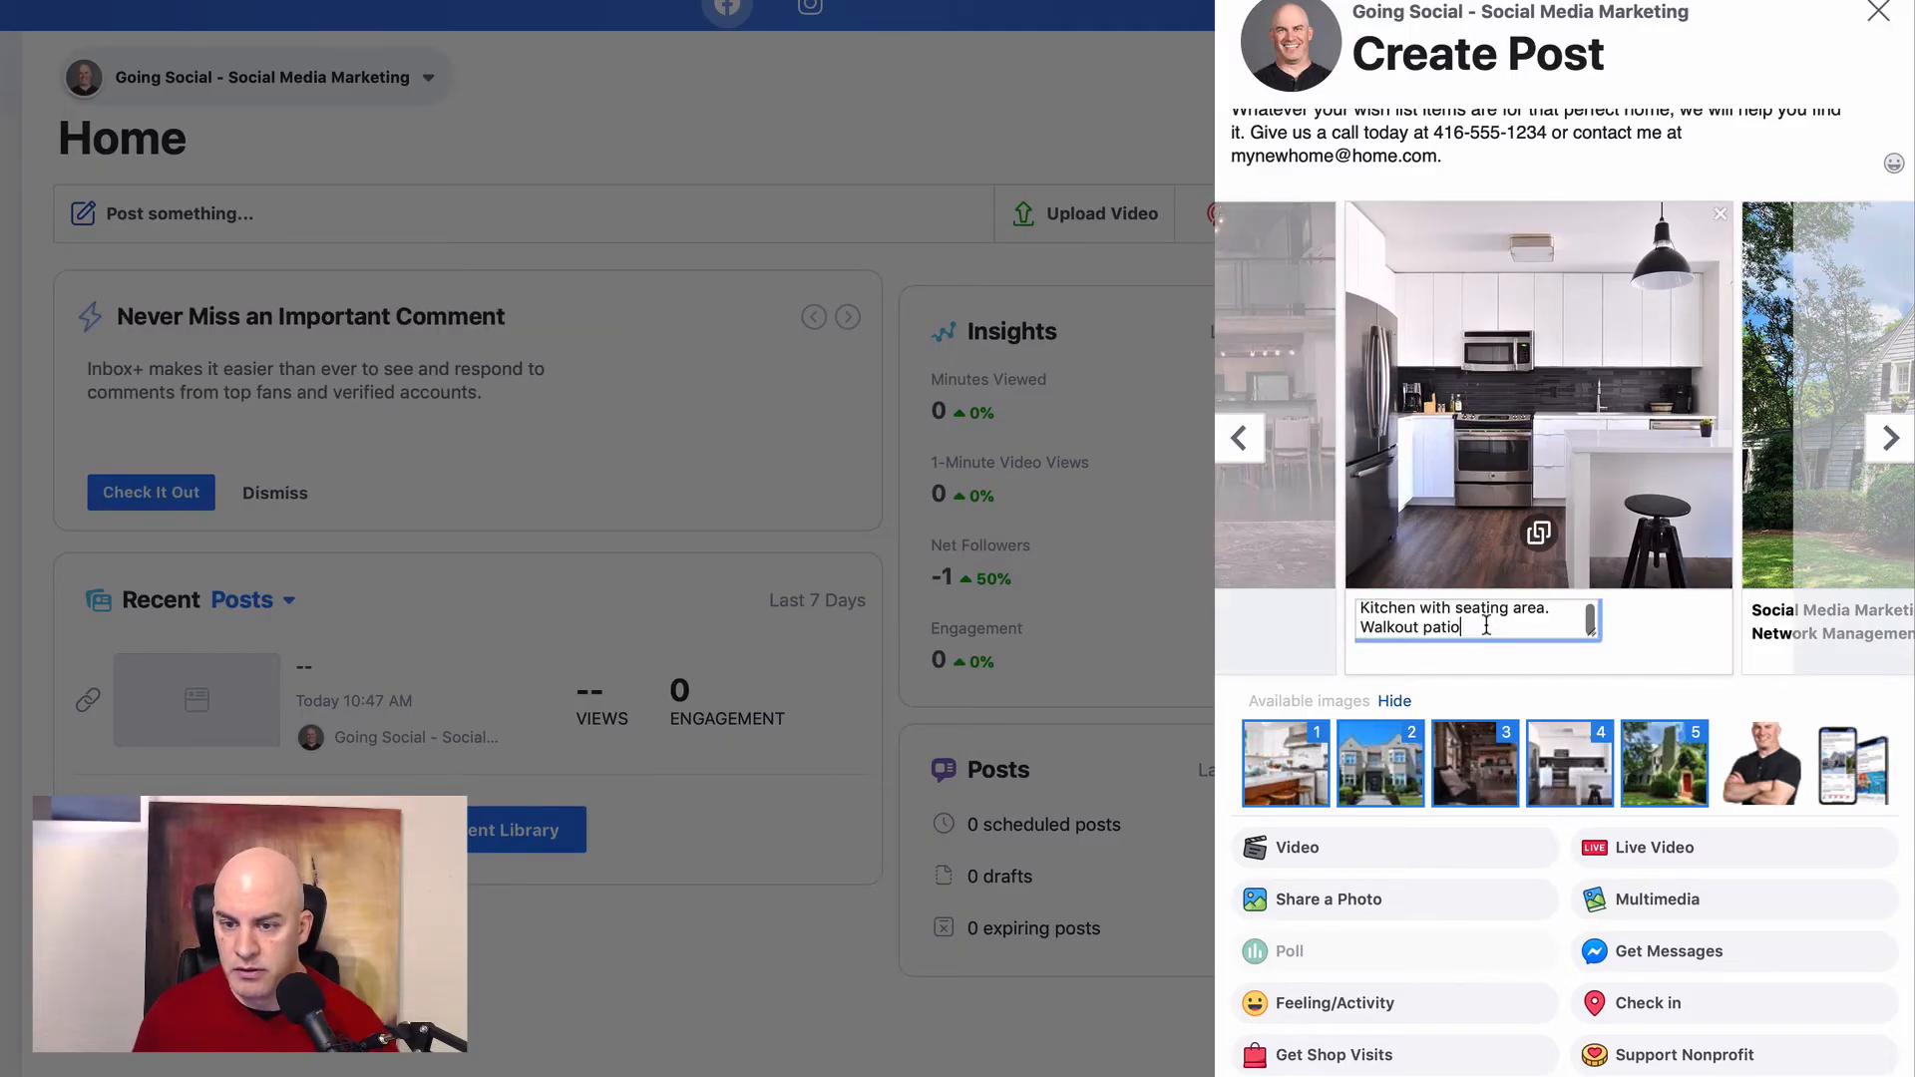
pyautogui.click(1532, 686)
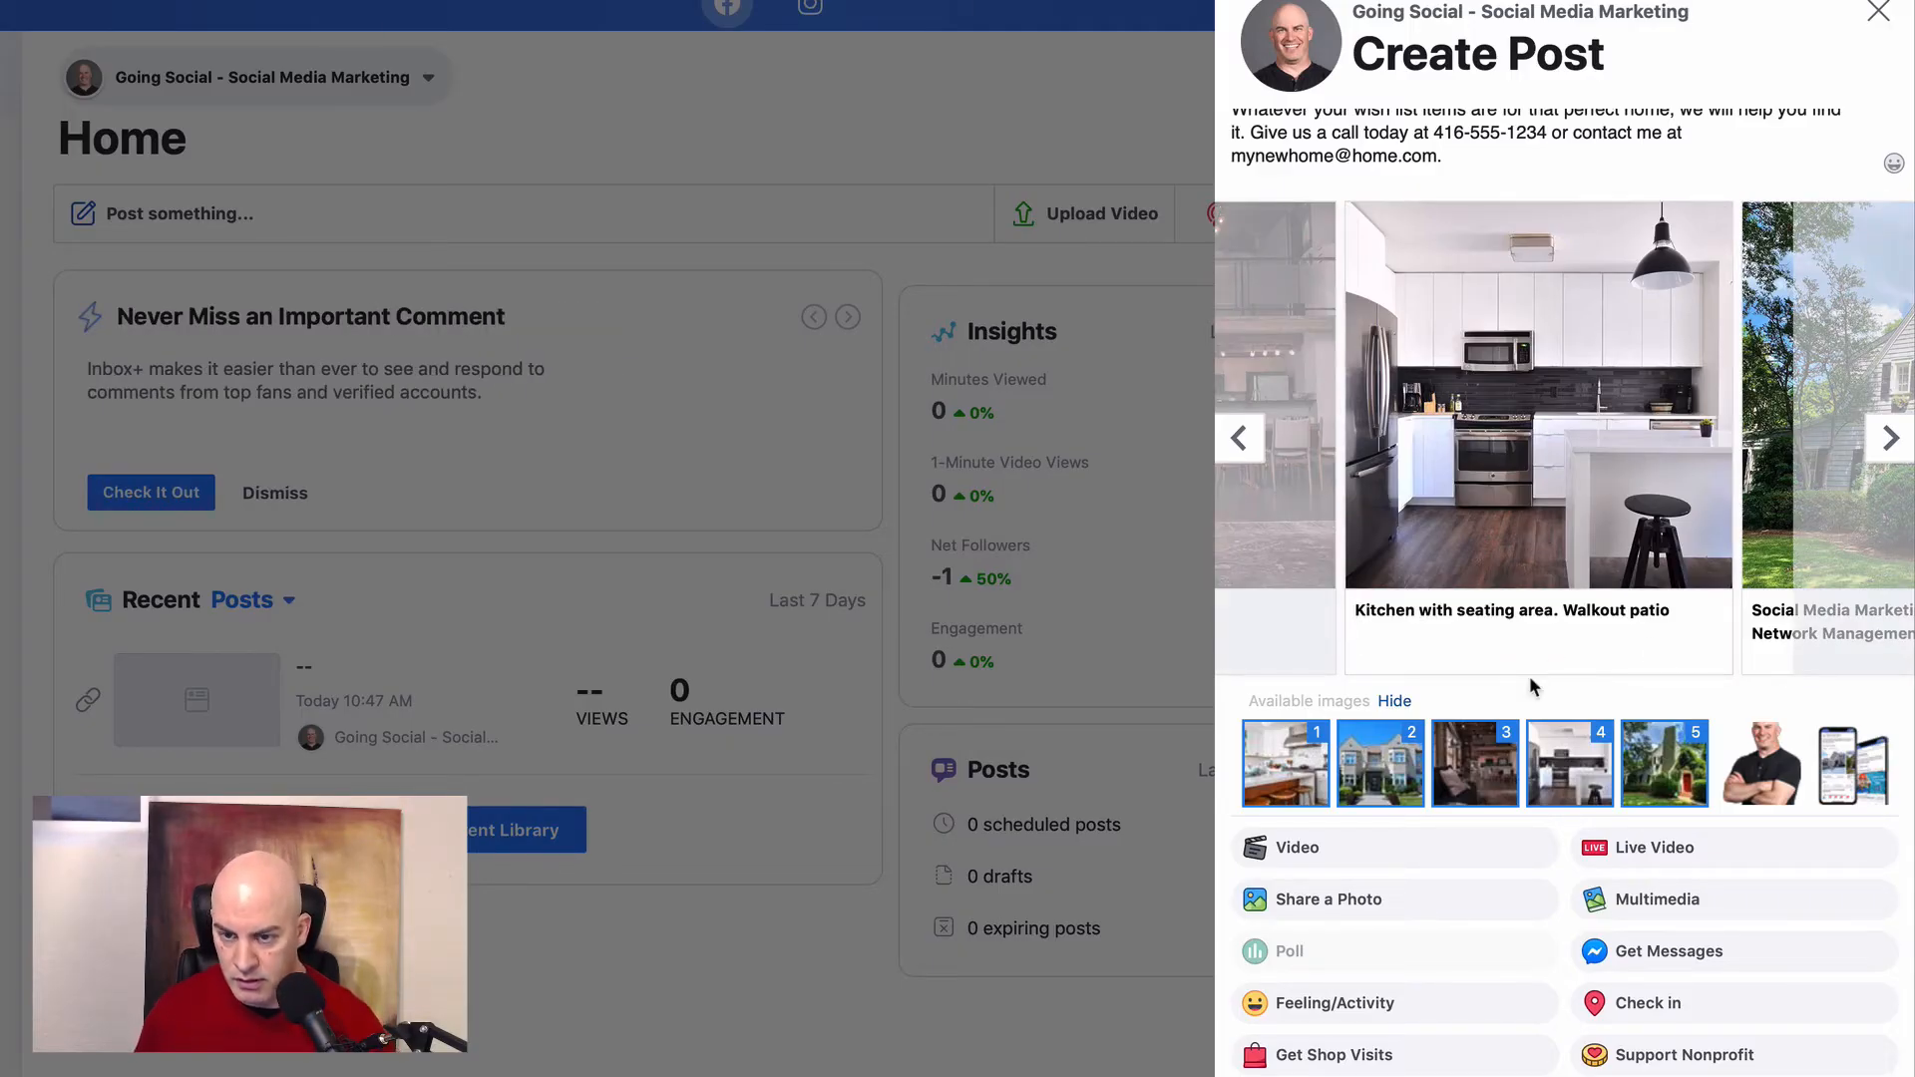
pyautogui.scroll(3, 1528, 674)
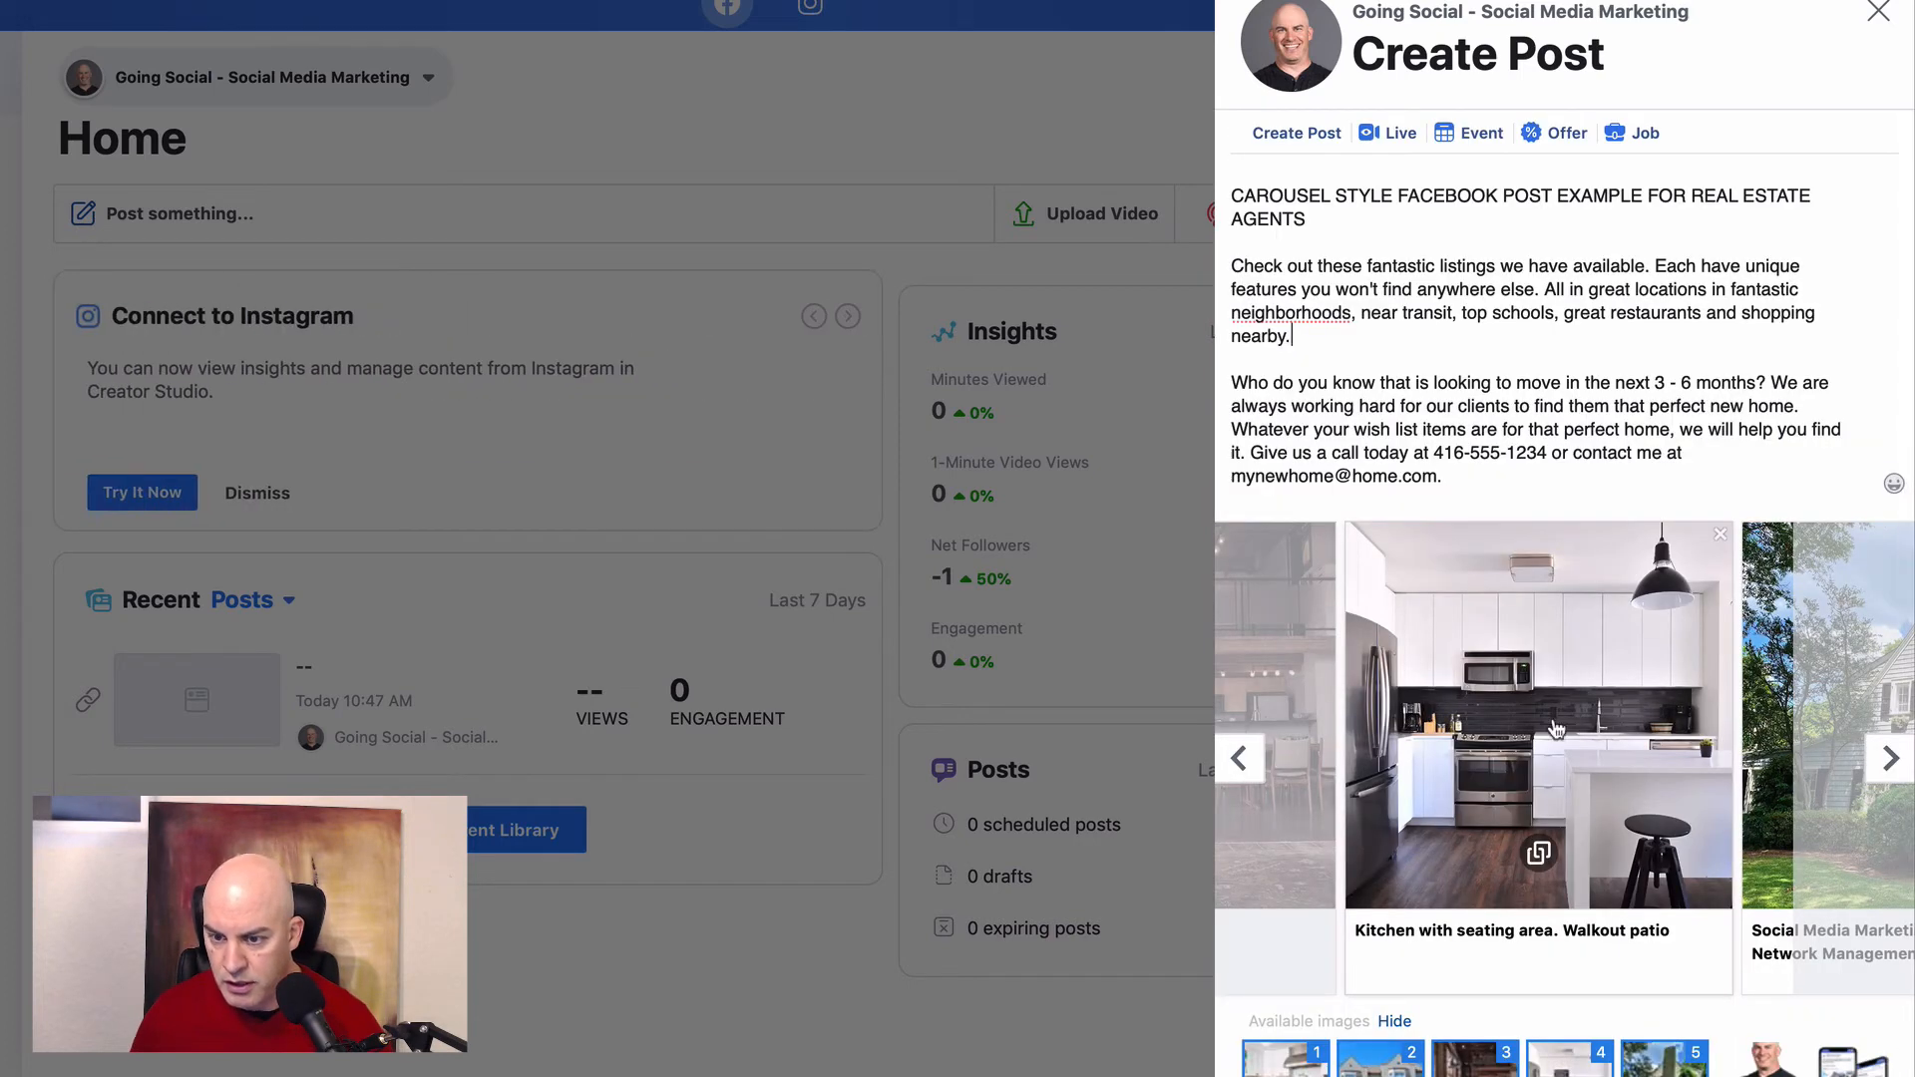
pyautogui.click(1636, 938)
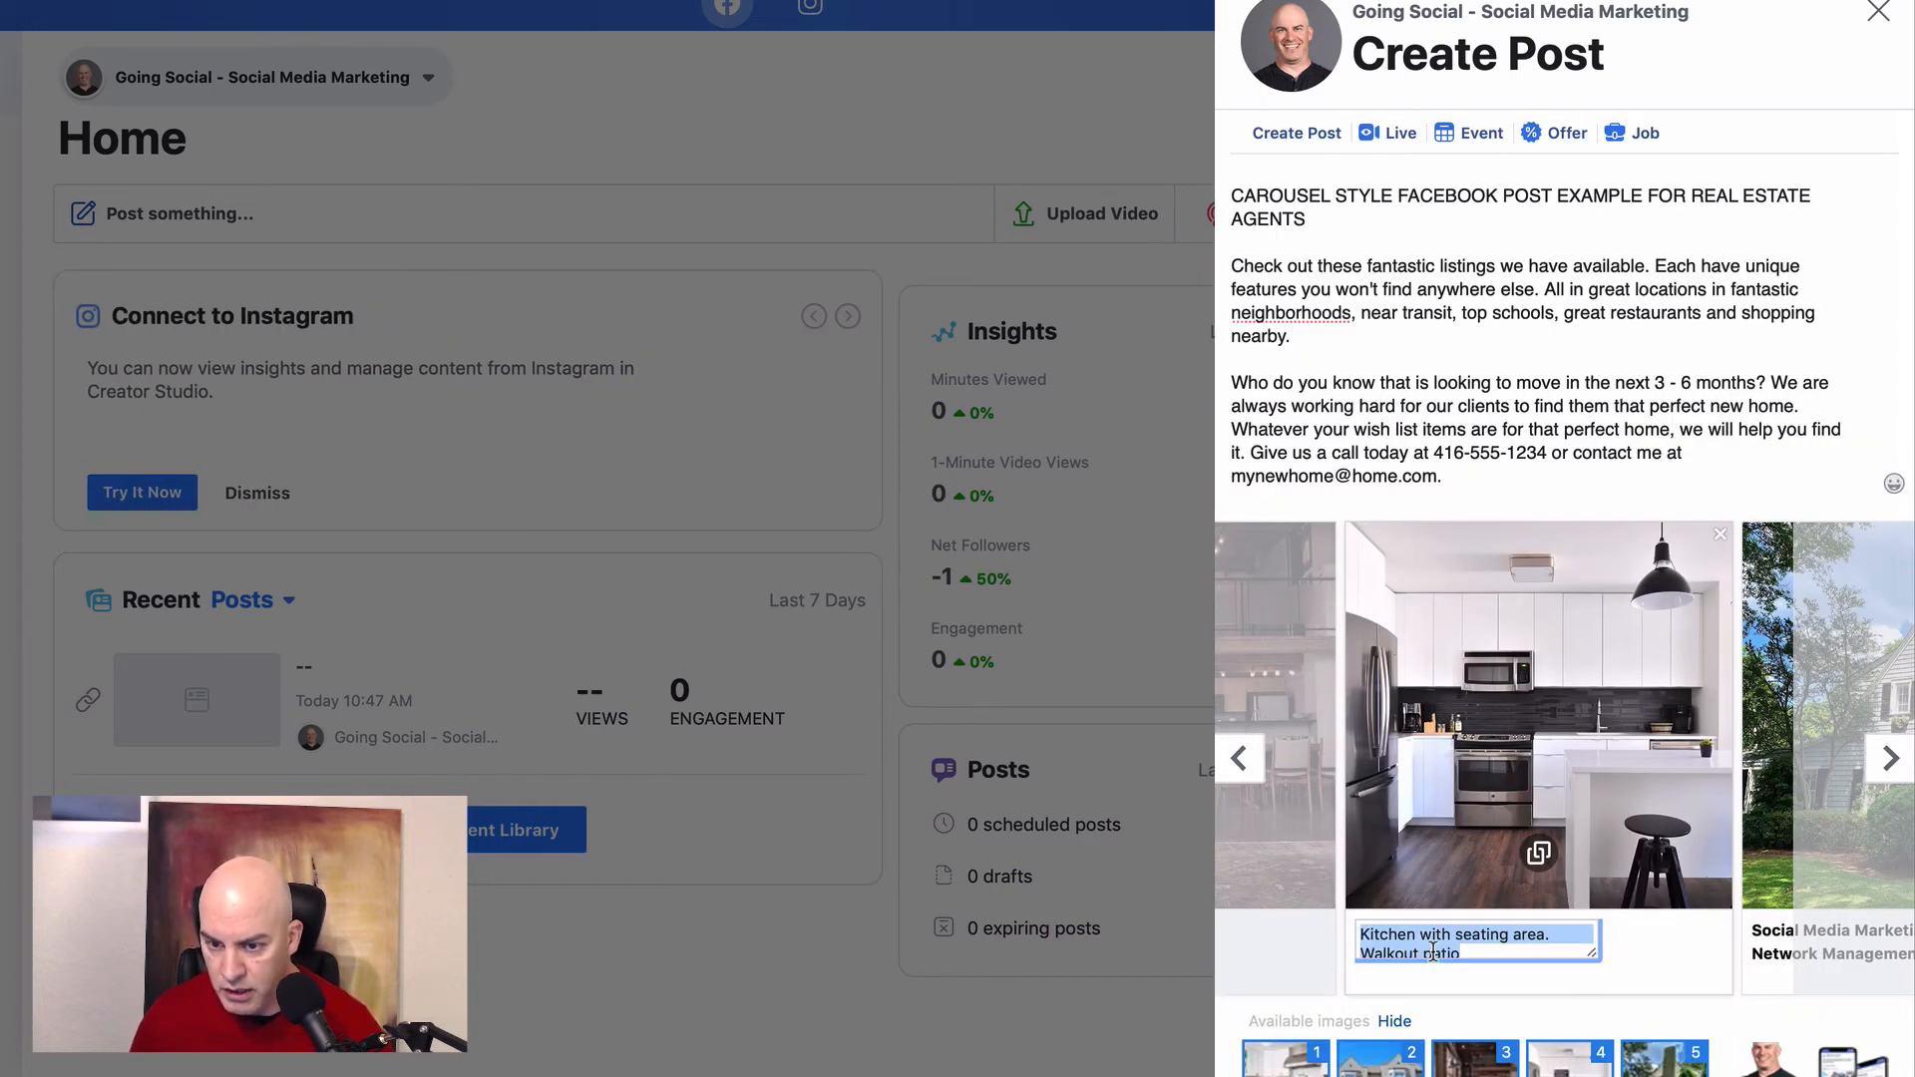
pyautogui.click(1598, 1038)
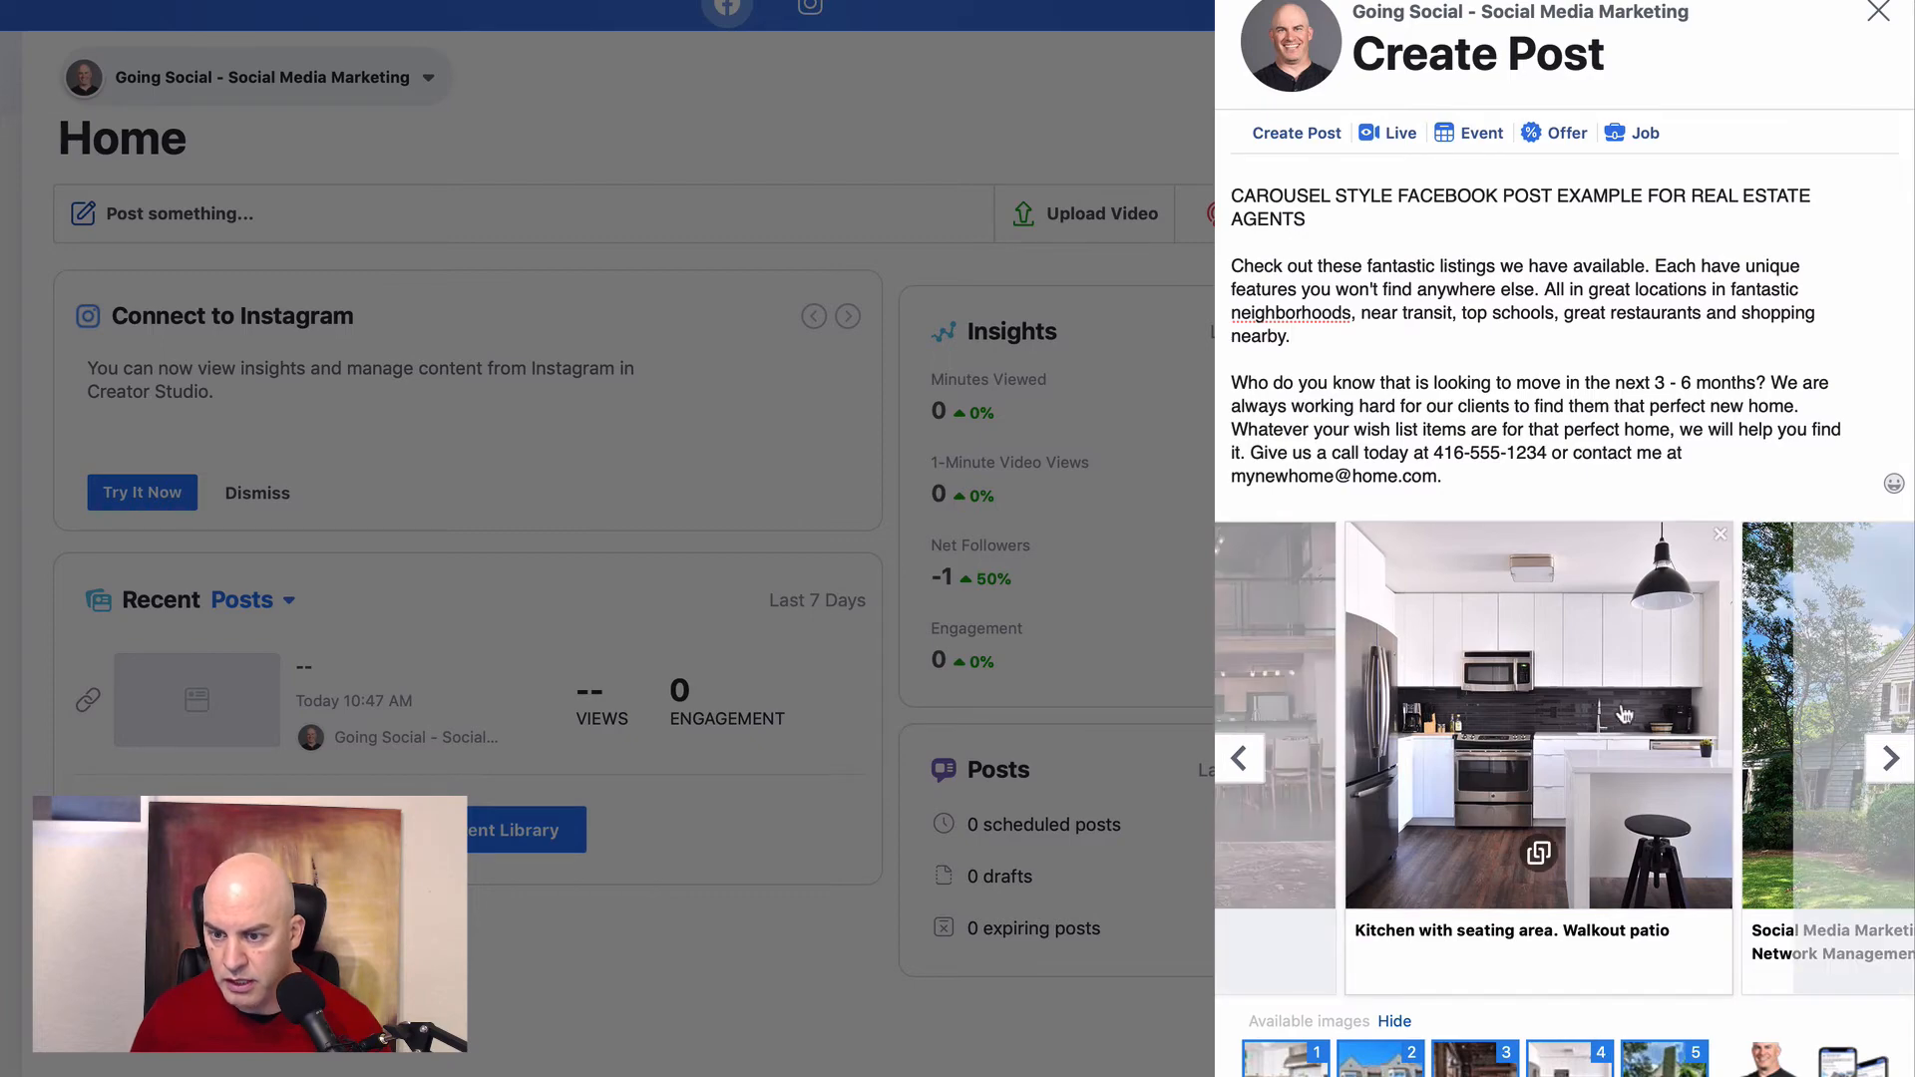
# Step: Replace the red-door house card's headline with "Beautiful Home - In The Middle Of The City", copied from the Image 5 line in Google Docs
pyautogui.click(1887, 760)
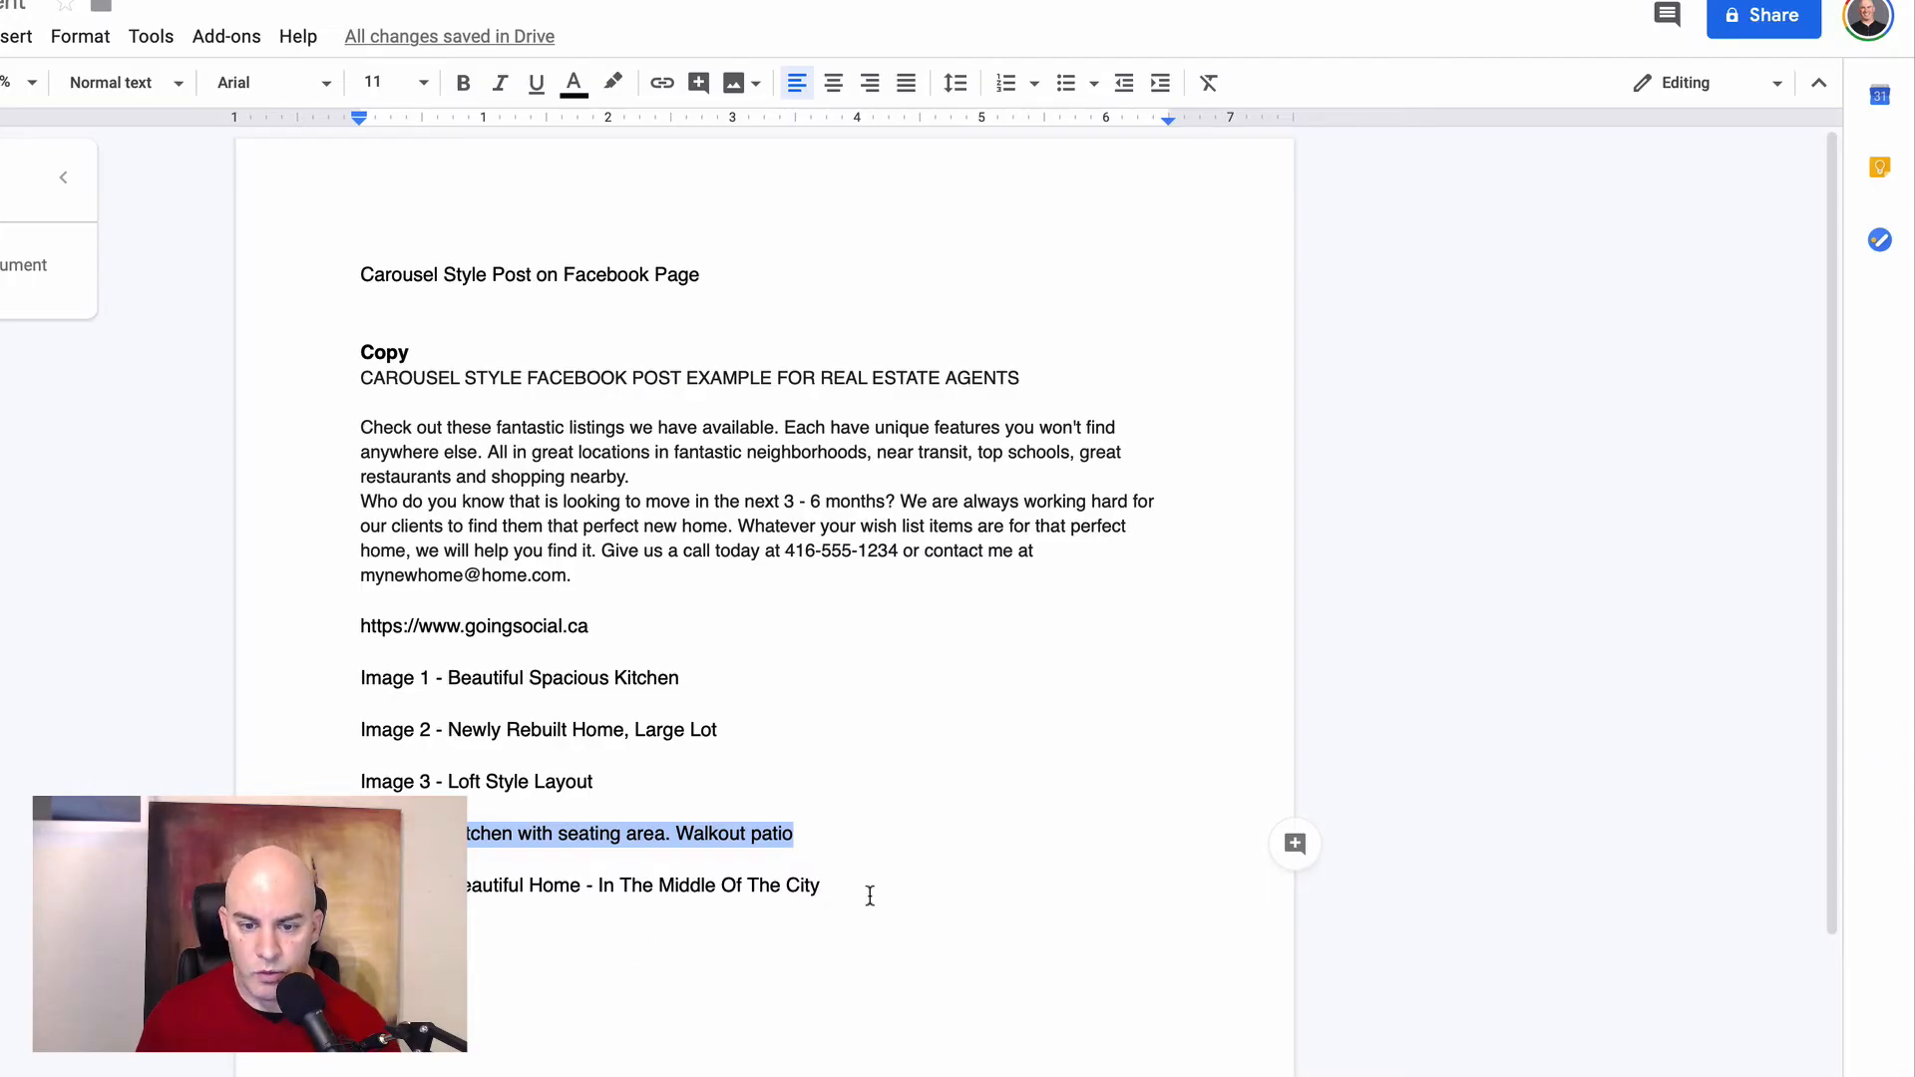
pyautogui.moveTo(833, 886); pyautogui.dragTo(360, 885)
pyautogui.hotkey('ctrl', 'c')
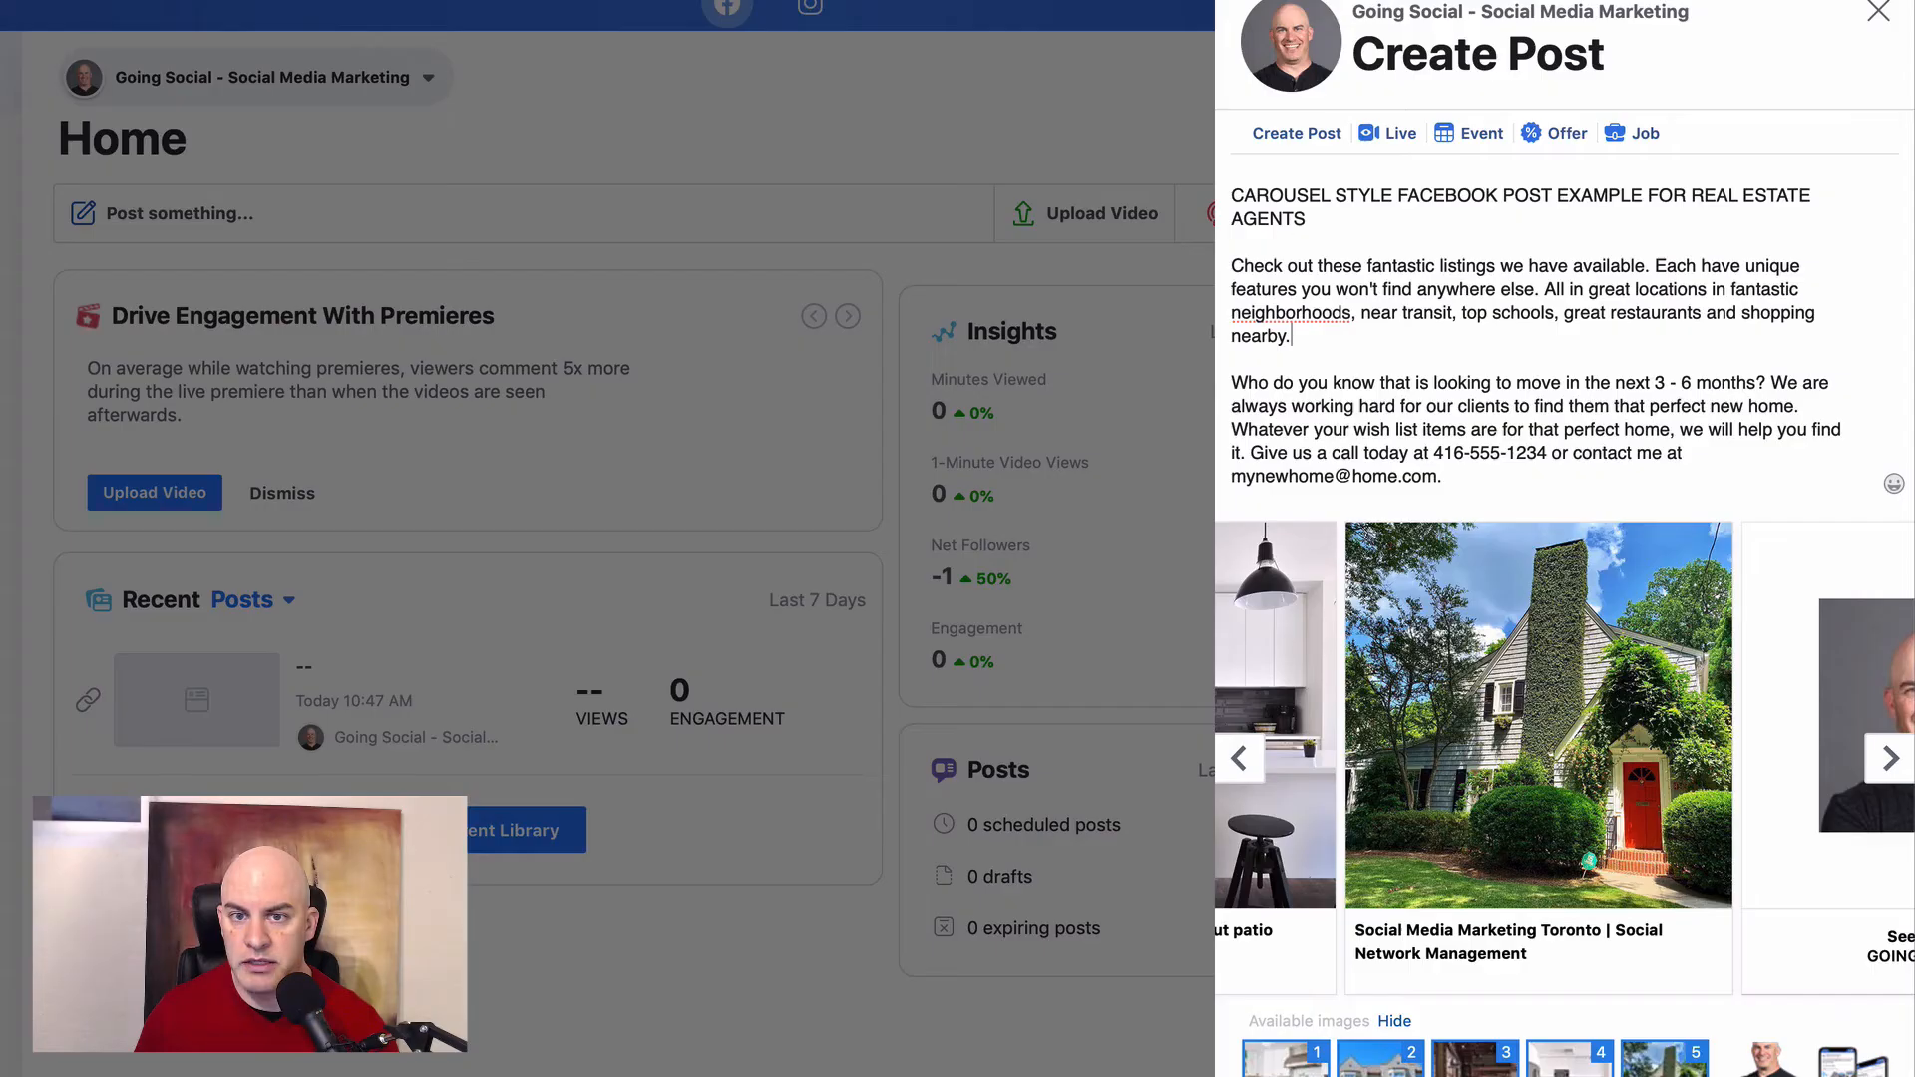
pyautogui.click(1482, 956)
pyautogui.hotkey('ctrl', 'v')
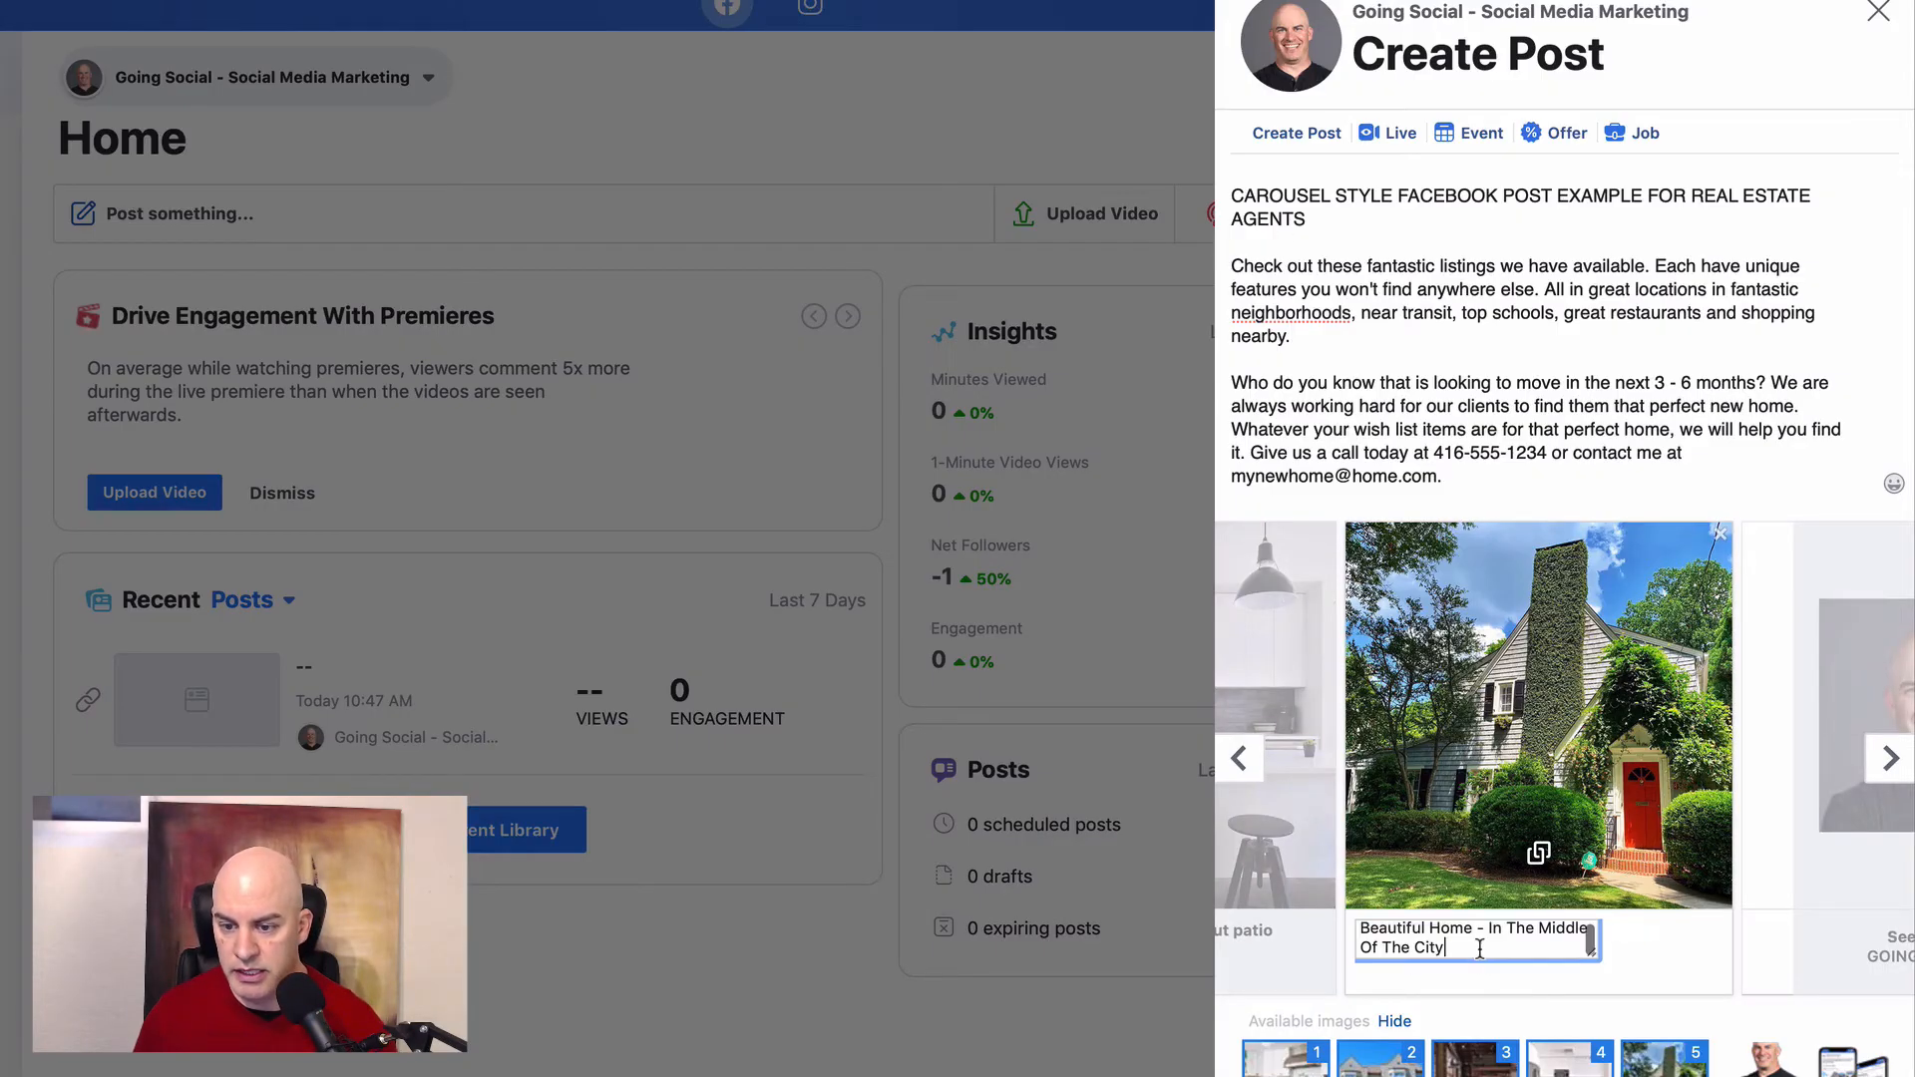
pyautogui.click(1658, 952)
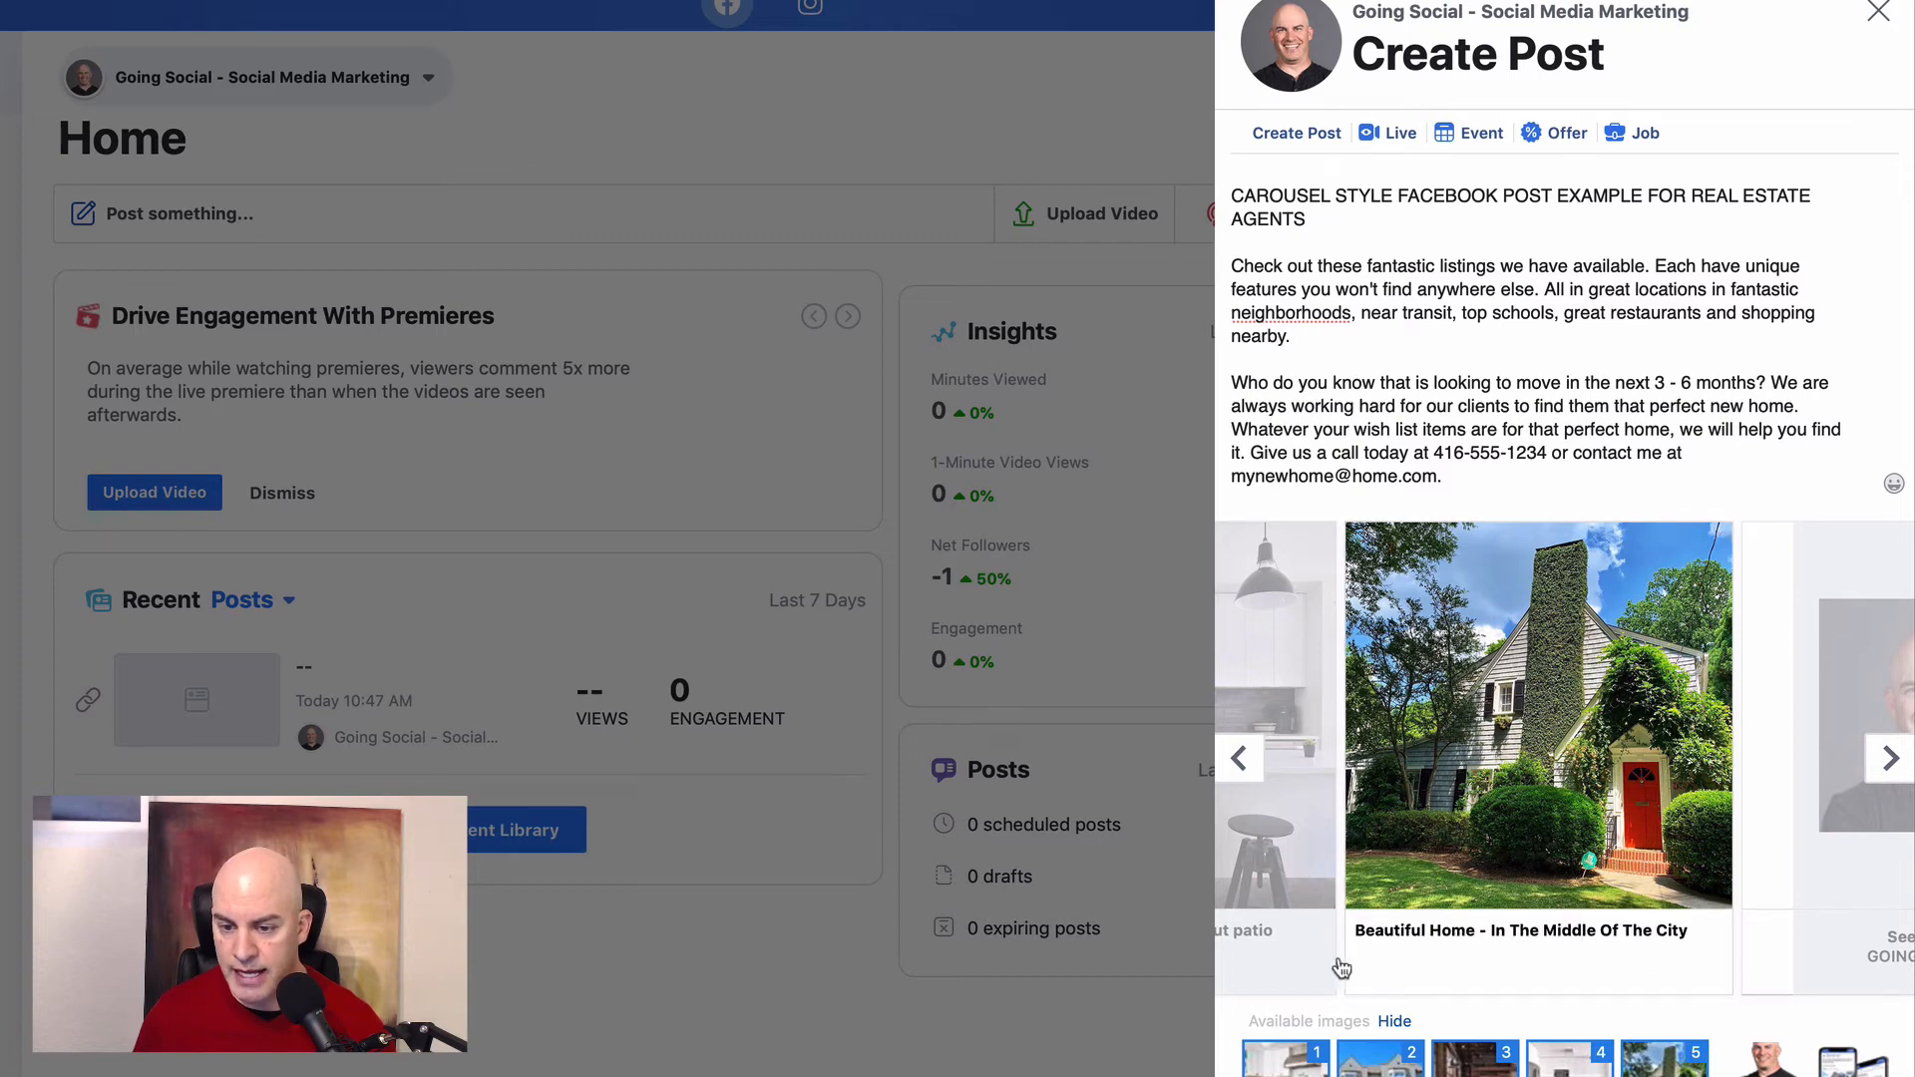
# Step: Return to the first kitchen card, check its destination URL and close the URL editor without changes
pyautogui.click(1236, 756)
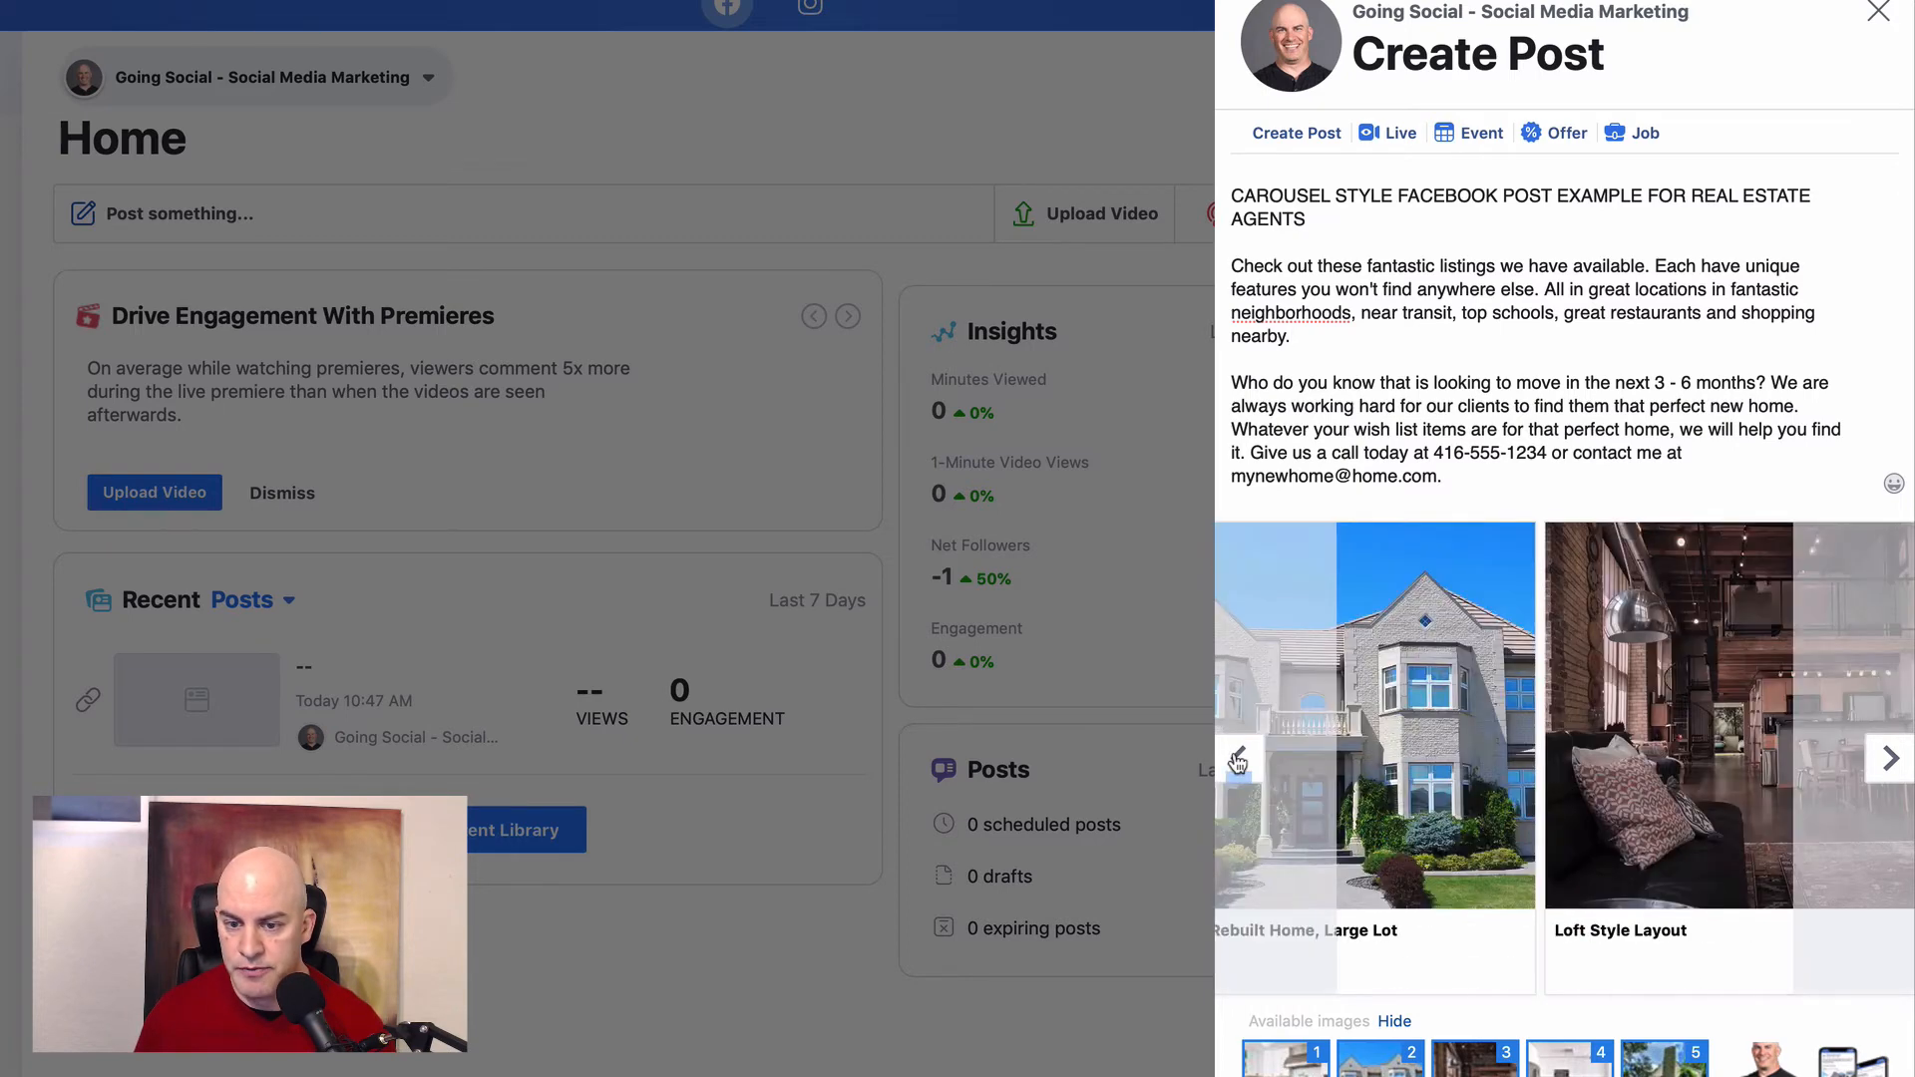
pyautogui.click(1236, 756)
pyautogui.click(1424, 852)
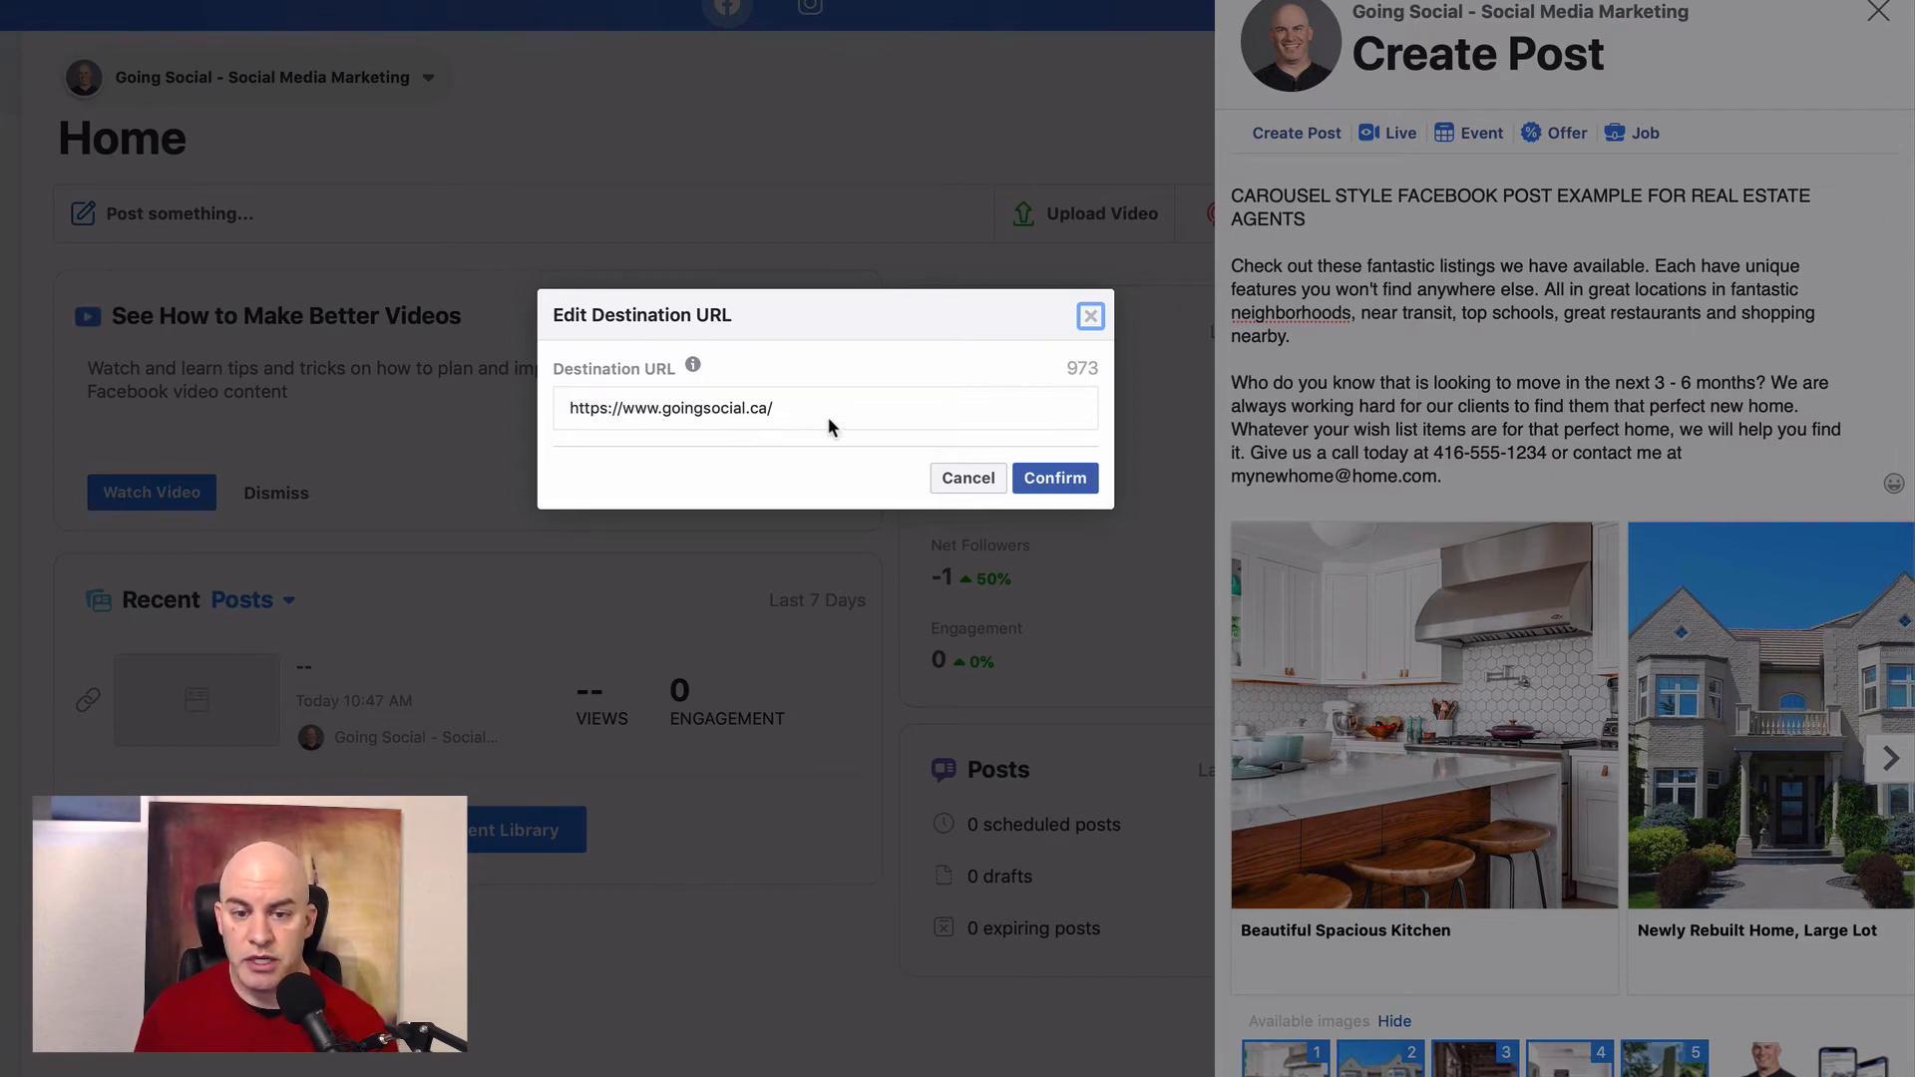
pyautogui.tripleClick(778, 417)
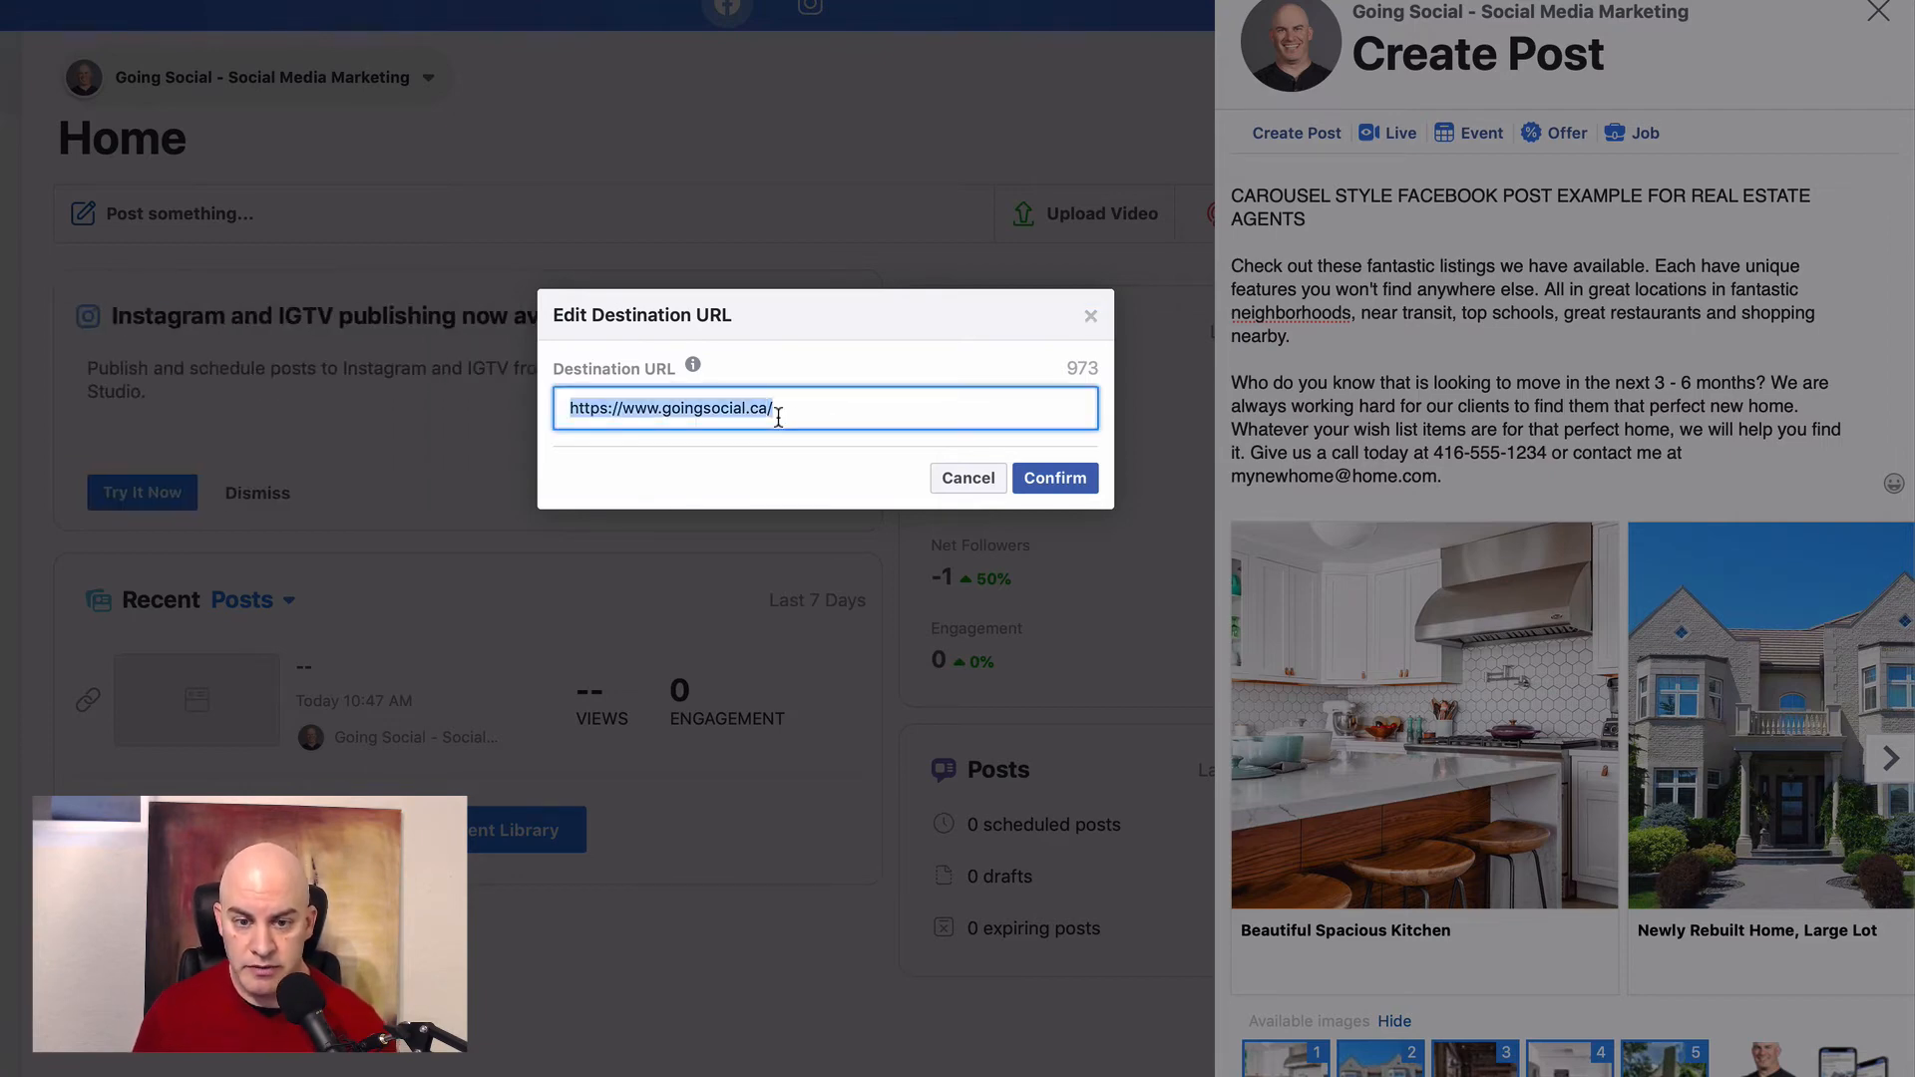
pyautogui.click(967, 480)
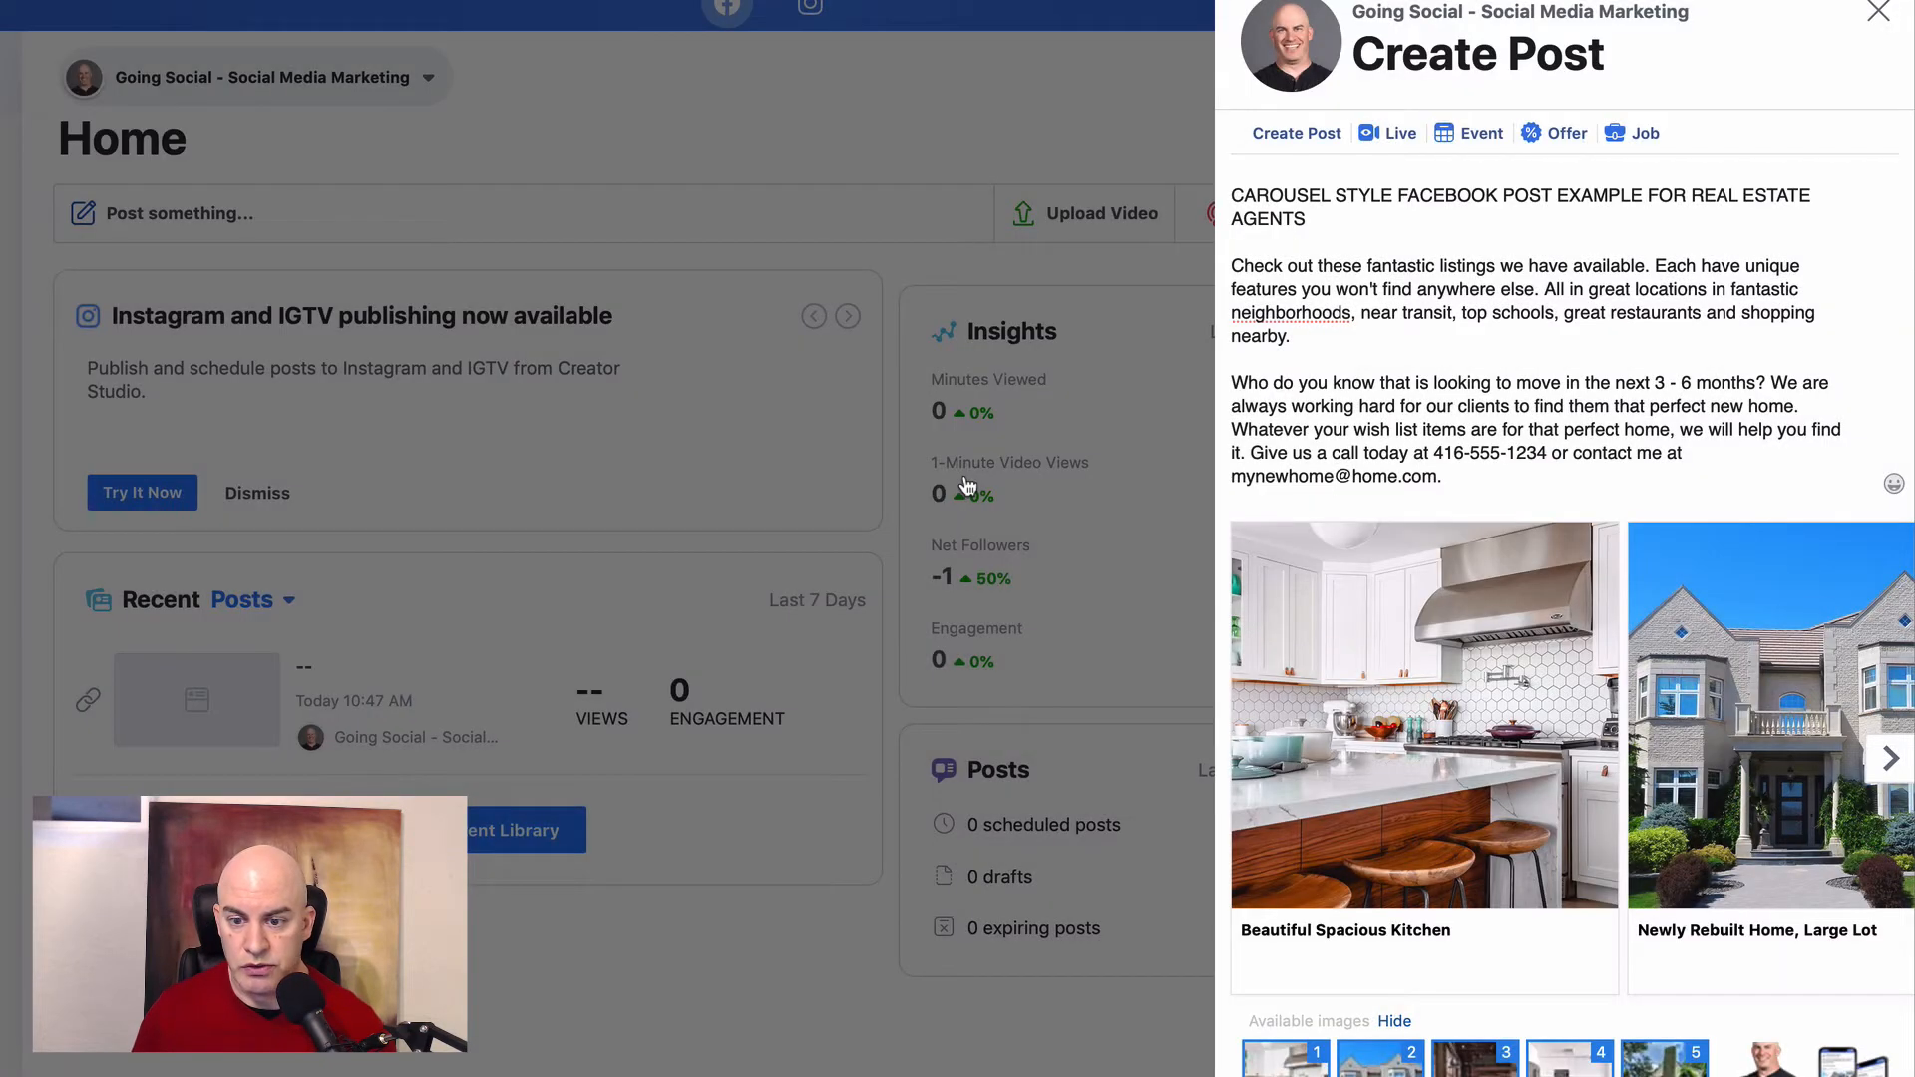
# Step: Inspect the stone house card's destination URL and cancel the edit
pyautogui.click(1887, 760)
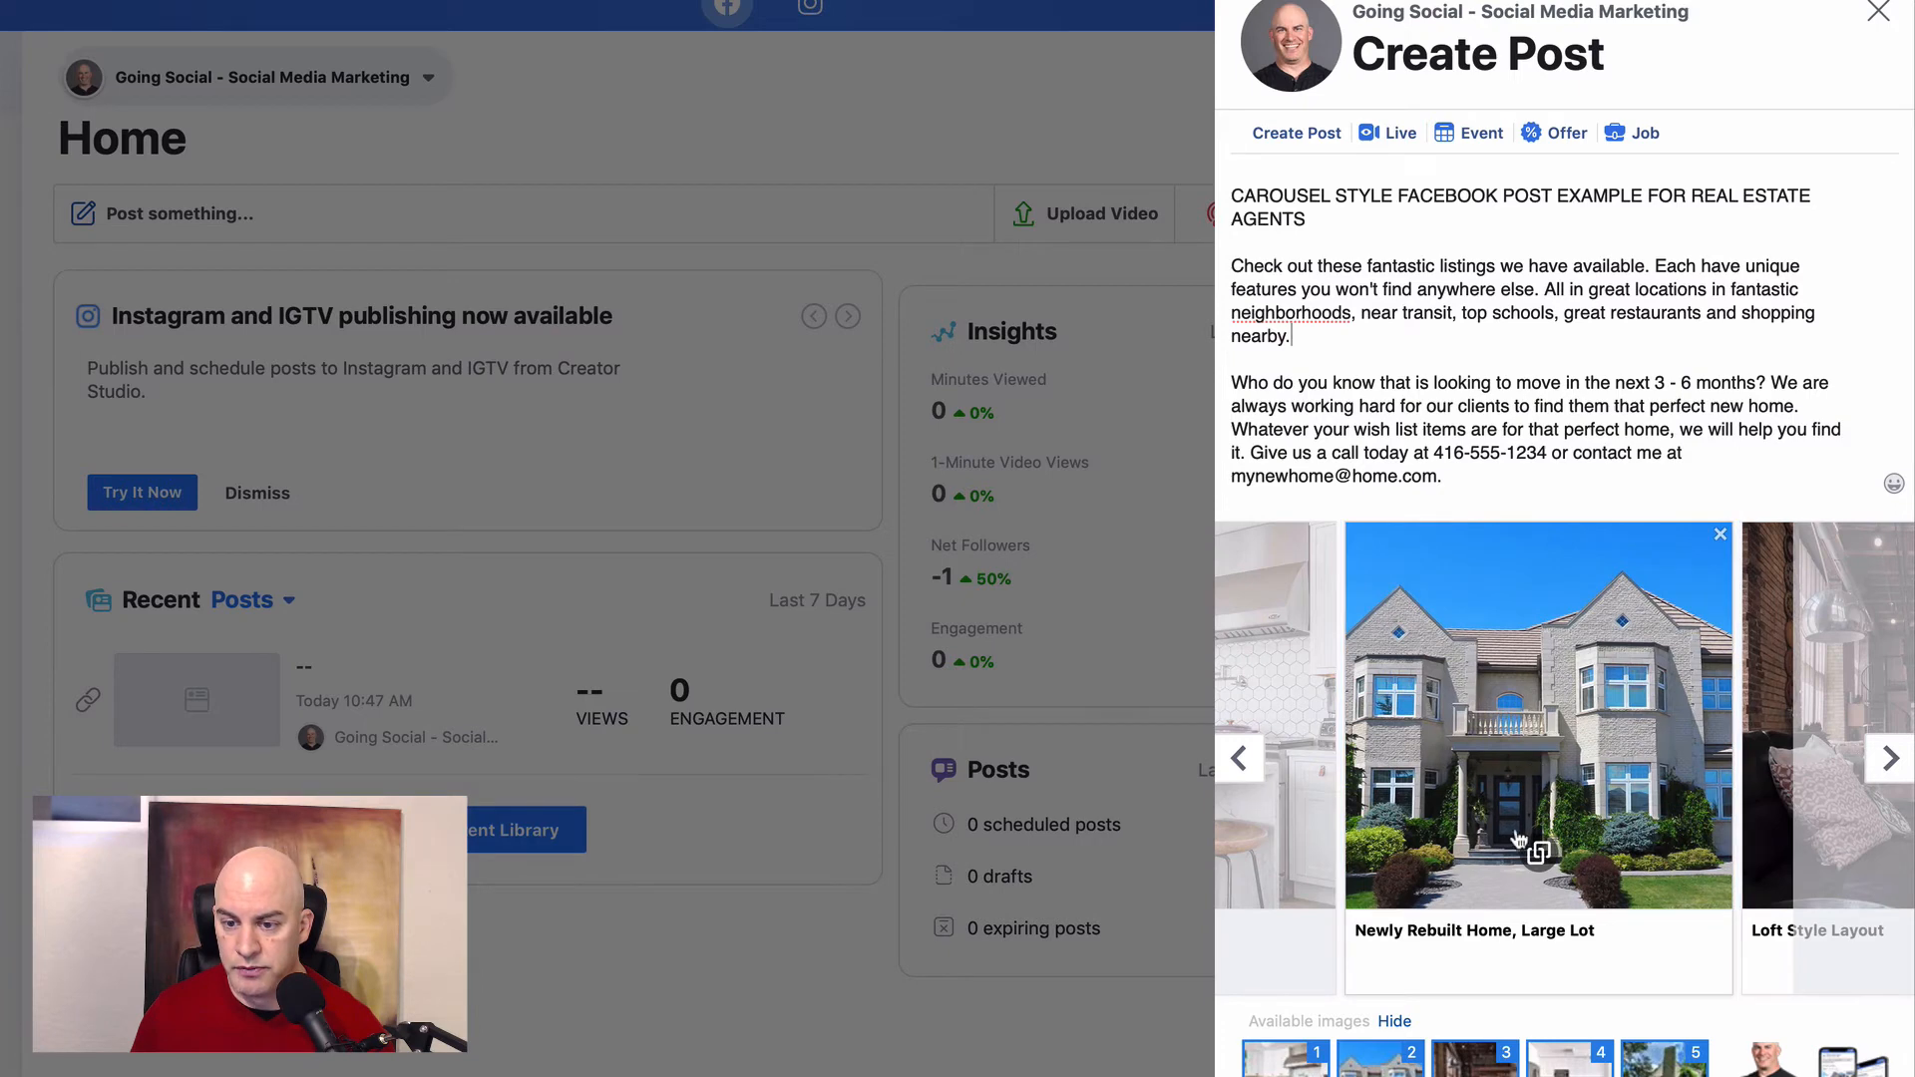
pyautogui.click(1540, 855)
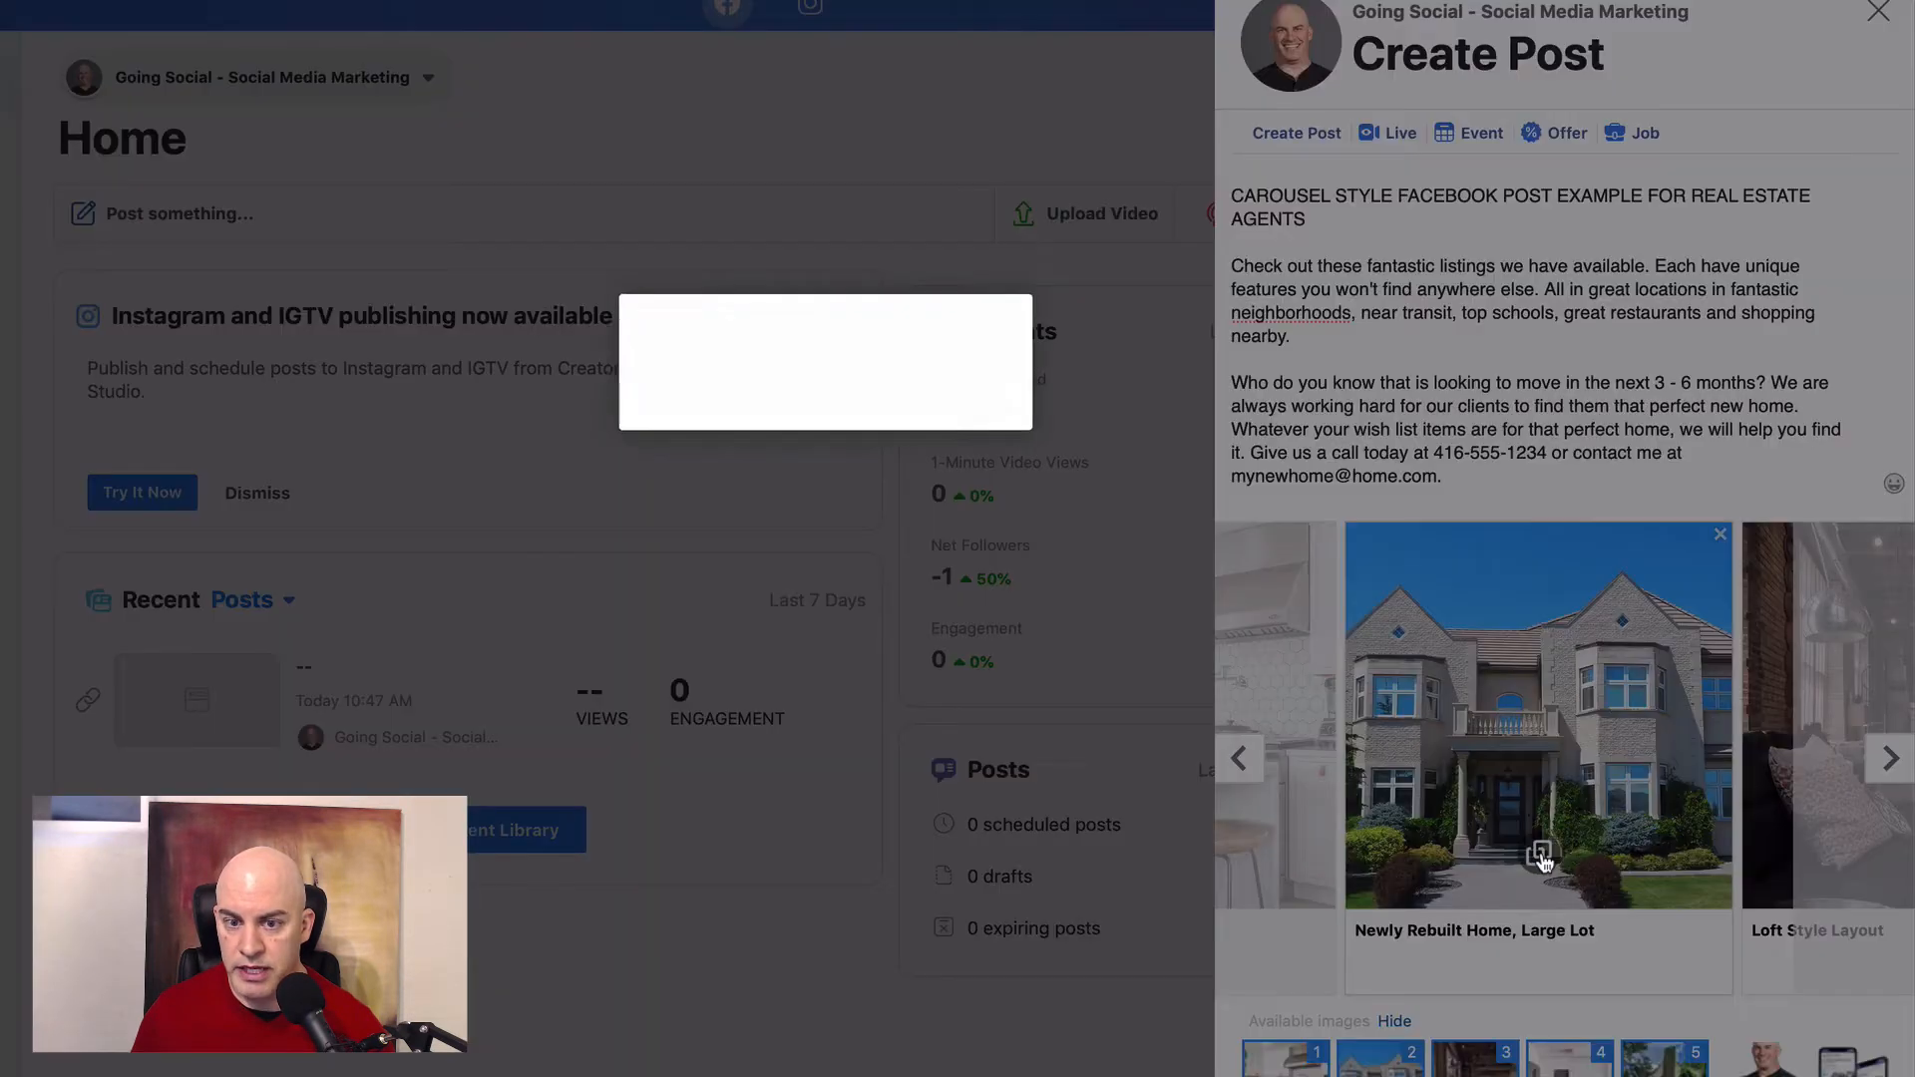
pyautogui.click(796, 407)
pyautogui.tripleClick(796, 407)
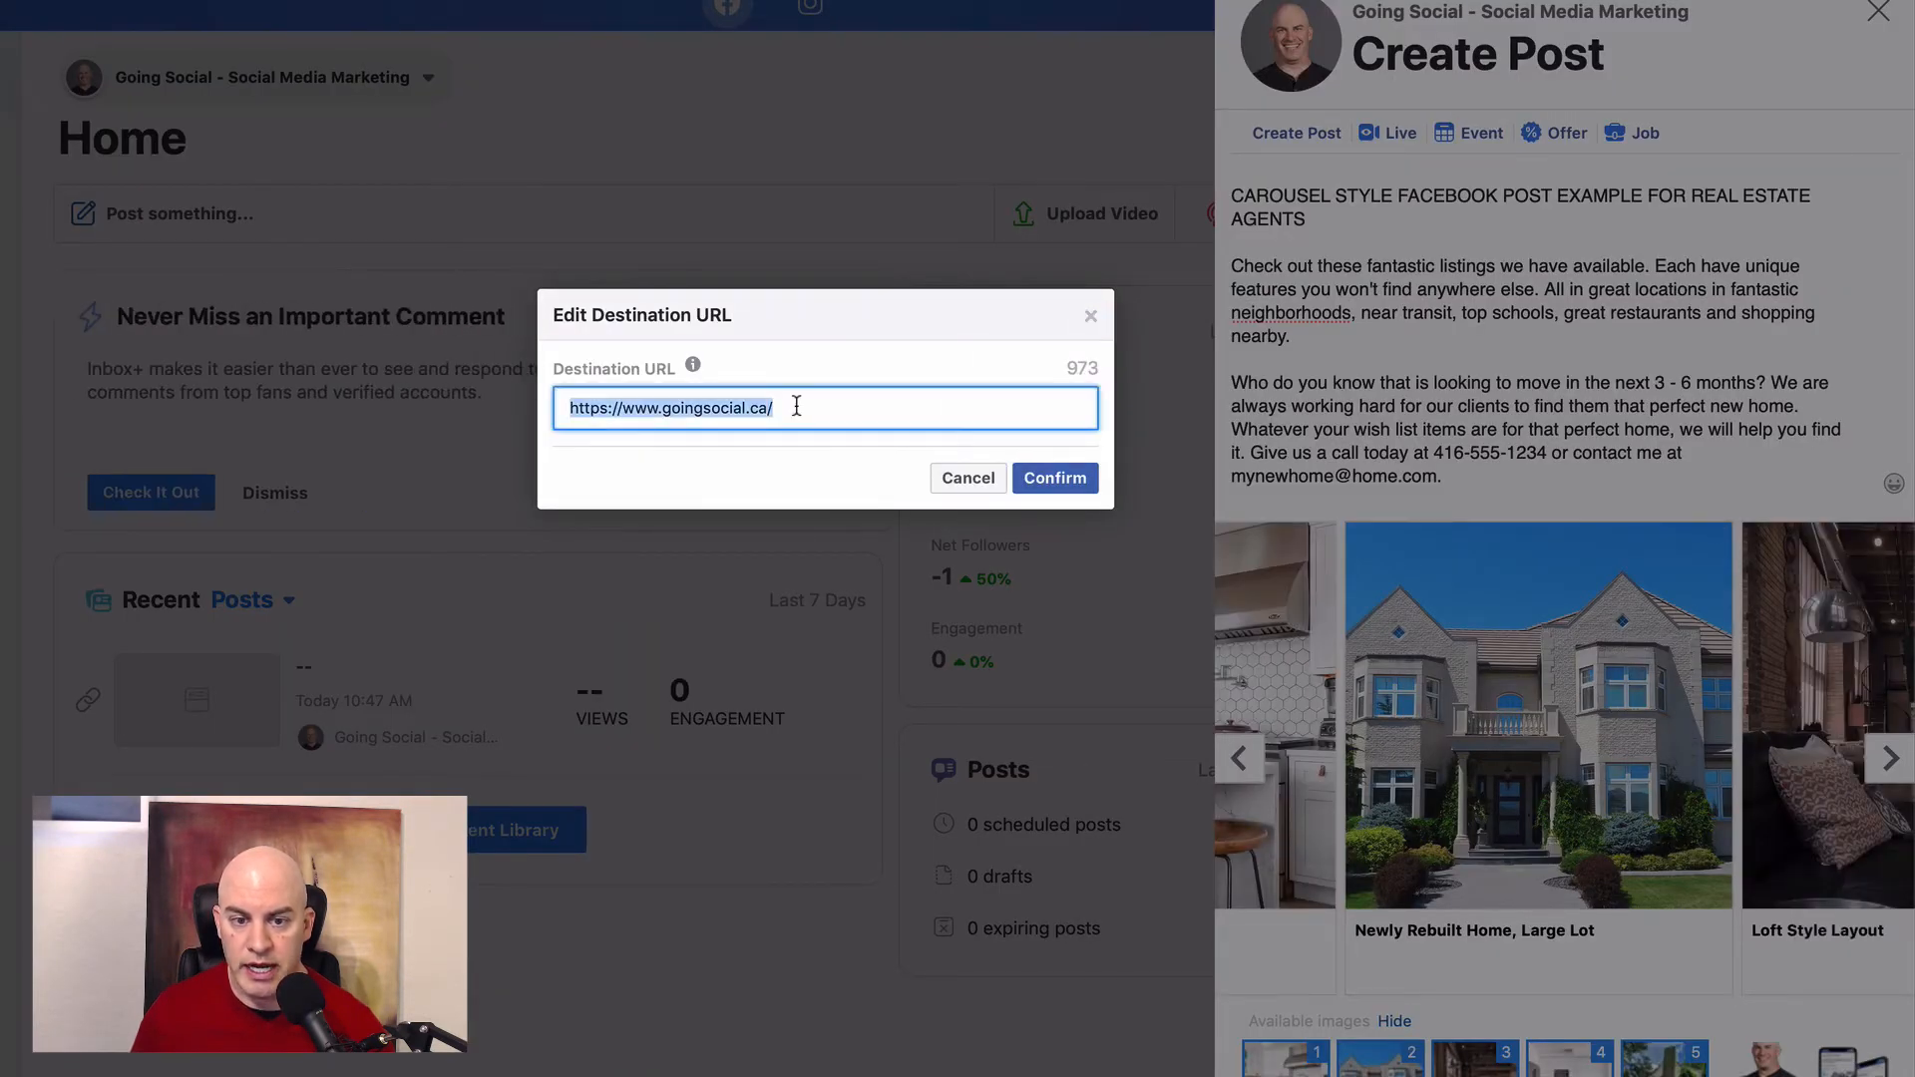
pyautogui.click(796, 407)
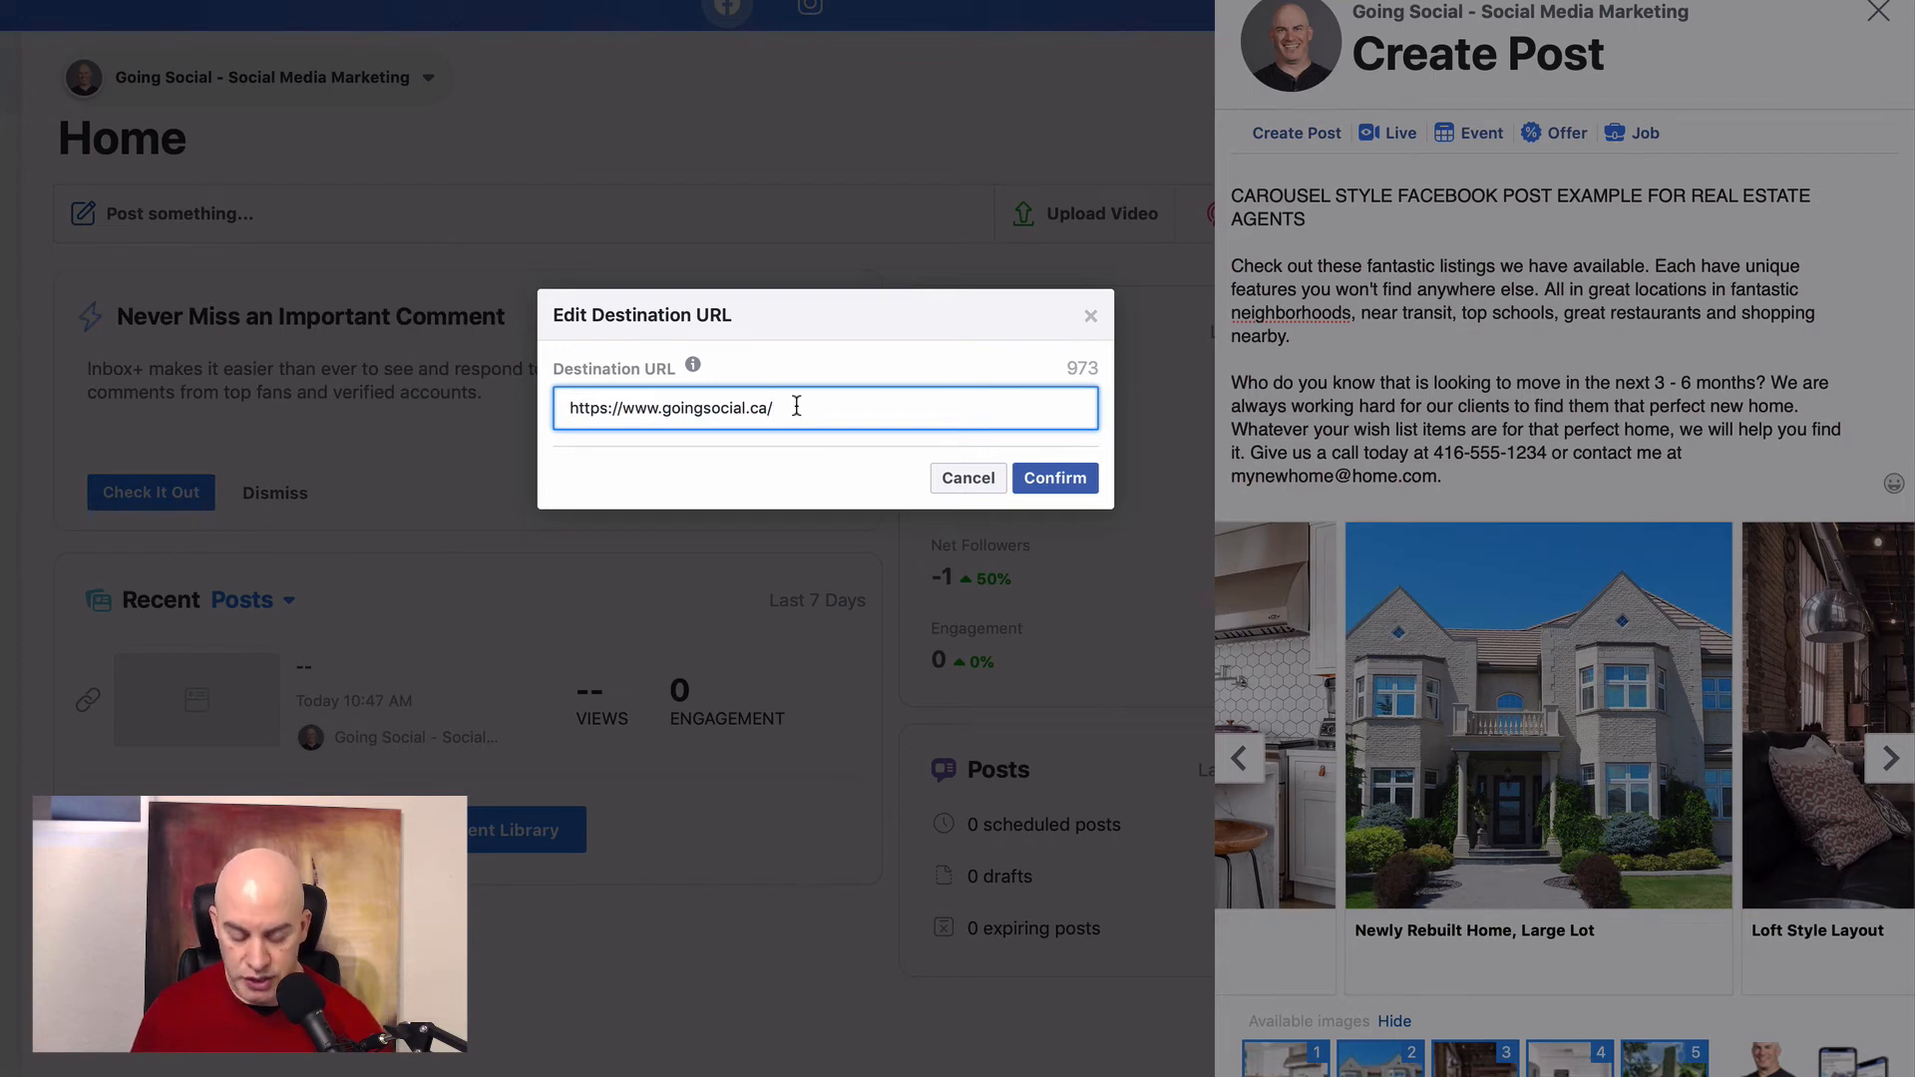
pyautogui.click(968, 493)
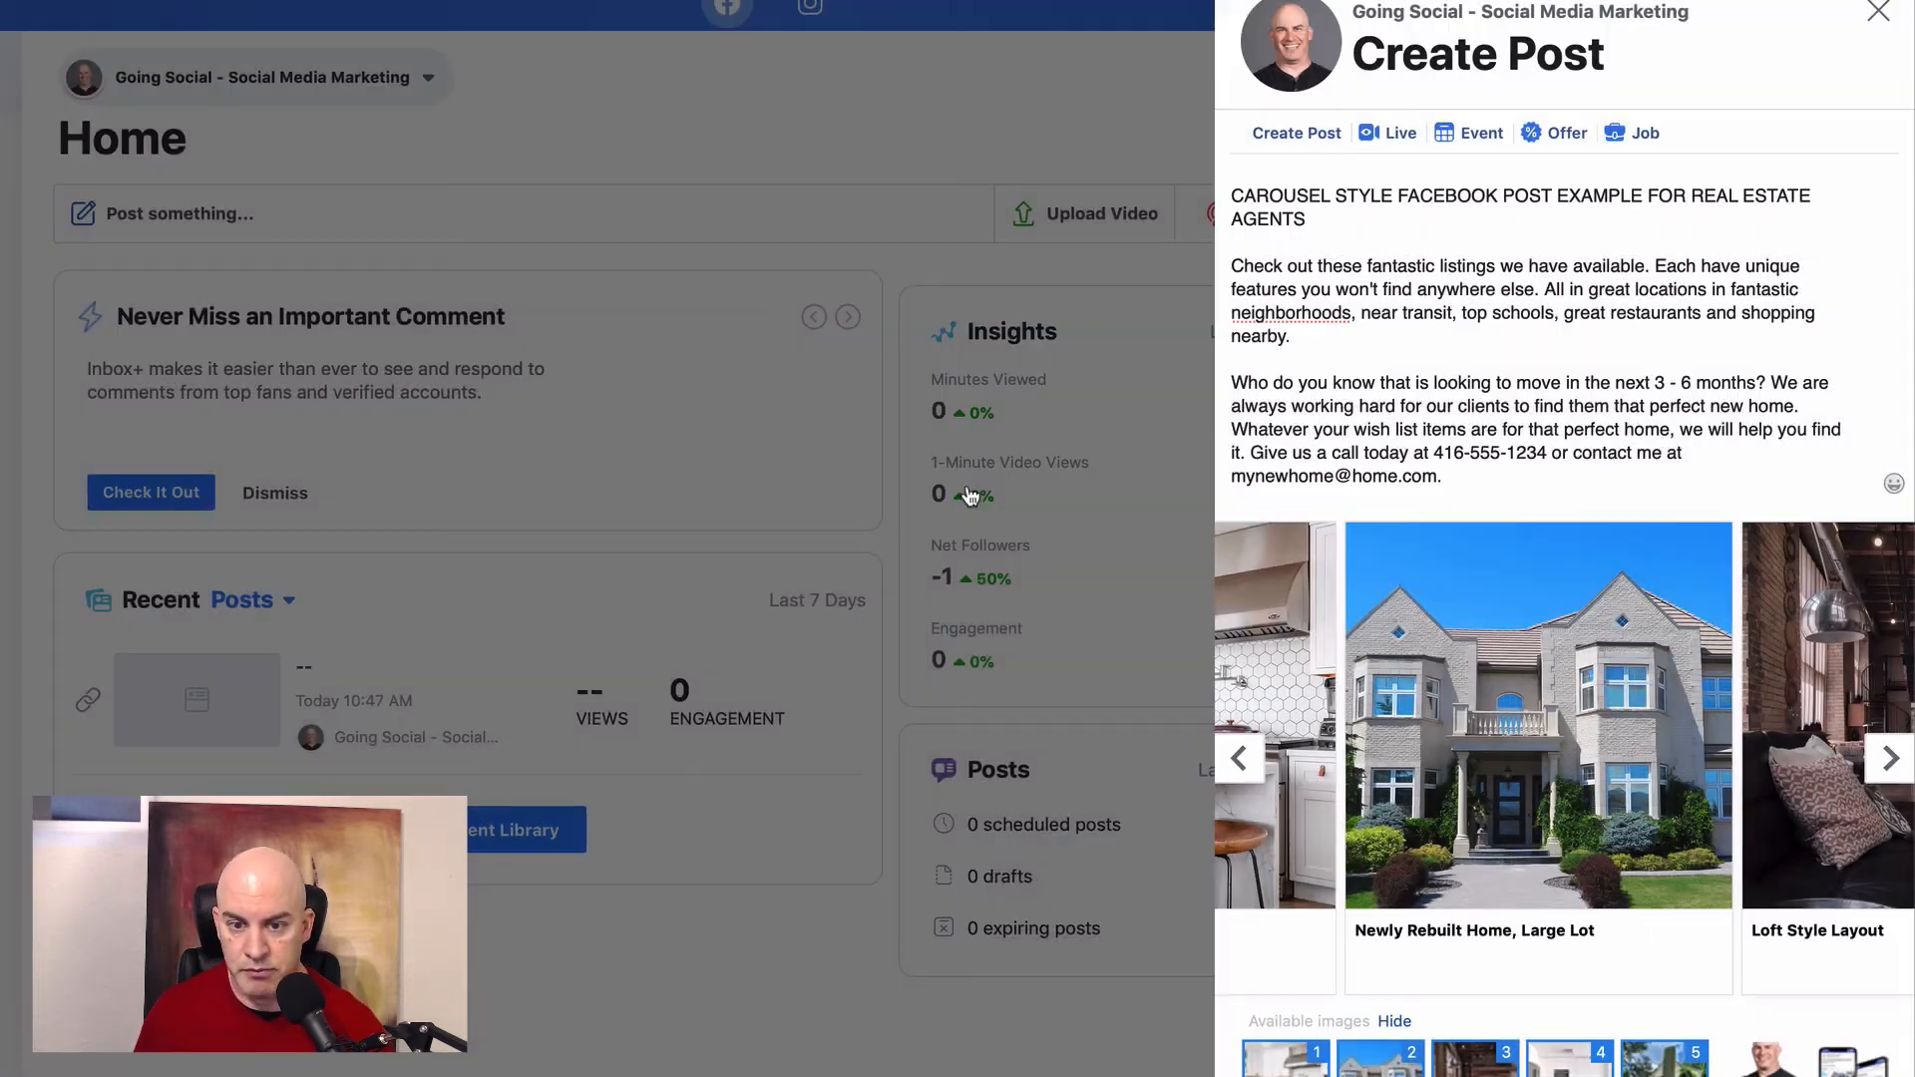
# Step: Check the destination URLs of the loft card and the white kitchen card, leaving both unedited
pyautogui.click(1887, 758)
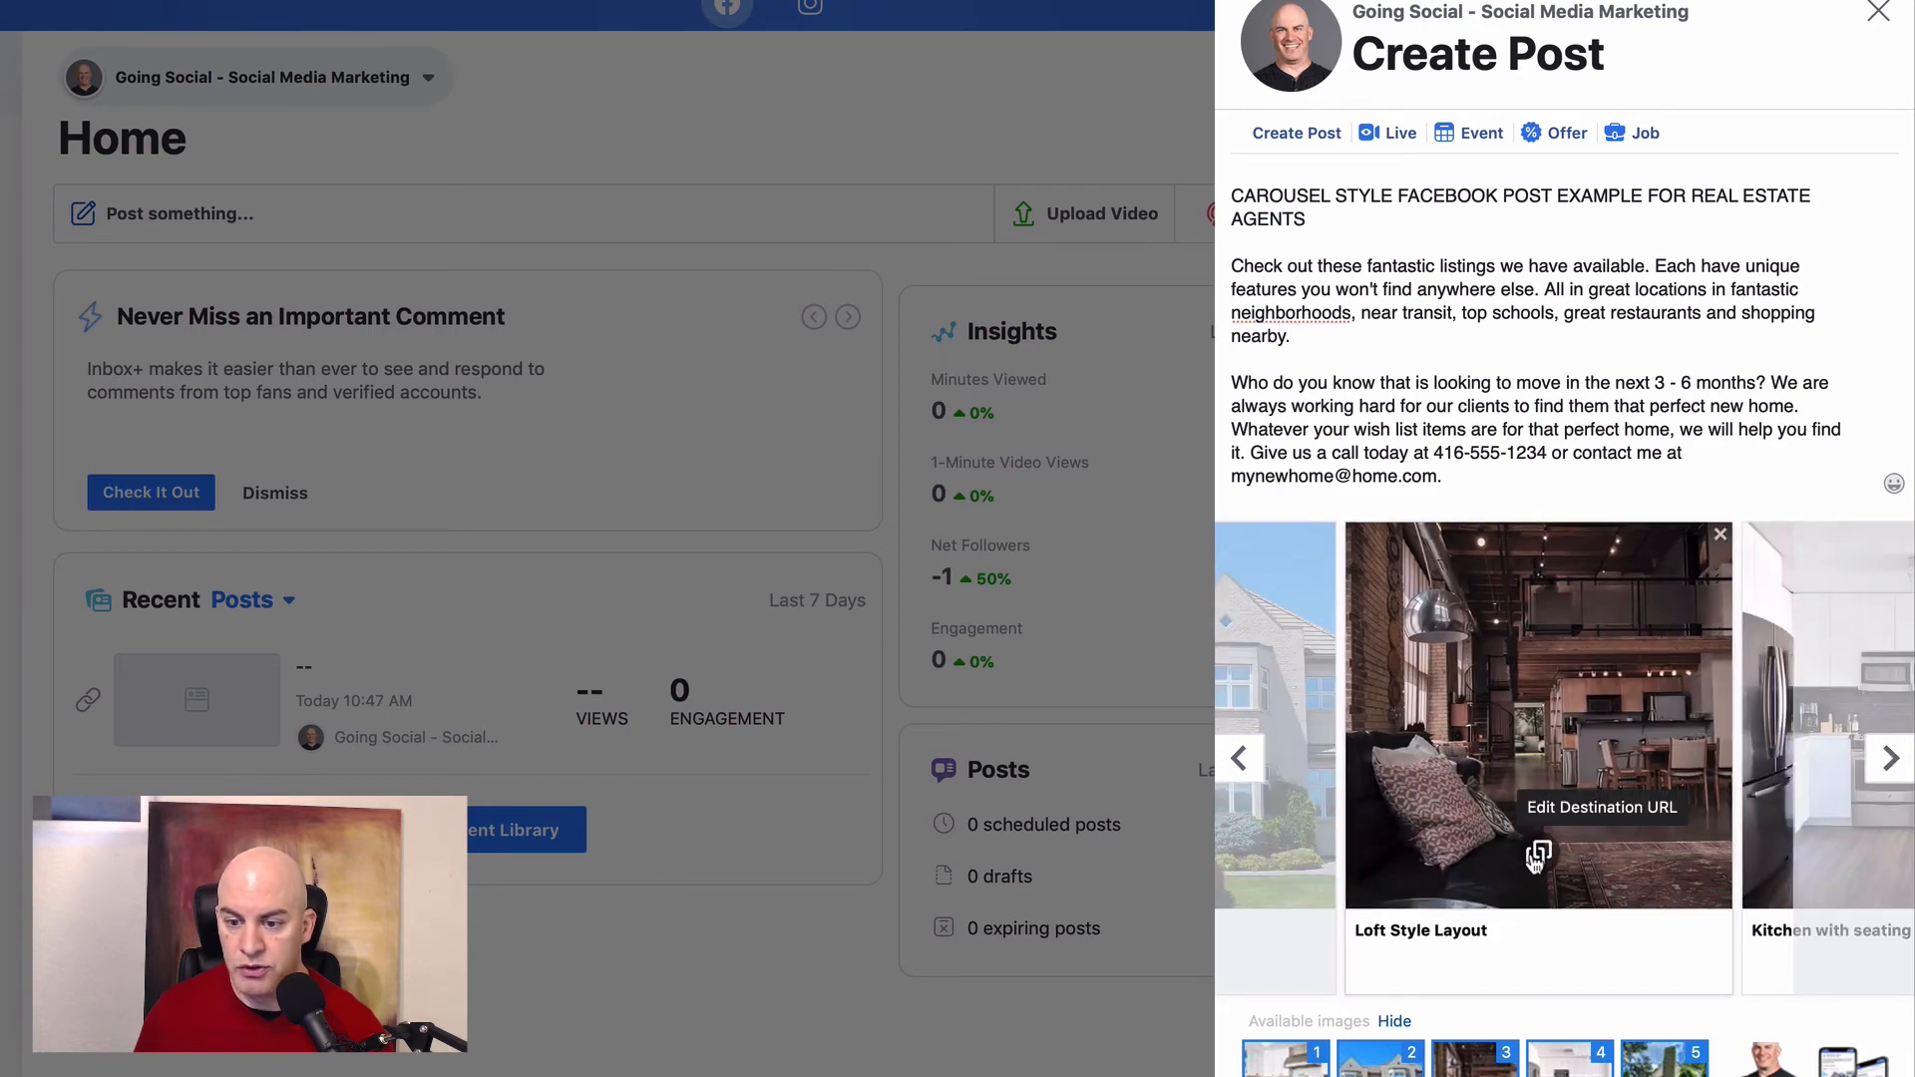
pyautogui.click(1538, 854)
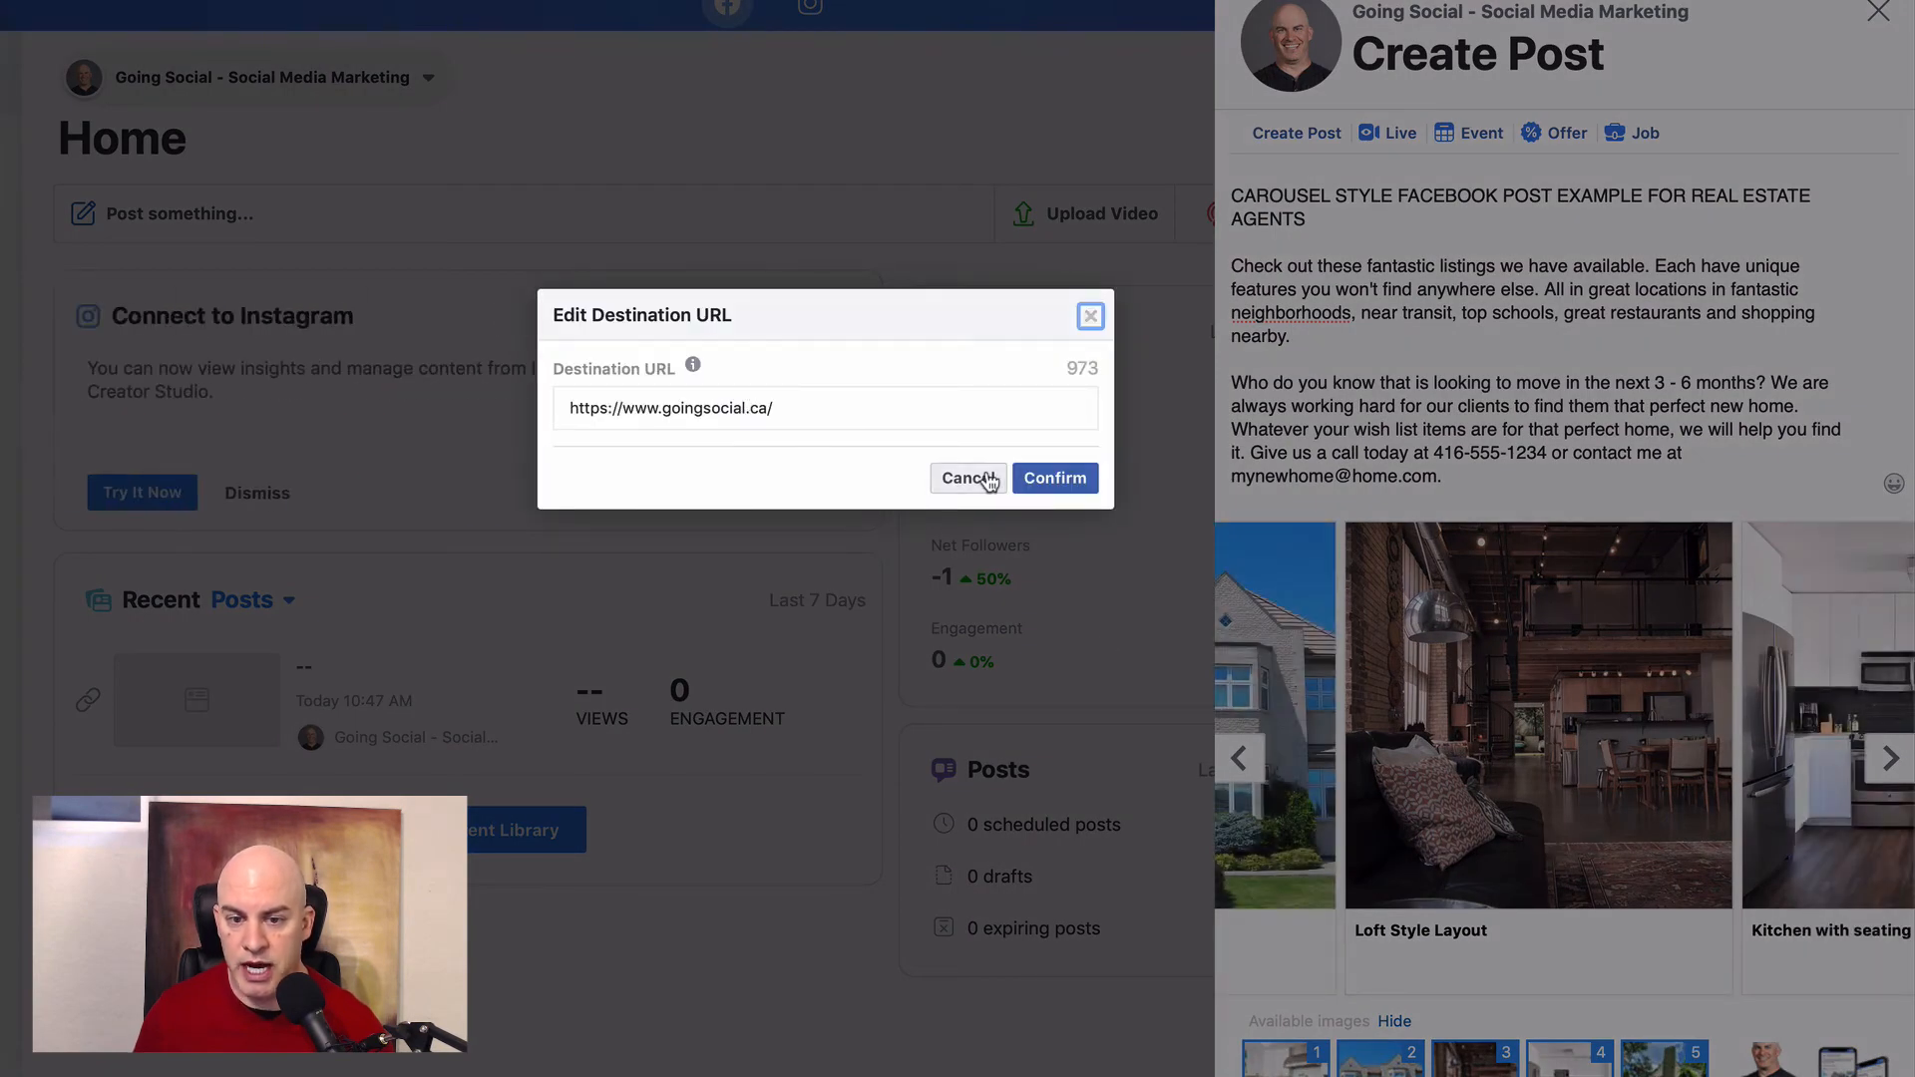
pyautogui.click(987, 479)
pyautogui.click(1885, 761)
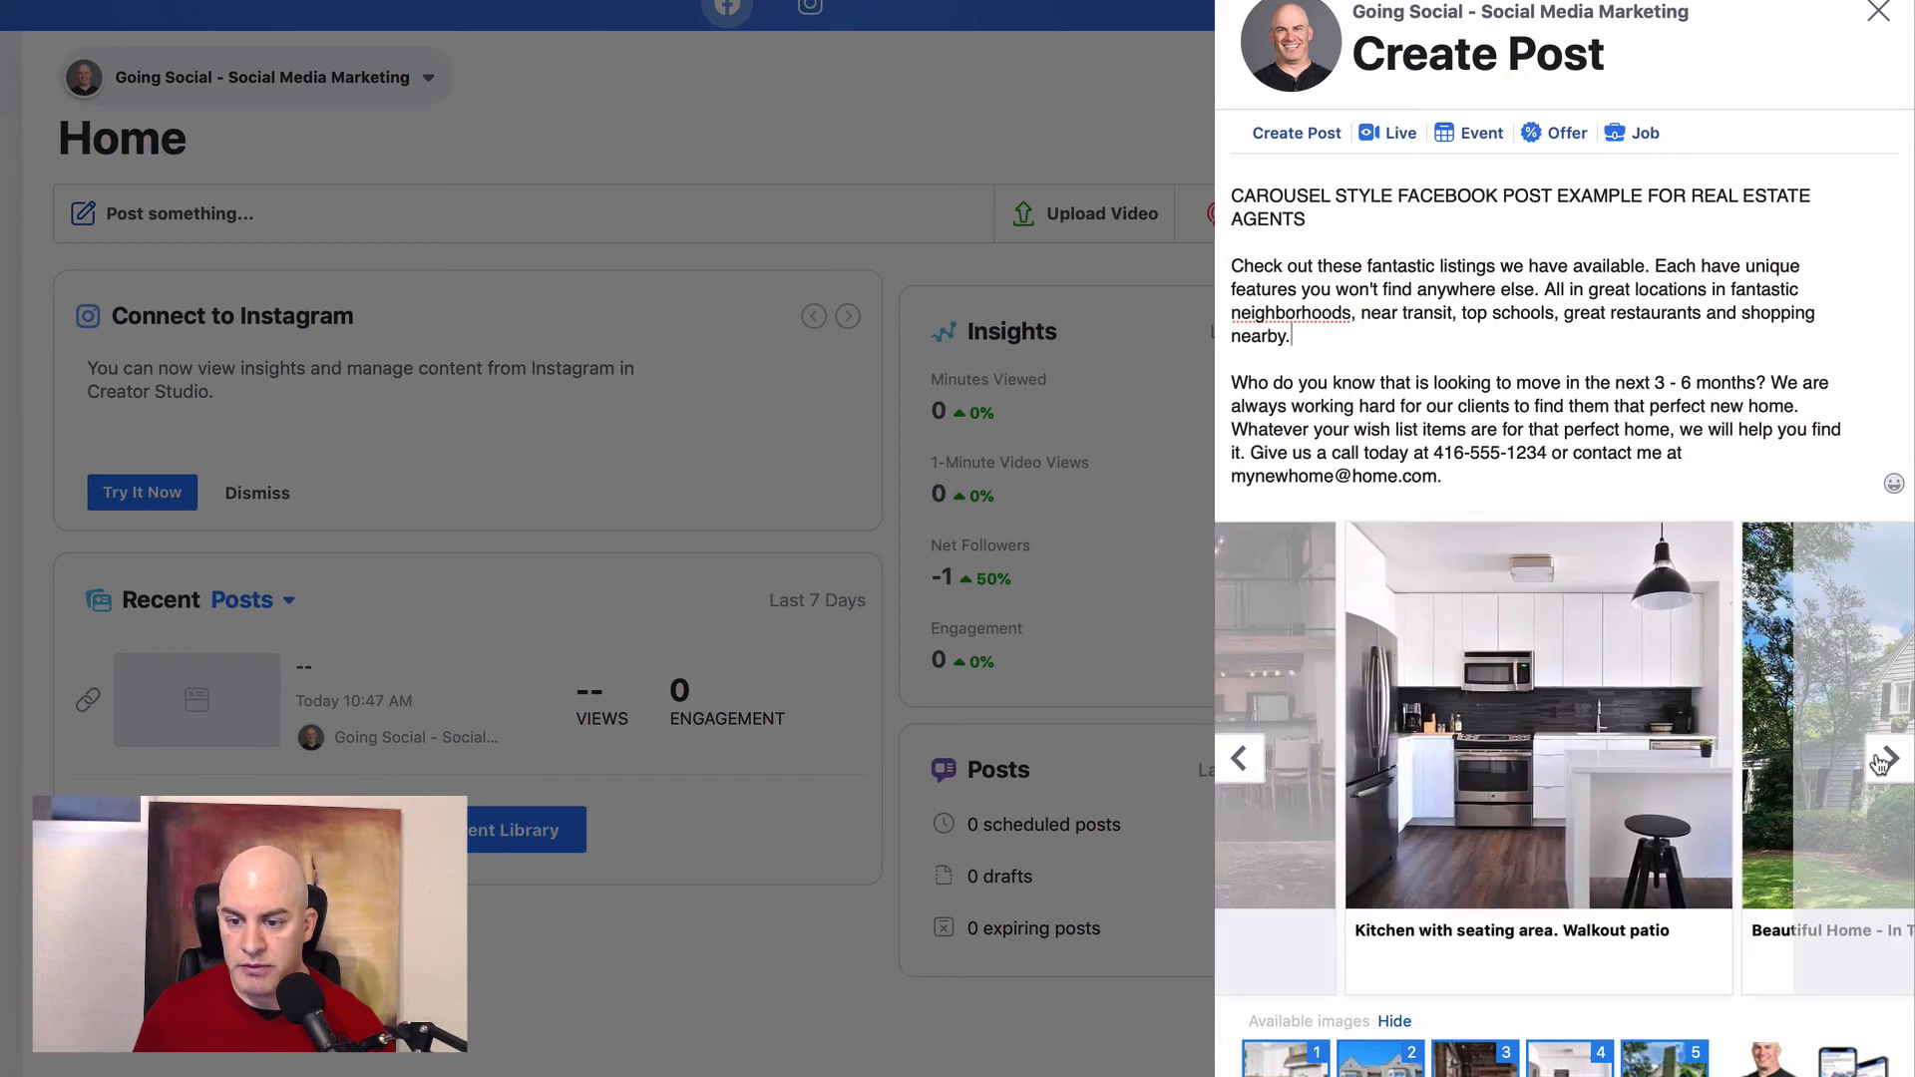
pyautogui.click(1538, 853)
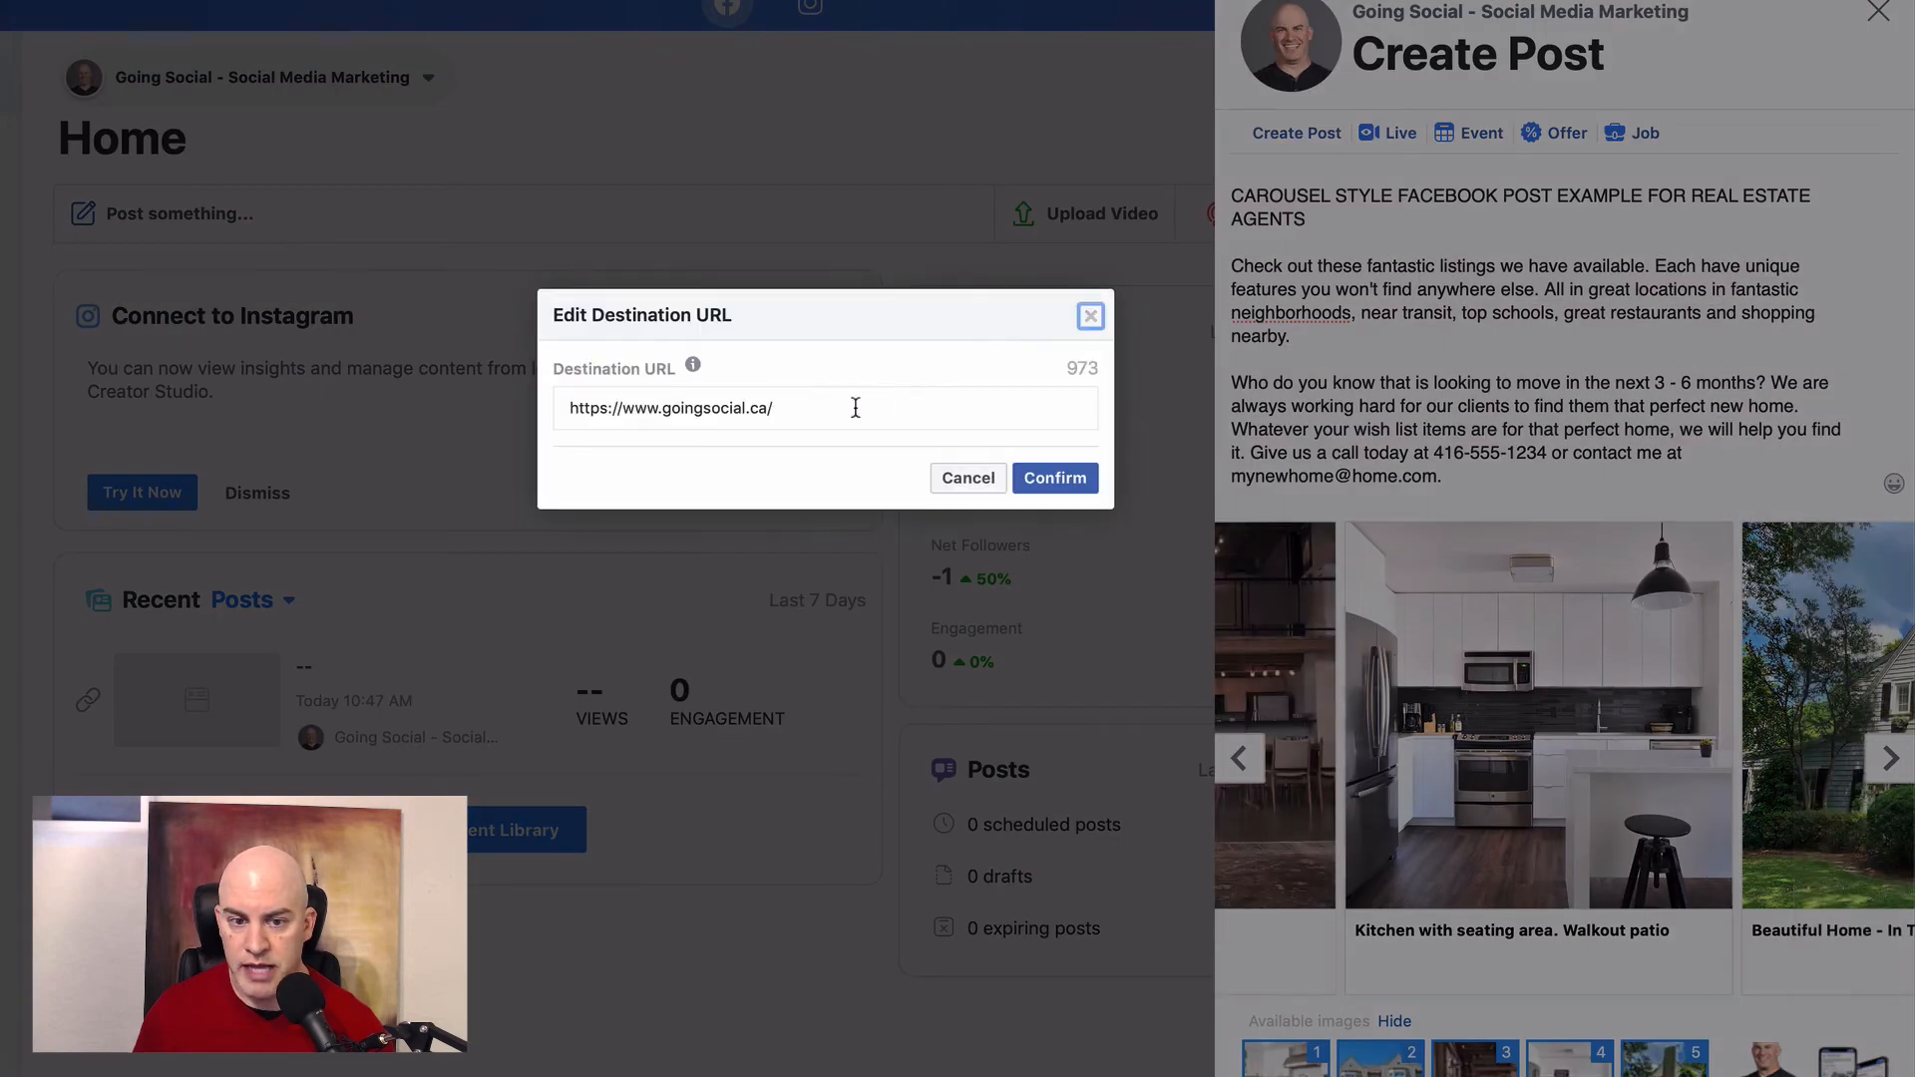
pyautogui.click(1090, 317)
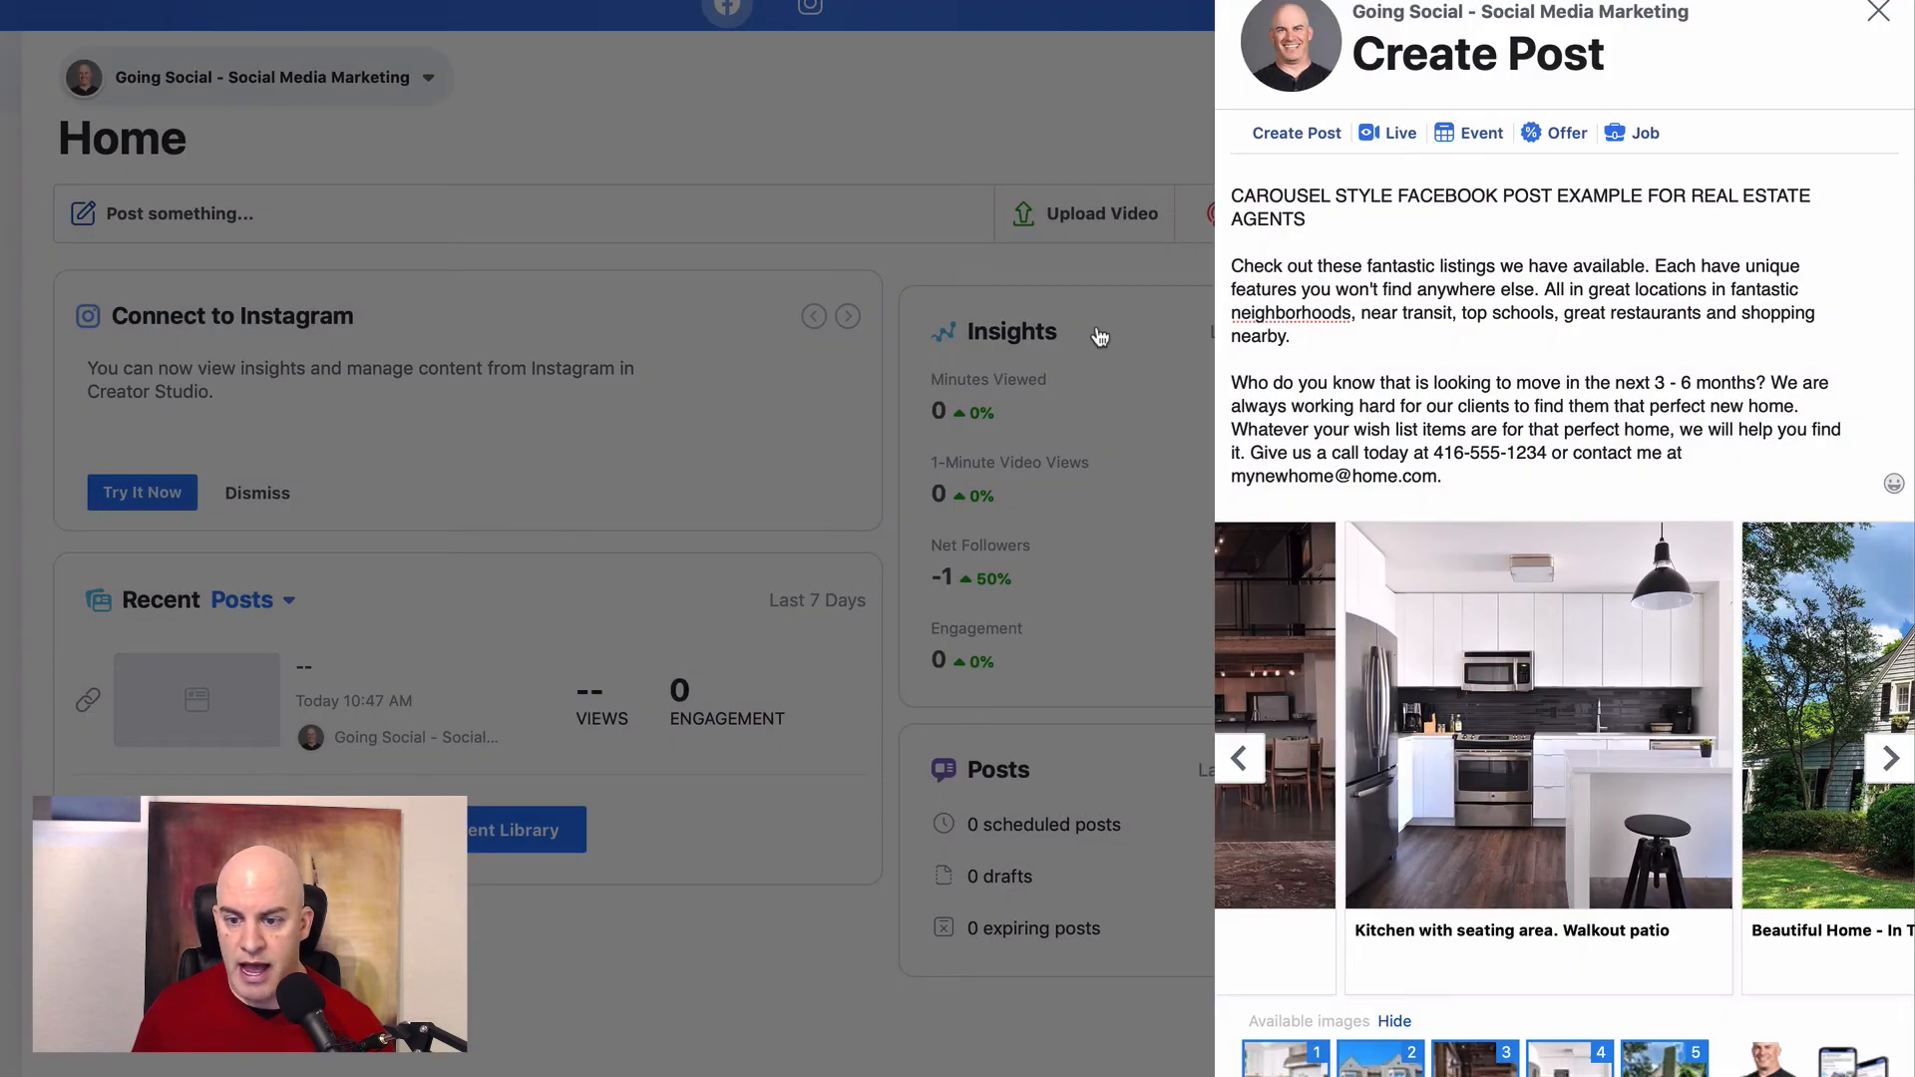
pyautogui.click(1890, 758)
pyautogui.click(1542, 855)
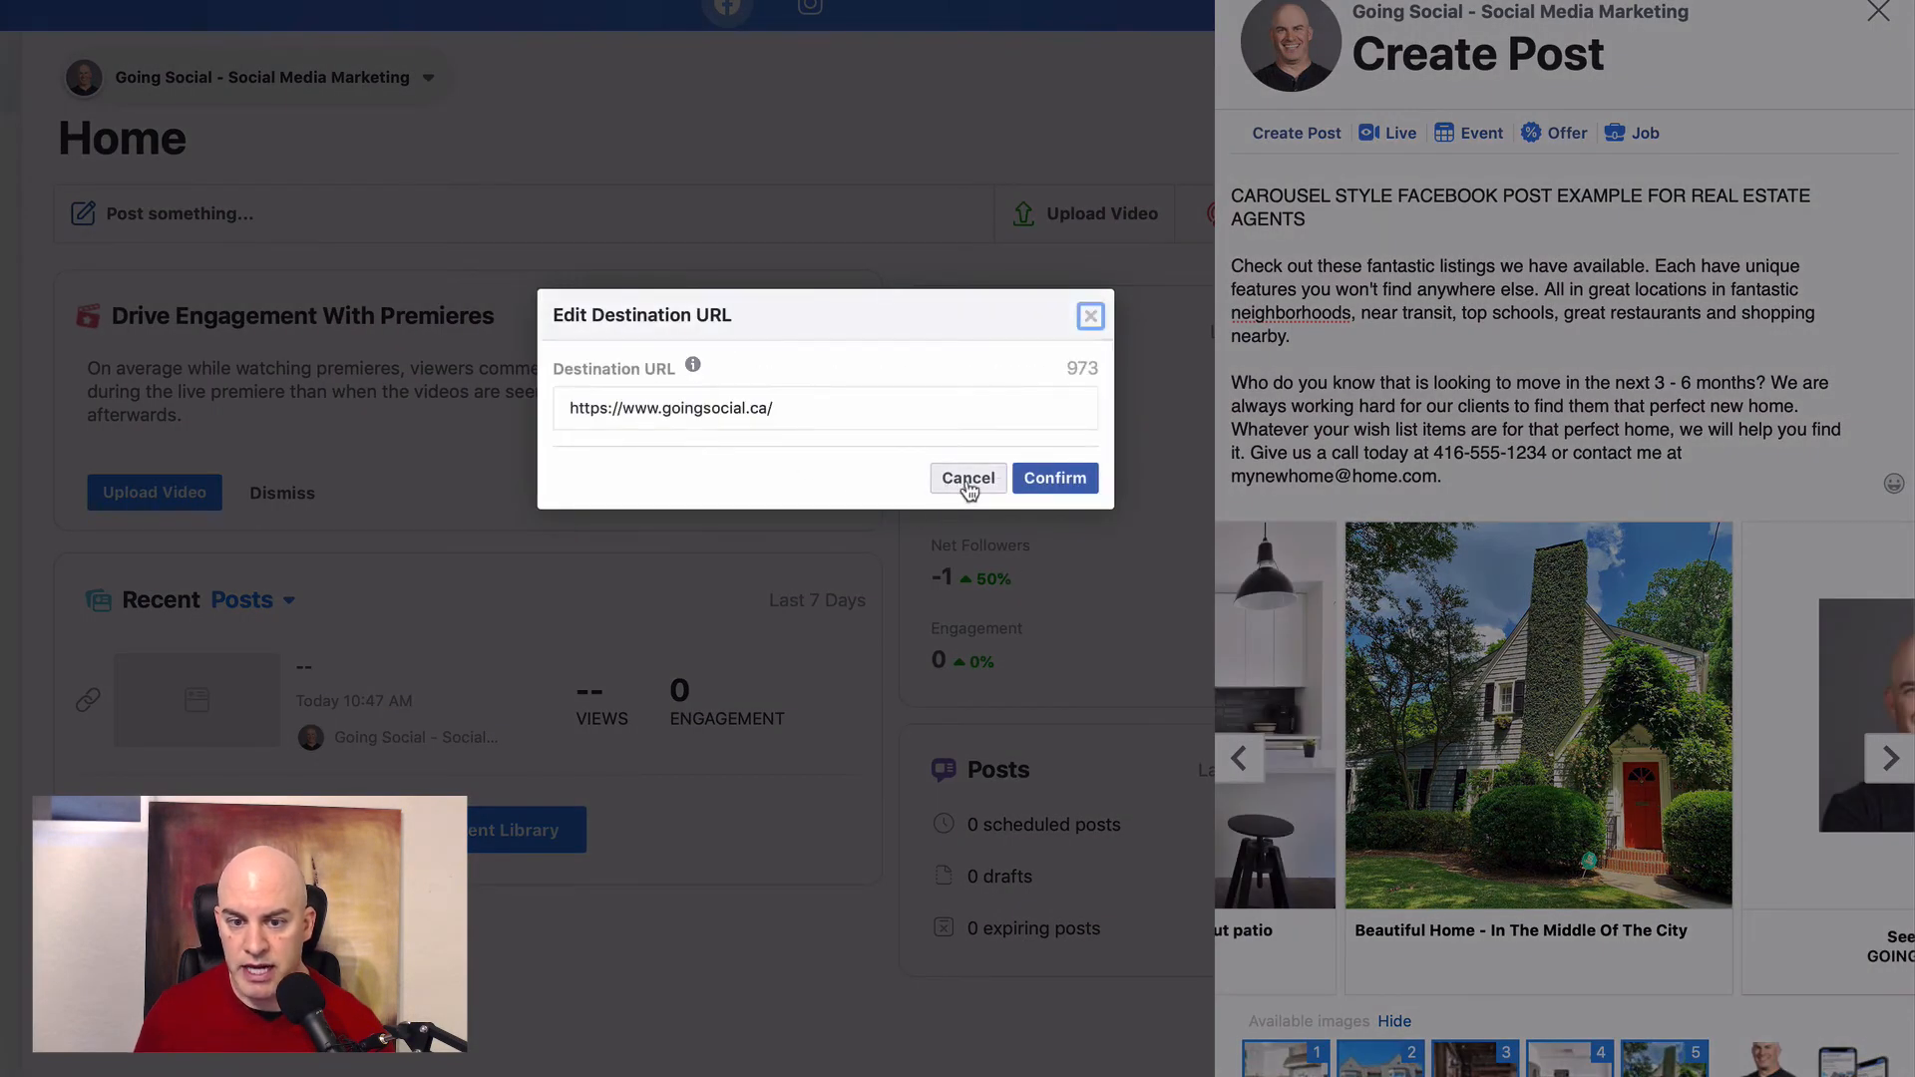
pyautogui.click(1049, 481)
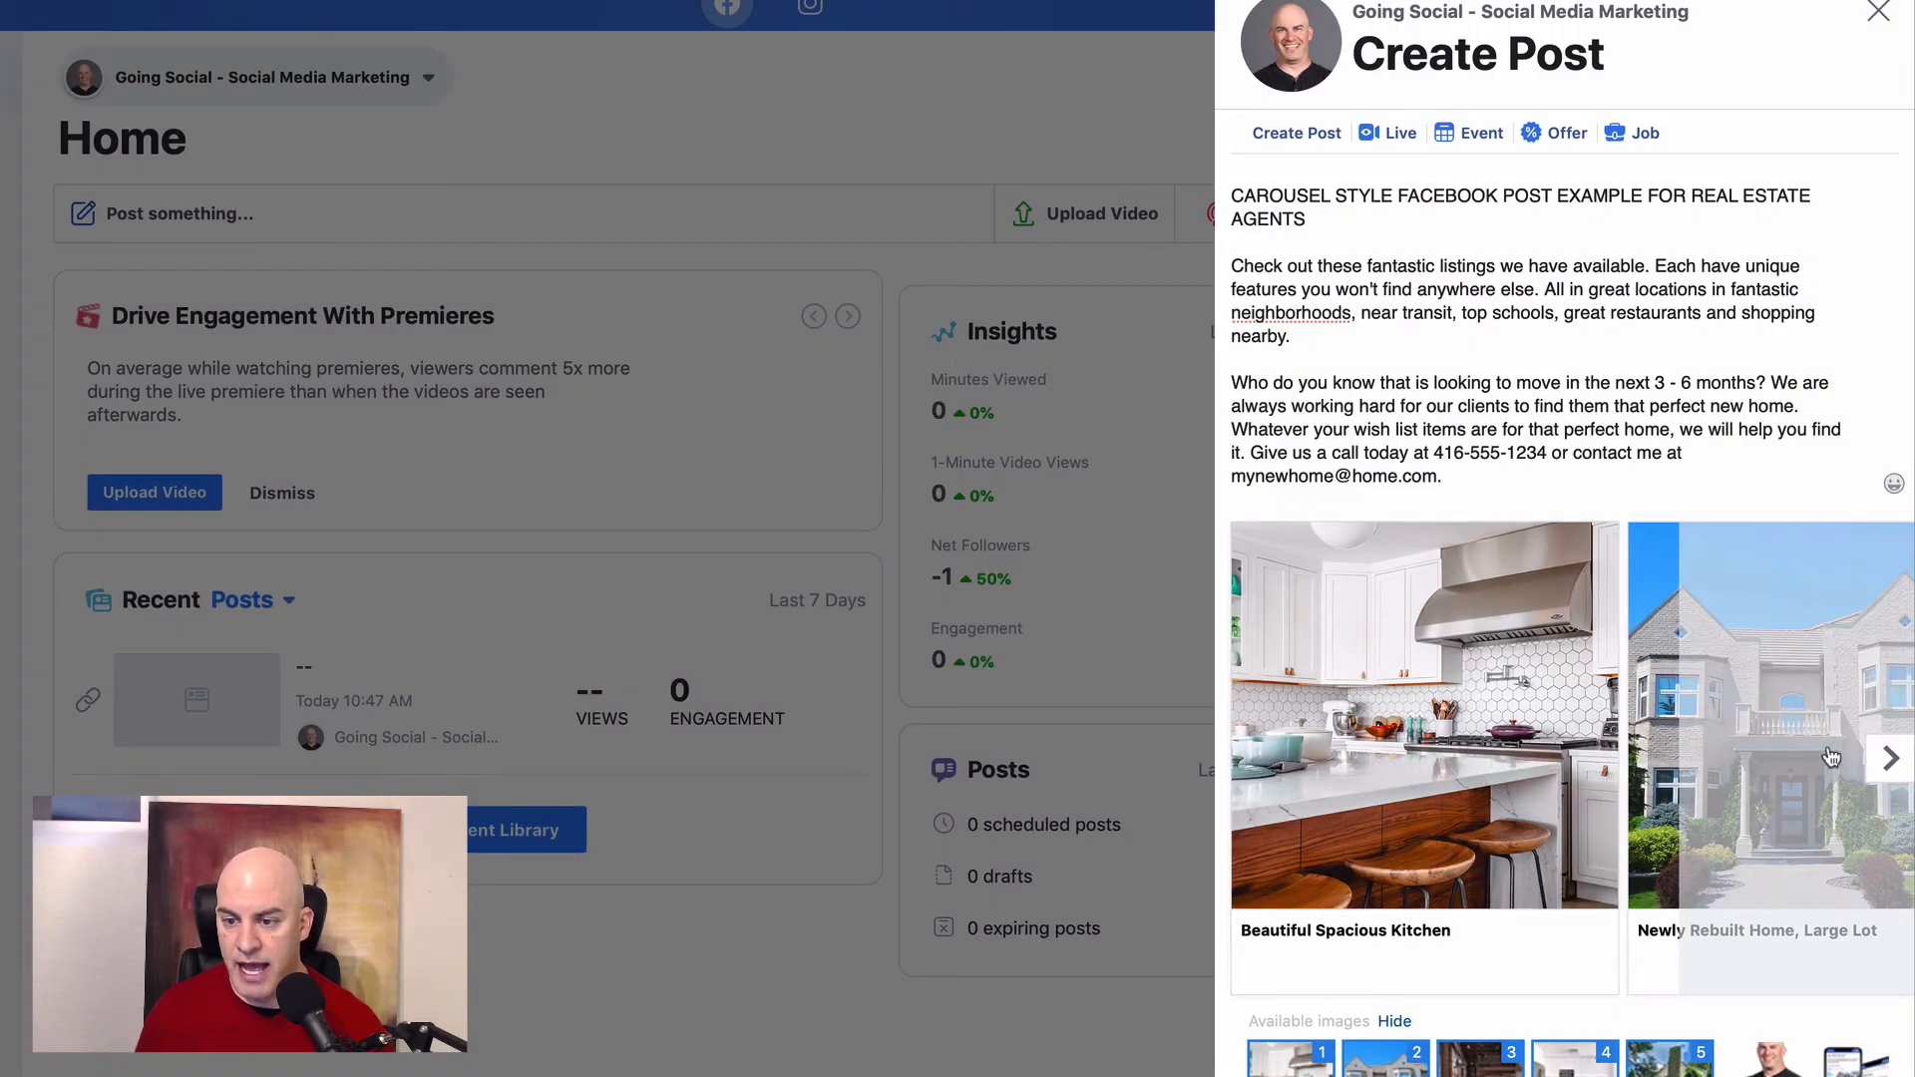
# Step: Review all carousel cards through to the closing website card, along with the post copy and the available images
pyautogui.click(1888, 760)
pyautogui.click(1888, 760)
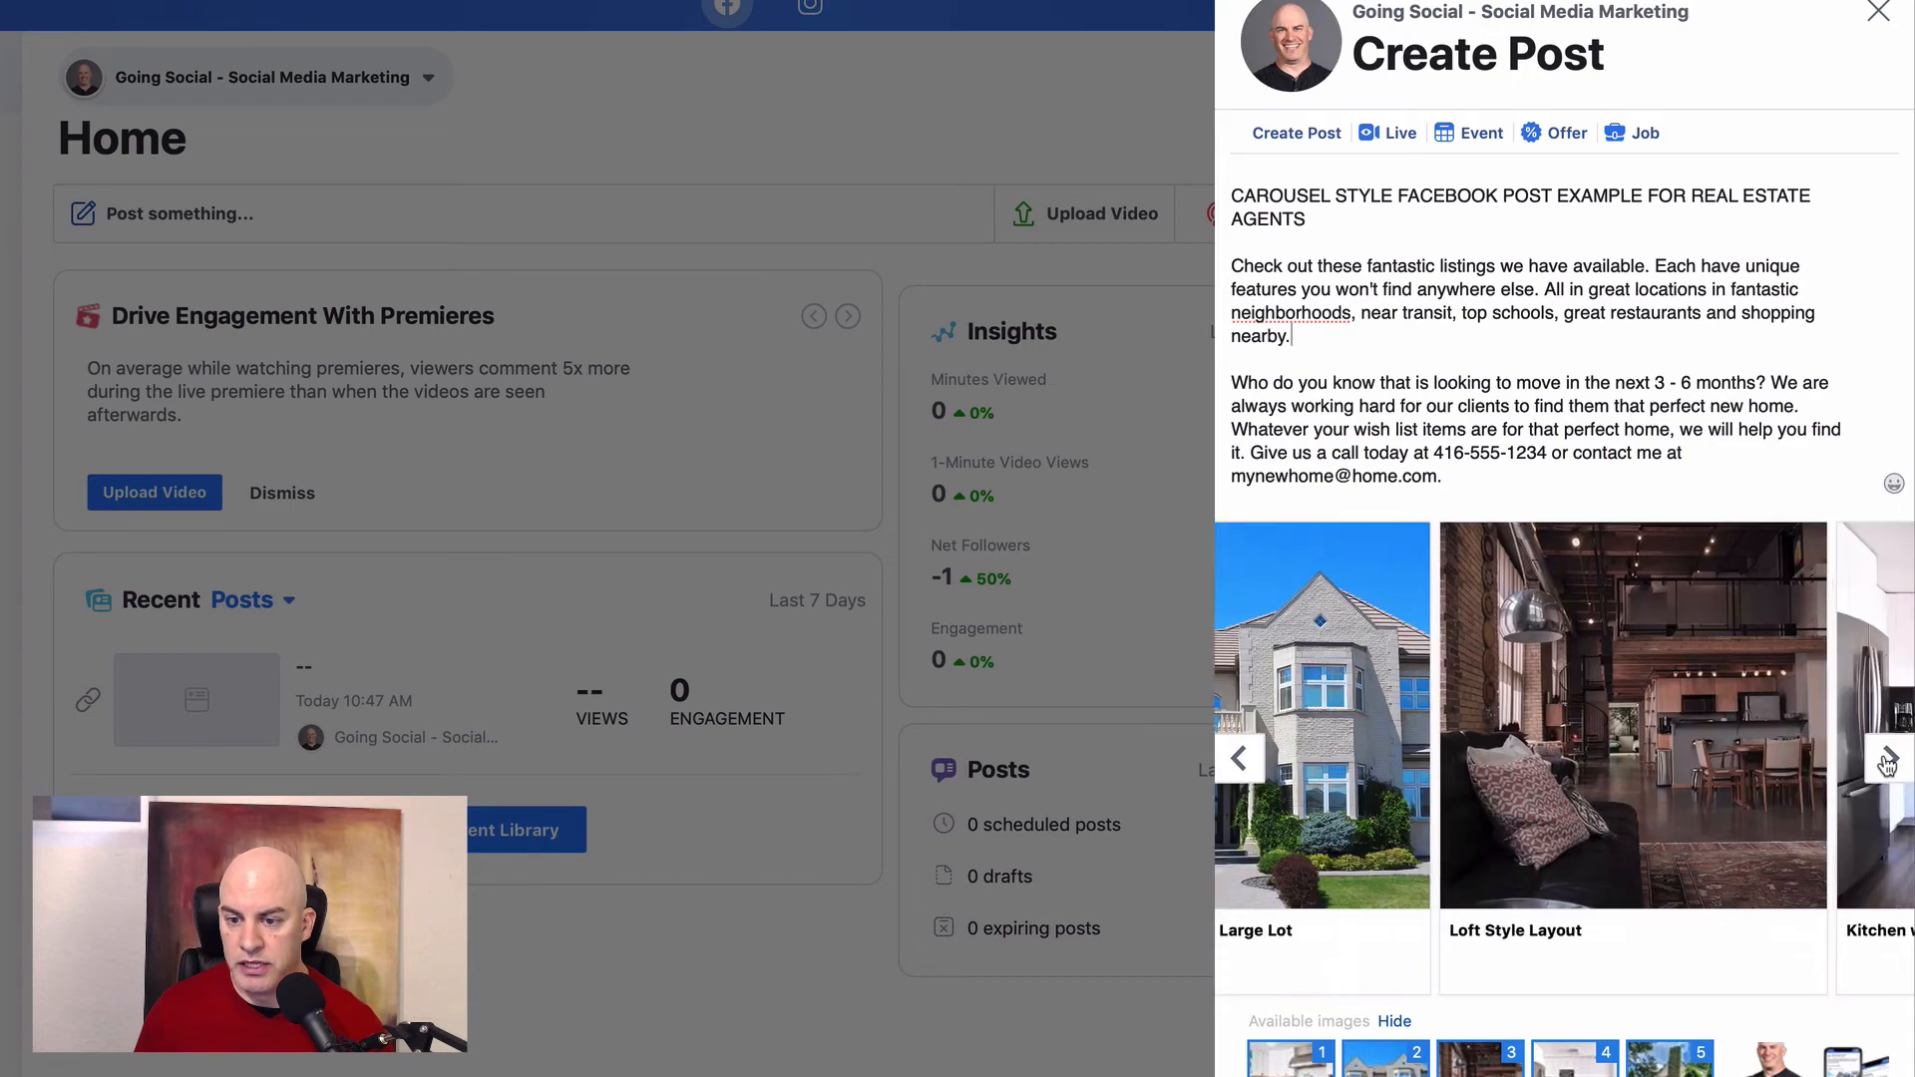
pyautogui.click(1888, 760)
pyautogui.click(1888, 760)
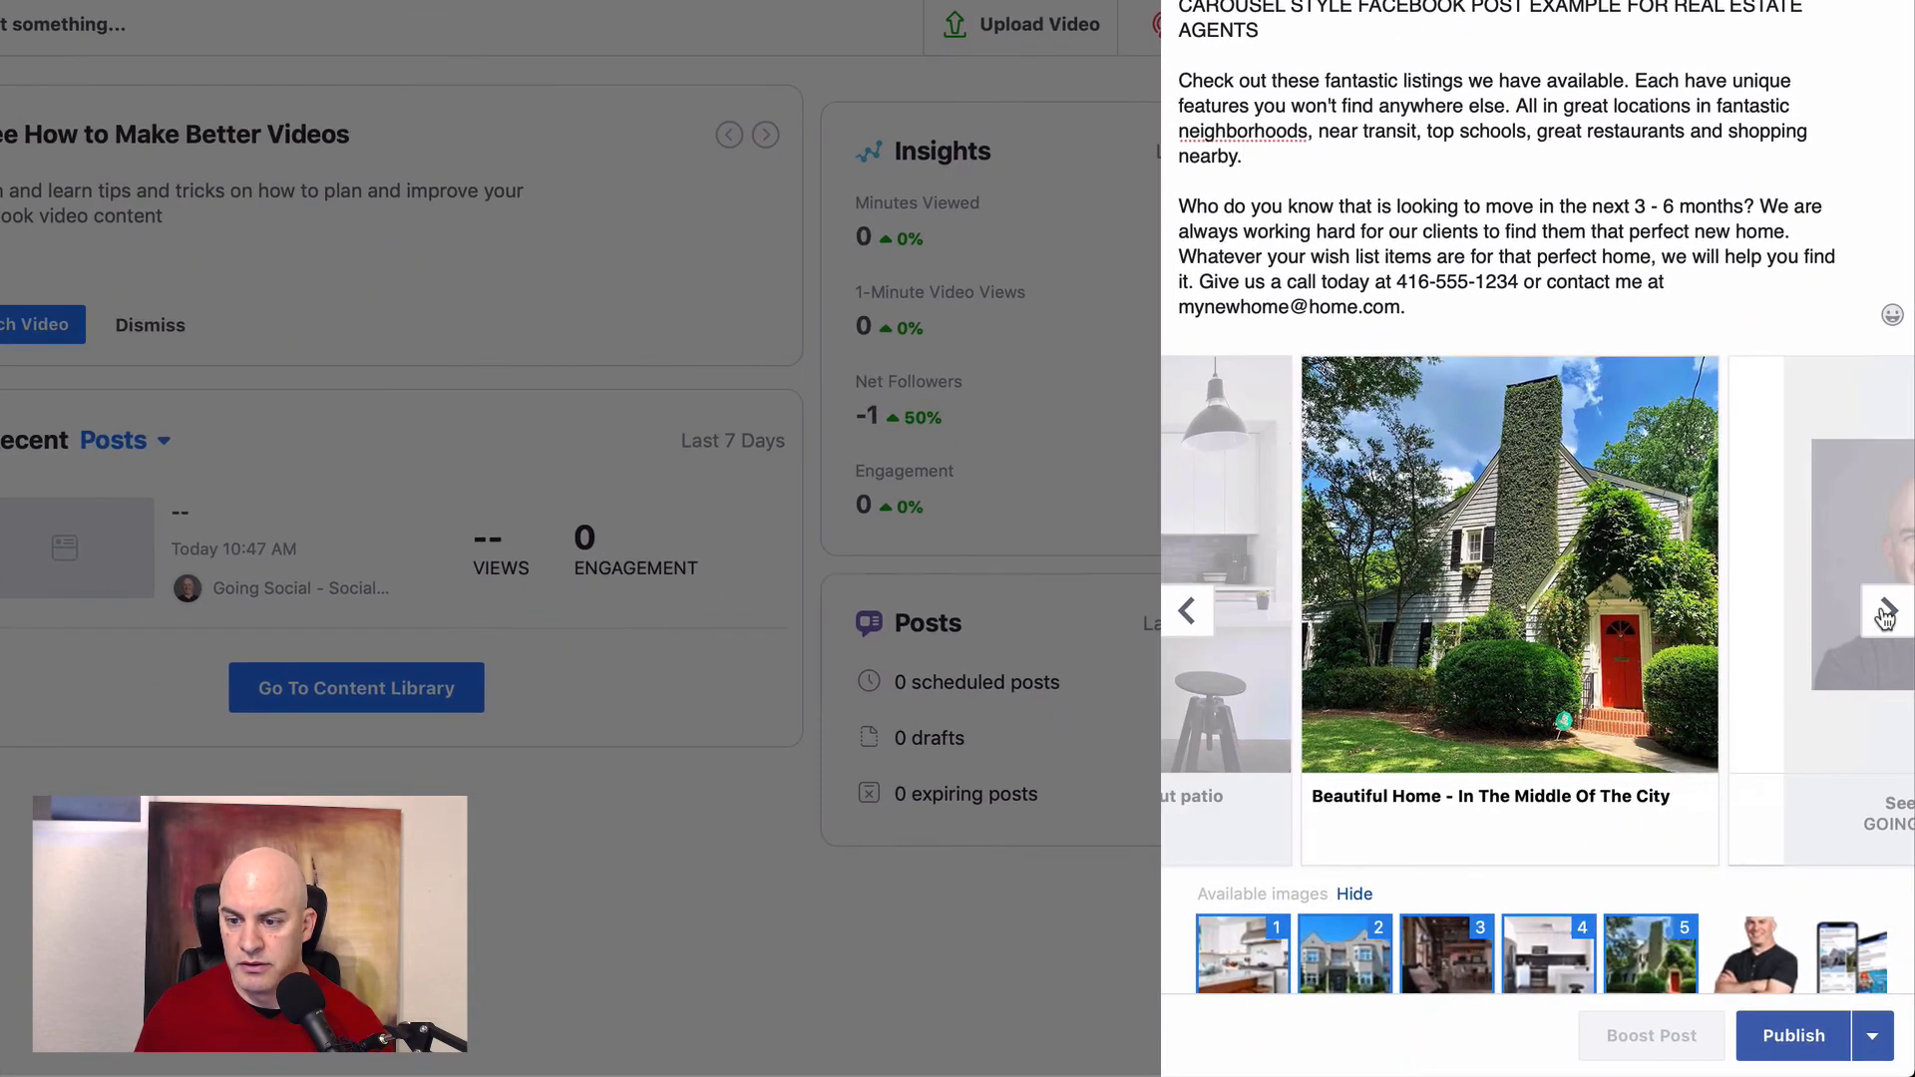
pyautogui.click(1888, 760)
pyautogui.scroll(-5, 1652, 579)
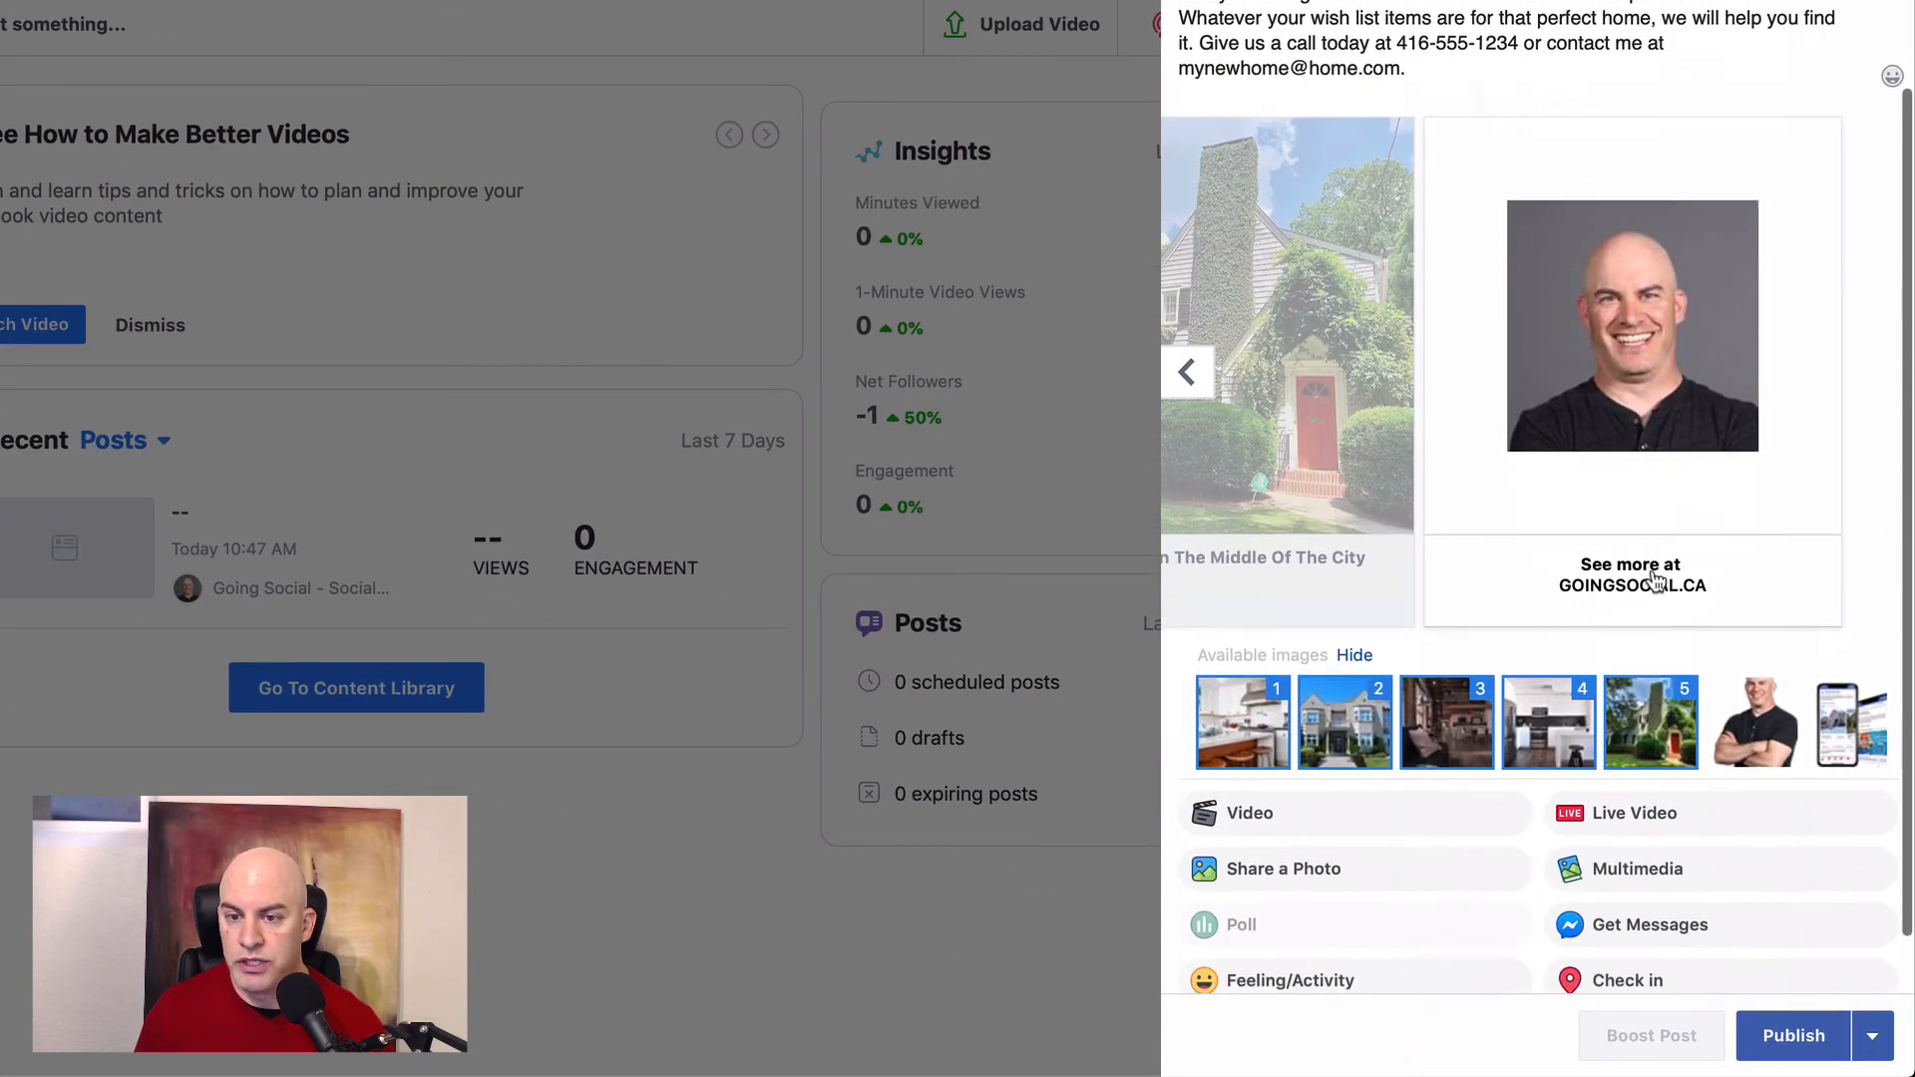
pyautogui.scroll(5, 1652, 578)
pyautogui.scroll(-1, 1651, 568)
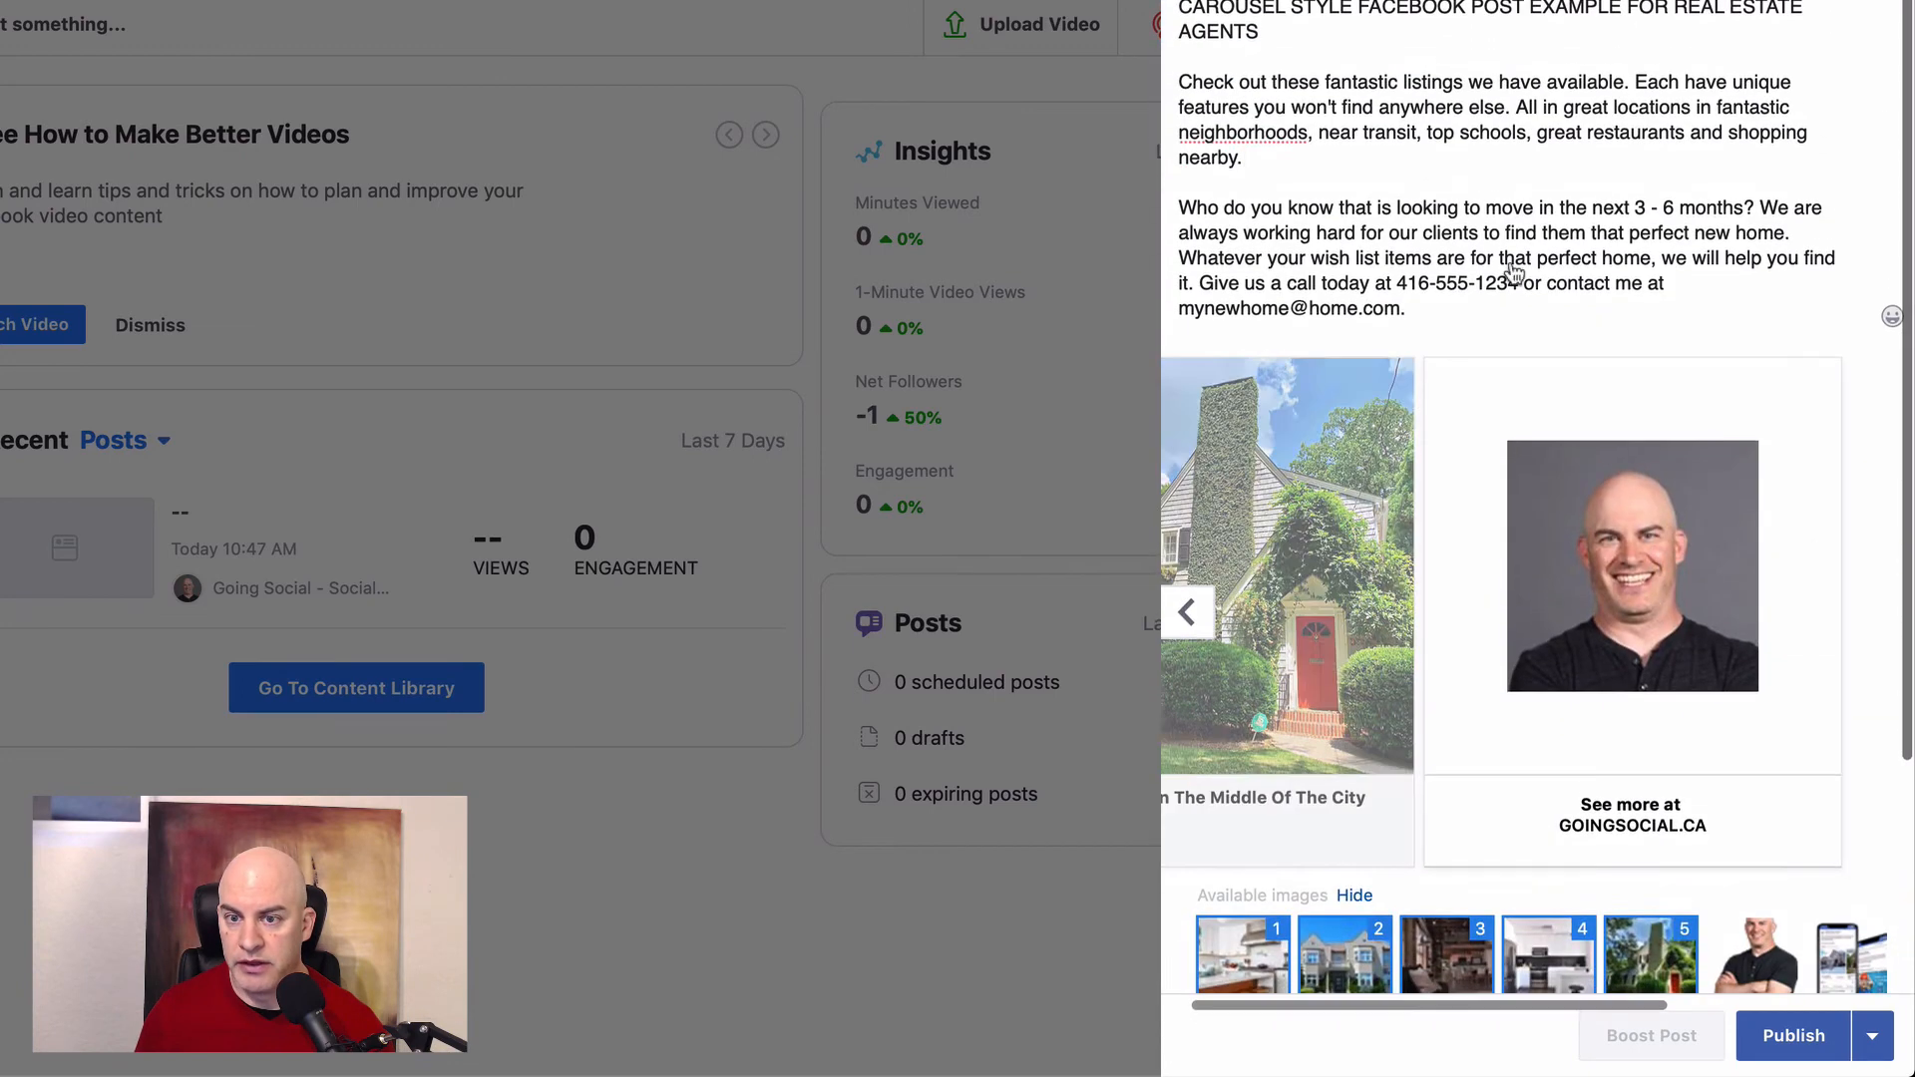
pyautogui.hscroll(2, 1889, 933)
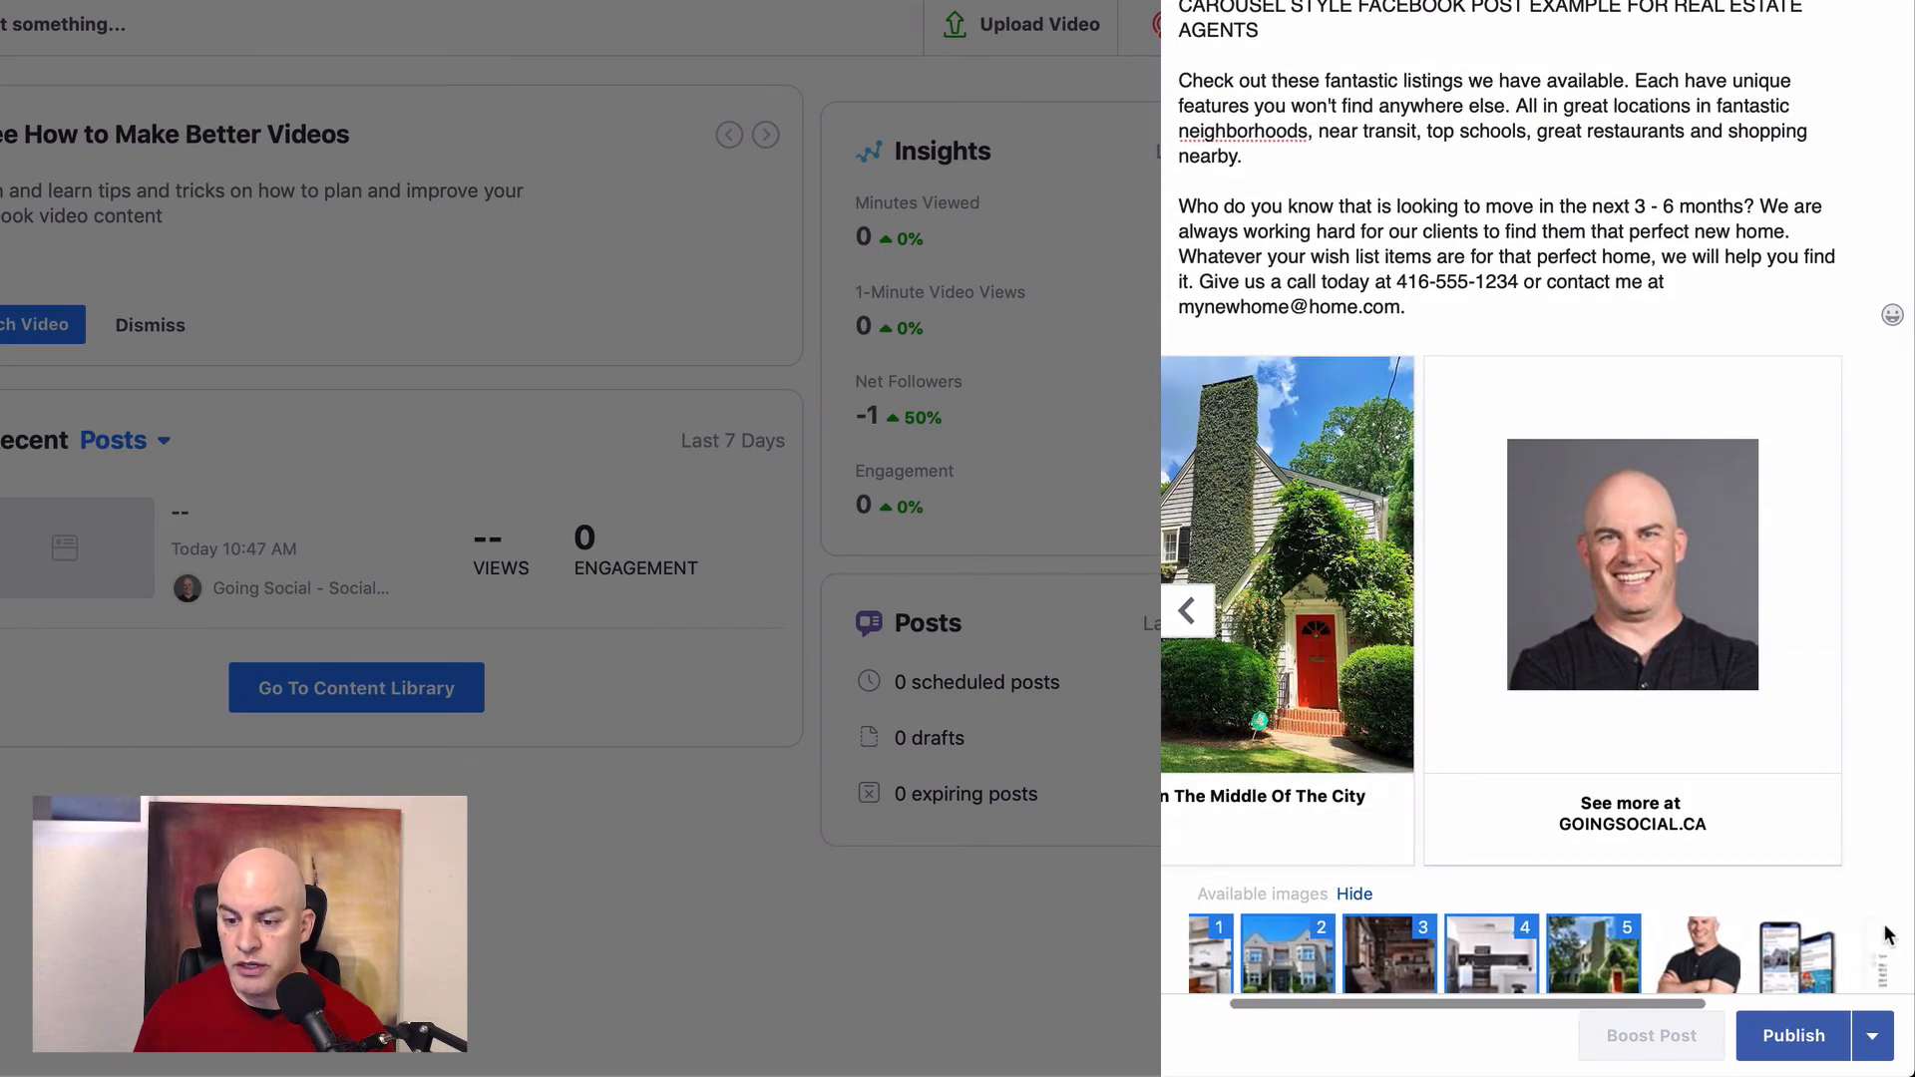
# Step: Check the remaining available images and the scheduling options for the carousel post, leaving it unscheduled
pyautogui.hscroll(5, 1704, 926)
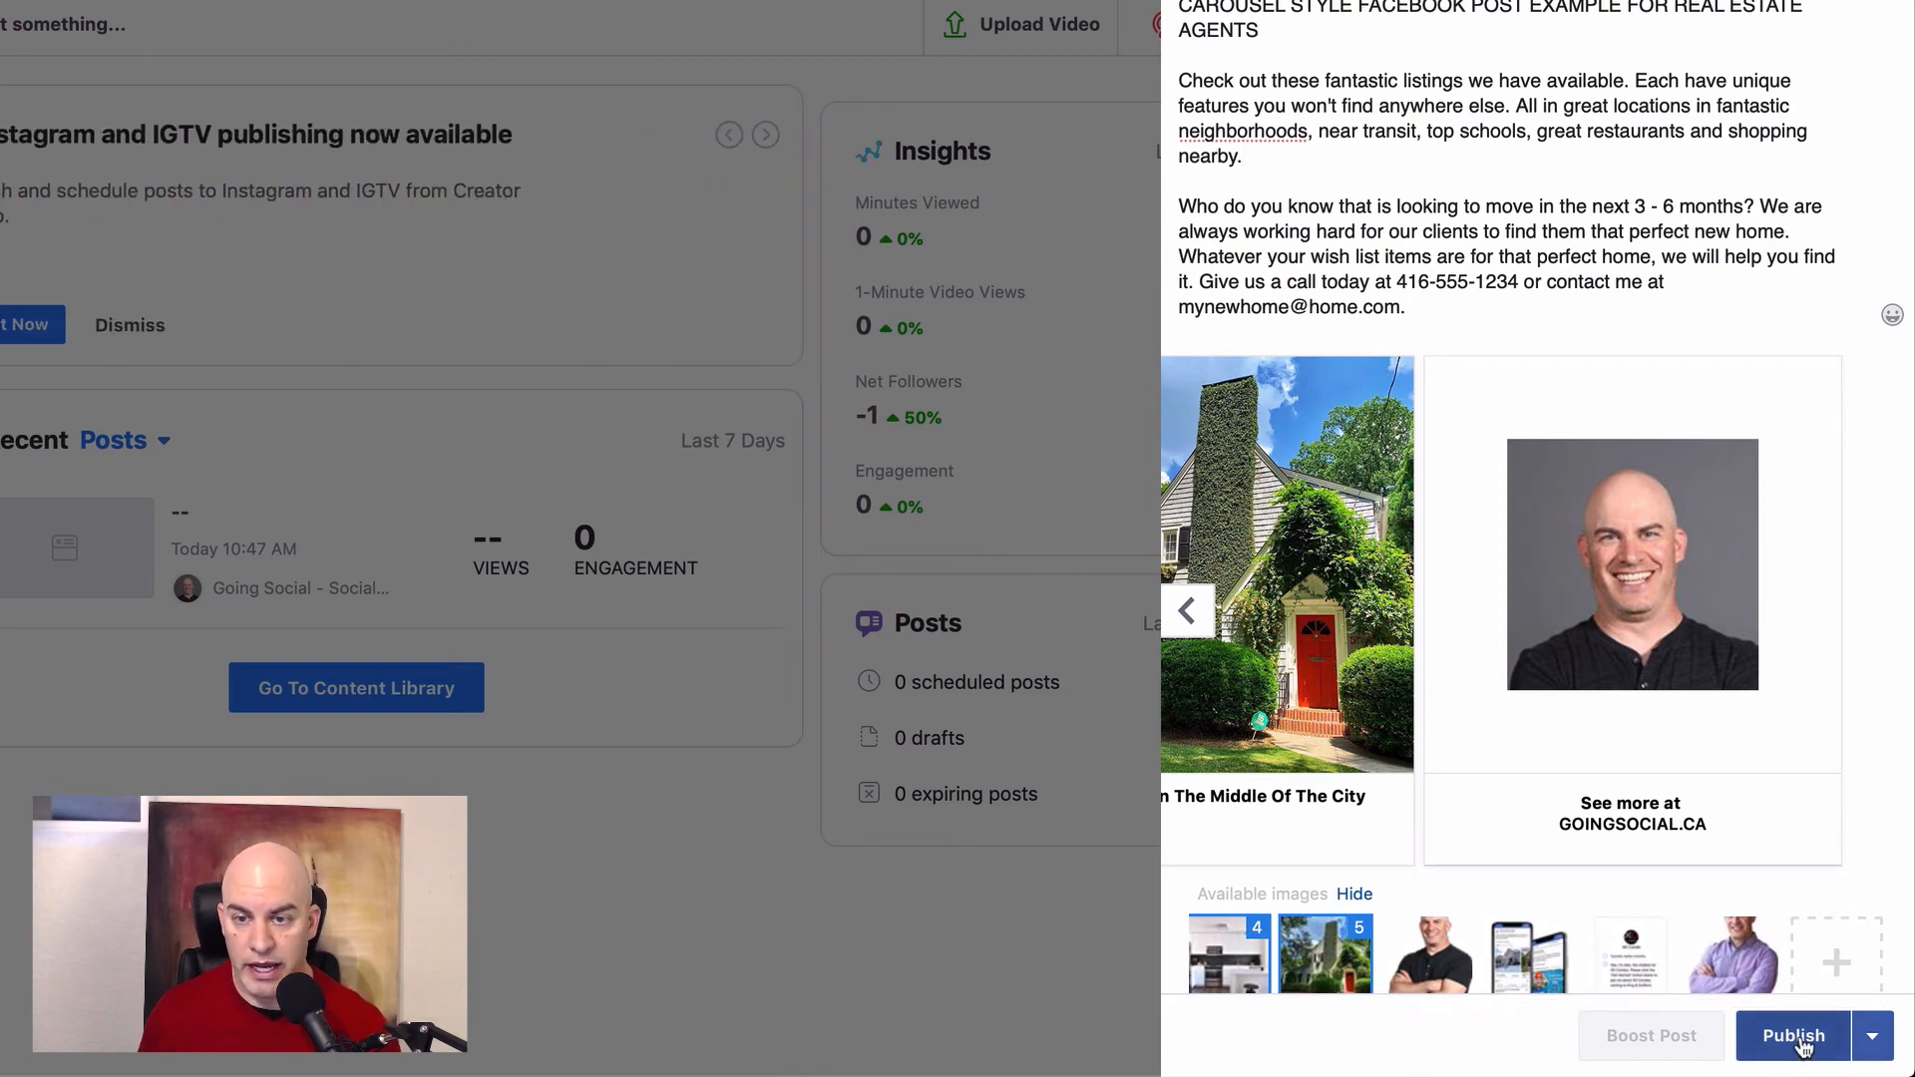
pyautogui.click(1880, 1055)
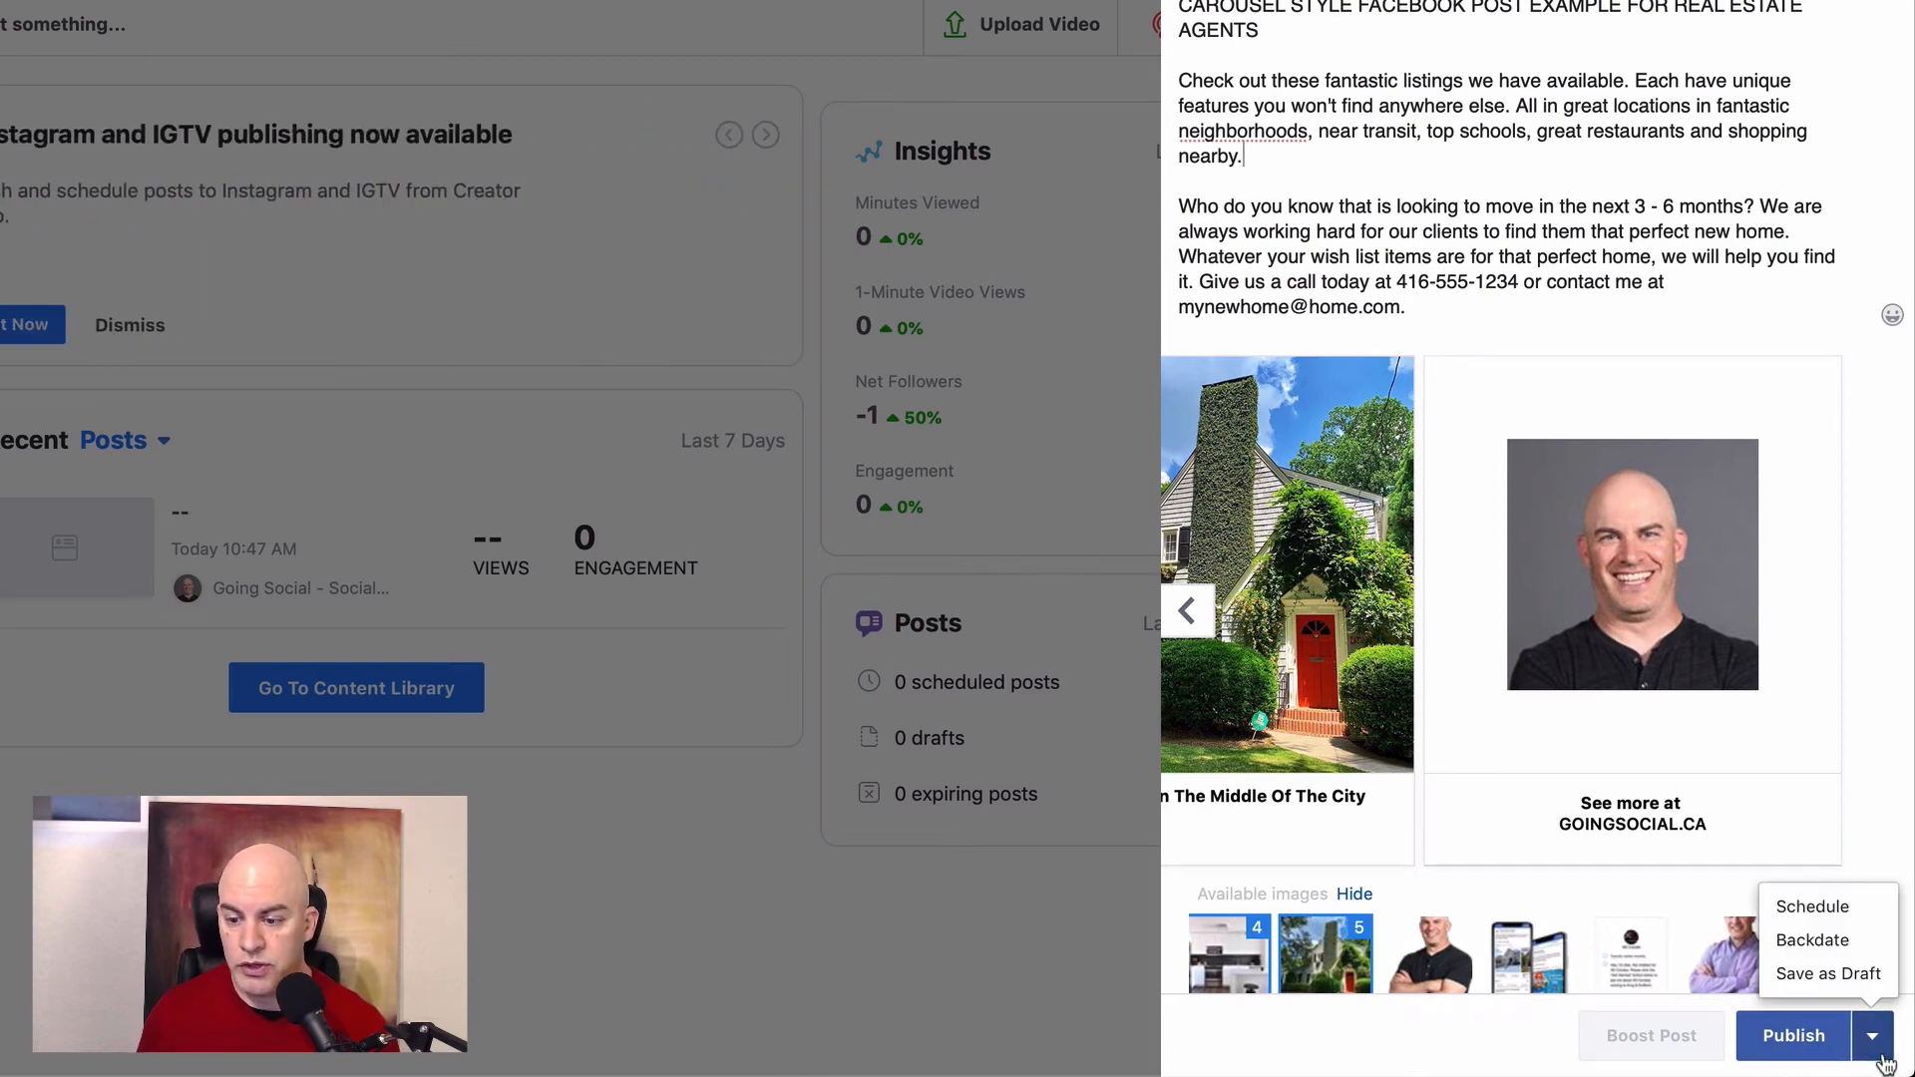
pyautogui.click(1838, 908)
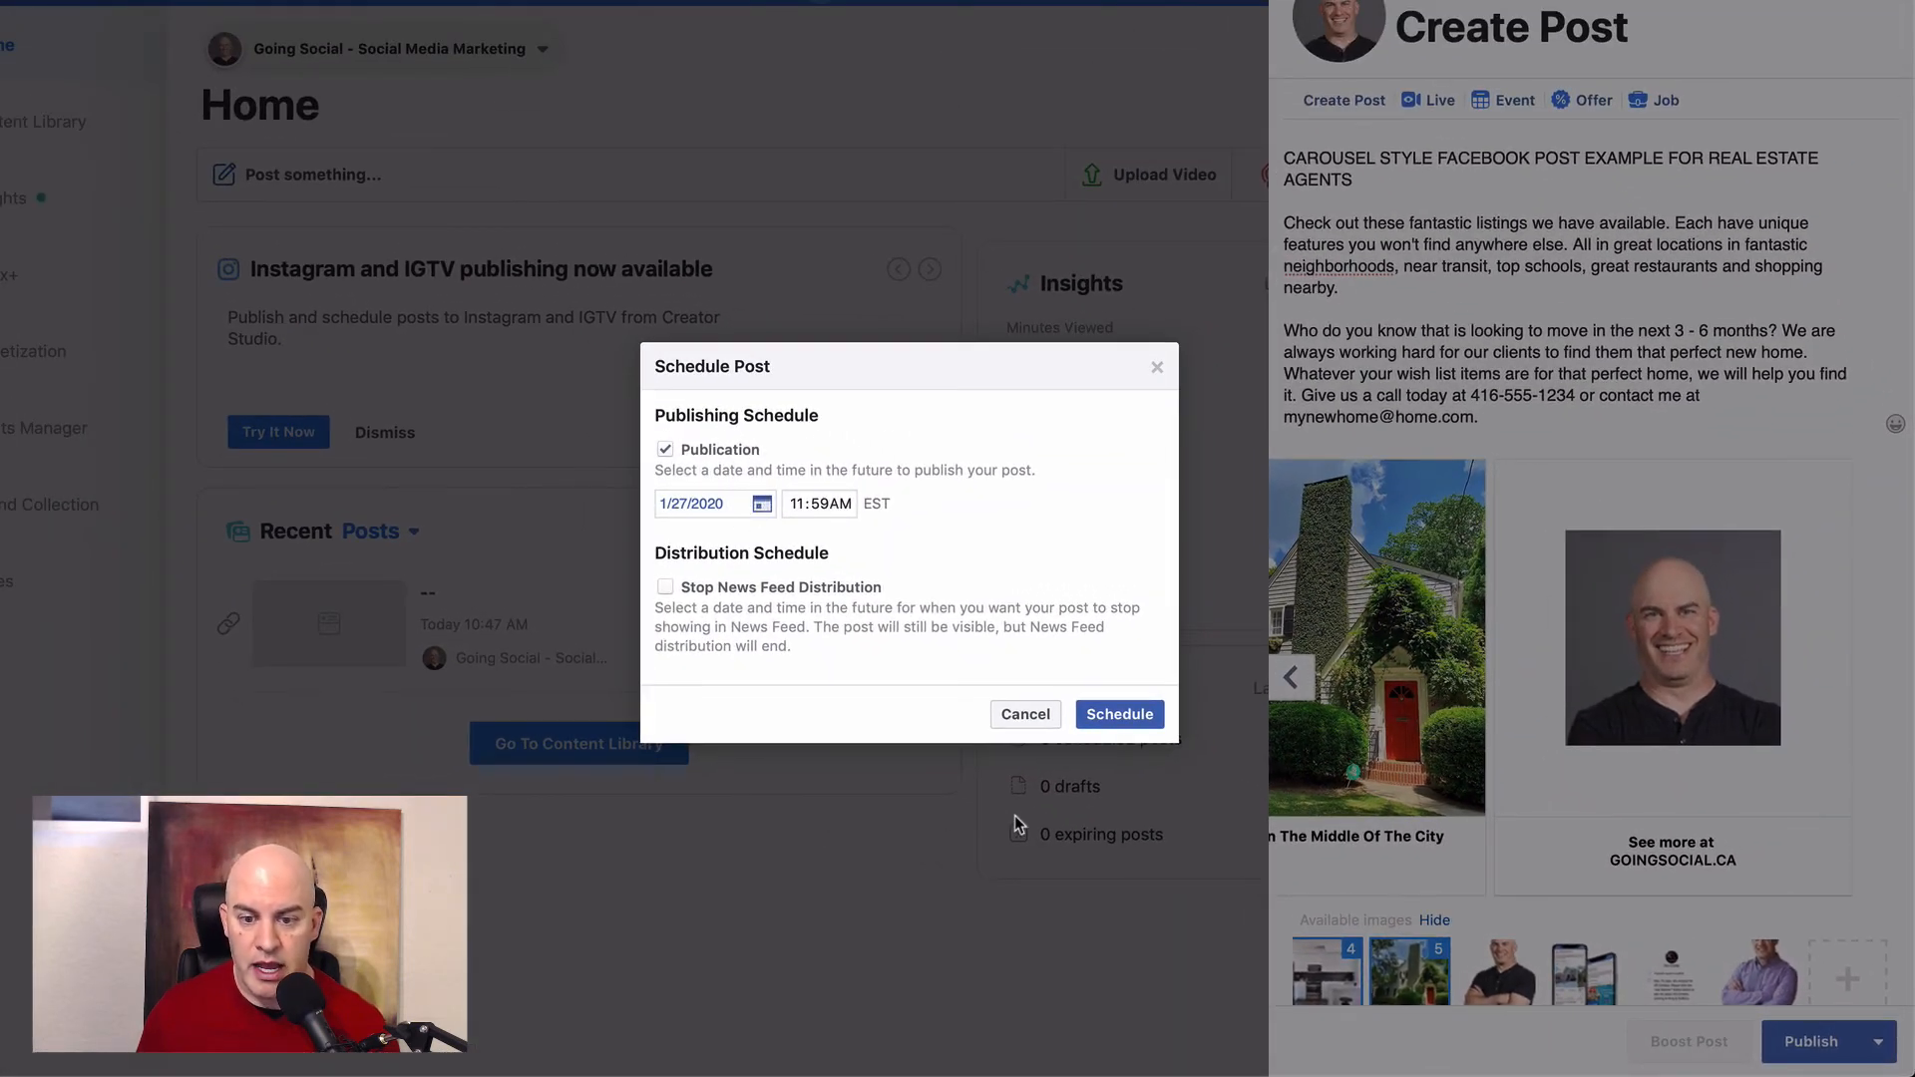
pyautogui.click(1025, 714)
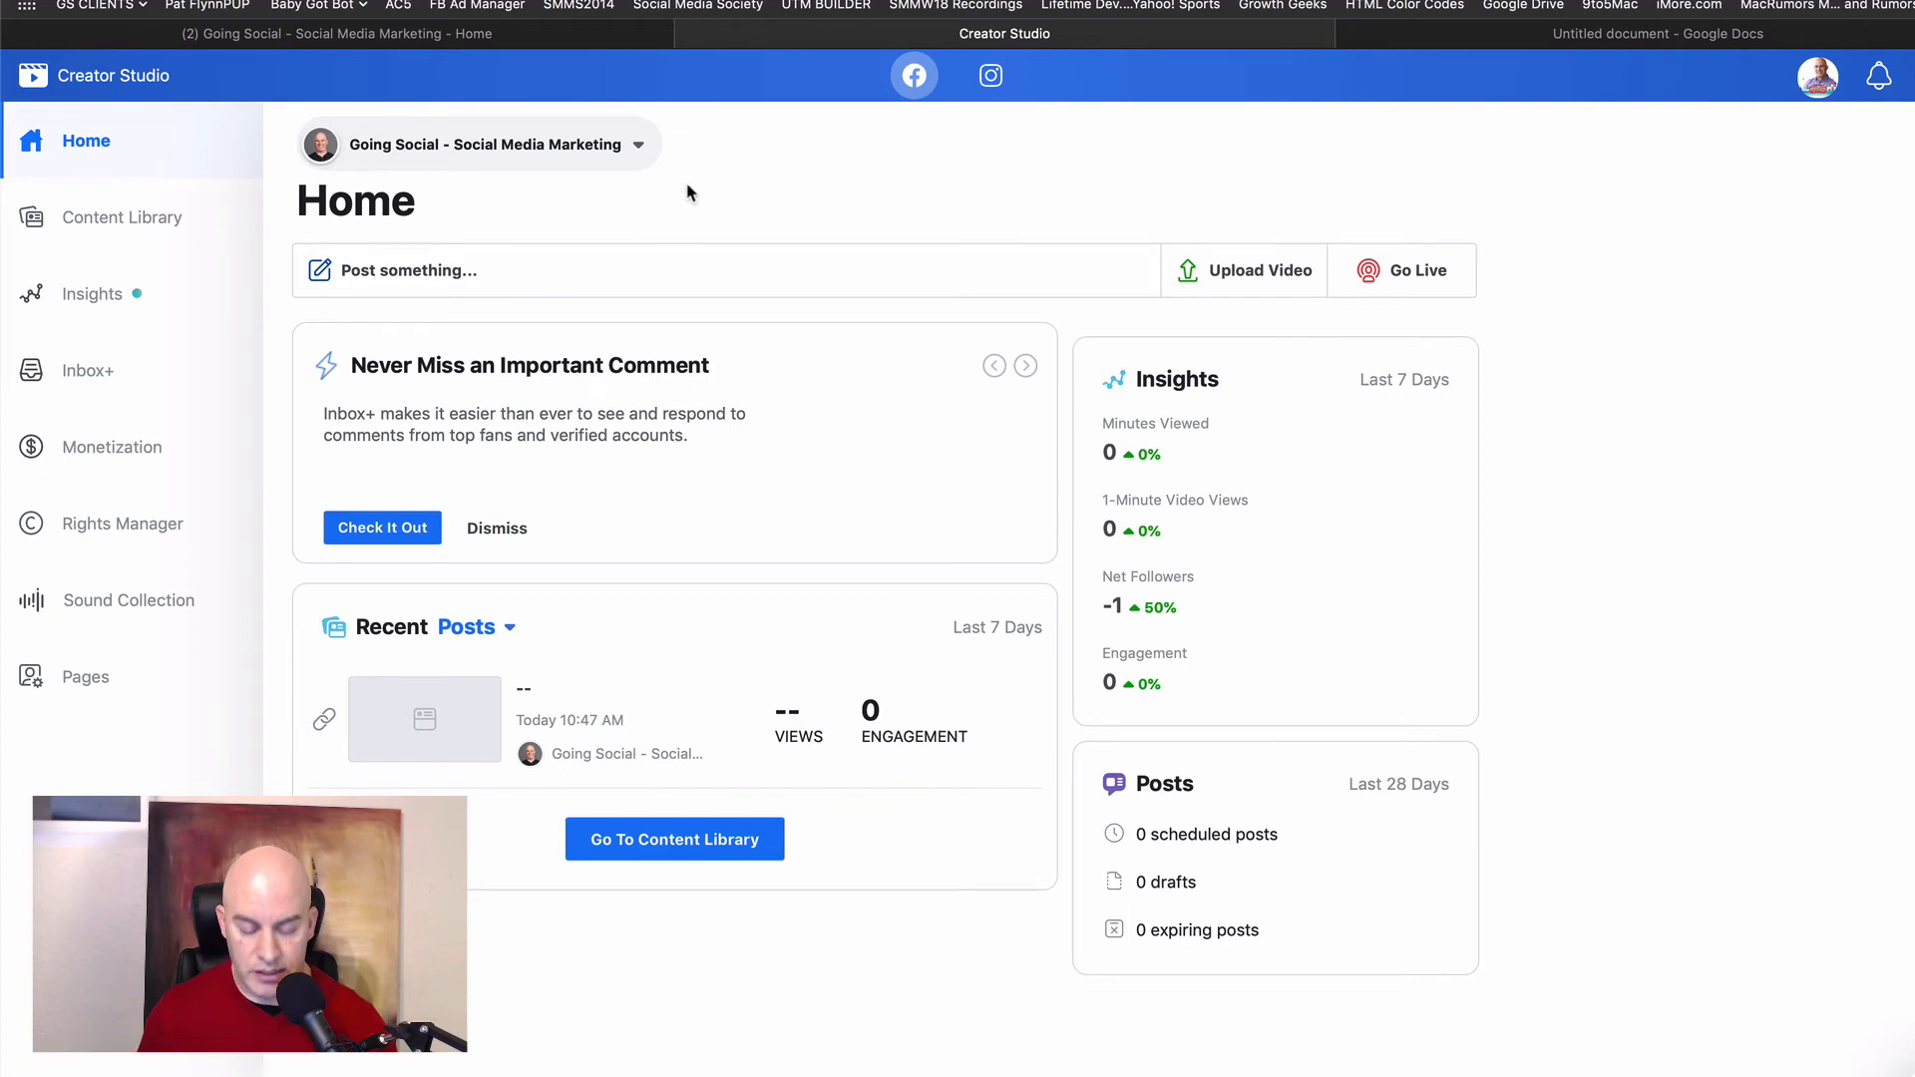
# Step: Open the Going Social Facebook page in a new browser tab, show its Posts section and dismiss the ad recommendations banner
pyautogui.press('super+t')
pyautogui.write('face')
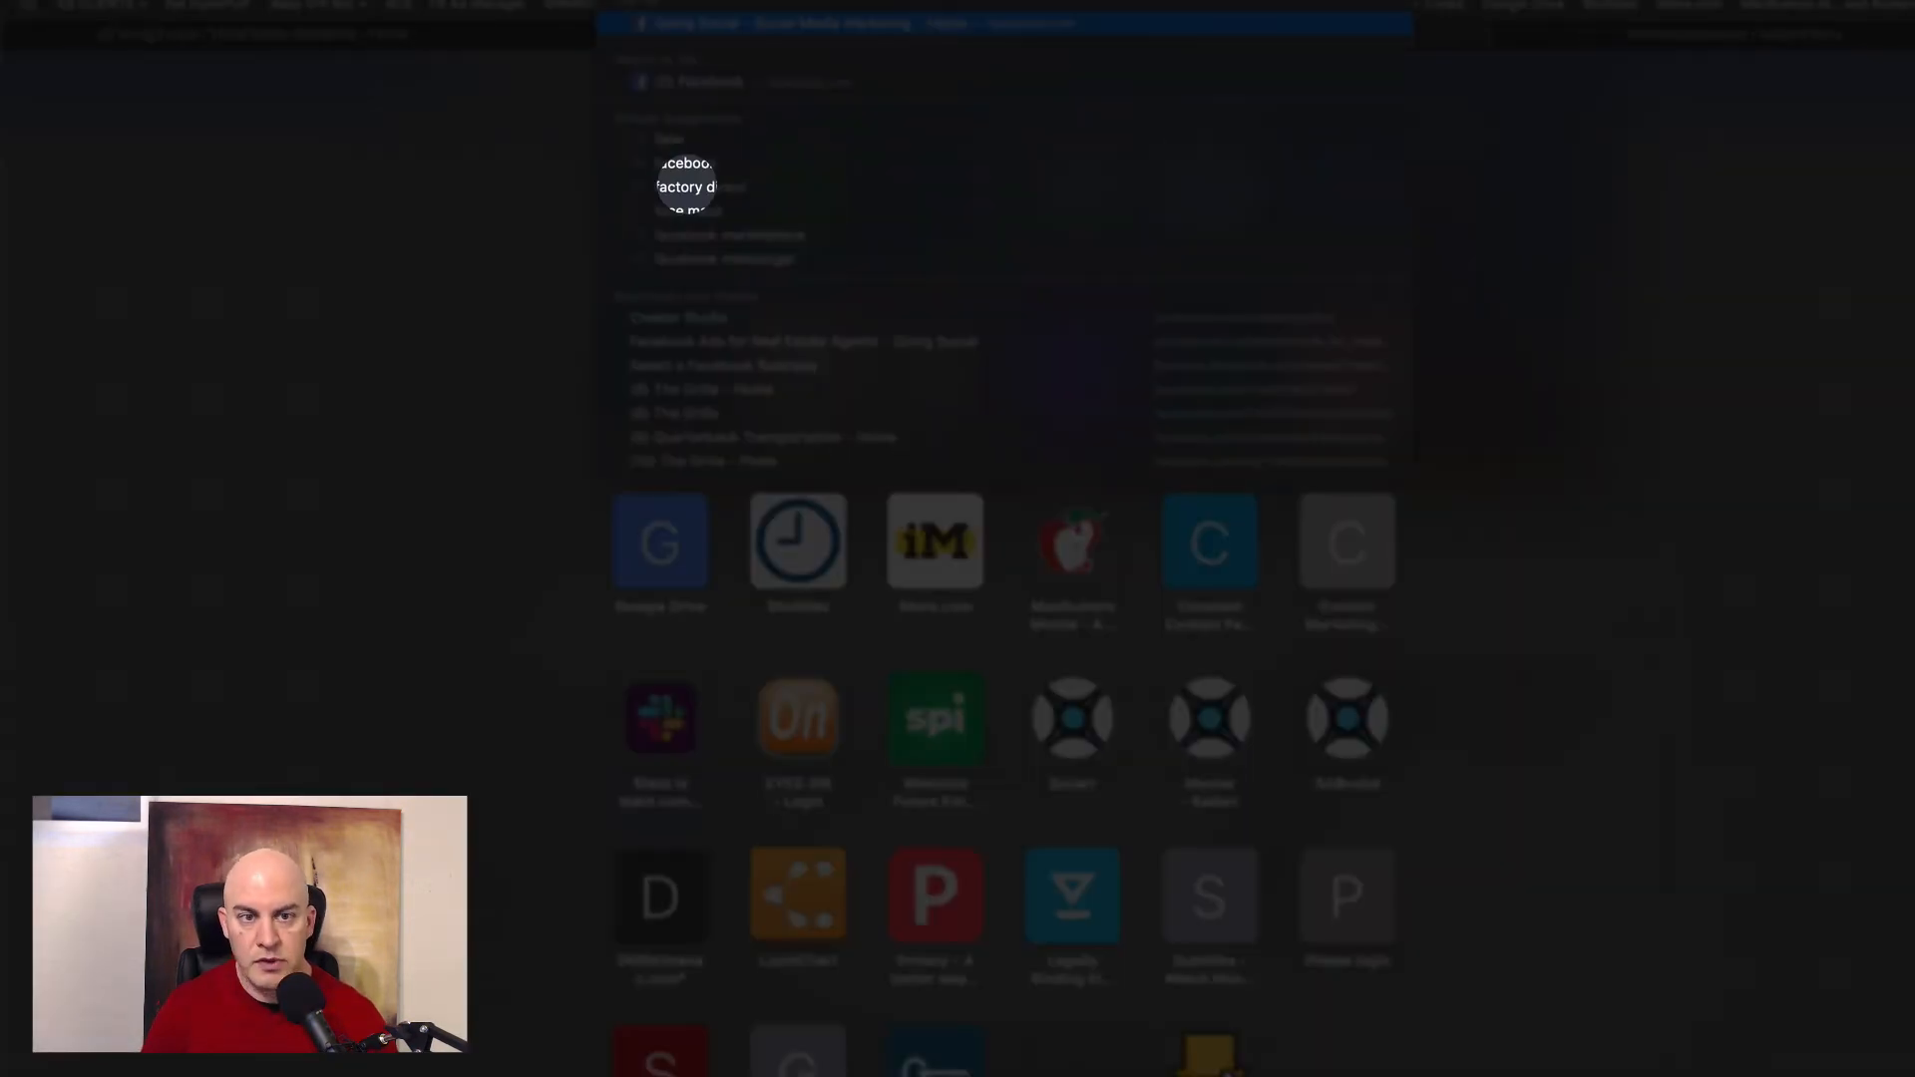
pyautogui.click(686, 196)
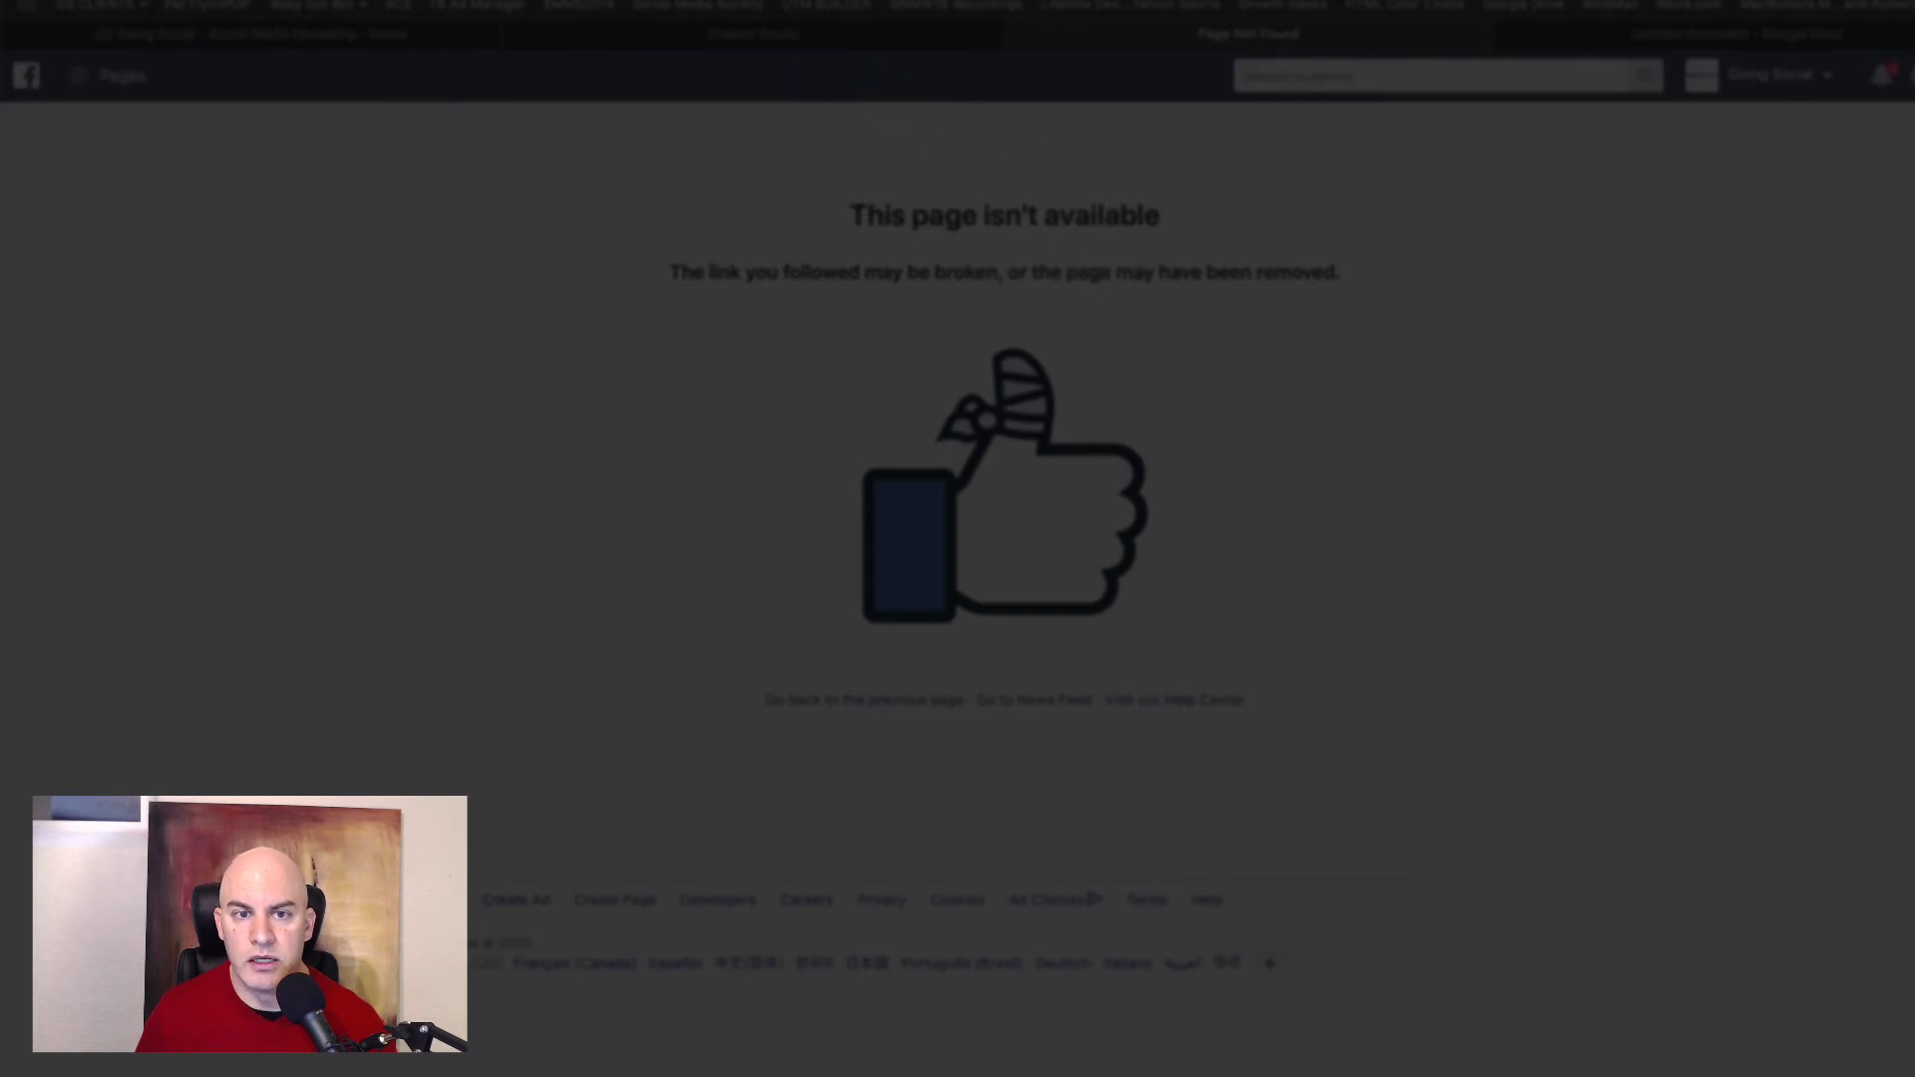
pyautogui.click(891, 0)
pyautogui.click(1006, 147)
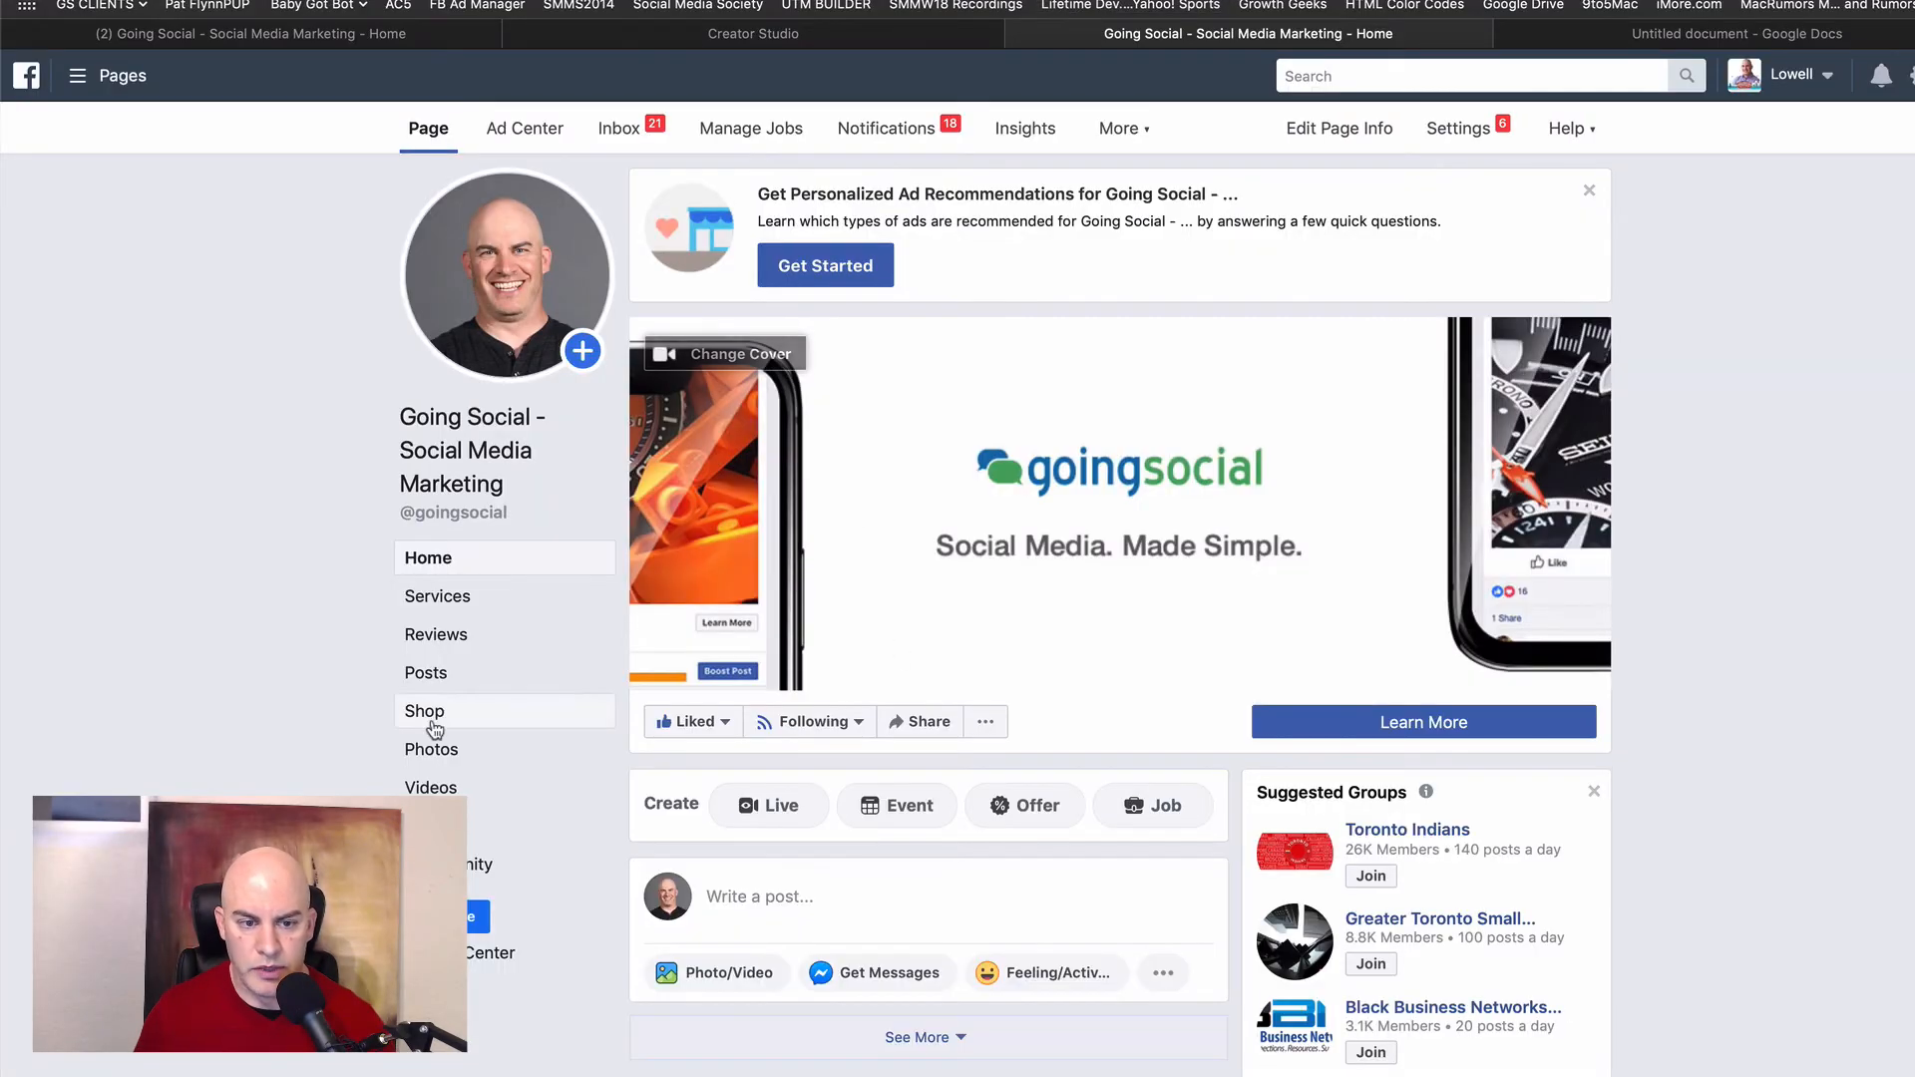
pyautogui.click(427, 672)
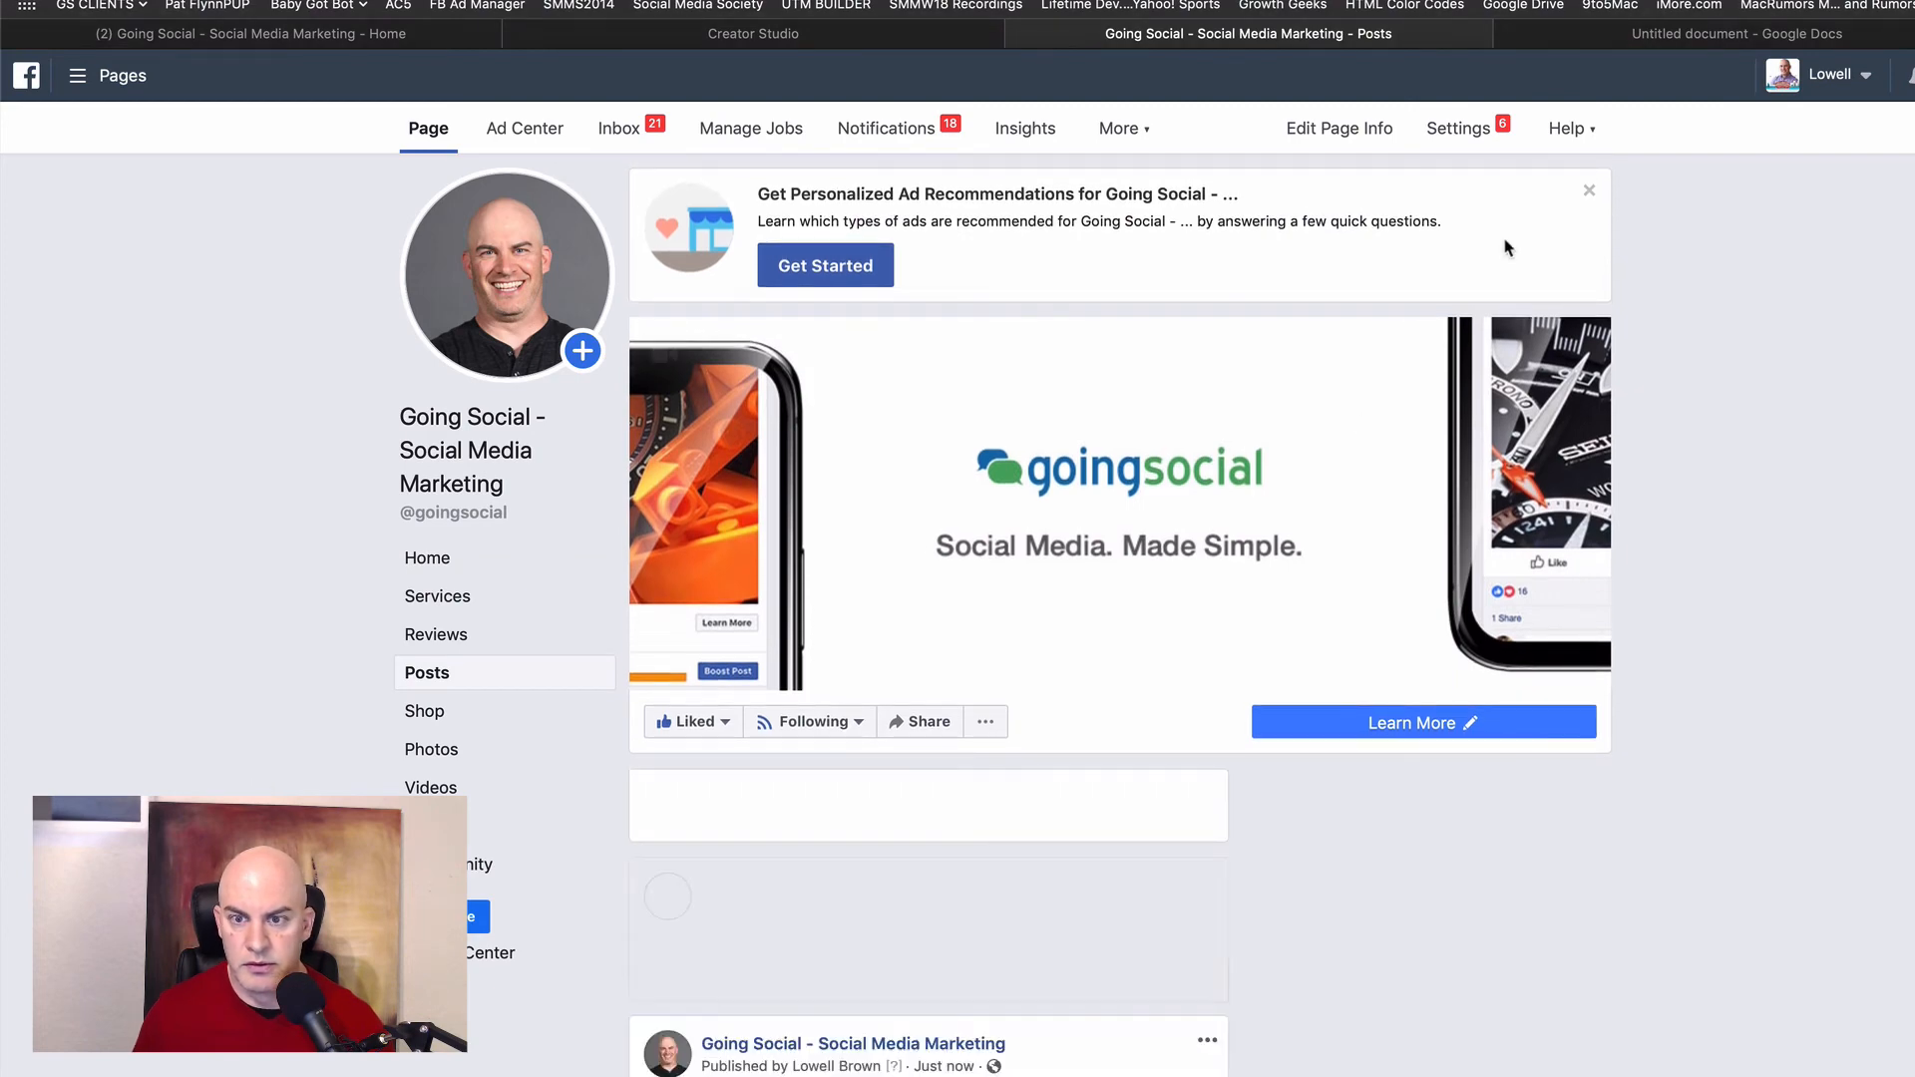
pyautogui.click(1592, 194)
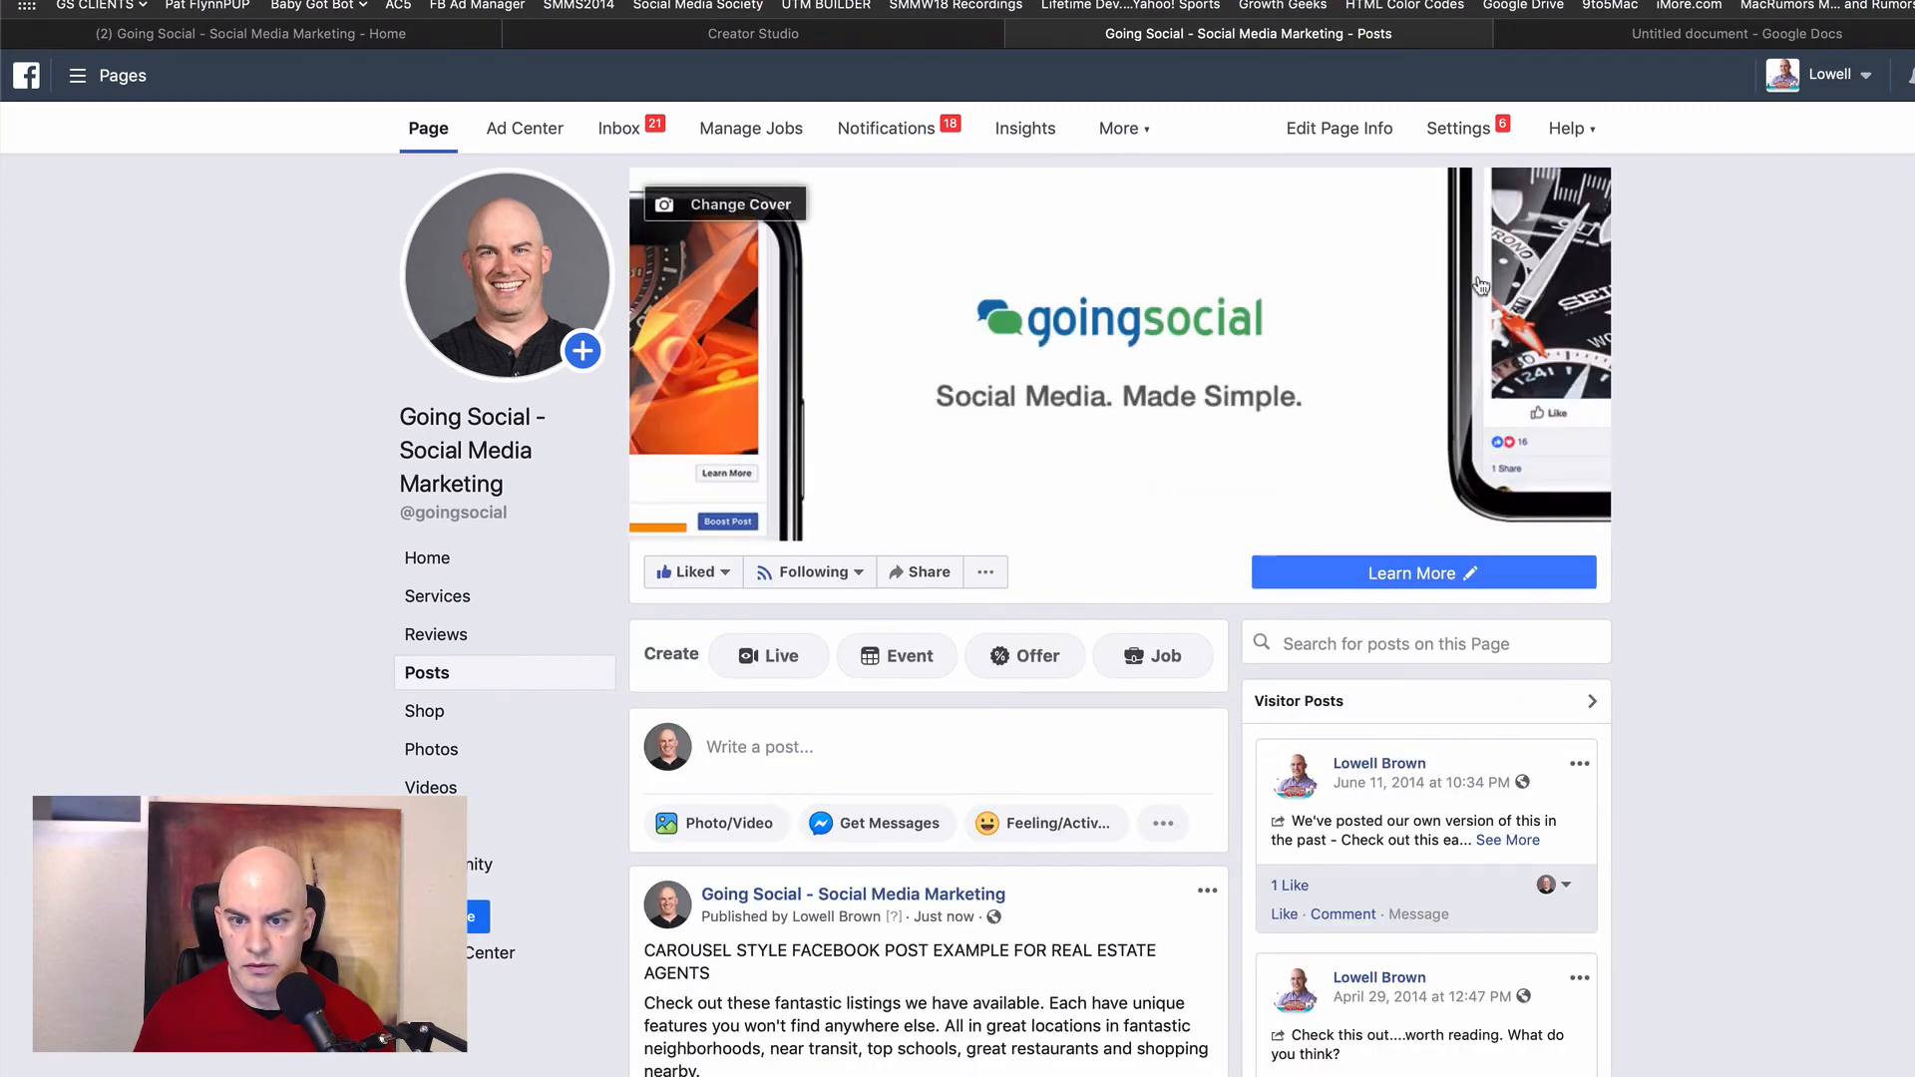
# Step: Examine the published carousel post's copy, including the opening text, the question to readers and the call to action
pyautogui.scroll(-4, 985, 899)
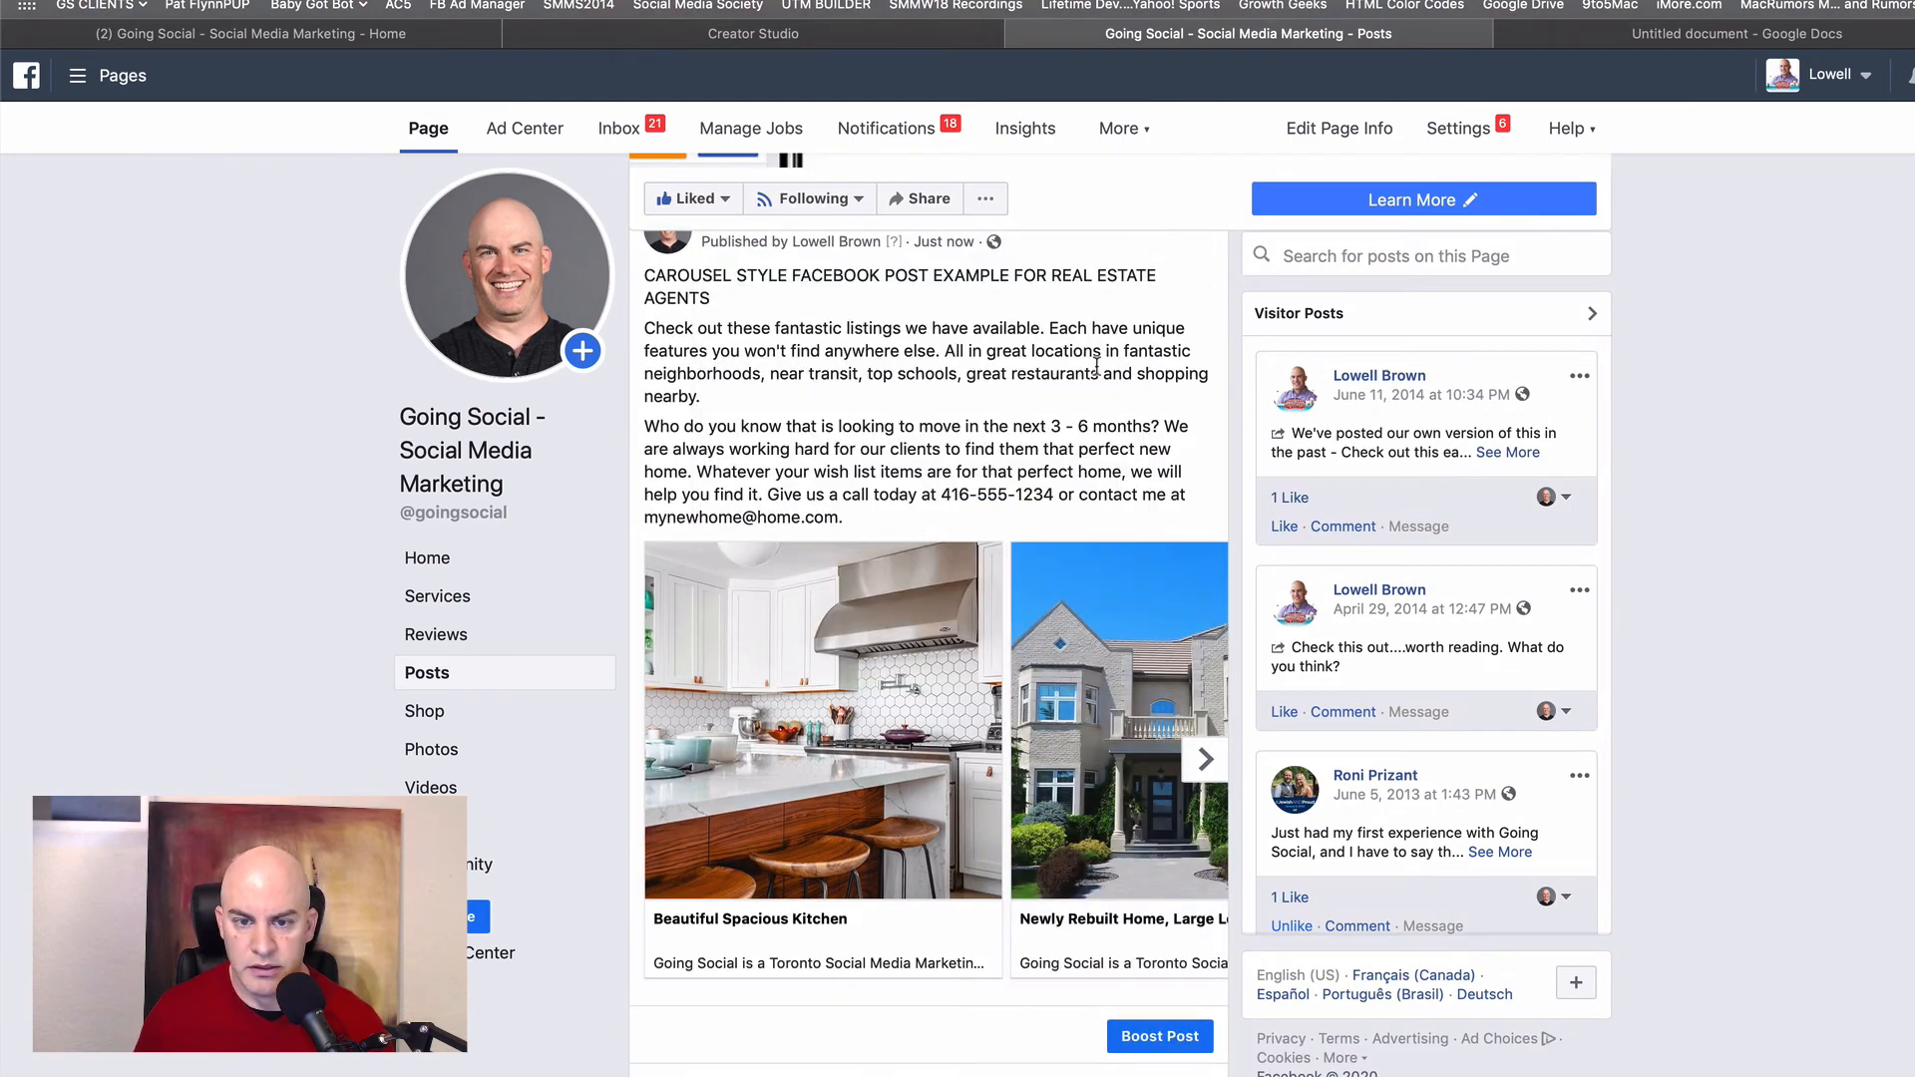
pyautogui.scroll(2, 1096, 367)
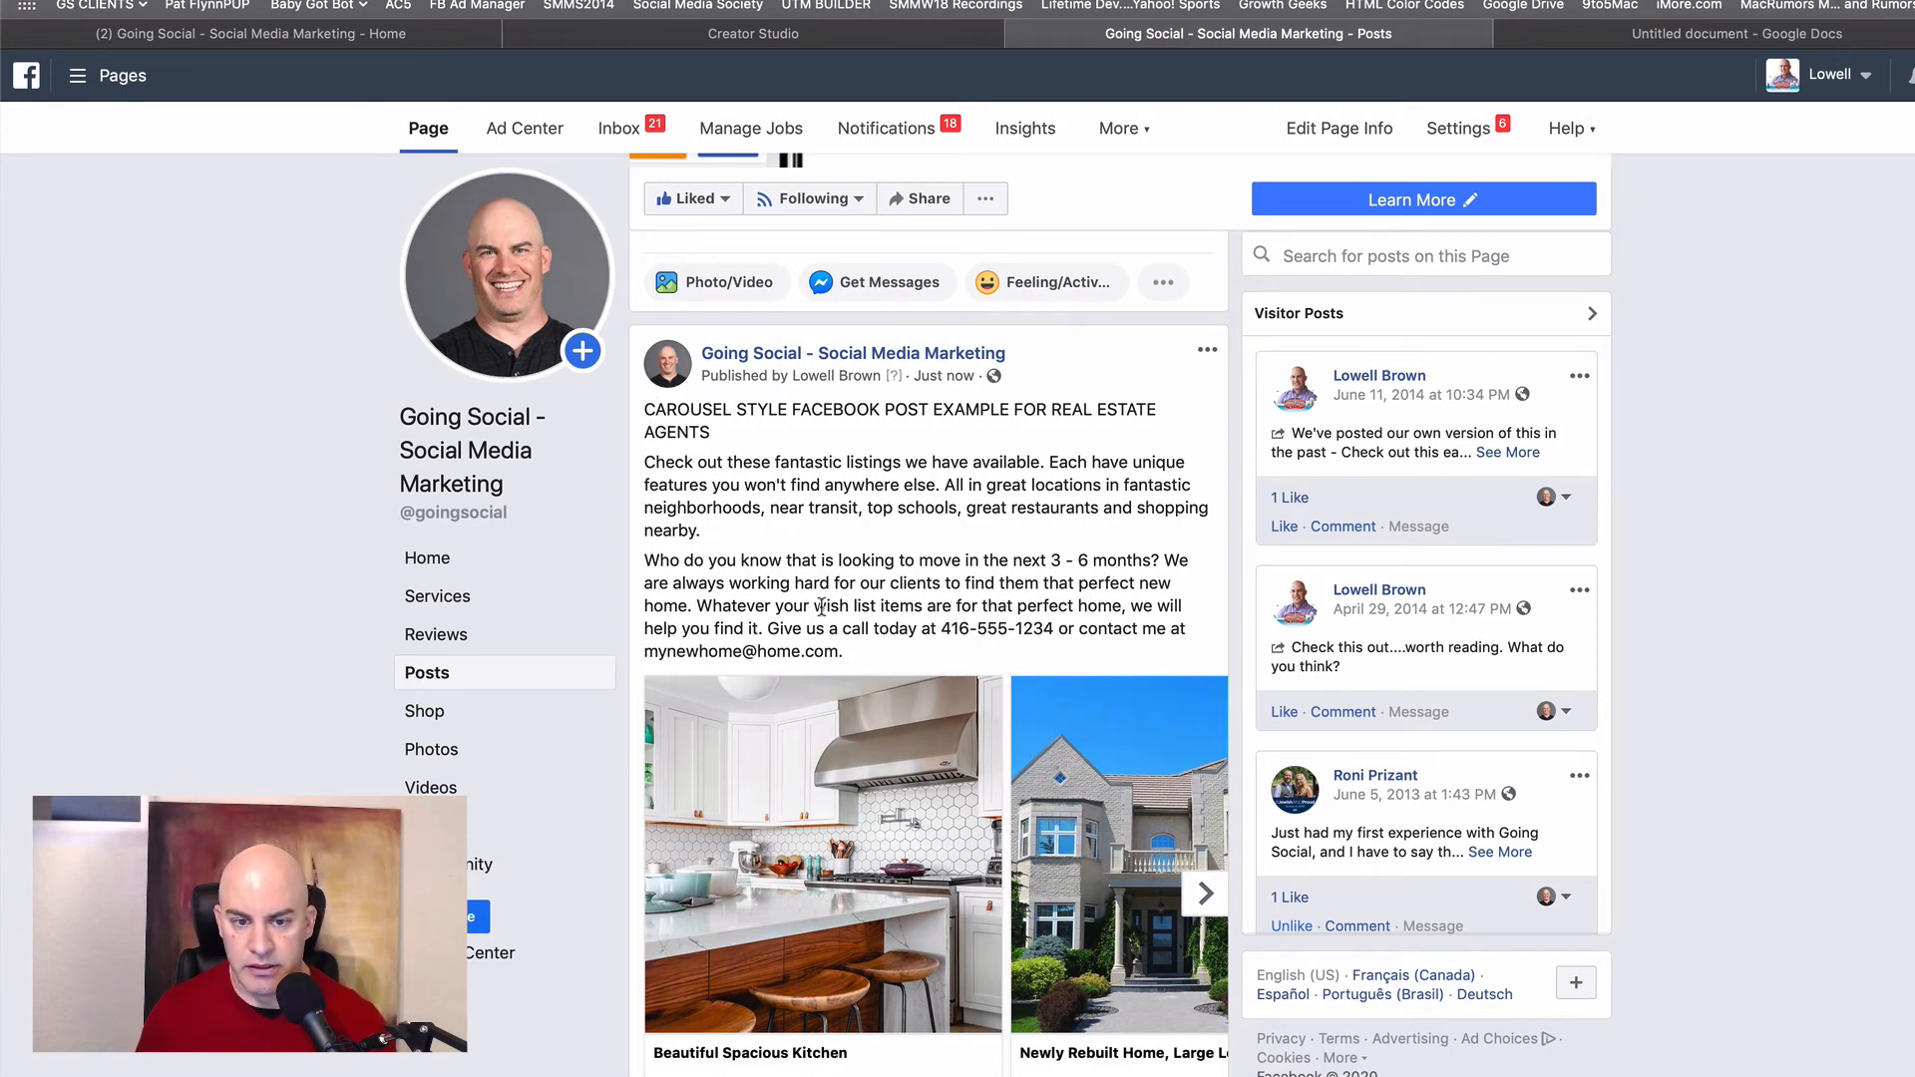
pyautogui.scroll(-1, 984, 581)
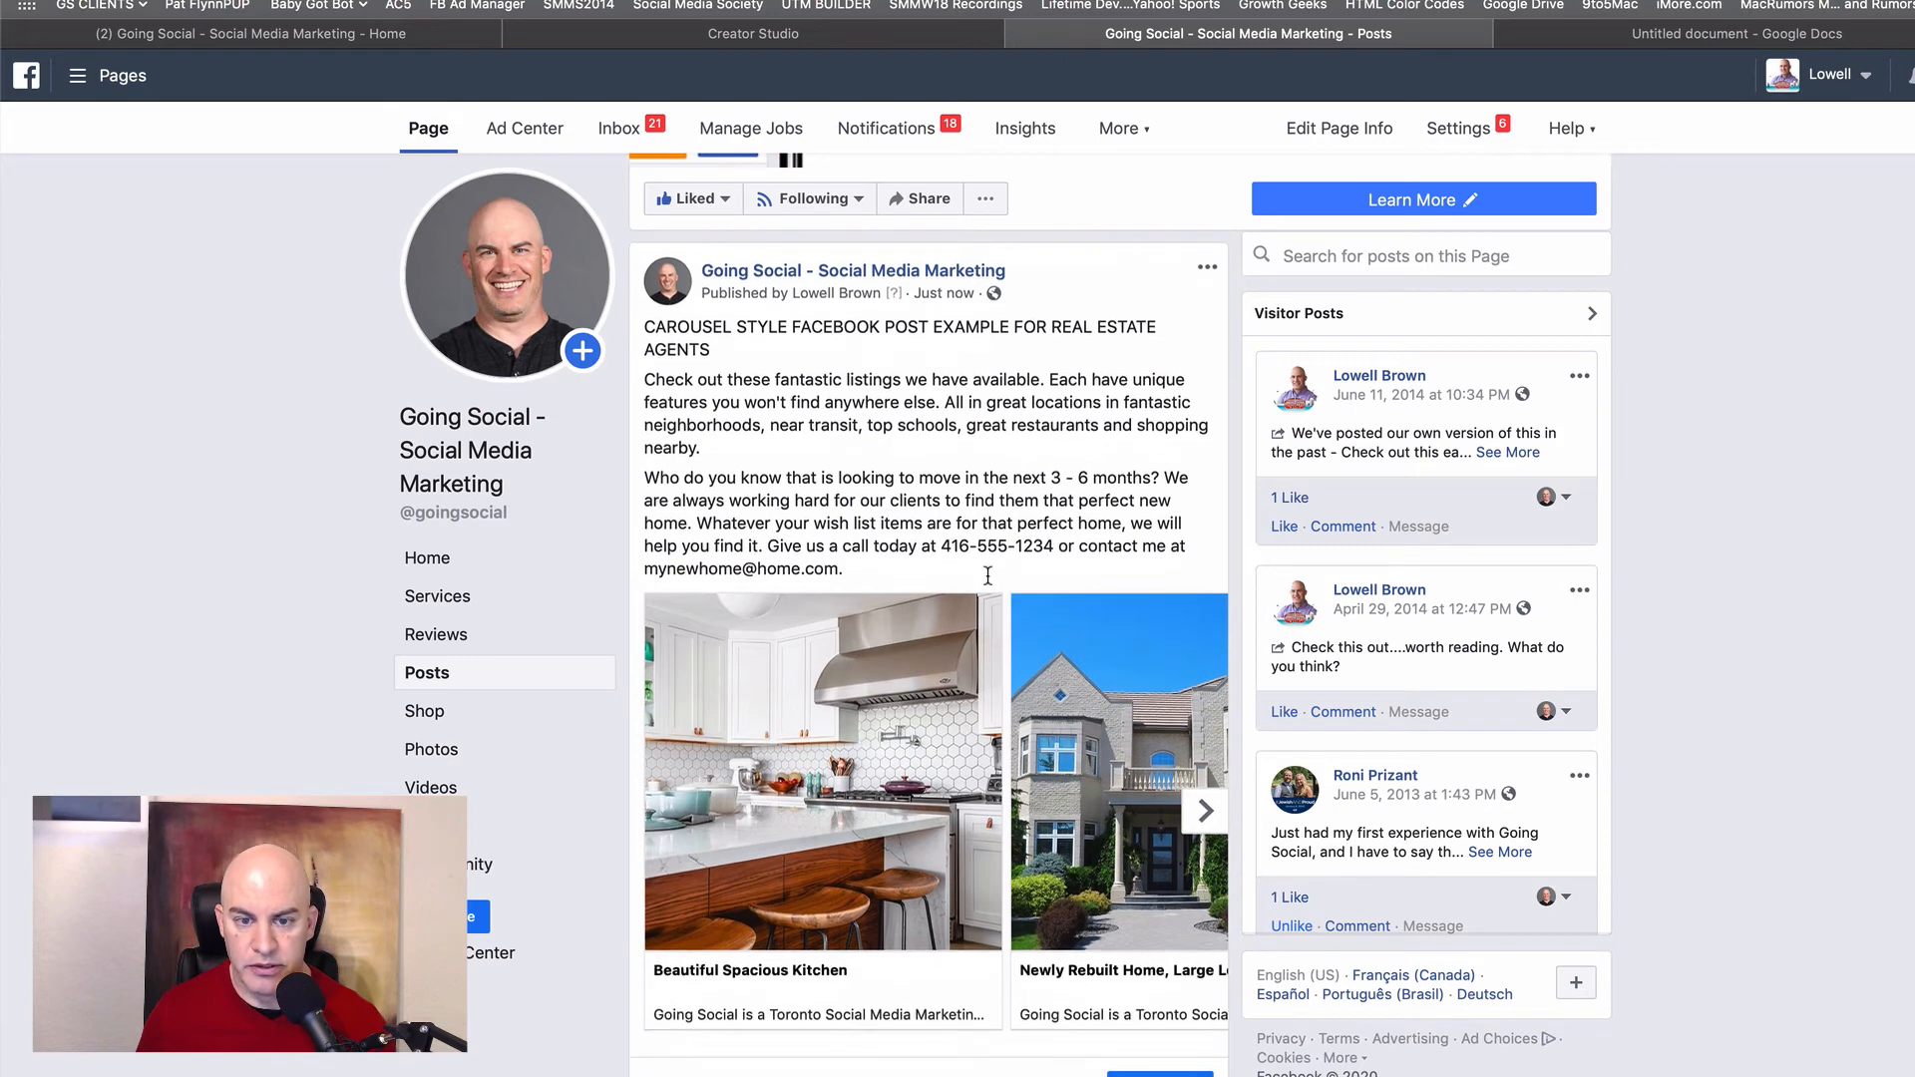
pyautogui.moveTo(857, 576); pyautogui.dragTo(644, 357)
pyautogui.click(755, 458)
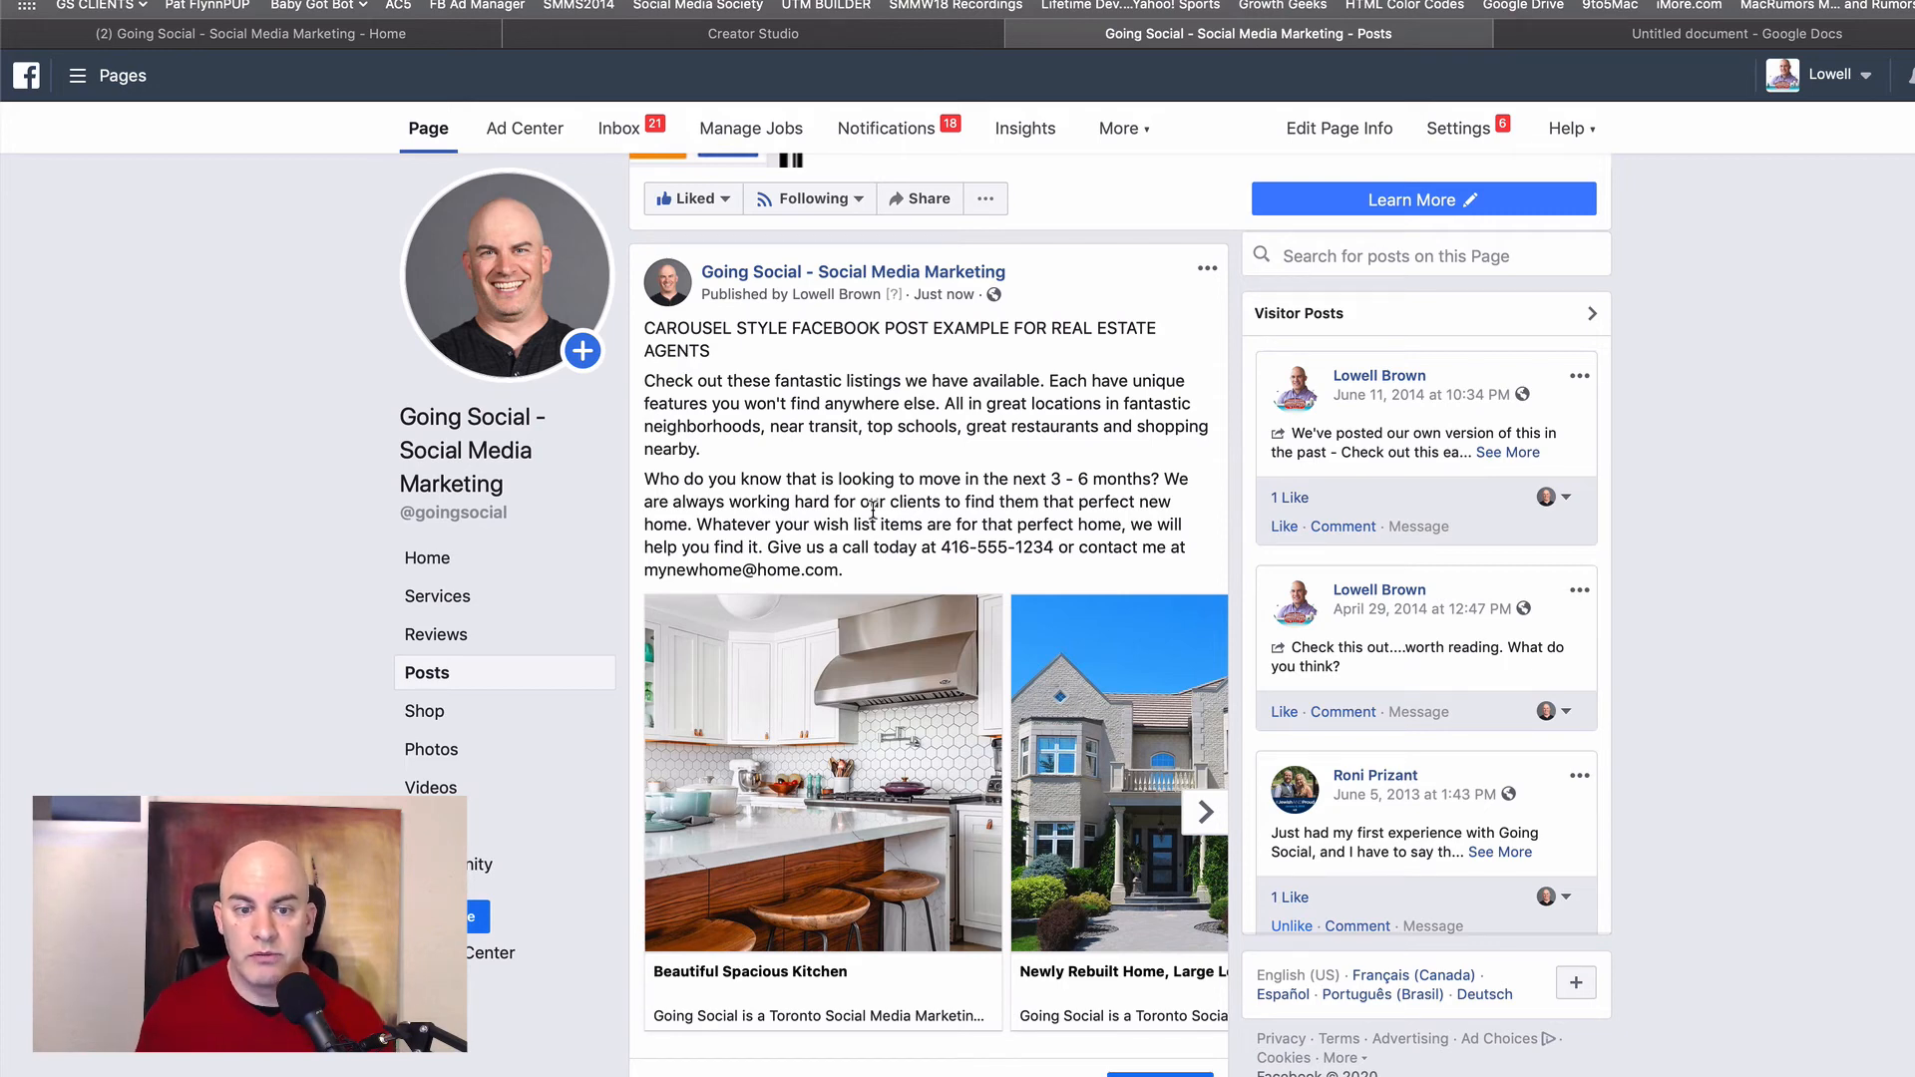
pyautogui.scroll(-2, 898, 529)
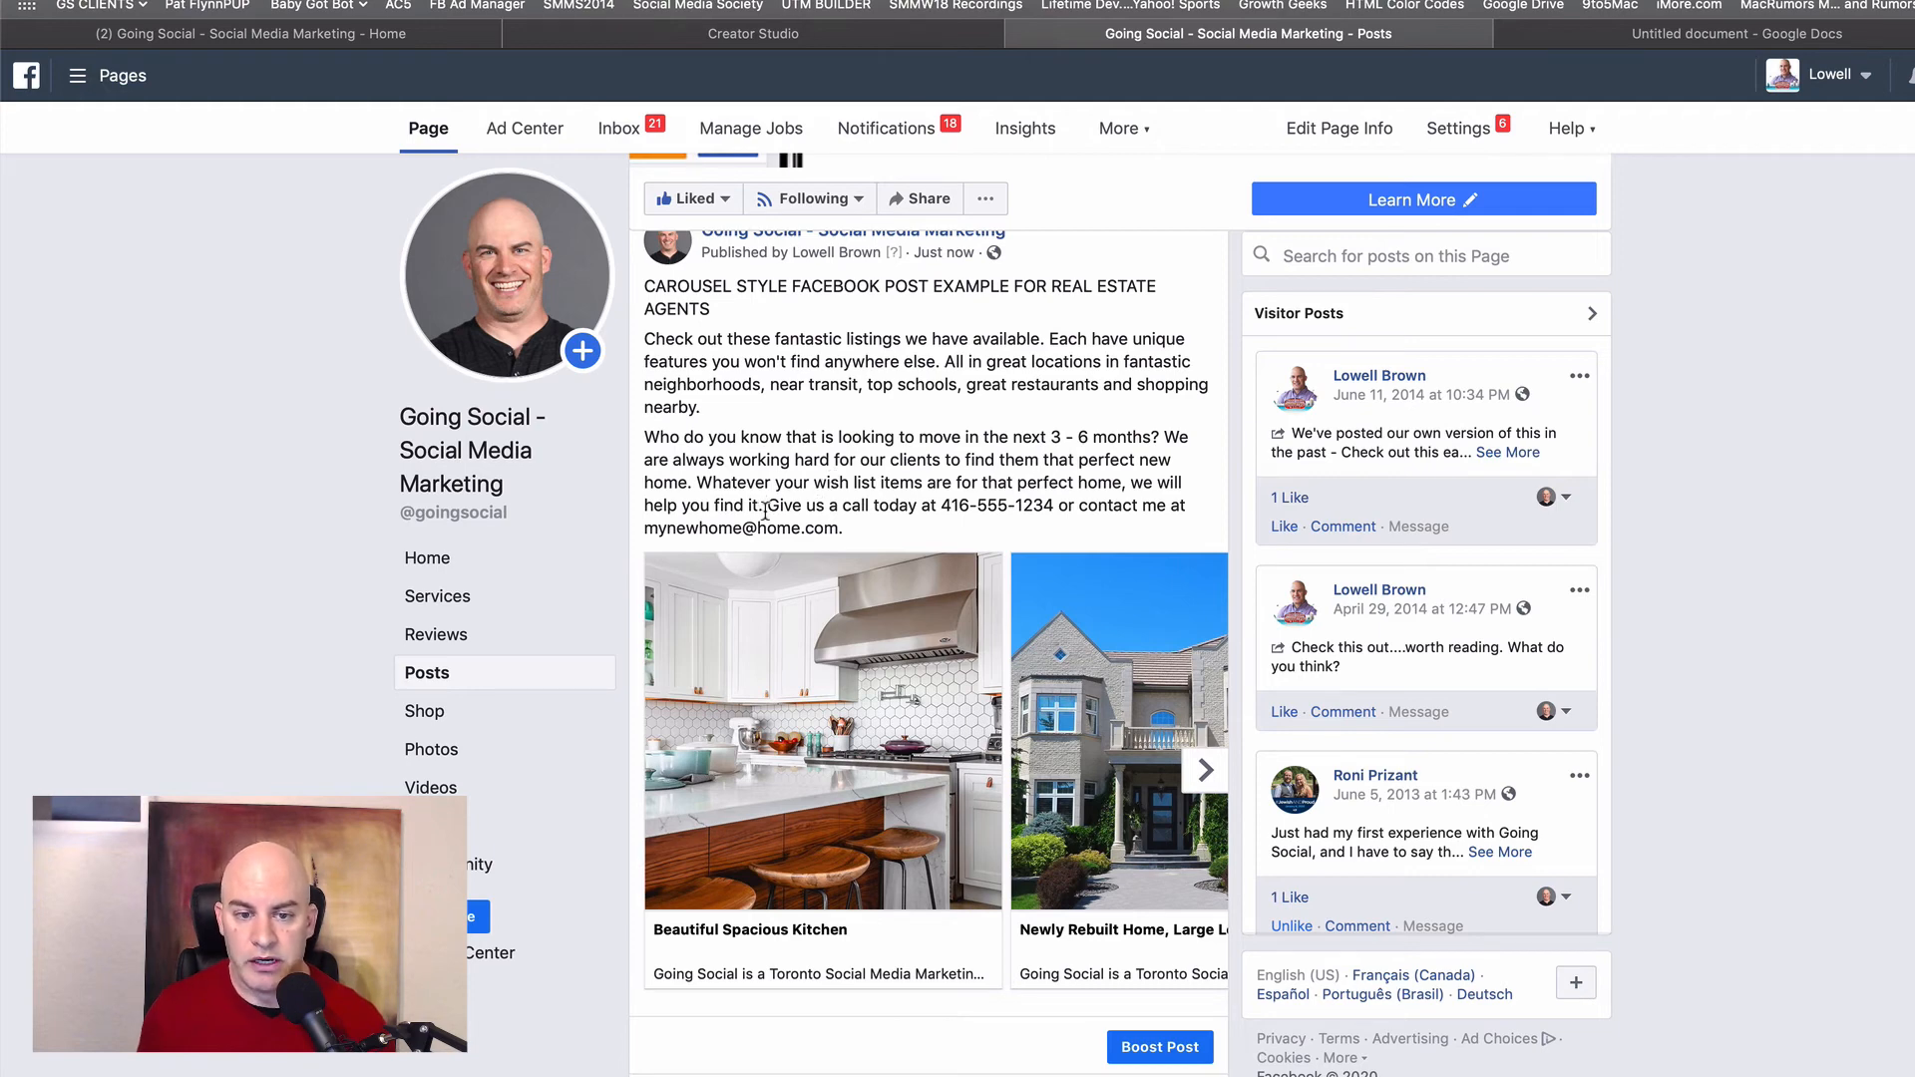
pyautogui.moveTo(765, 511); pyautogui.dragTo(1090, 493)
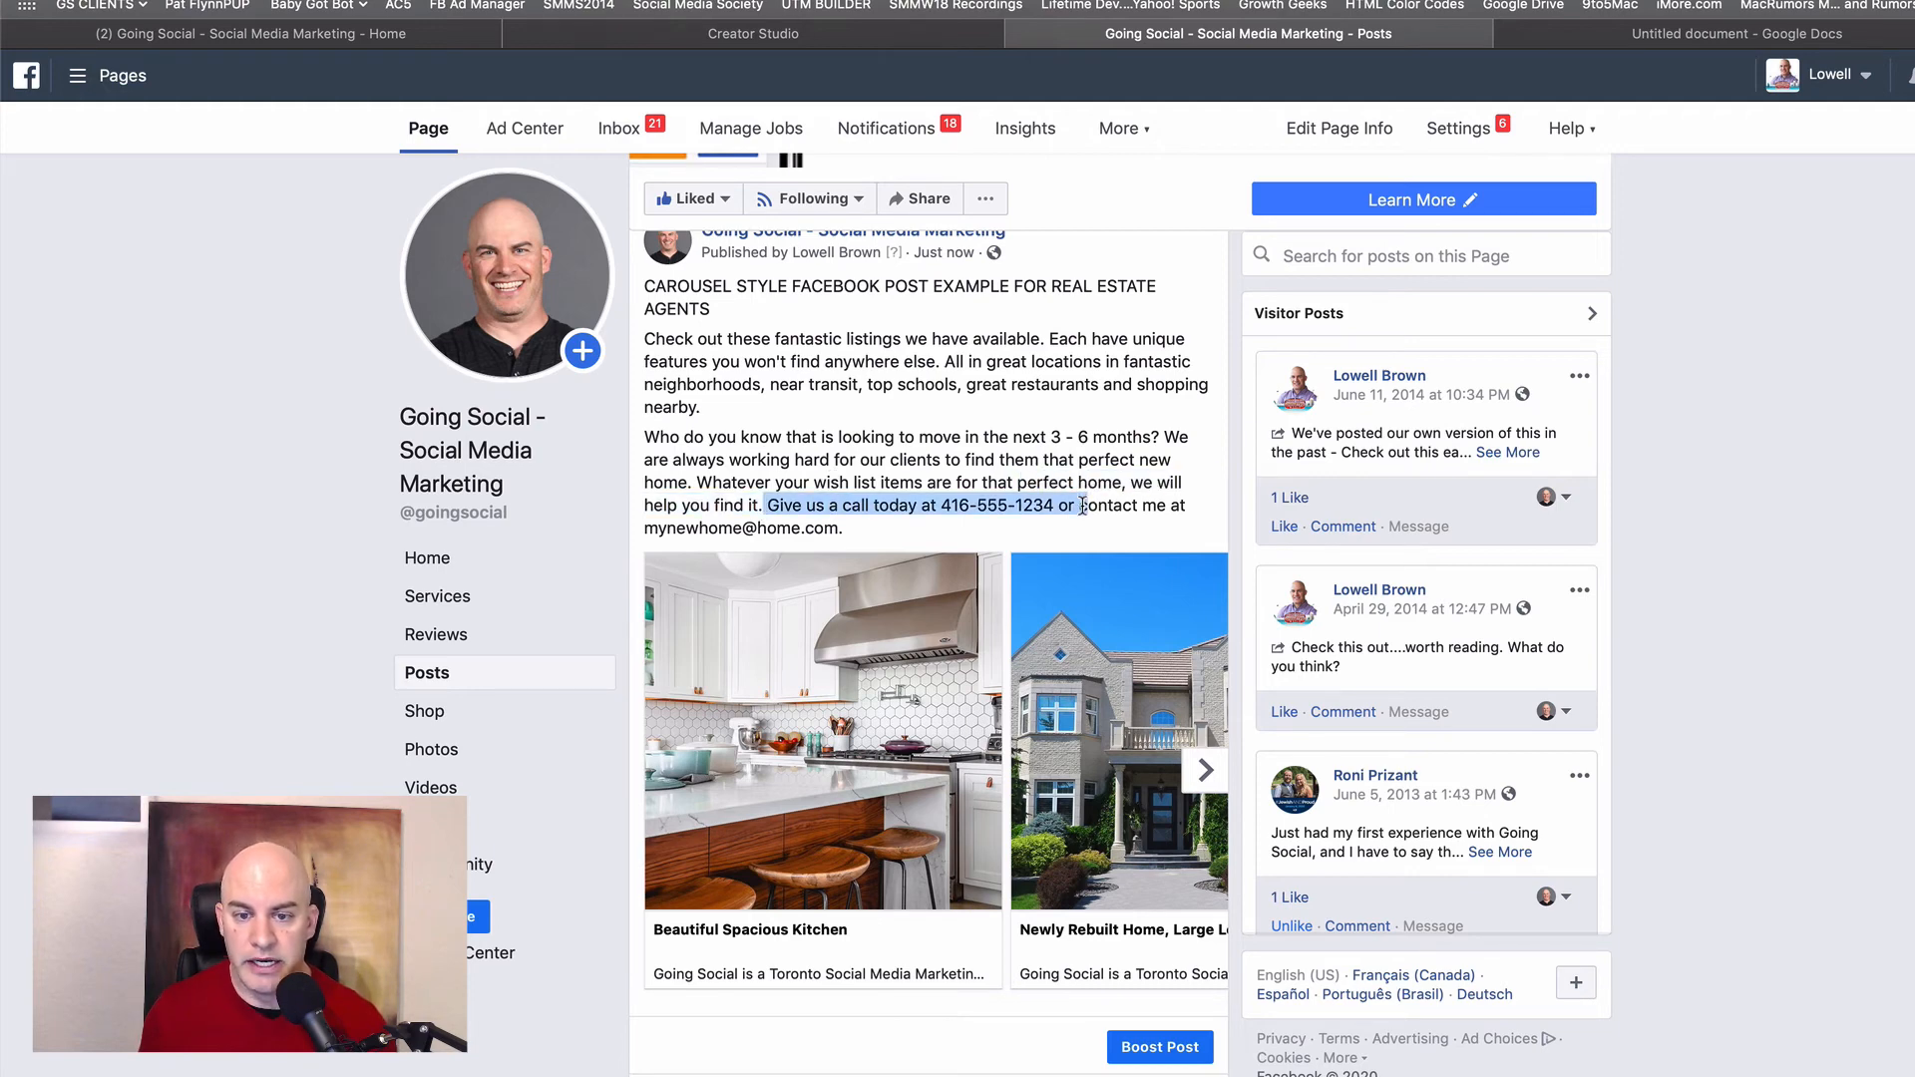
pyautogui.click(1005, 414)
pyautogui.moveTo(649, 430); pyautogui.dragTo(1163, 432)
pyautogui.click(1142, 477)
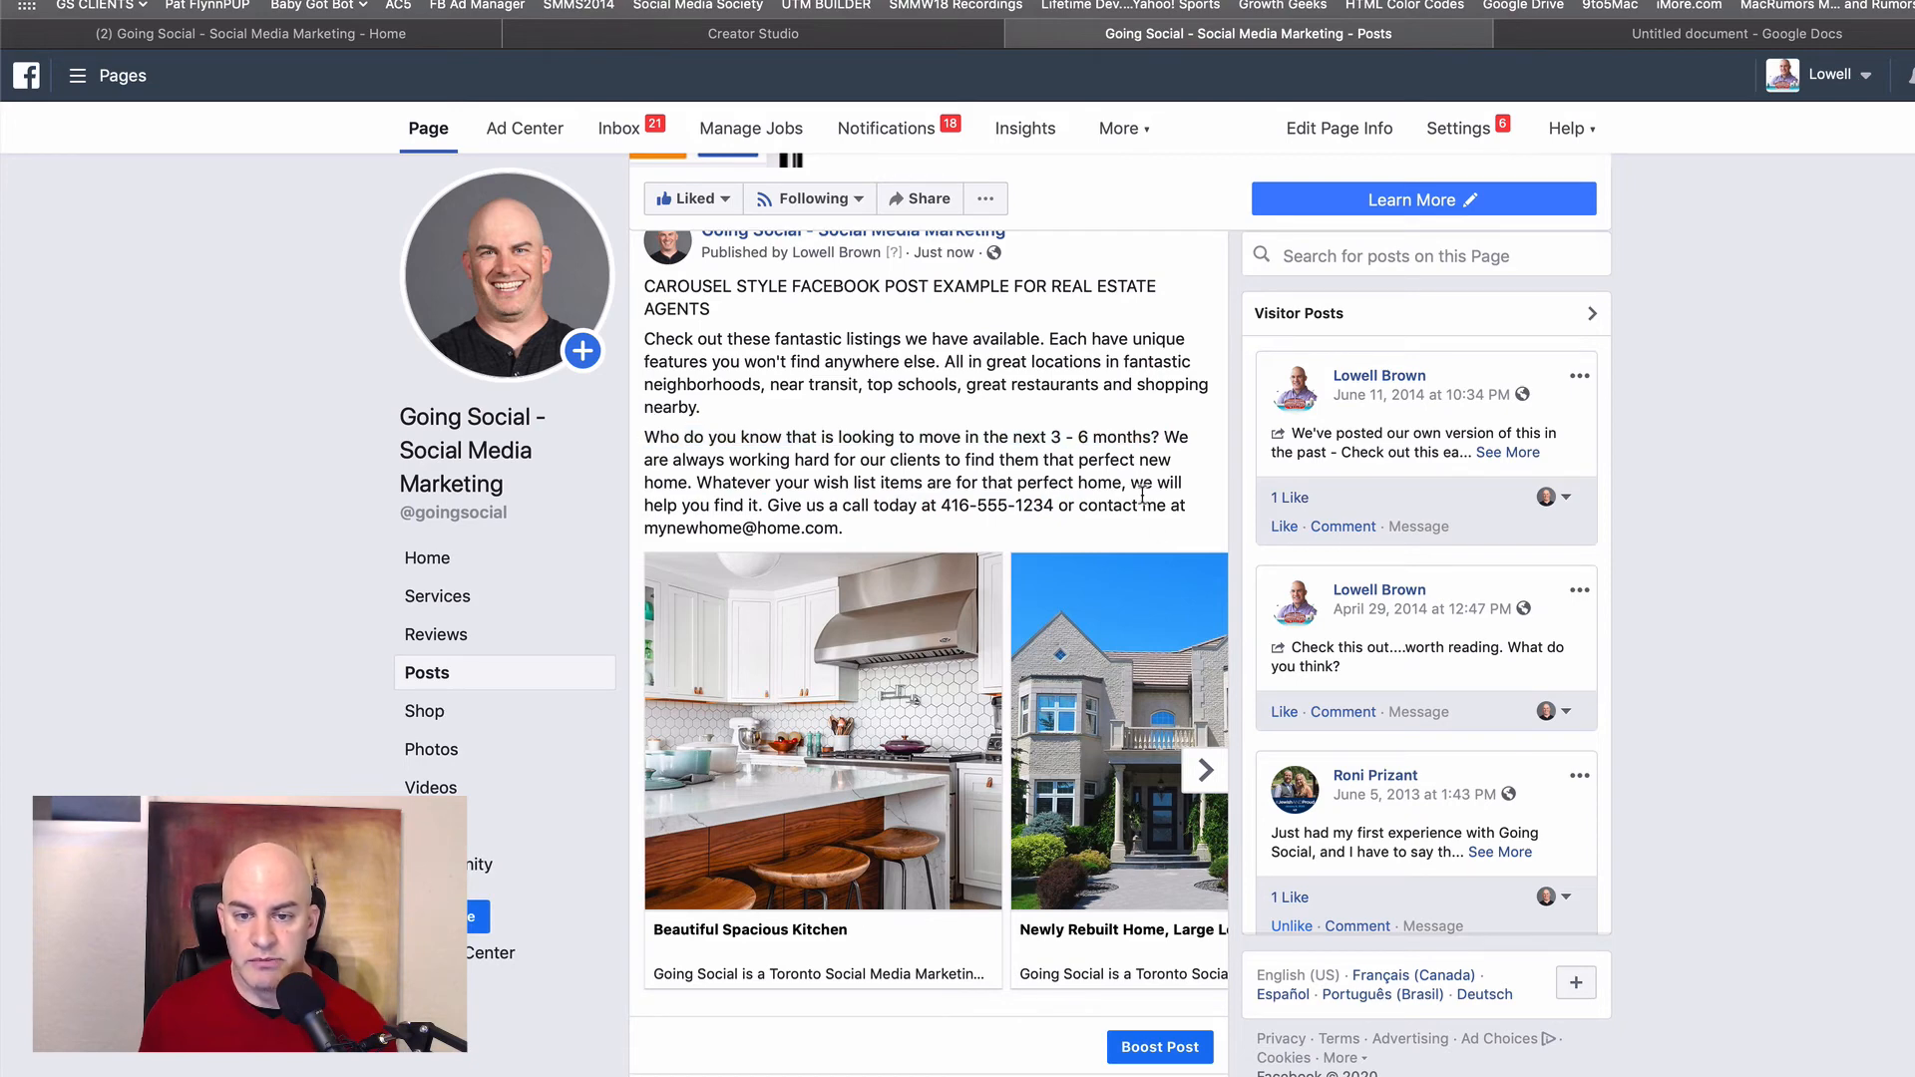
# Step: Browse the published carousel's cards through to the closing website card, return to the first card and look over the whole post
pyautogui.scroll(-5, 1147, 559)
pyautogui.scroll(3, 761, 571)
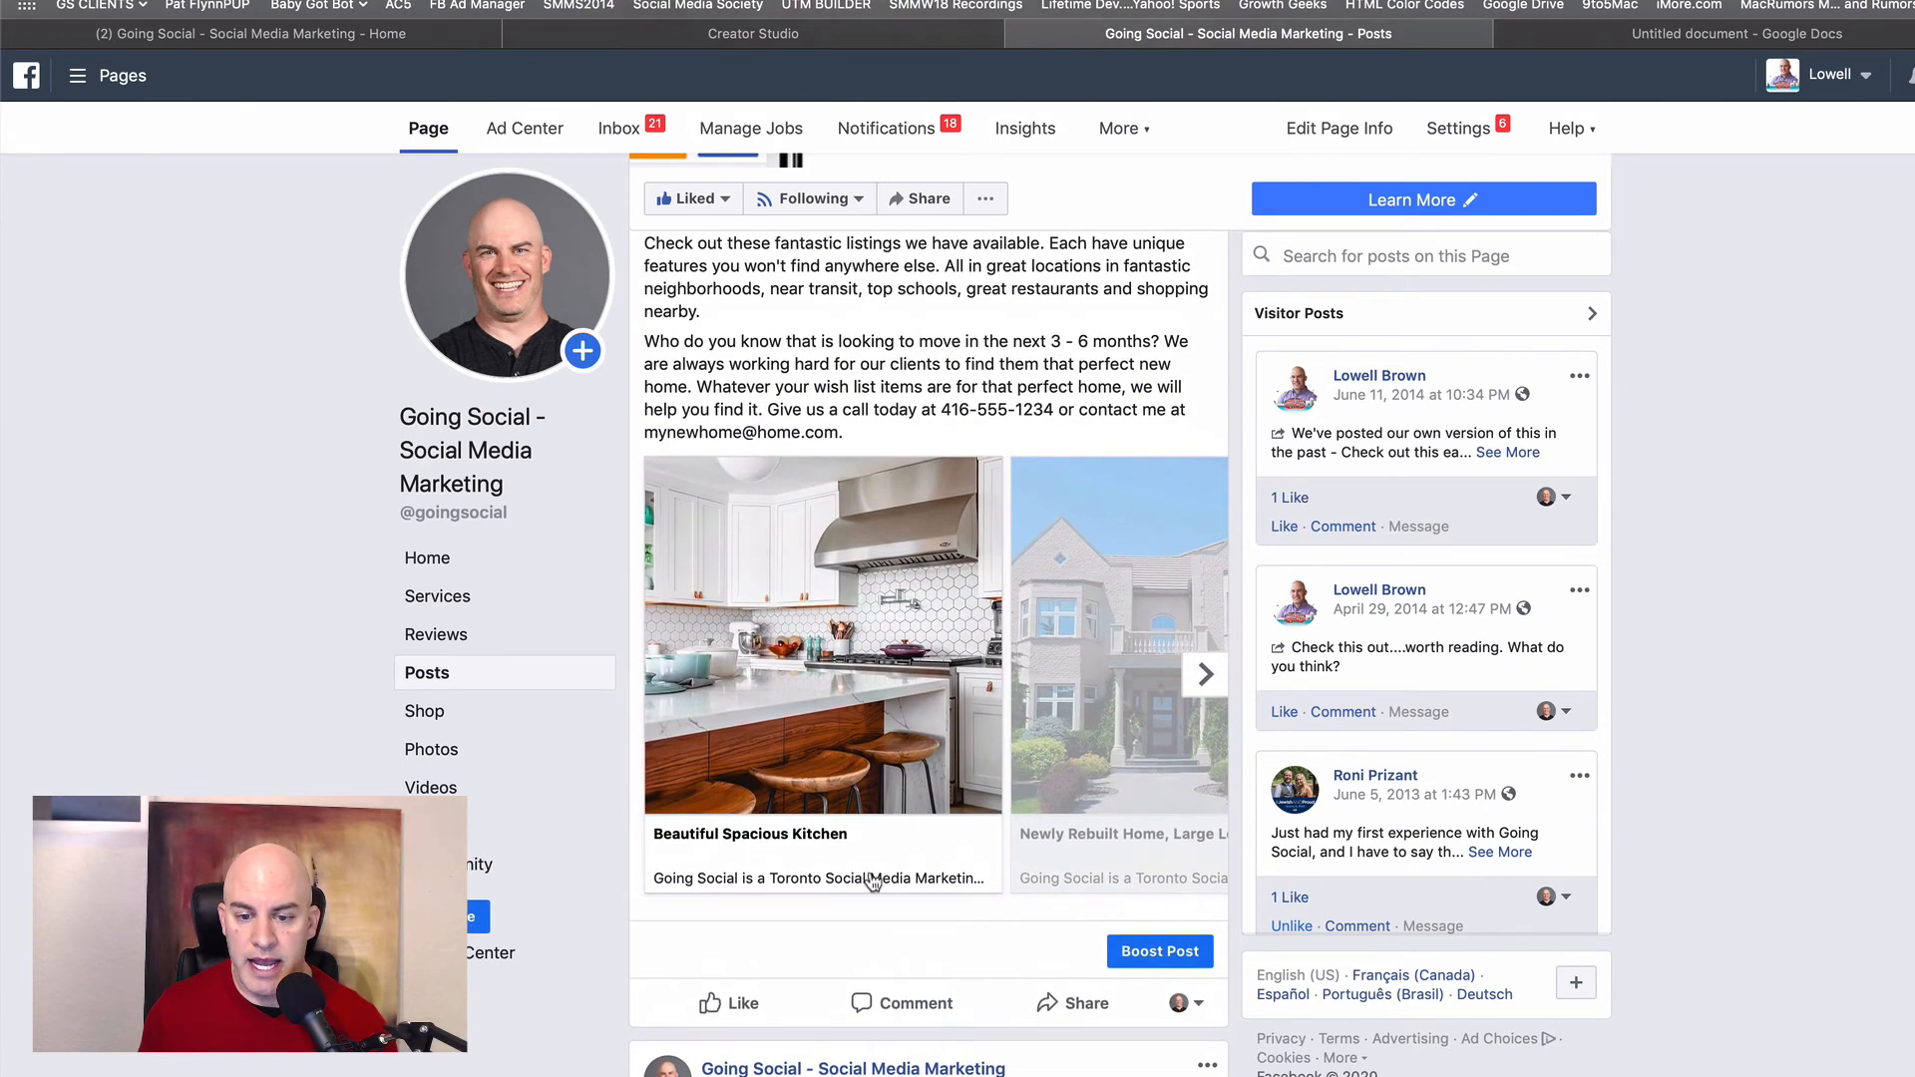
pyautogui.click(1204, 678)
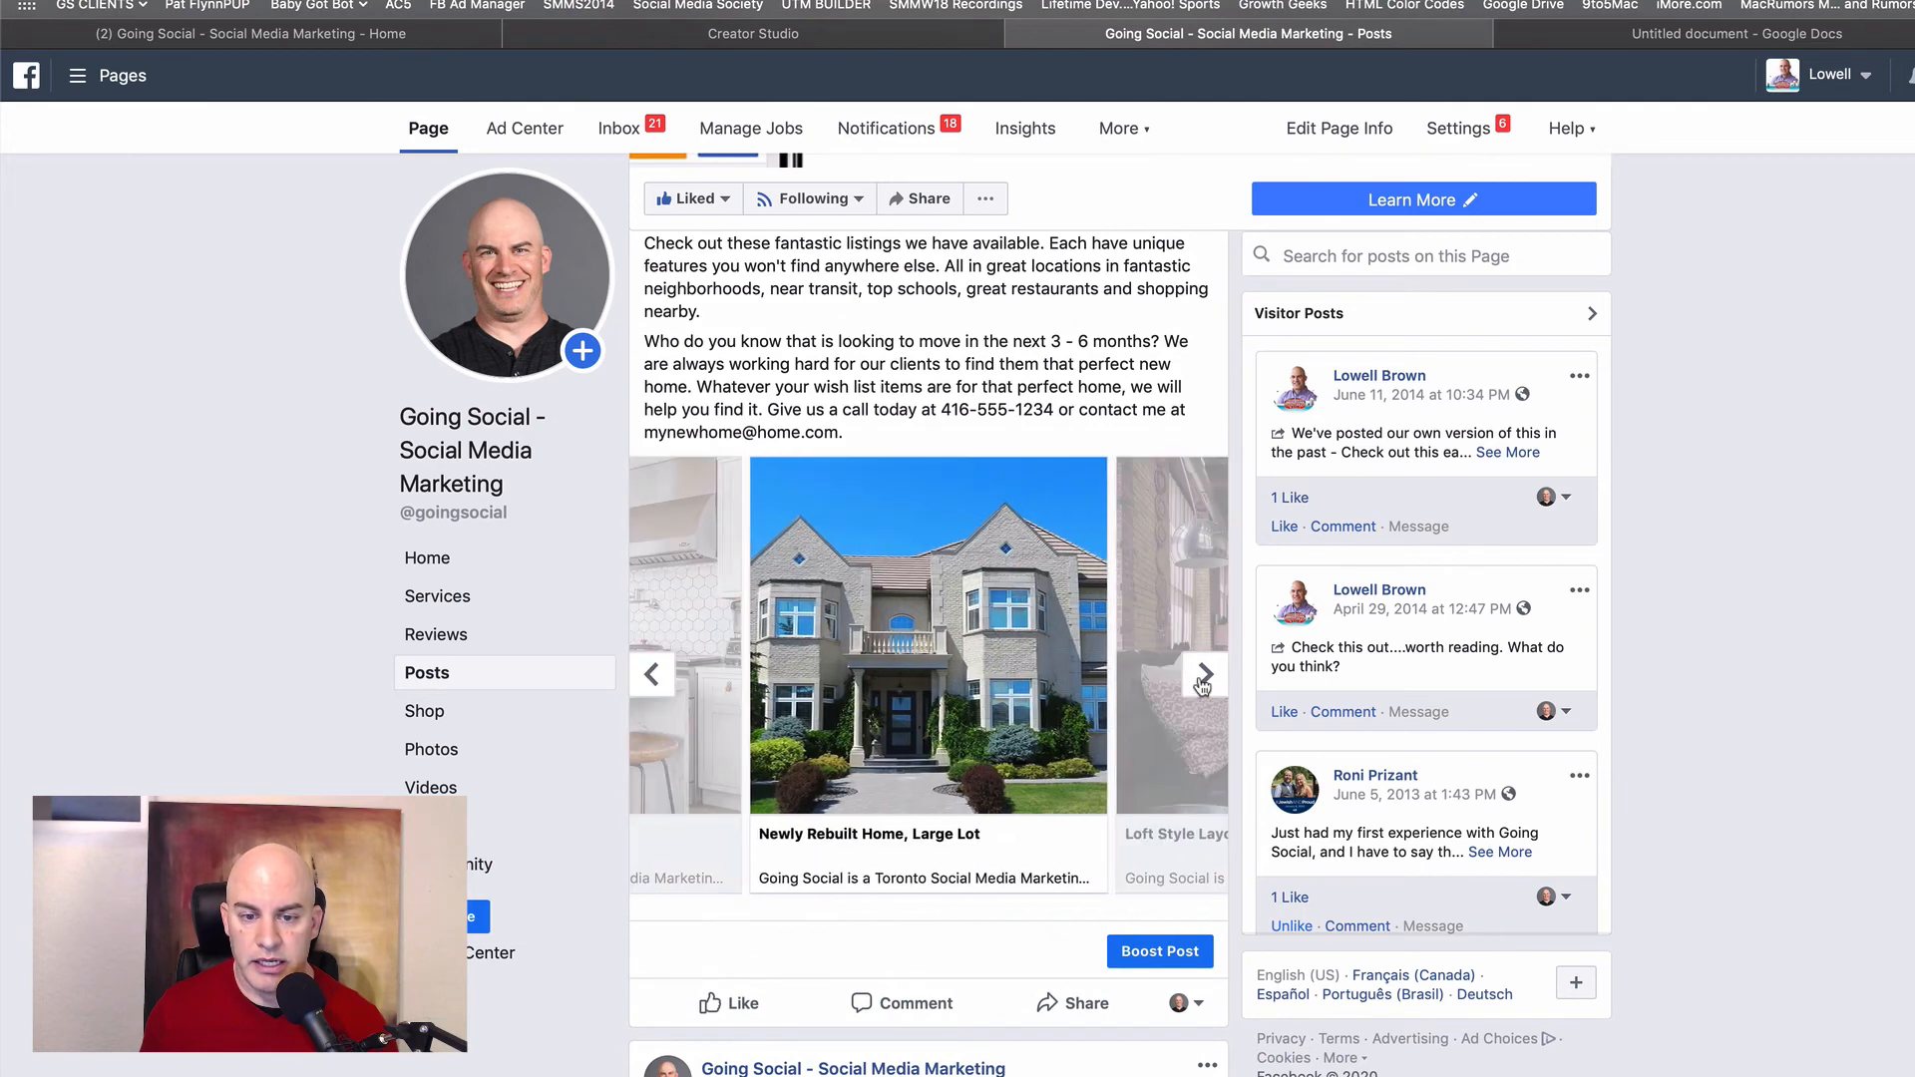
pyautogui.click(1204, 678)
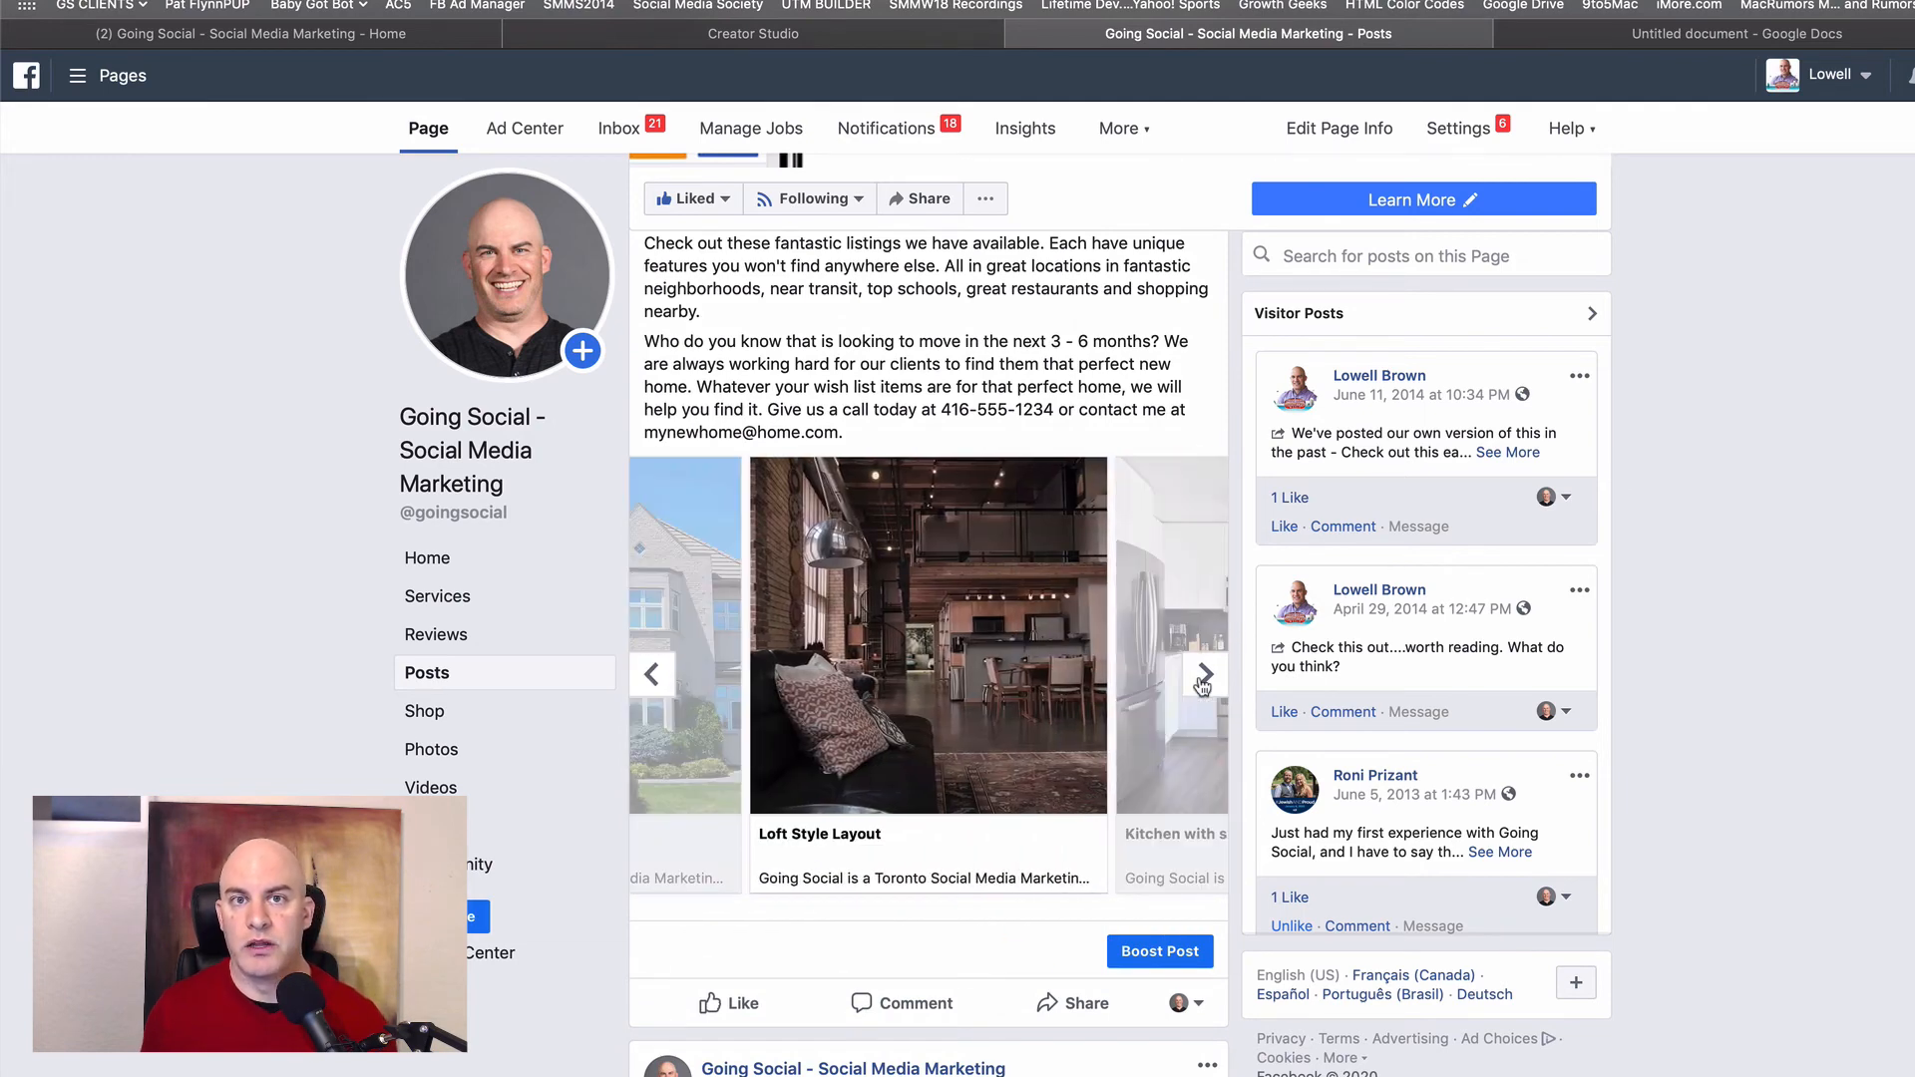
pyautogui.click(1203, 678)
pyautogui.click(1203, 678)
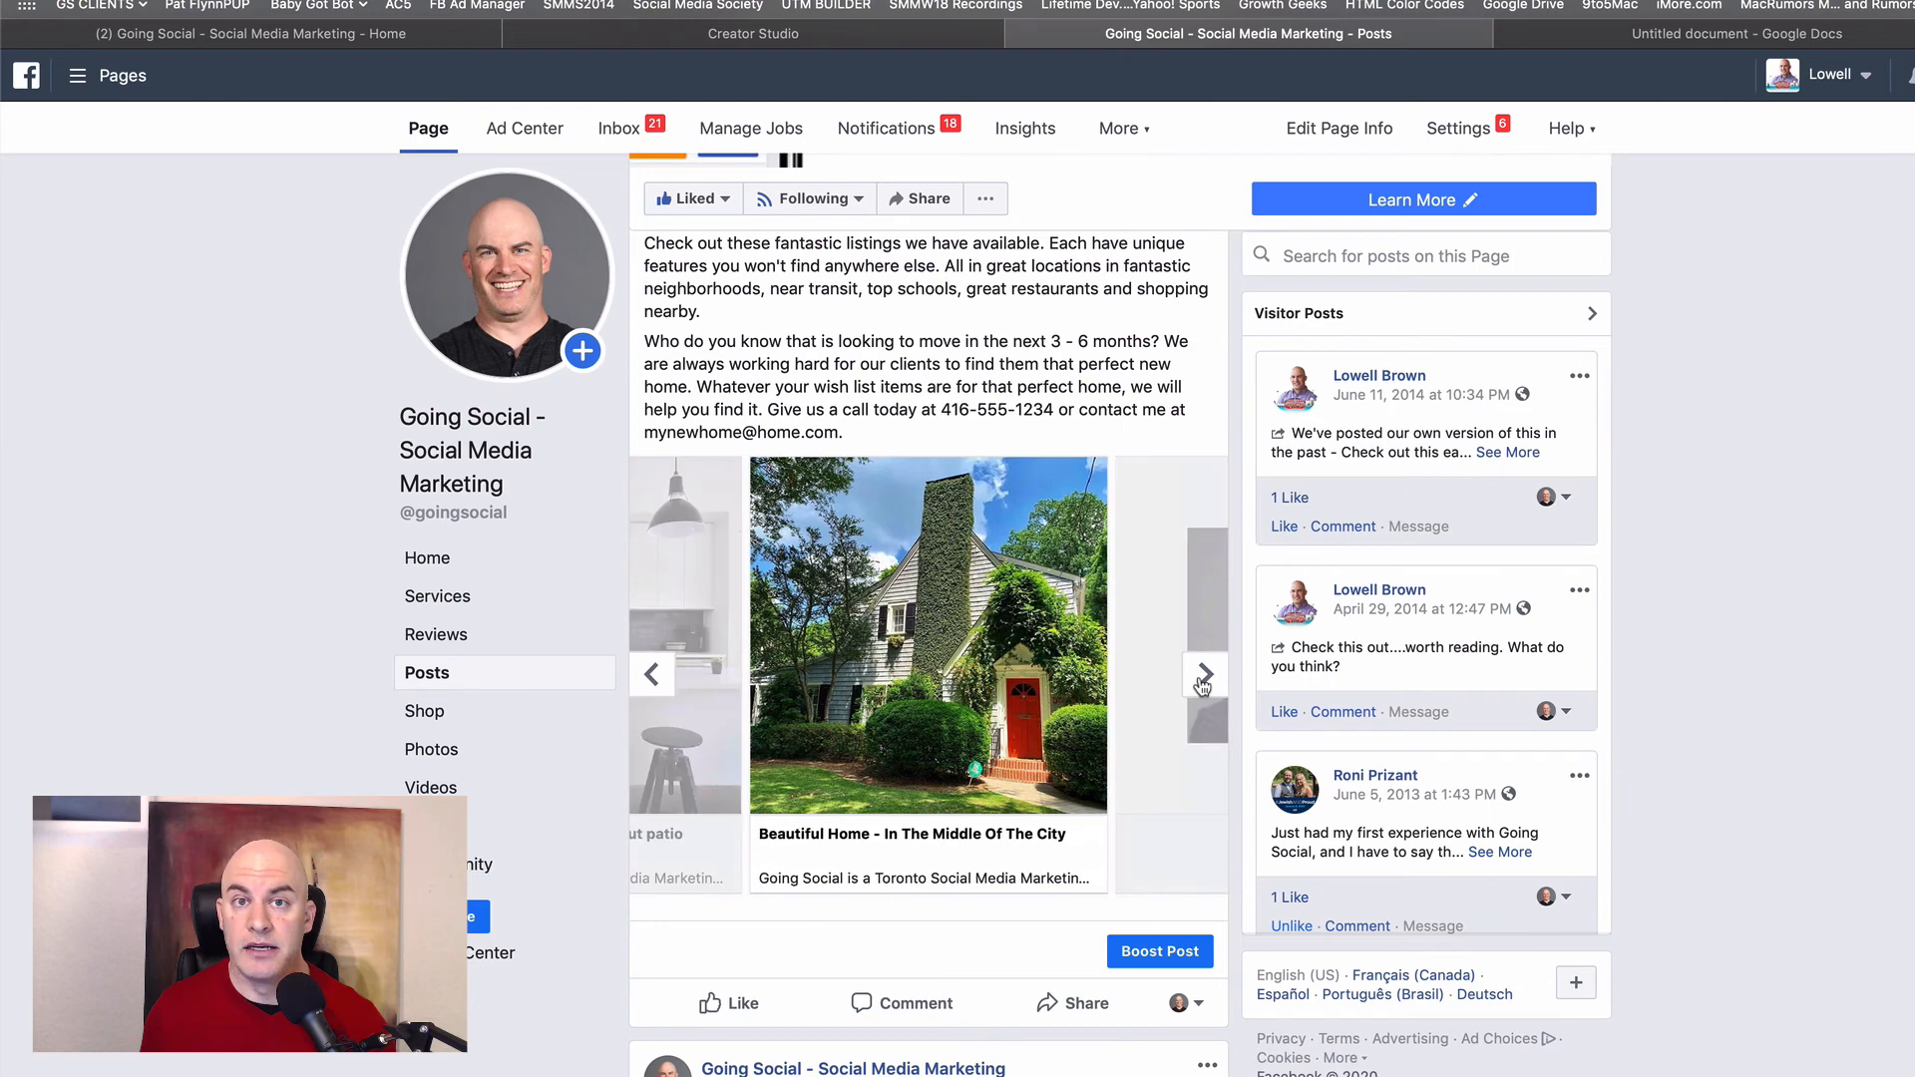
pyautogui.click(1204, 678)
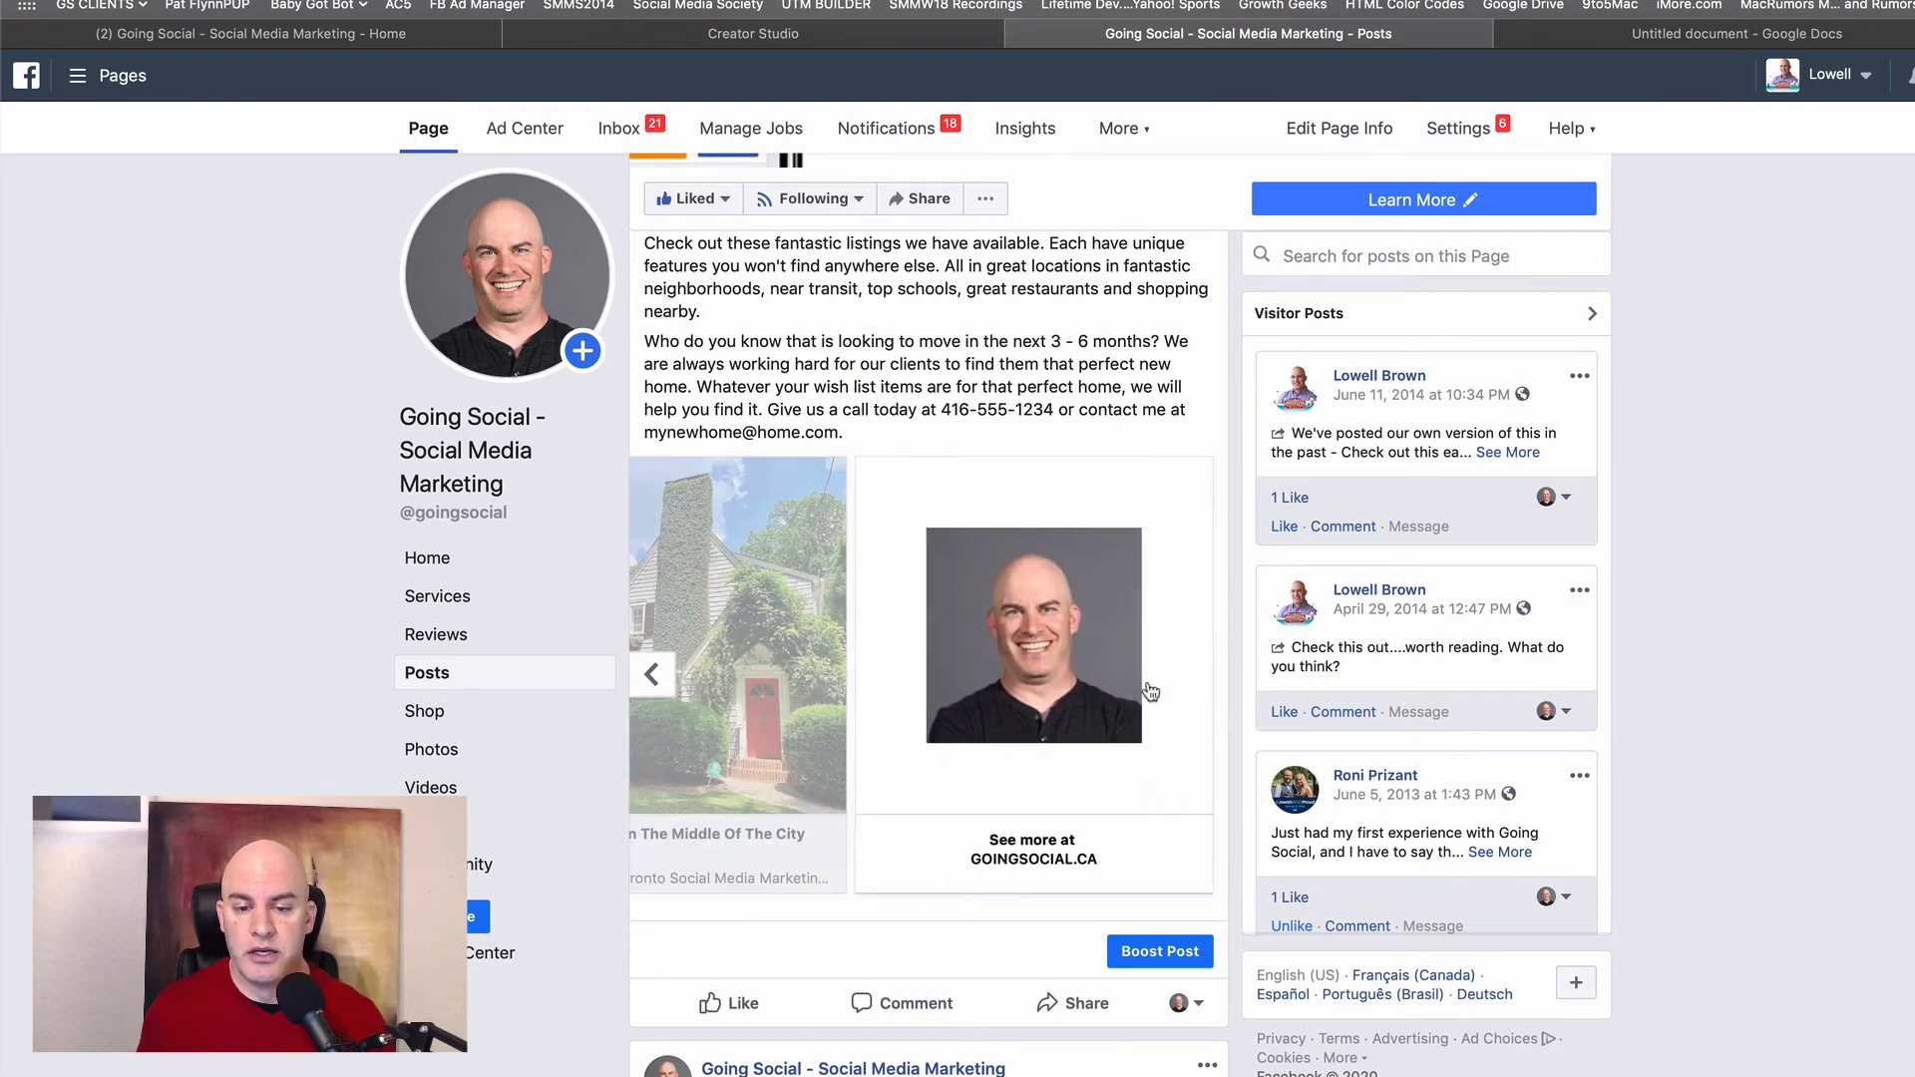
pyautogui.click(653, 675)
pyautogui.click(659, 675)
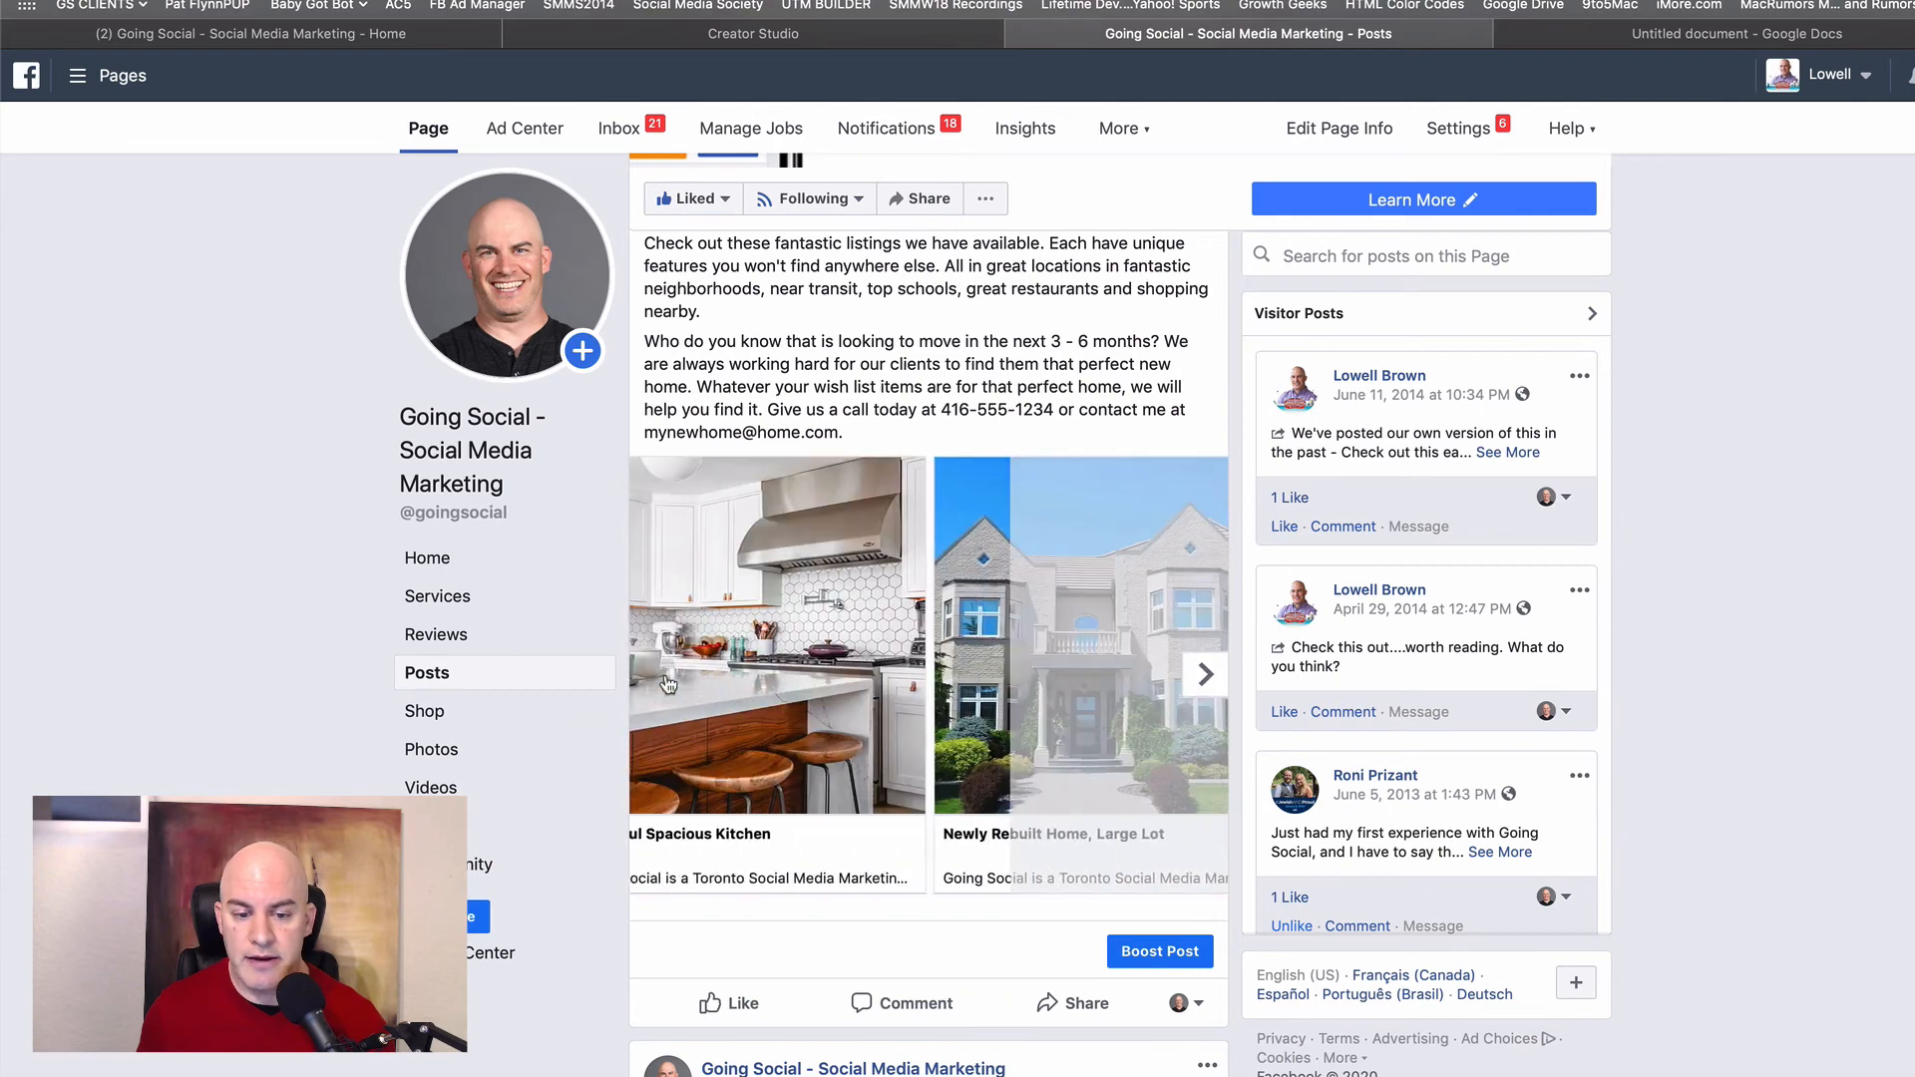
pyautogui.moveTo(748, 1009)
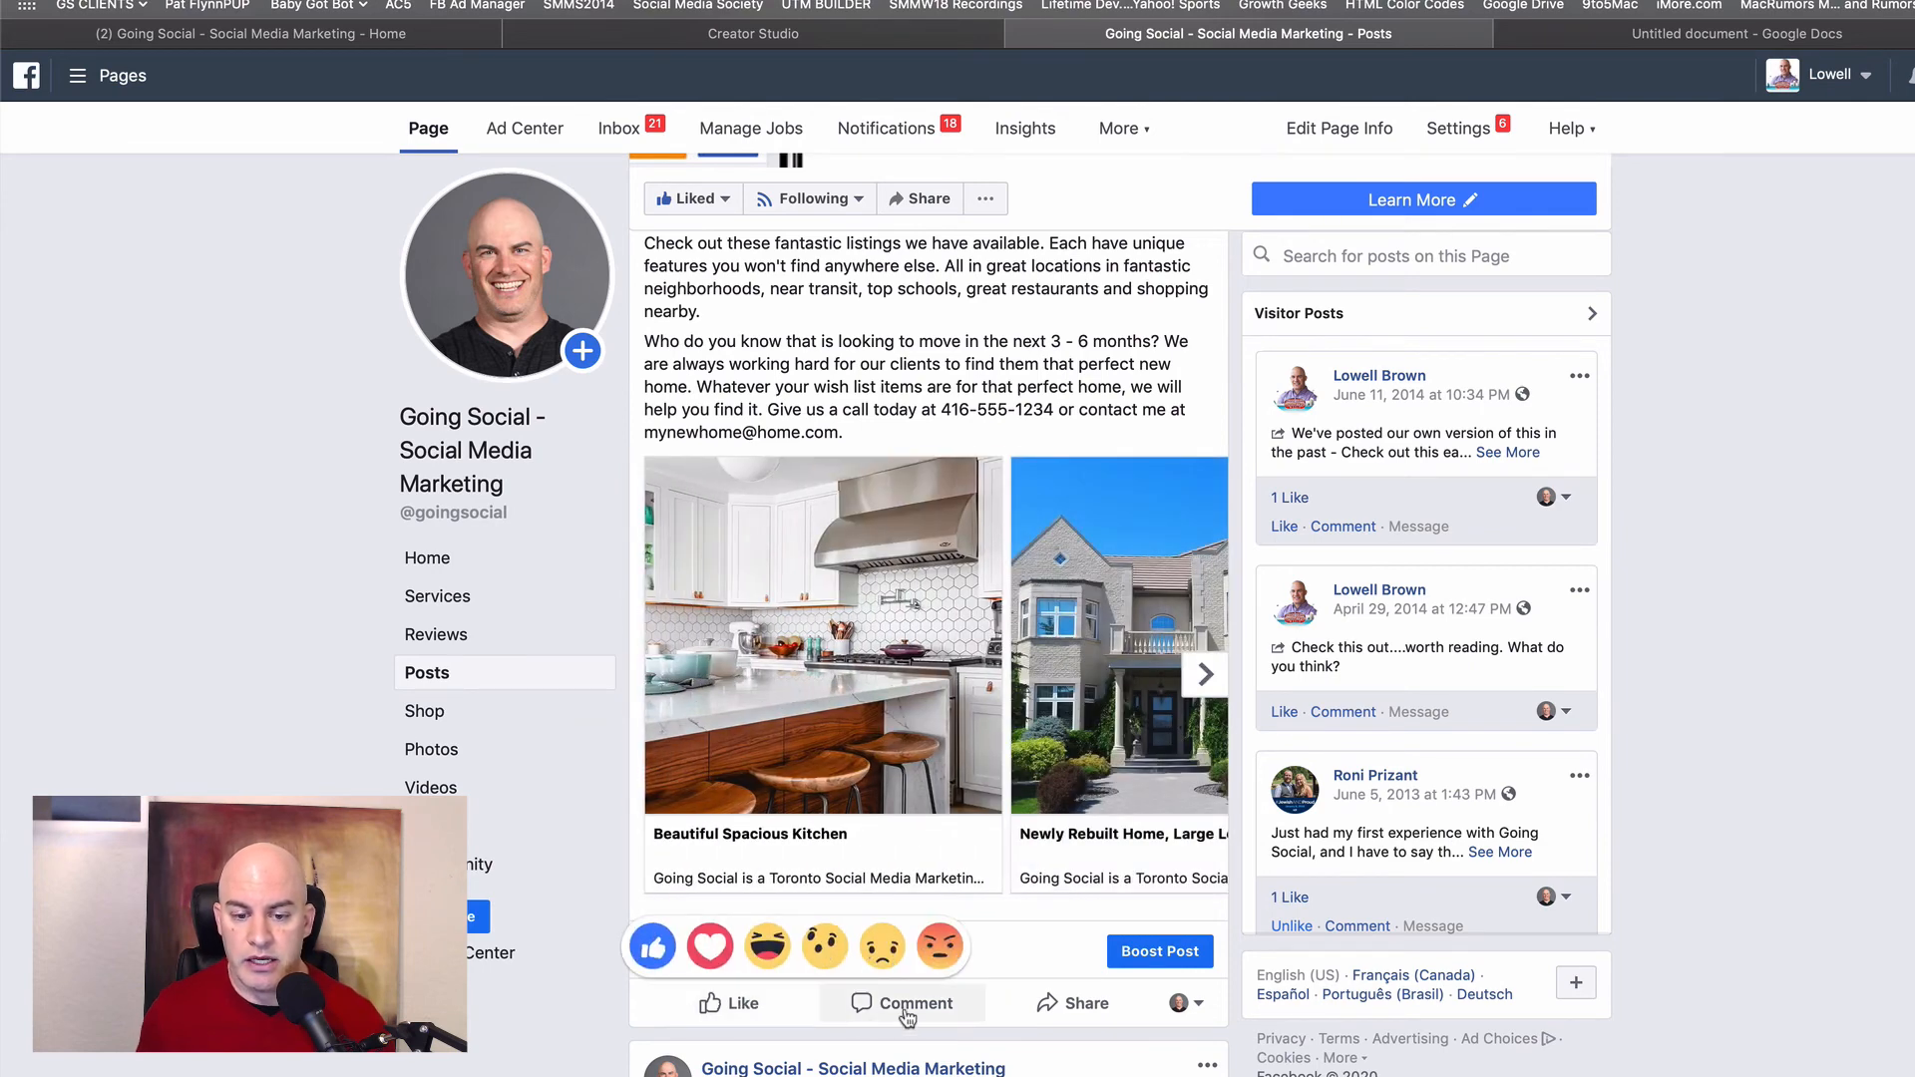
pyautogui.scroll(4, 1040, 735)
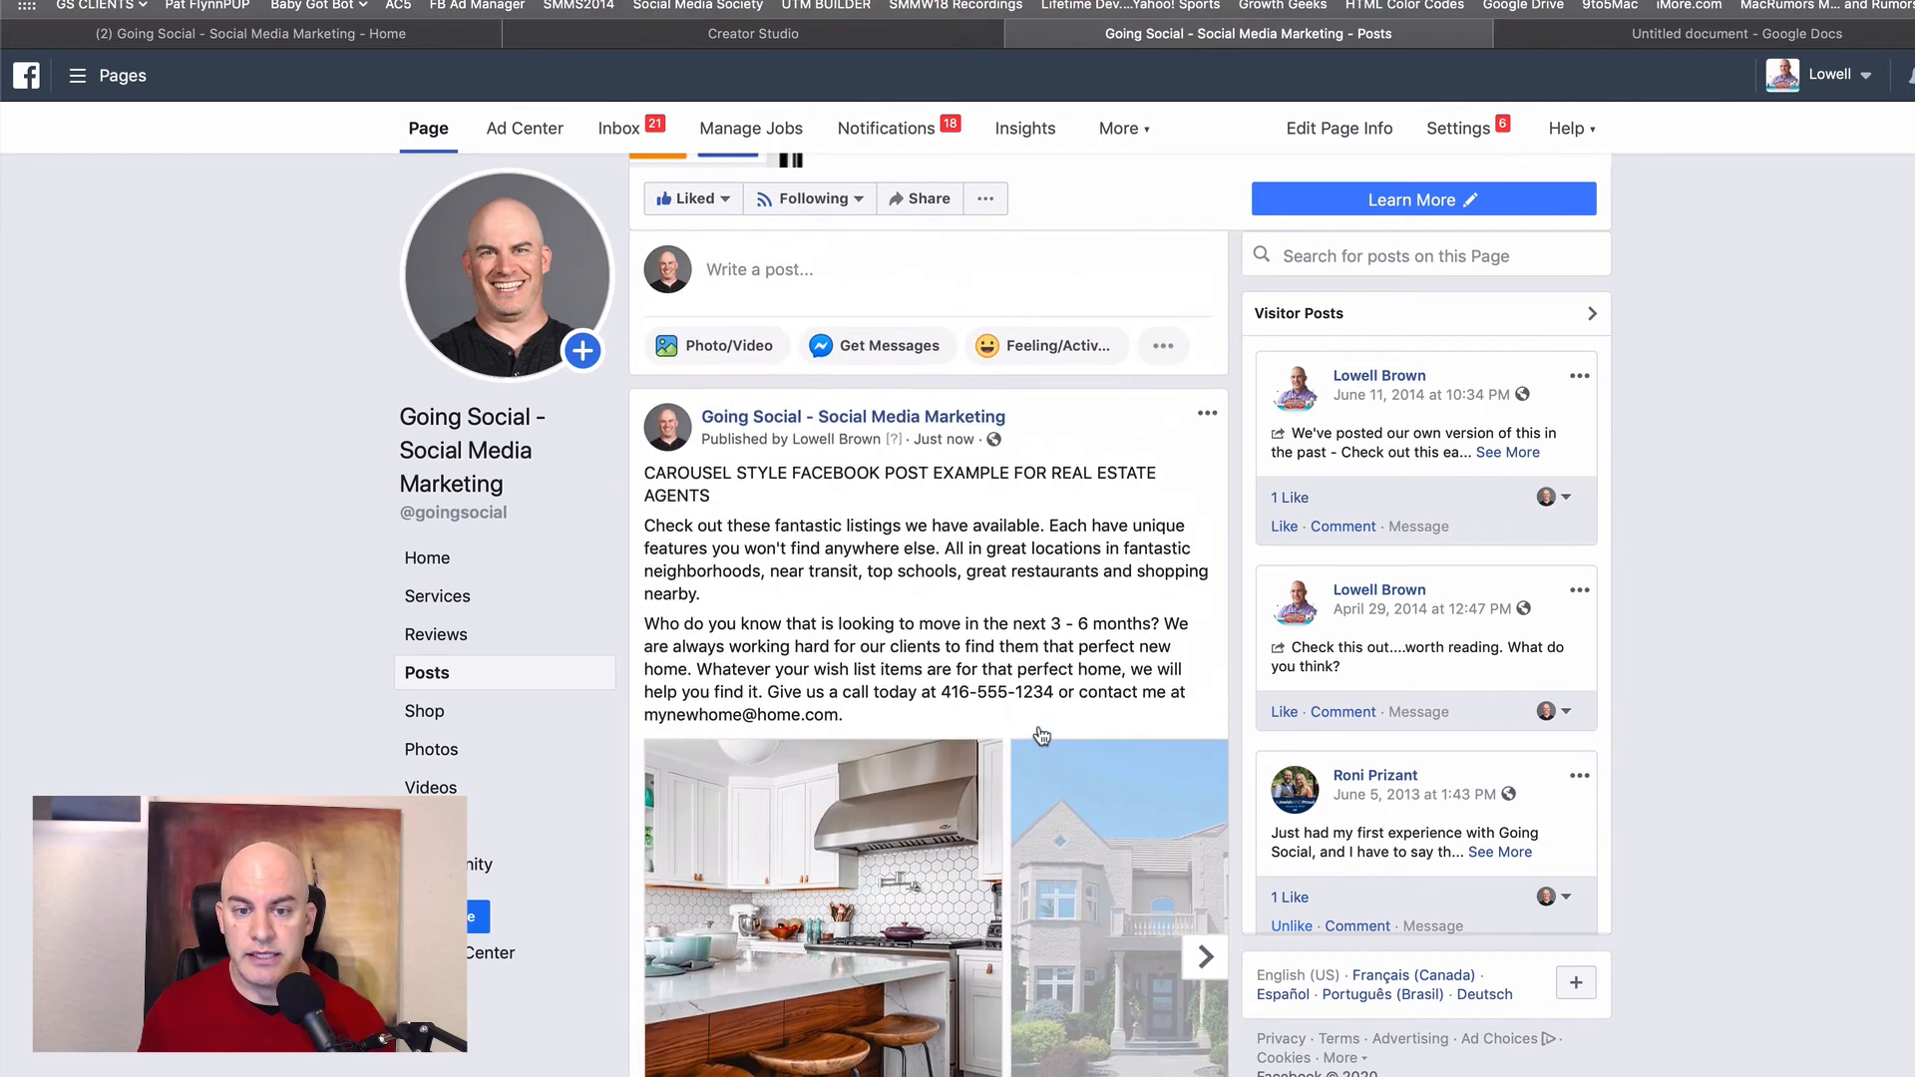
# Step: Return to the browser tab with the Going Social page's Home section and start a new photo carousel post there
pyautogui.click(348, 40)
pyautogui.moveTo(812, 389)
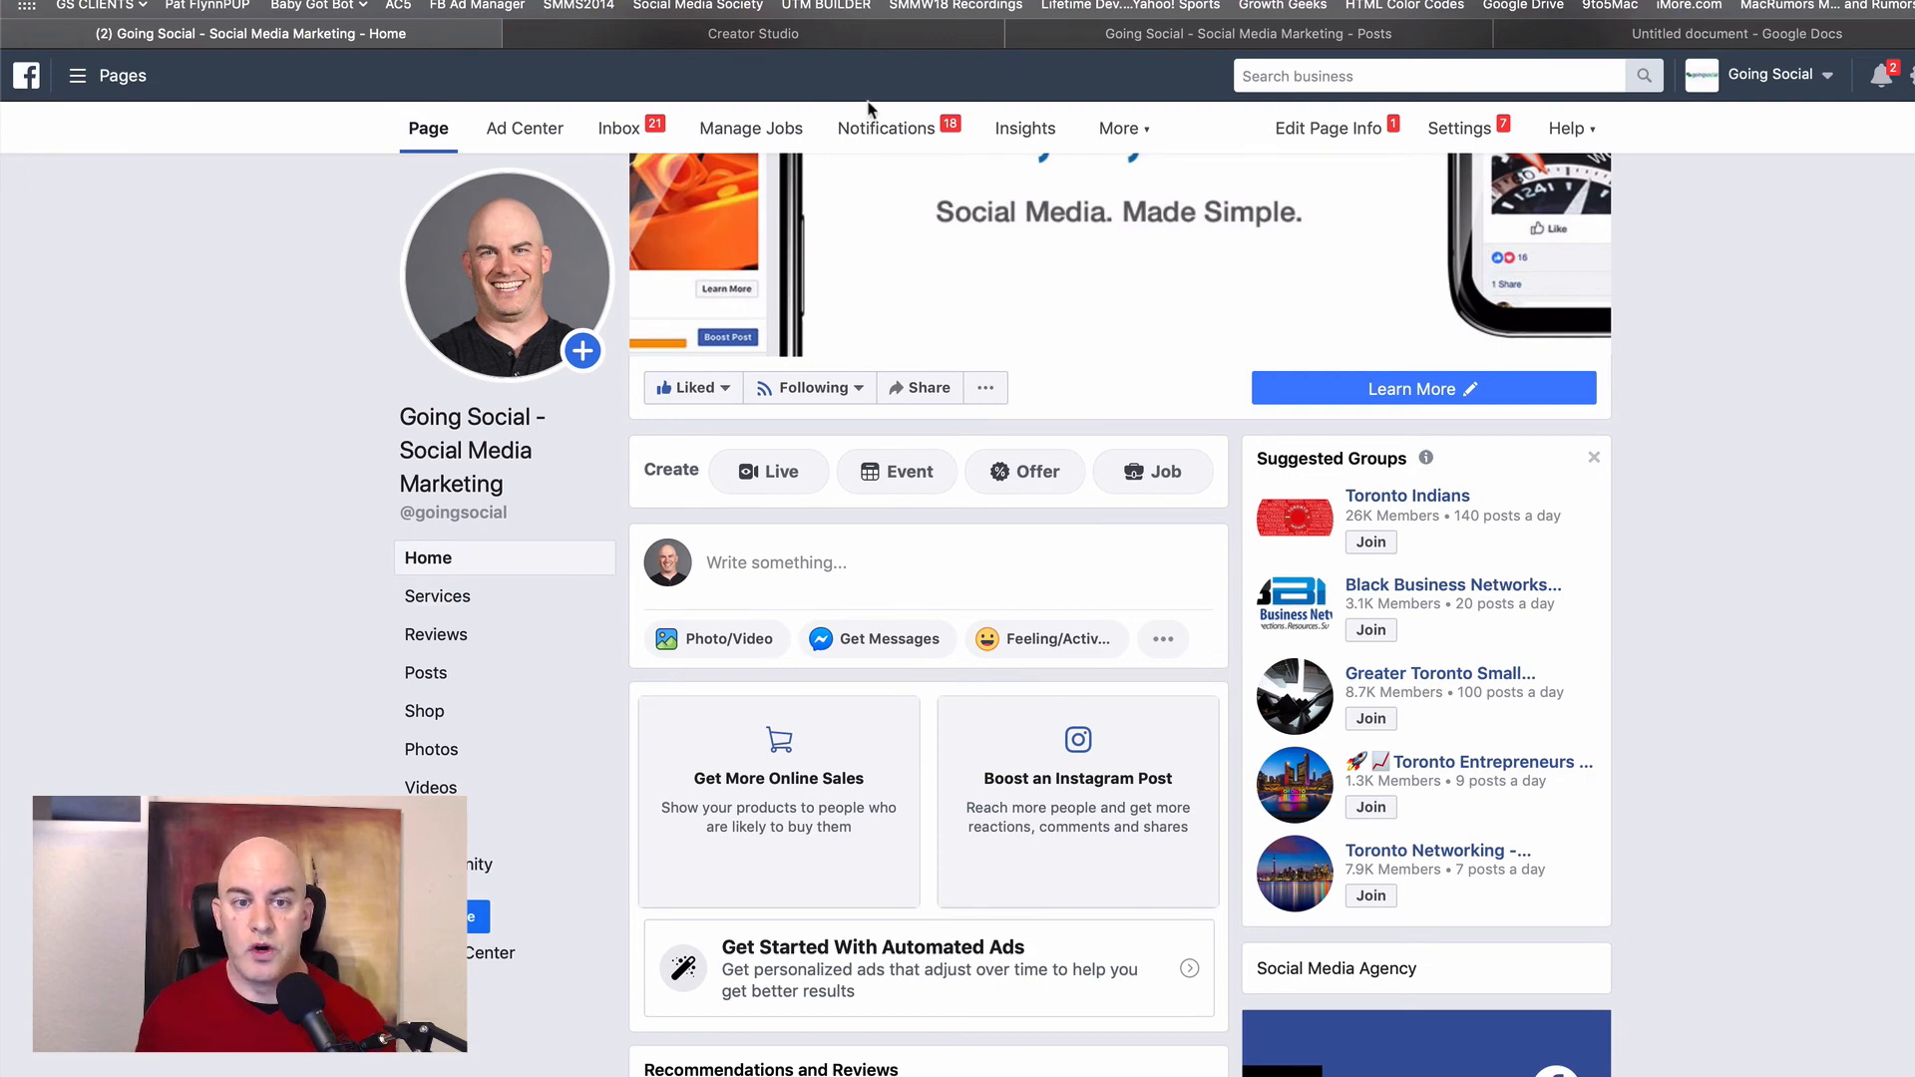
pyautogui.click(879, 36)
pyautogui.click(401, 34)
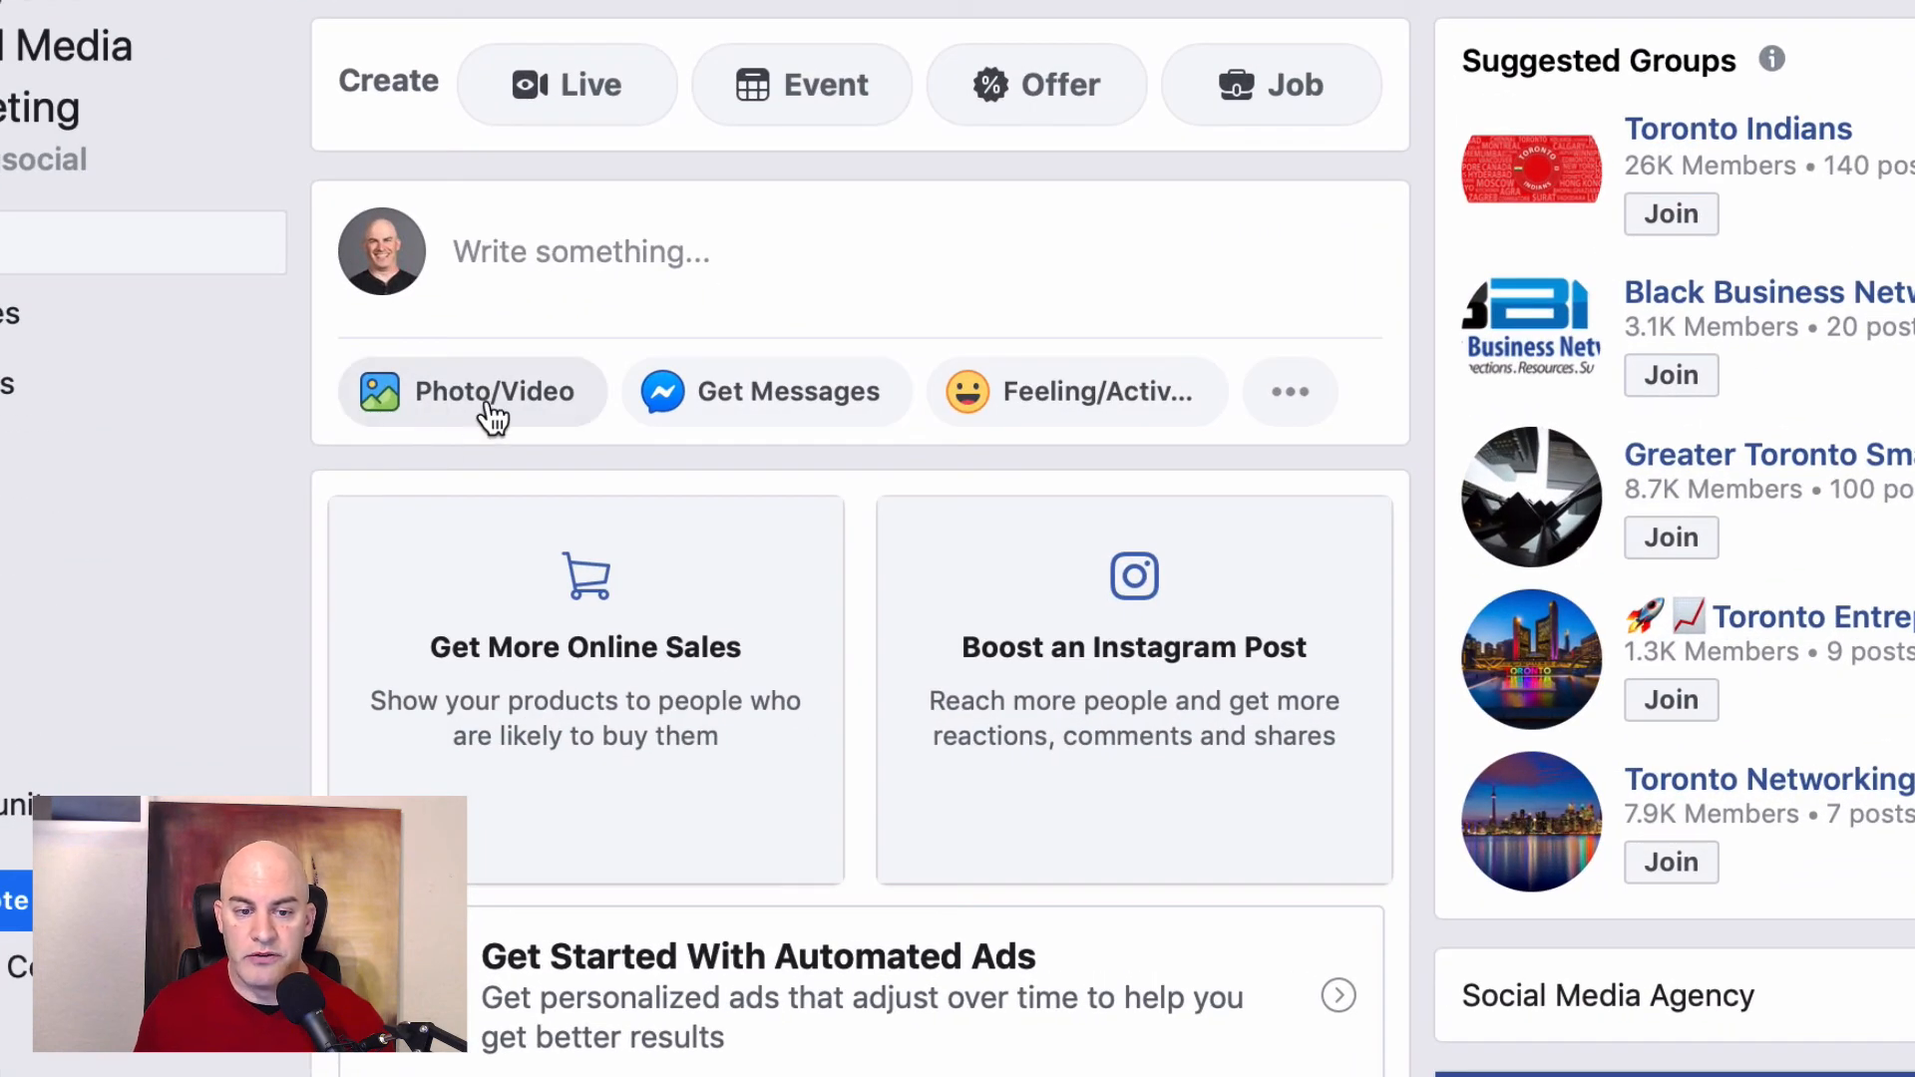
pyautogui.click(488, 406)
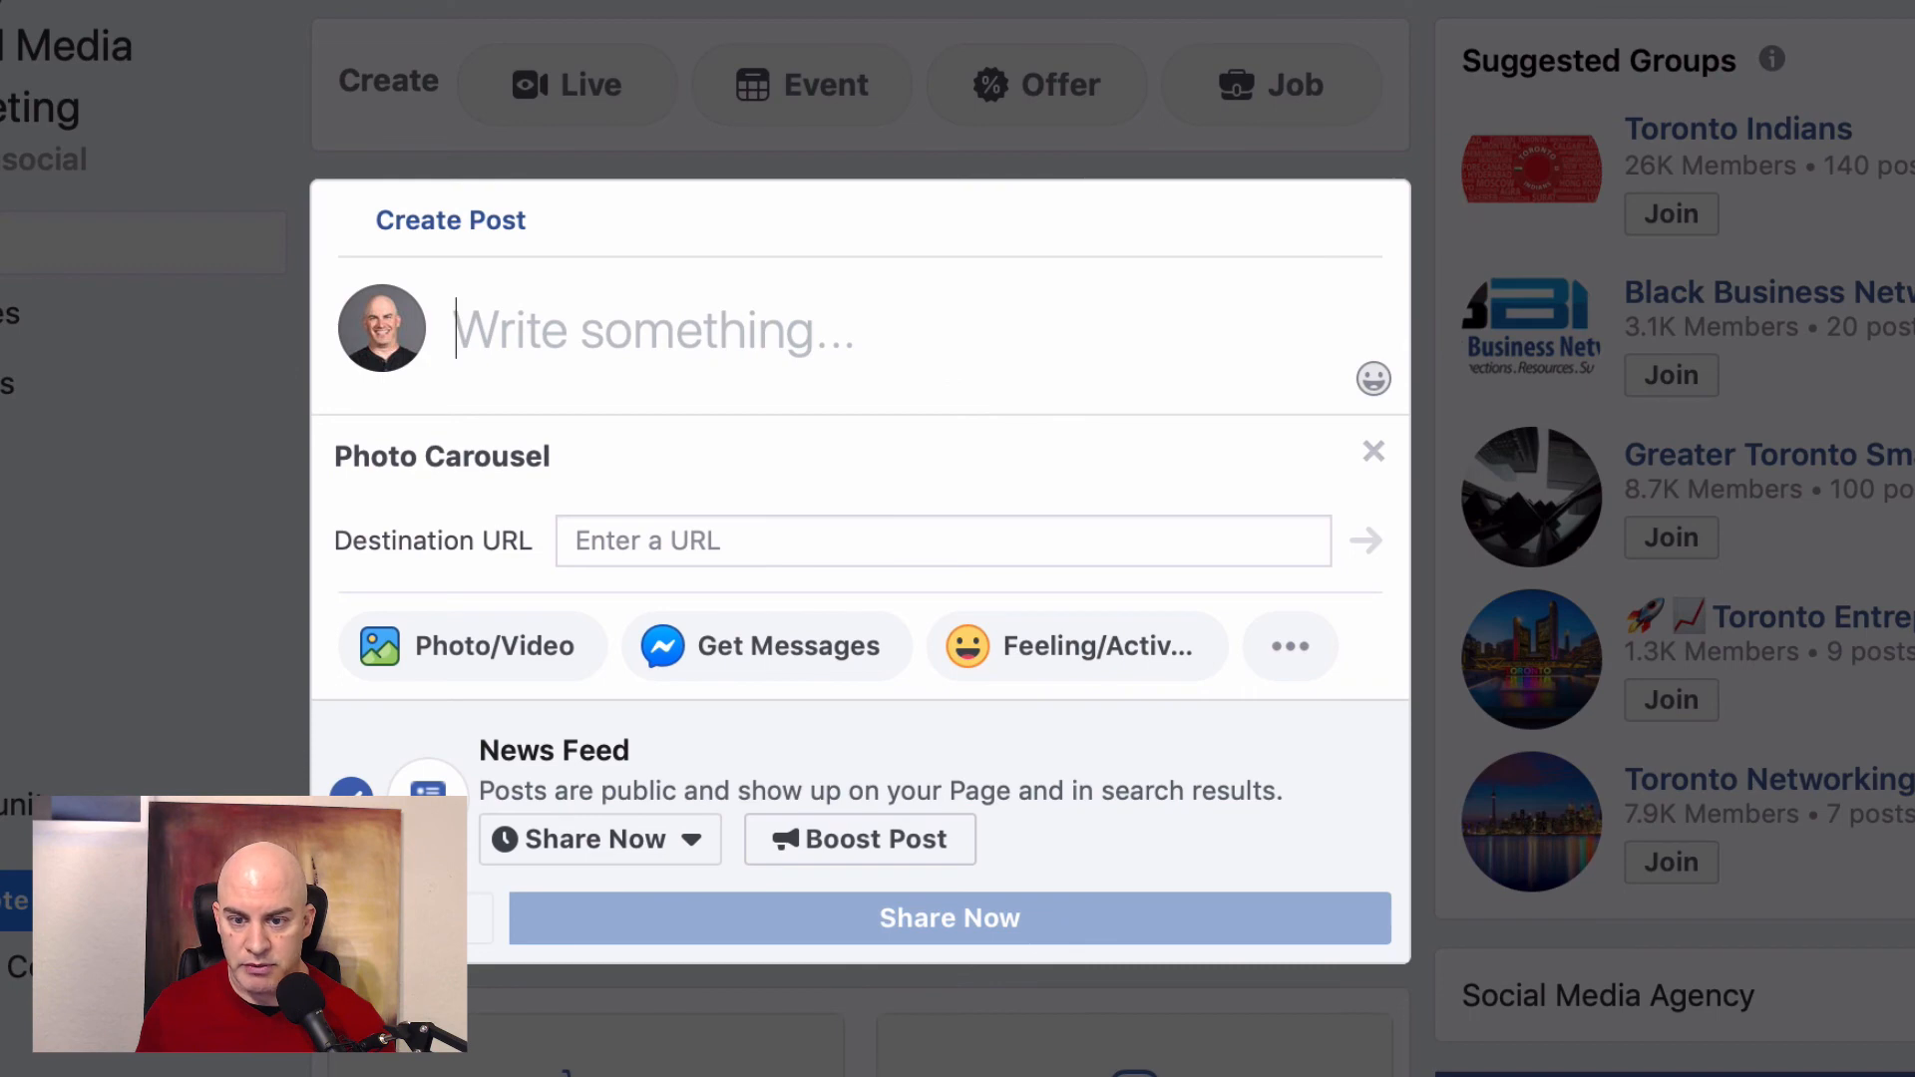
pyautogui.press('Escape')
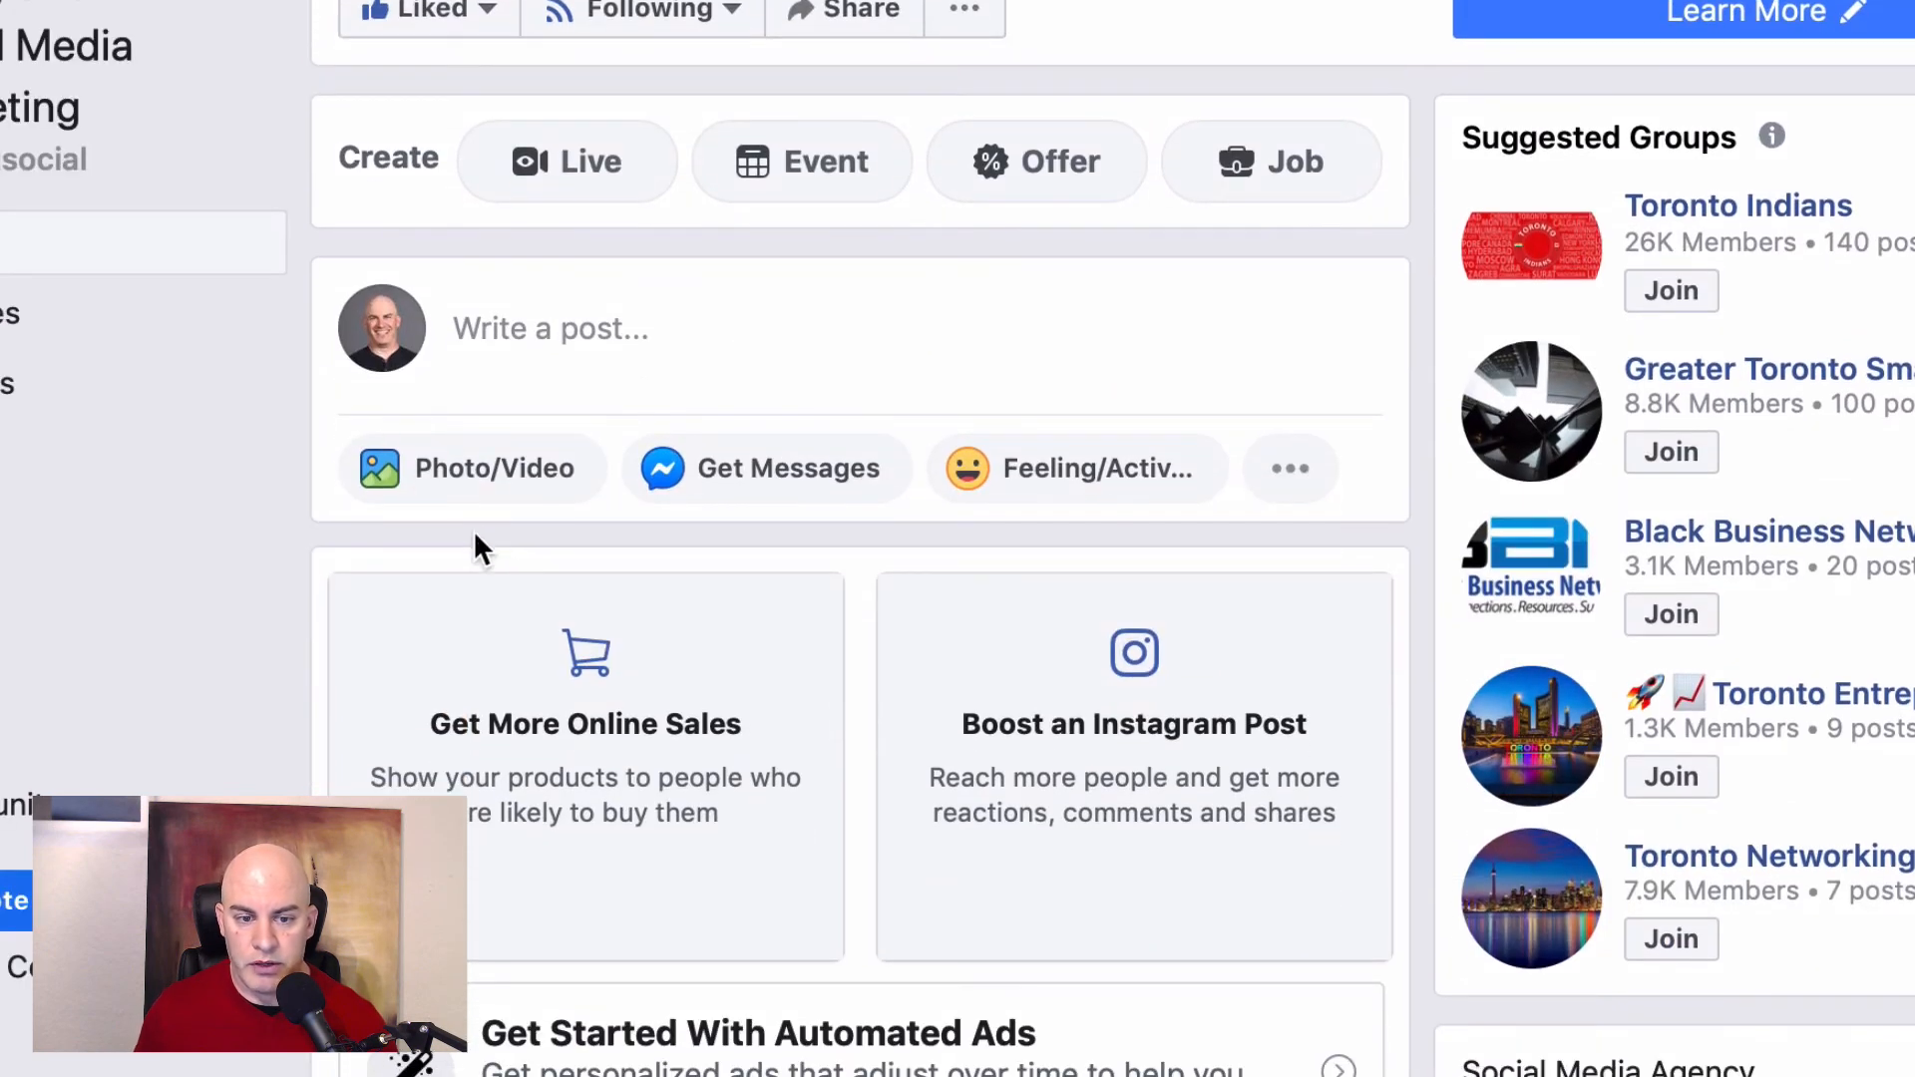
pyautogui.click(503, 716)
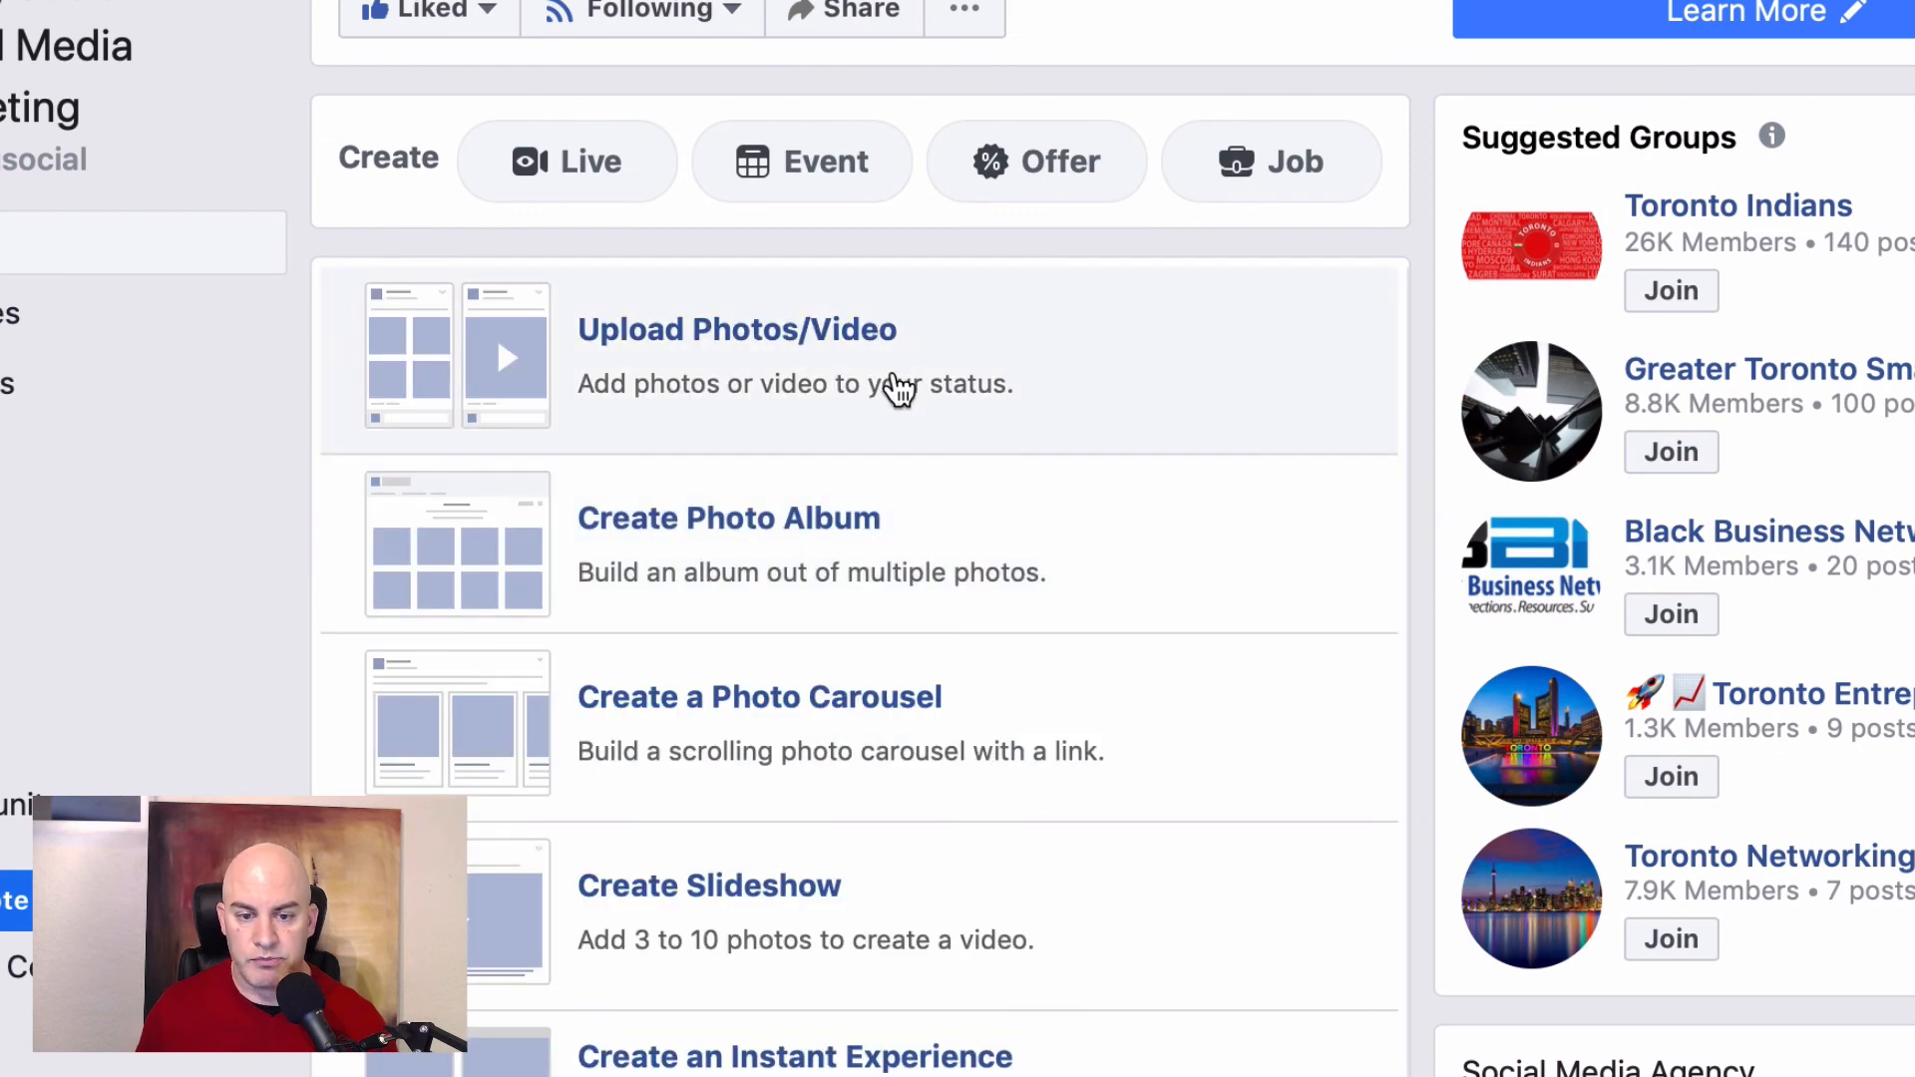
pyautogui.scroll(-3, 944, 417)
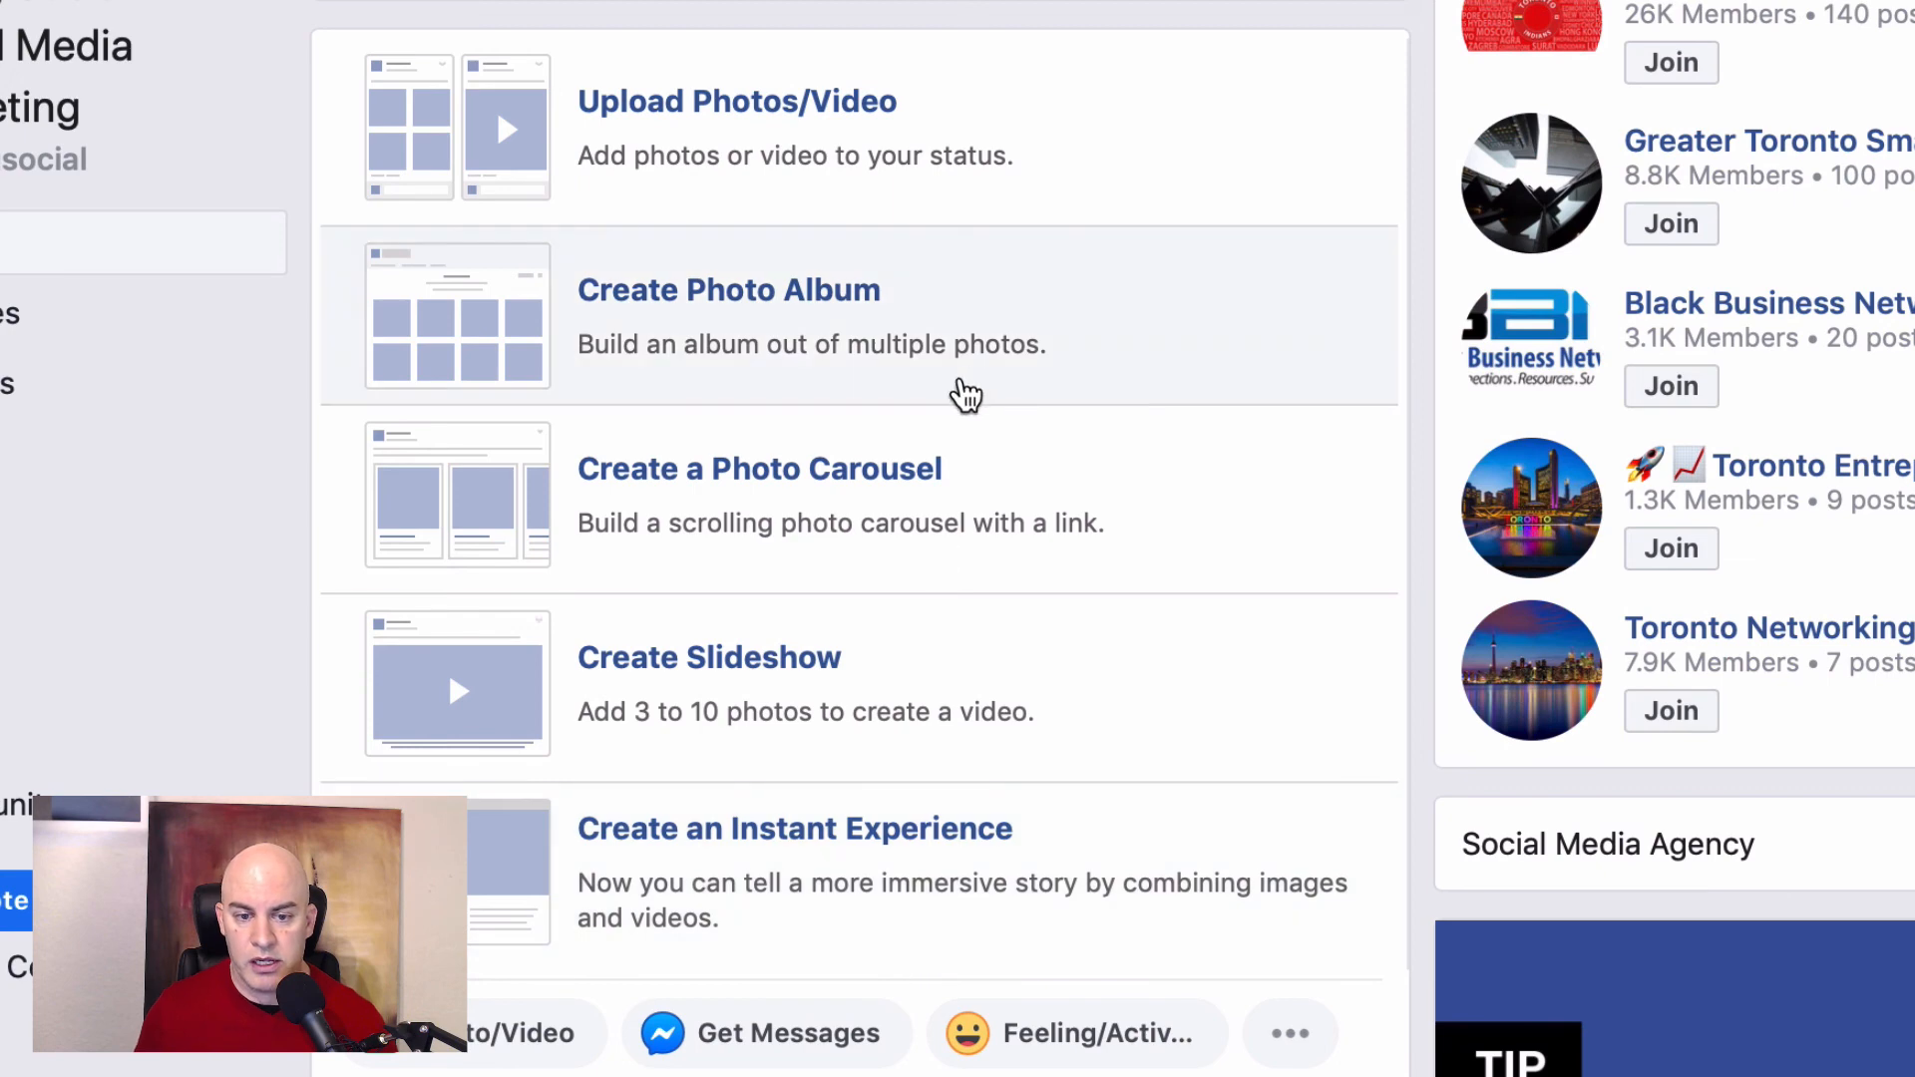
pyautogui.click(934, 509)
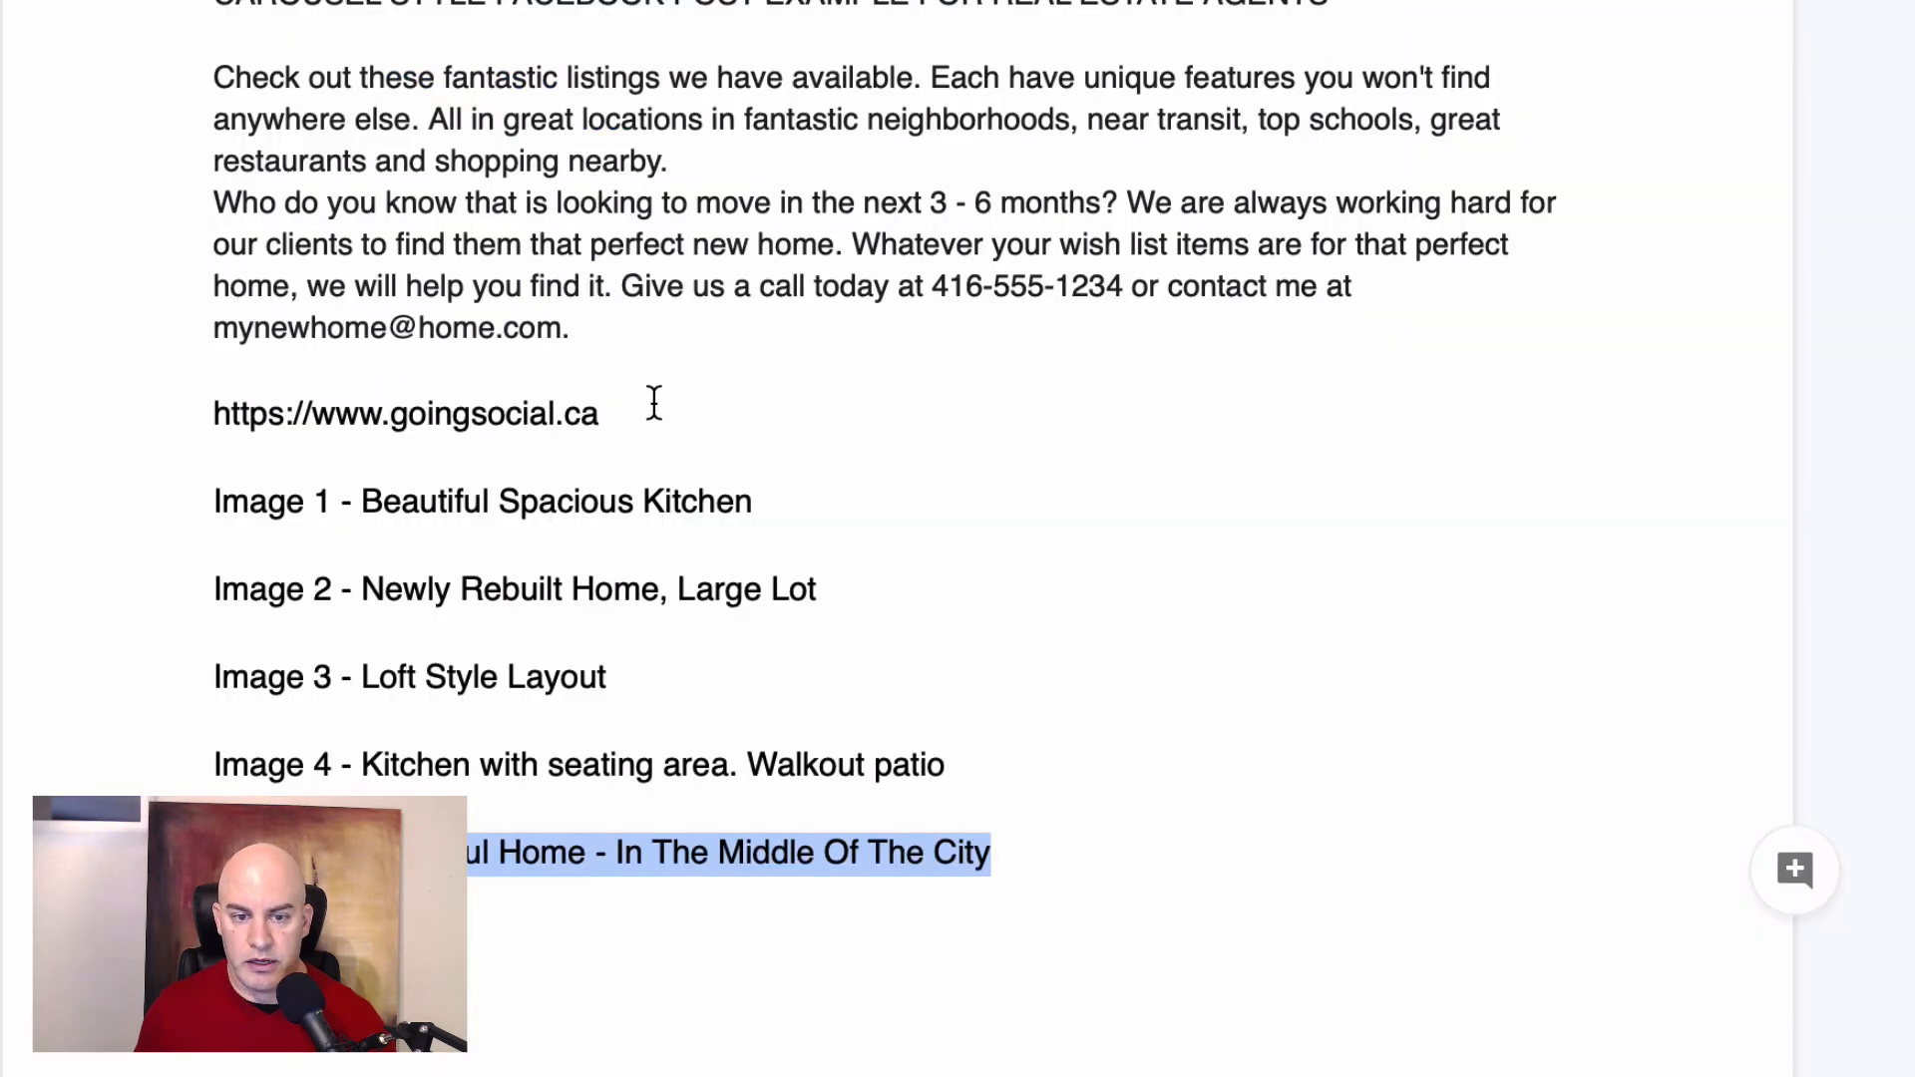
pyautogui.moveTo(593, 332); pyautogui.dragTo(170, 10)
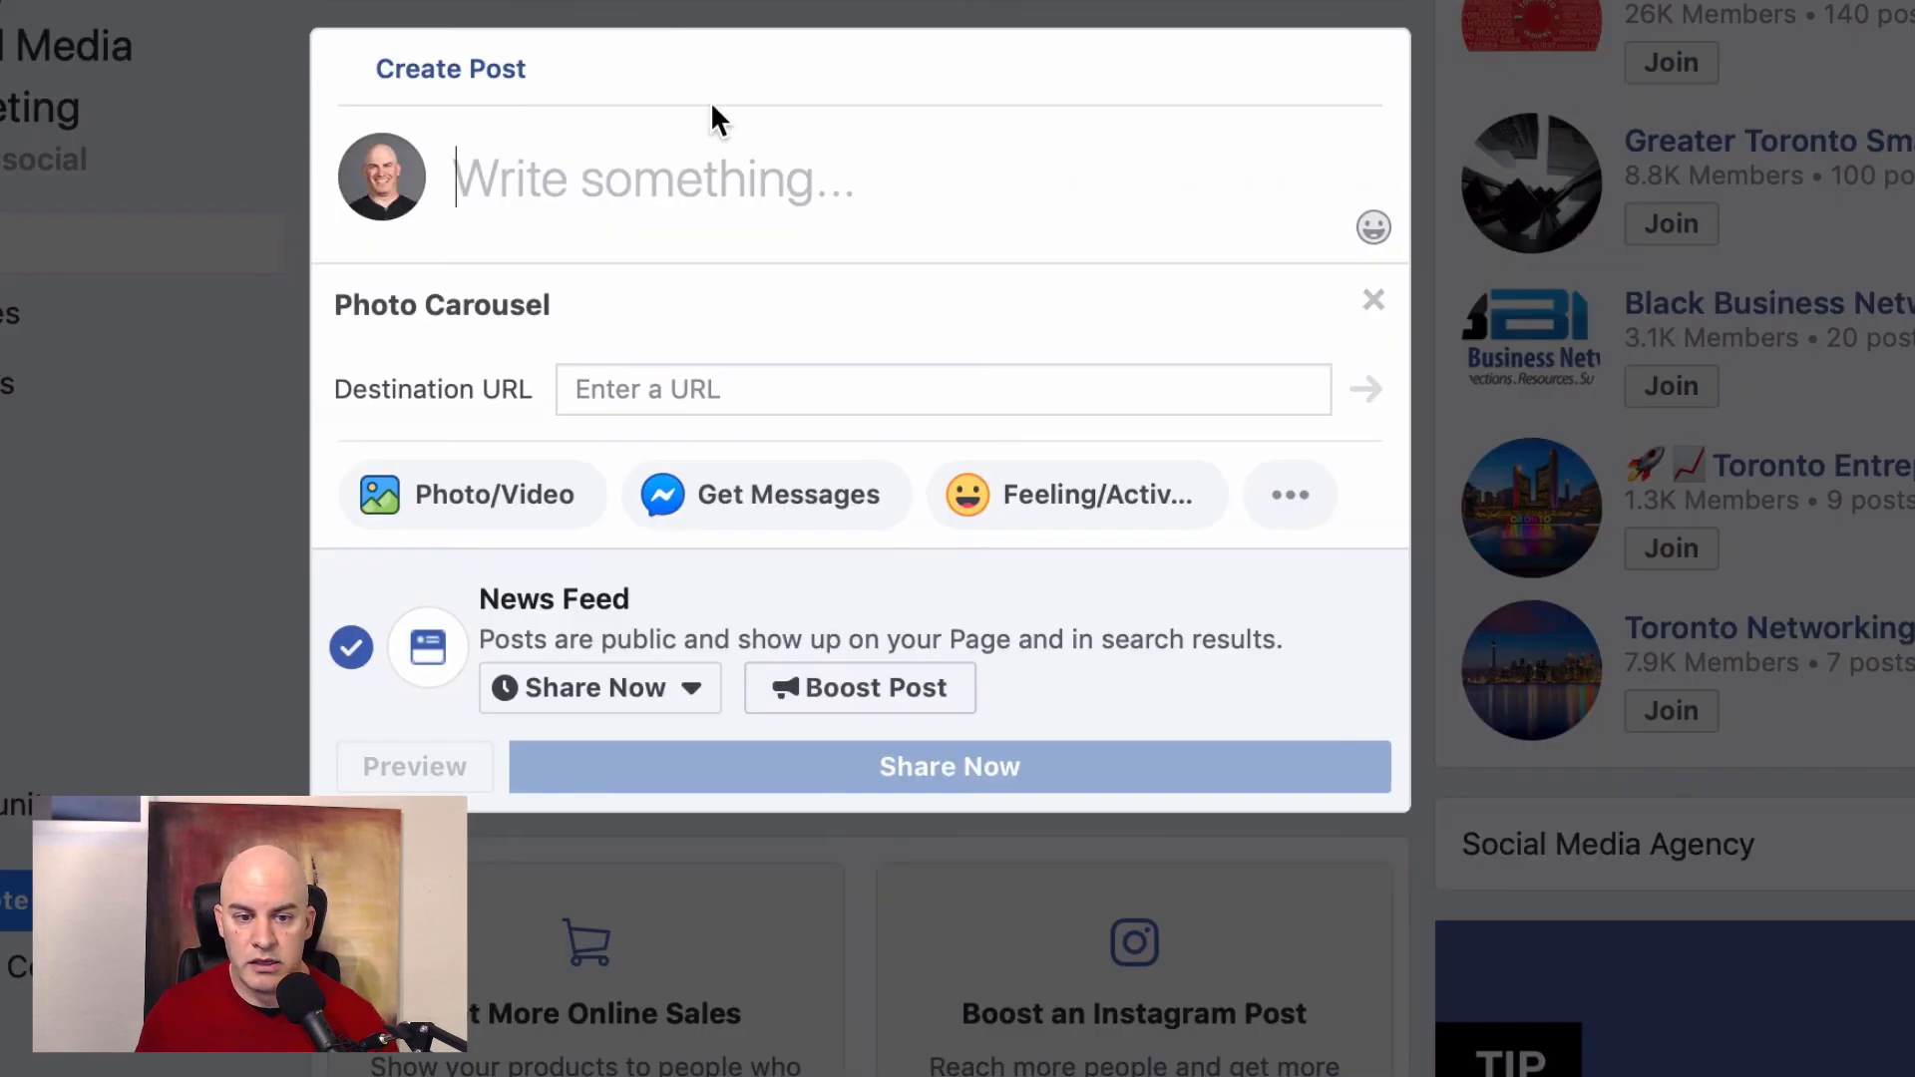
pyautogui.press('super+v')
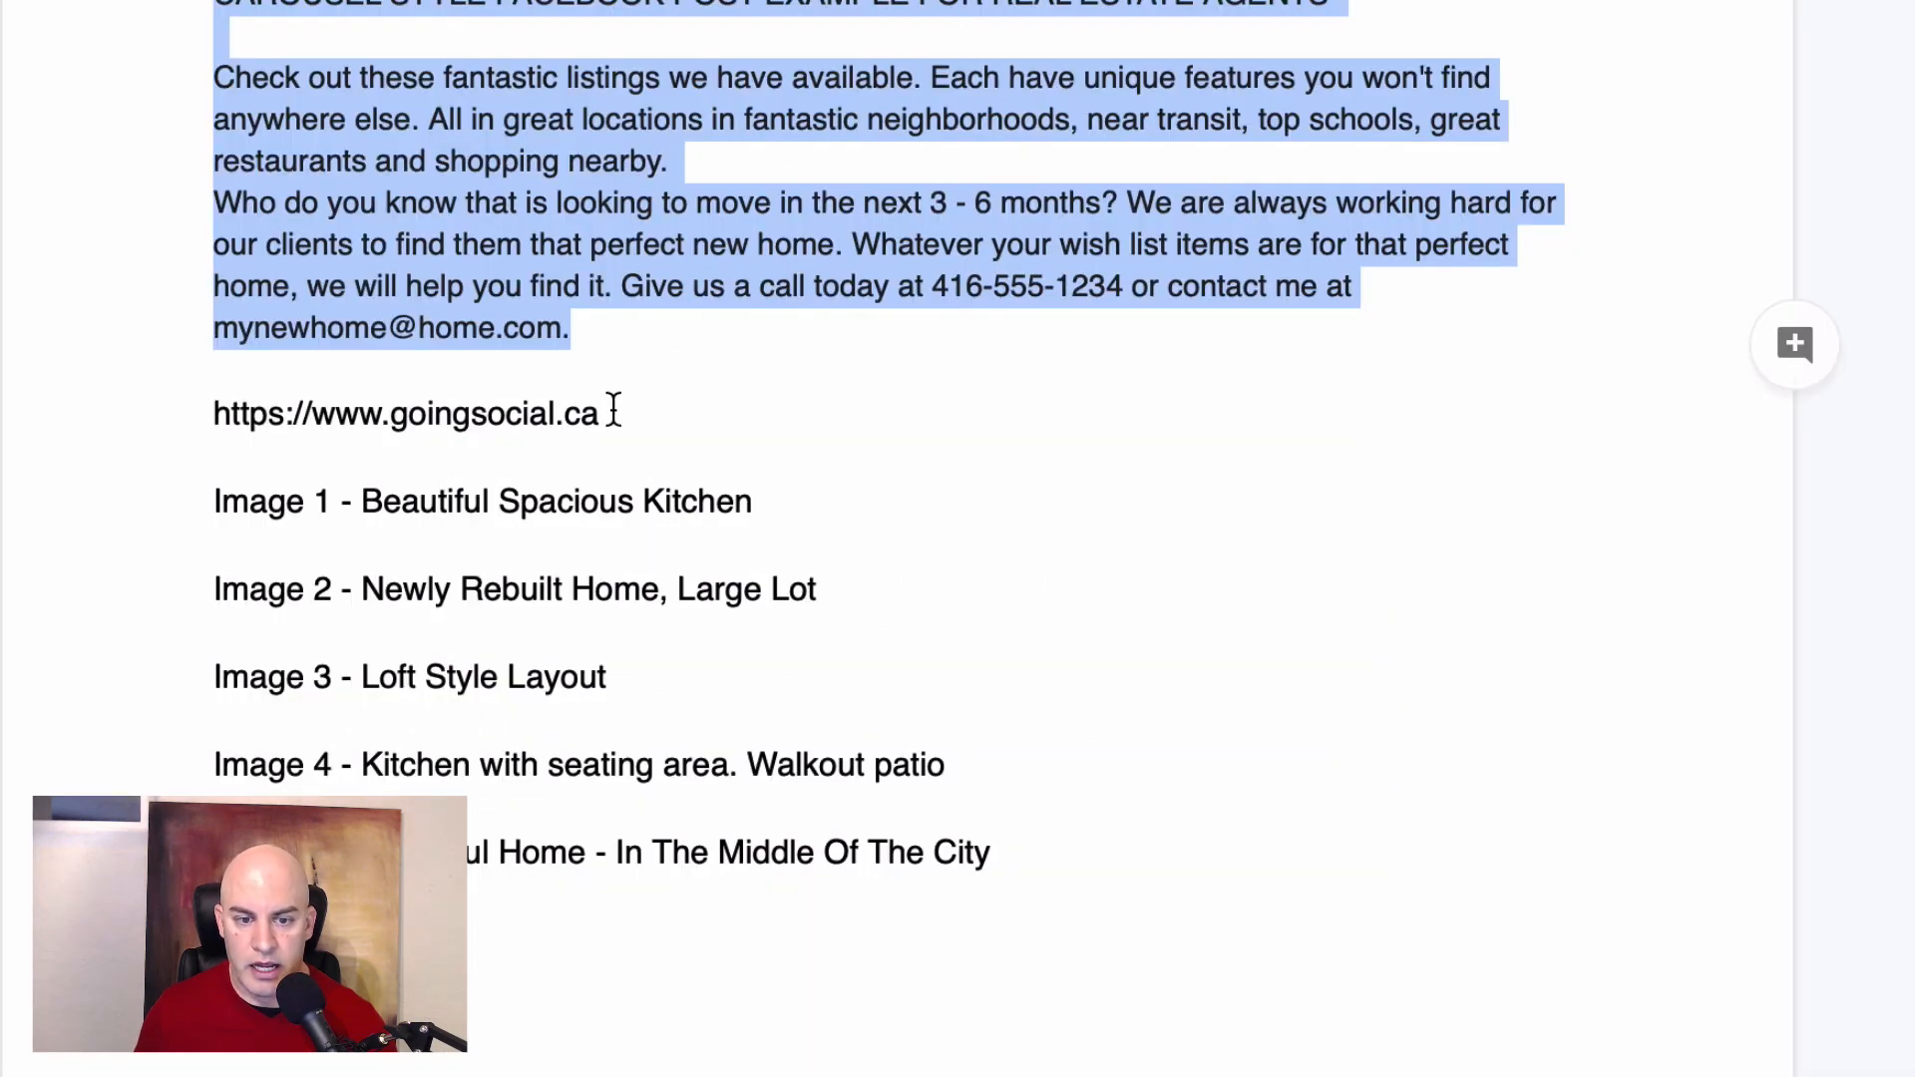
pyautogui.moveTo(603, 414); pyautogui.dragTo(184, 424)
pyautogui.press('super+c')
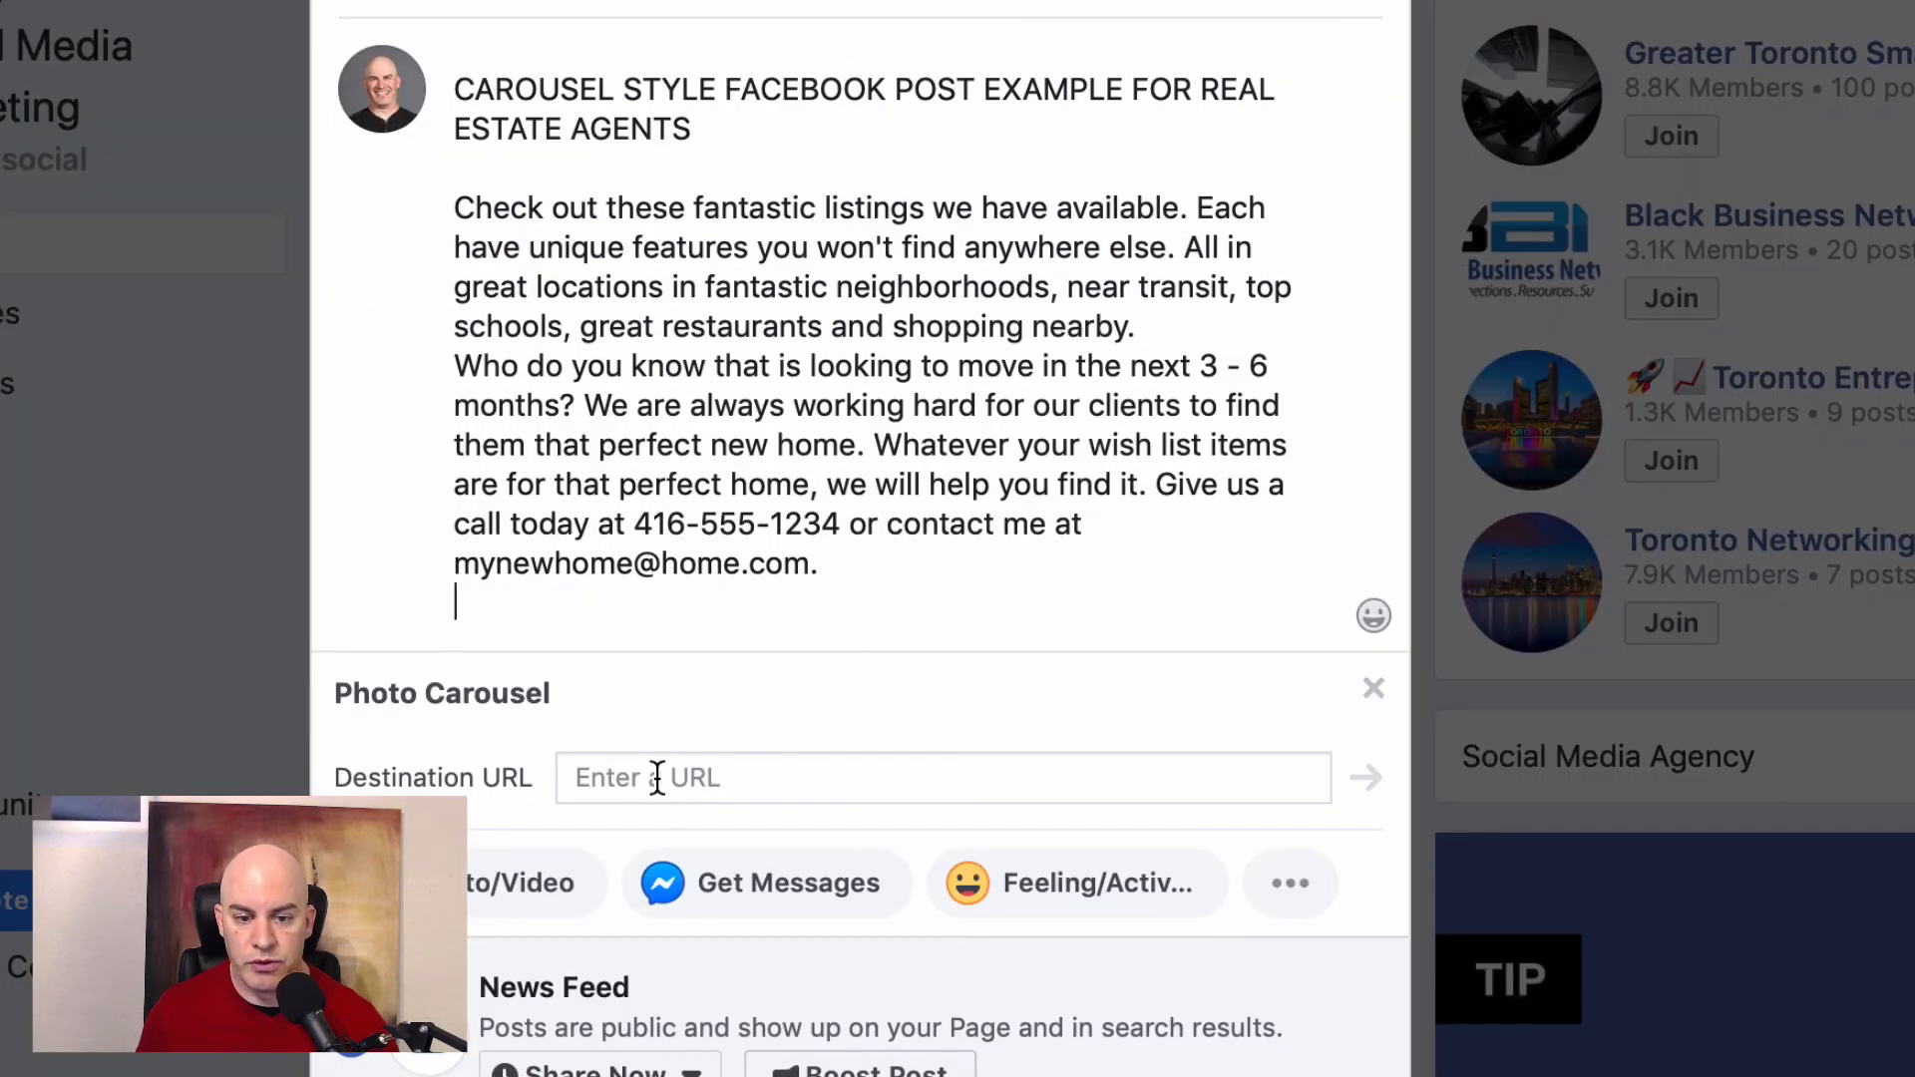
pyautogui.click(658, 777)
pyautogui.press('super+v')
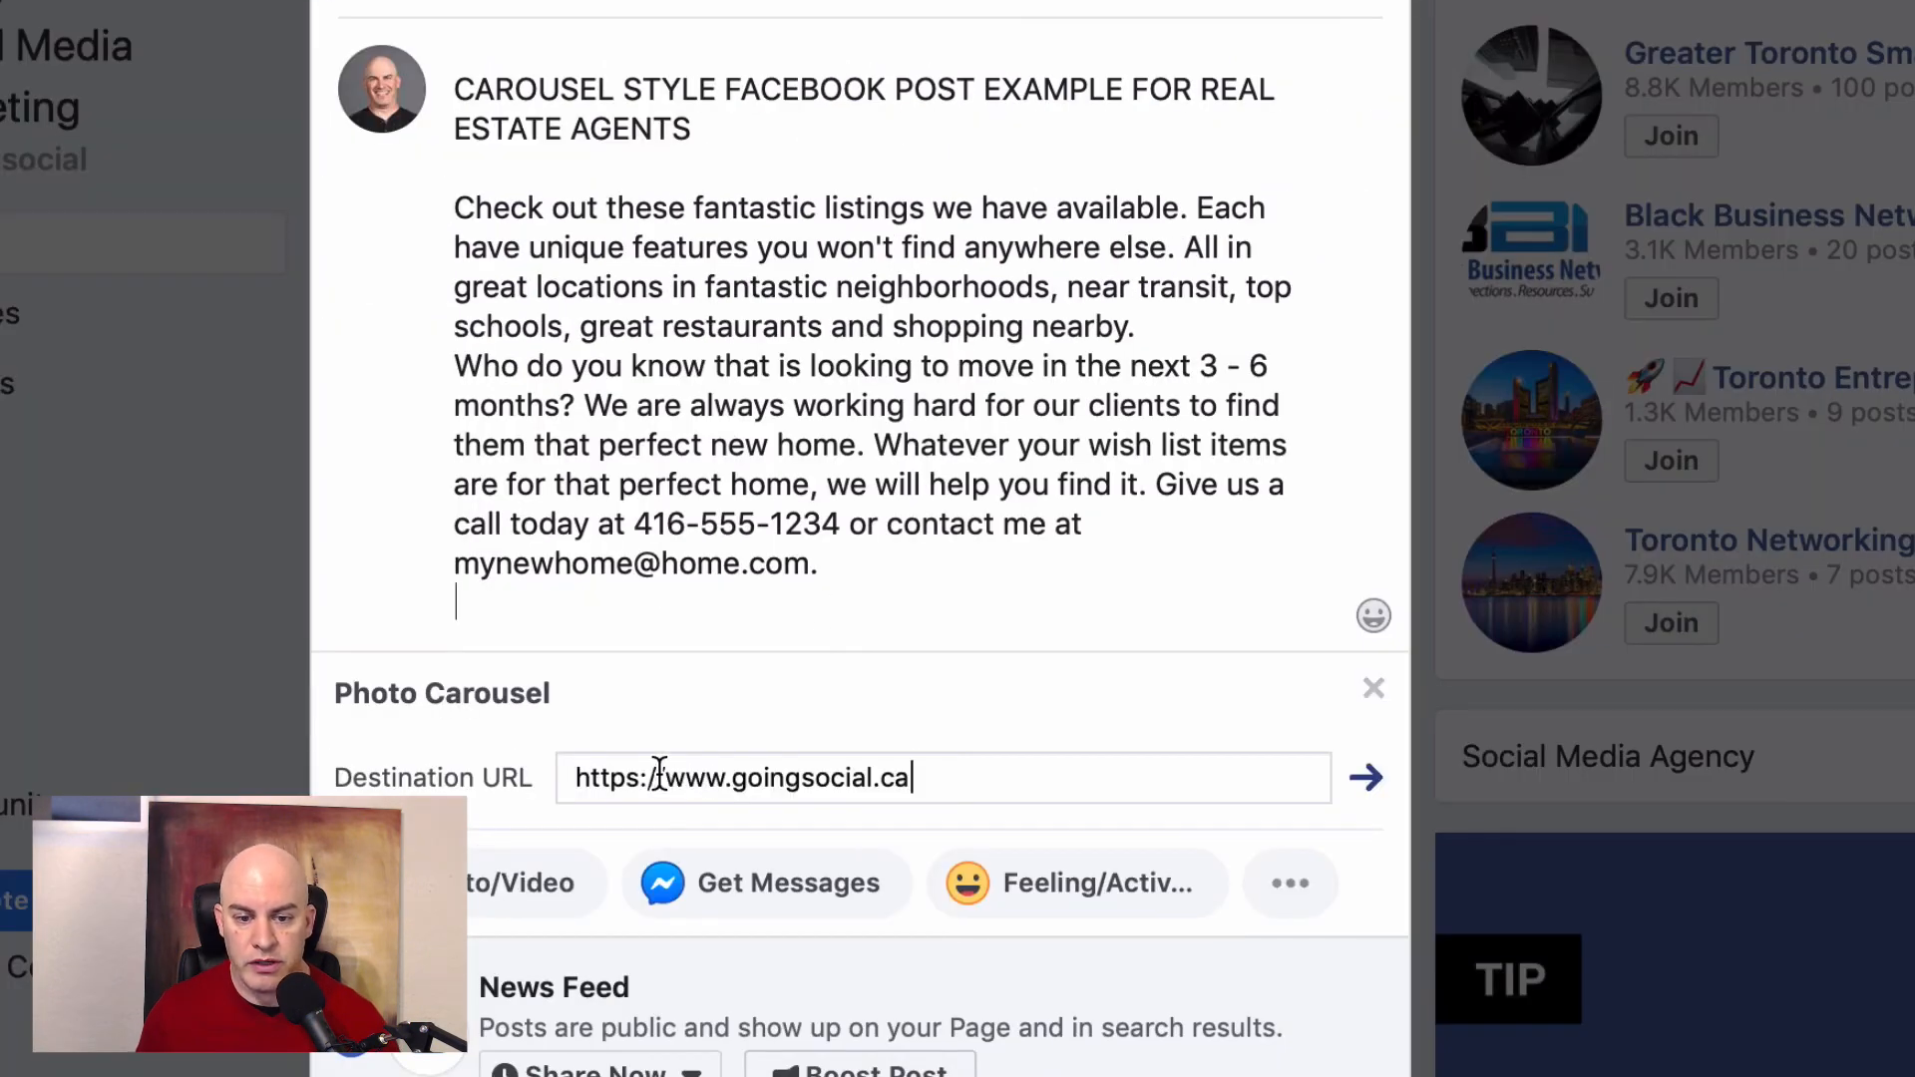
# Step: Load the destination website's images into the photo carousel and deselect all four of the fetched images
pyautogui.click(1366, 780)
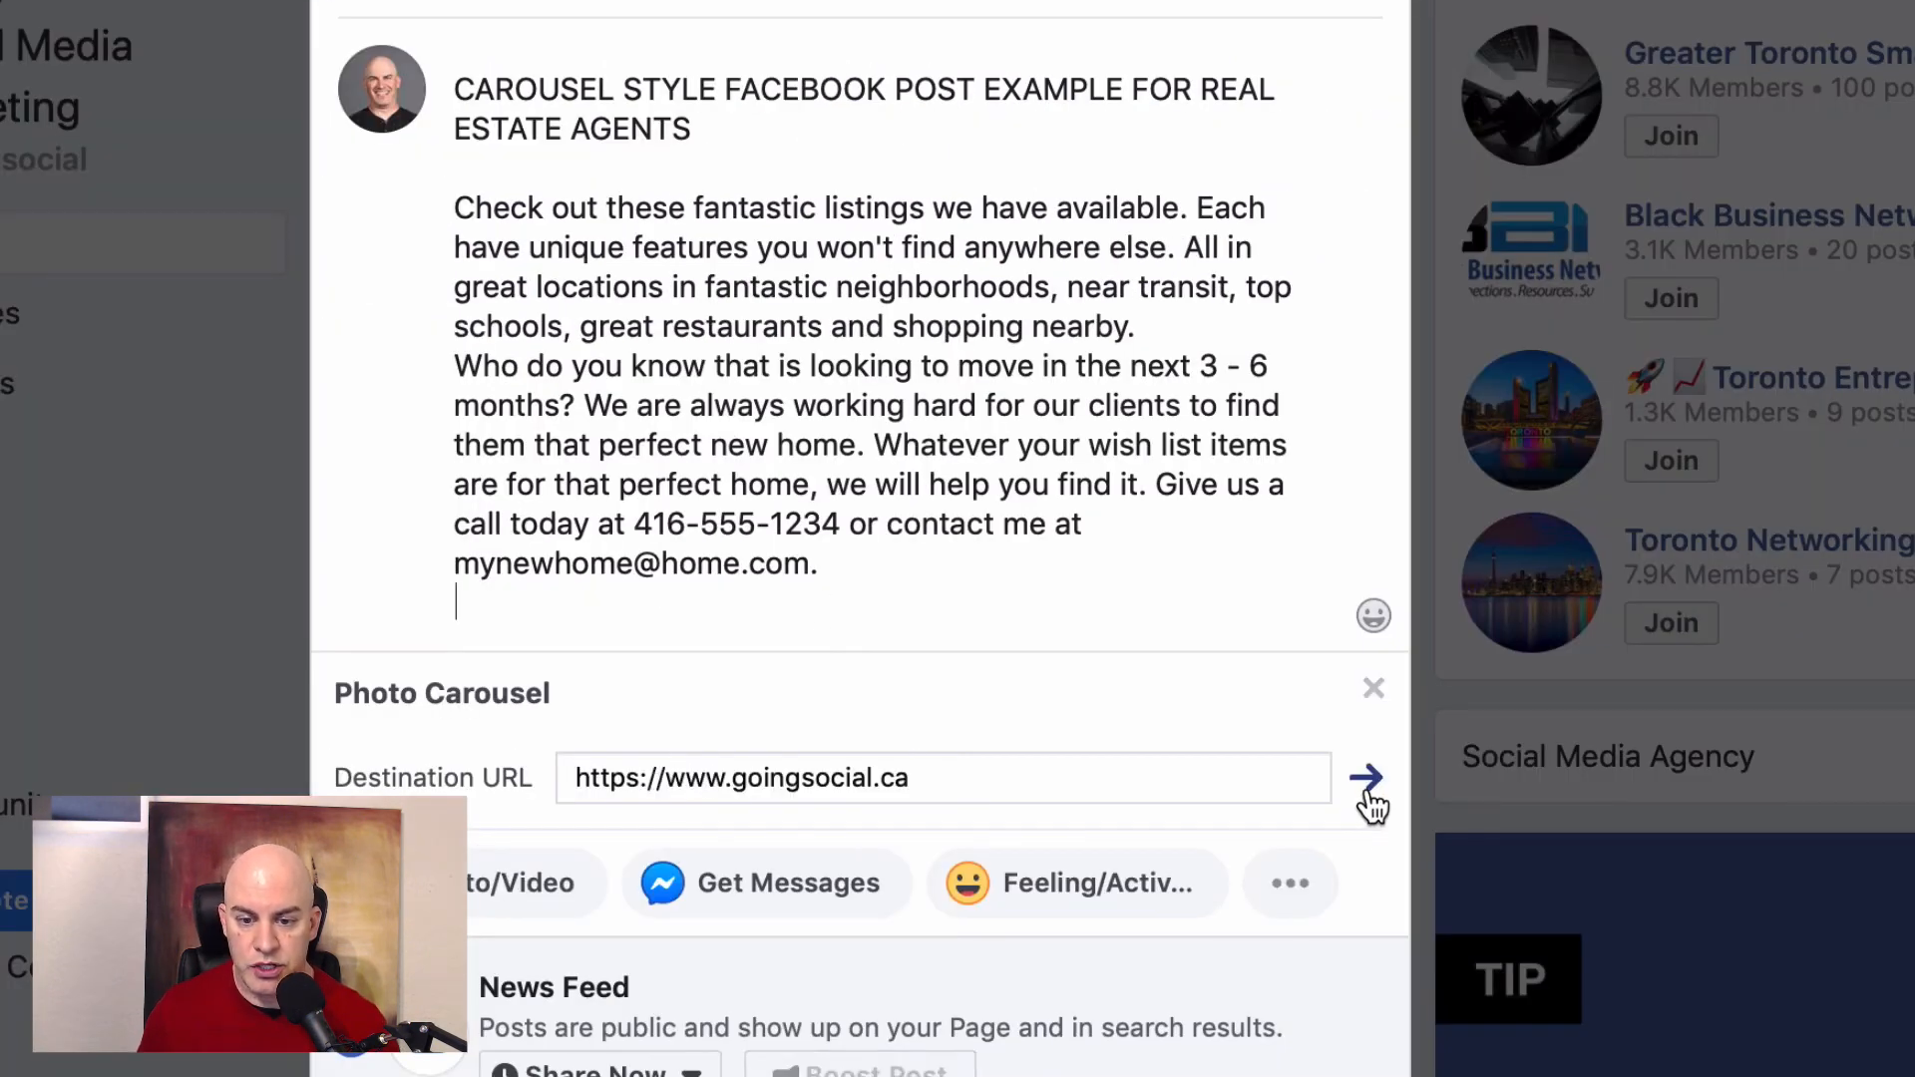
pyautogui.scroll(-6, 1117, 750)
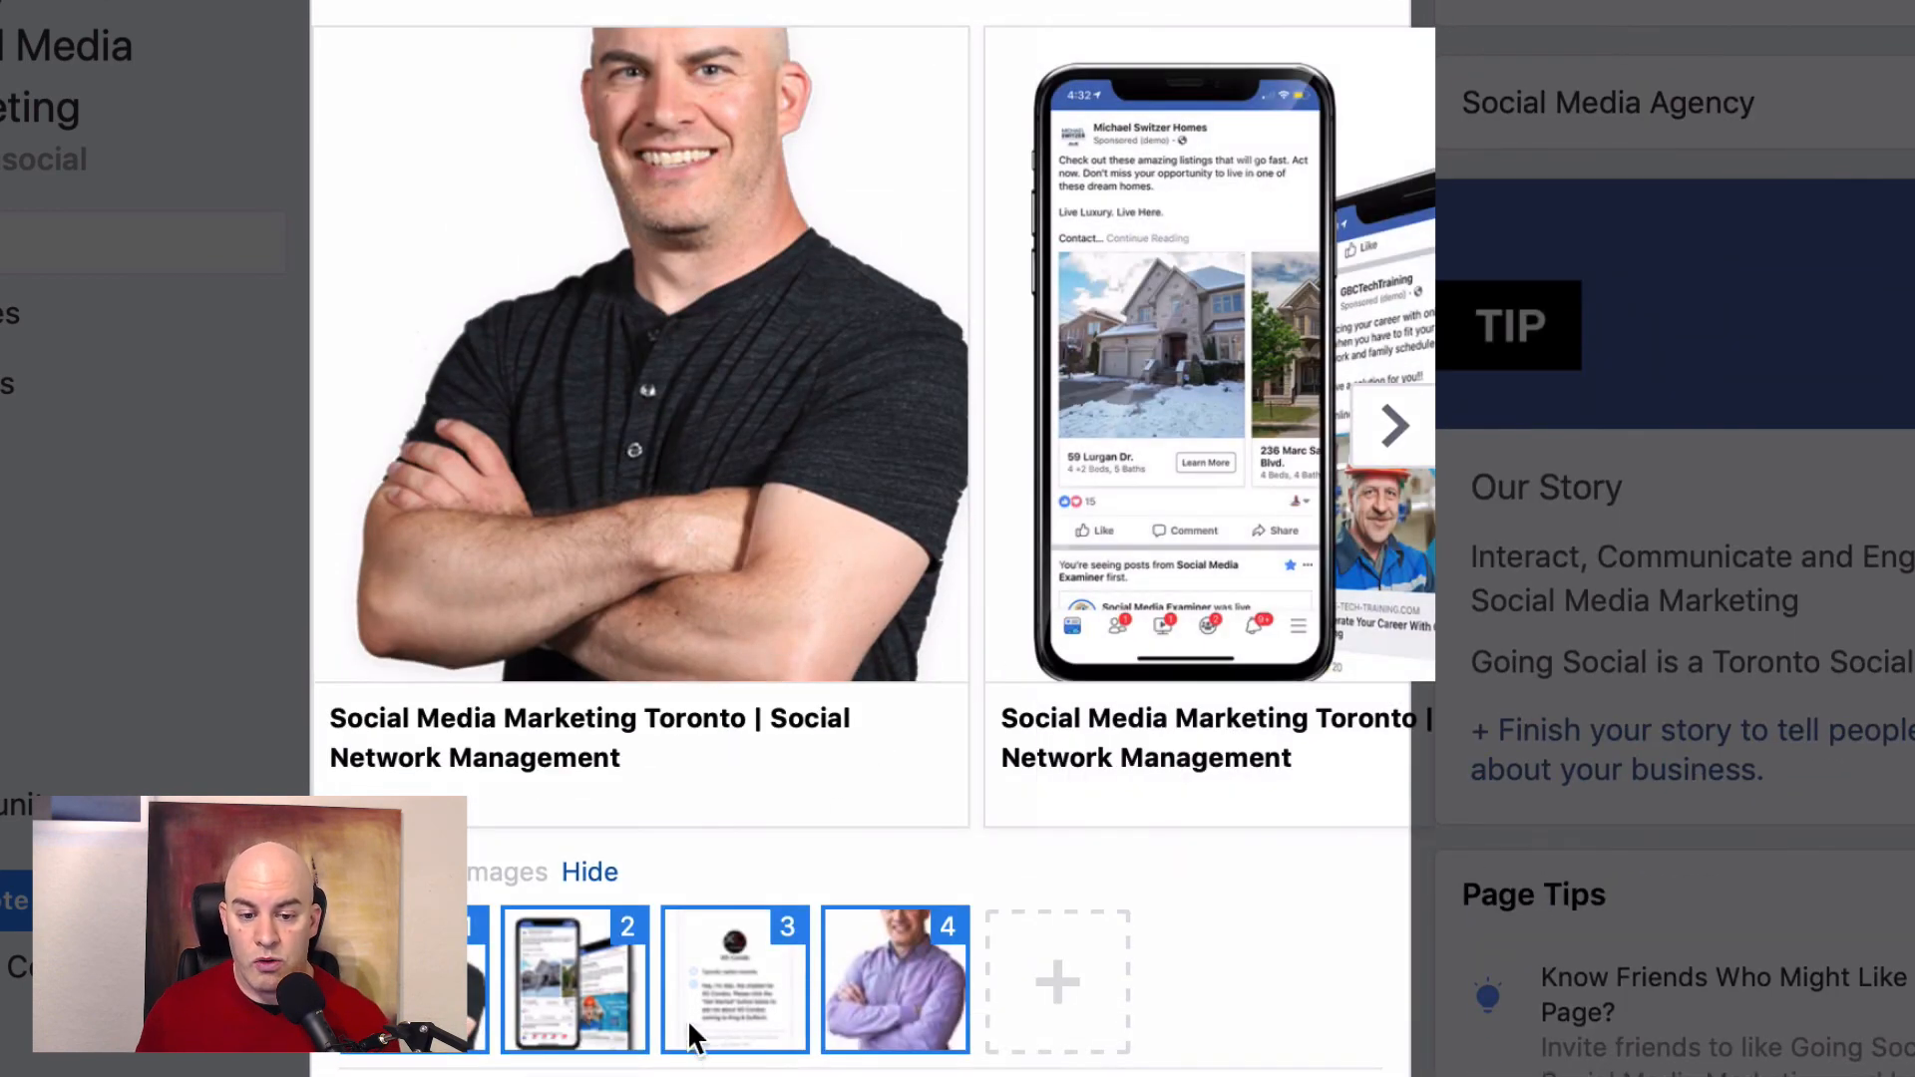
pyautogui.click(477, 982)
pyautogui.click(578, 989)
pyautogui.click(726, 980)
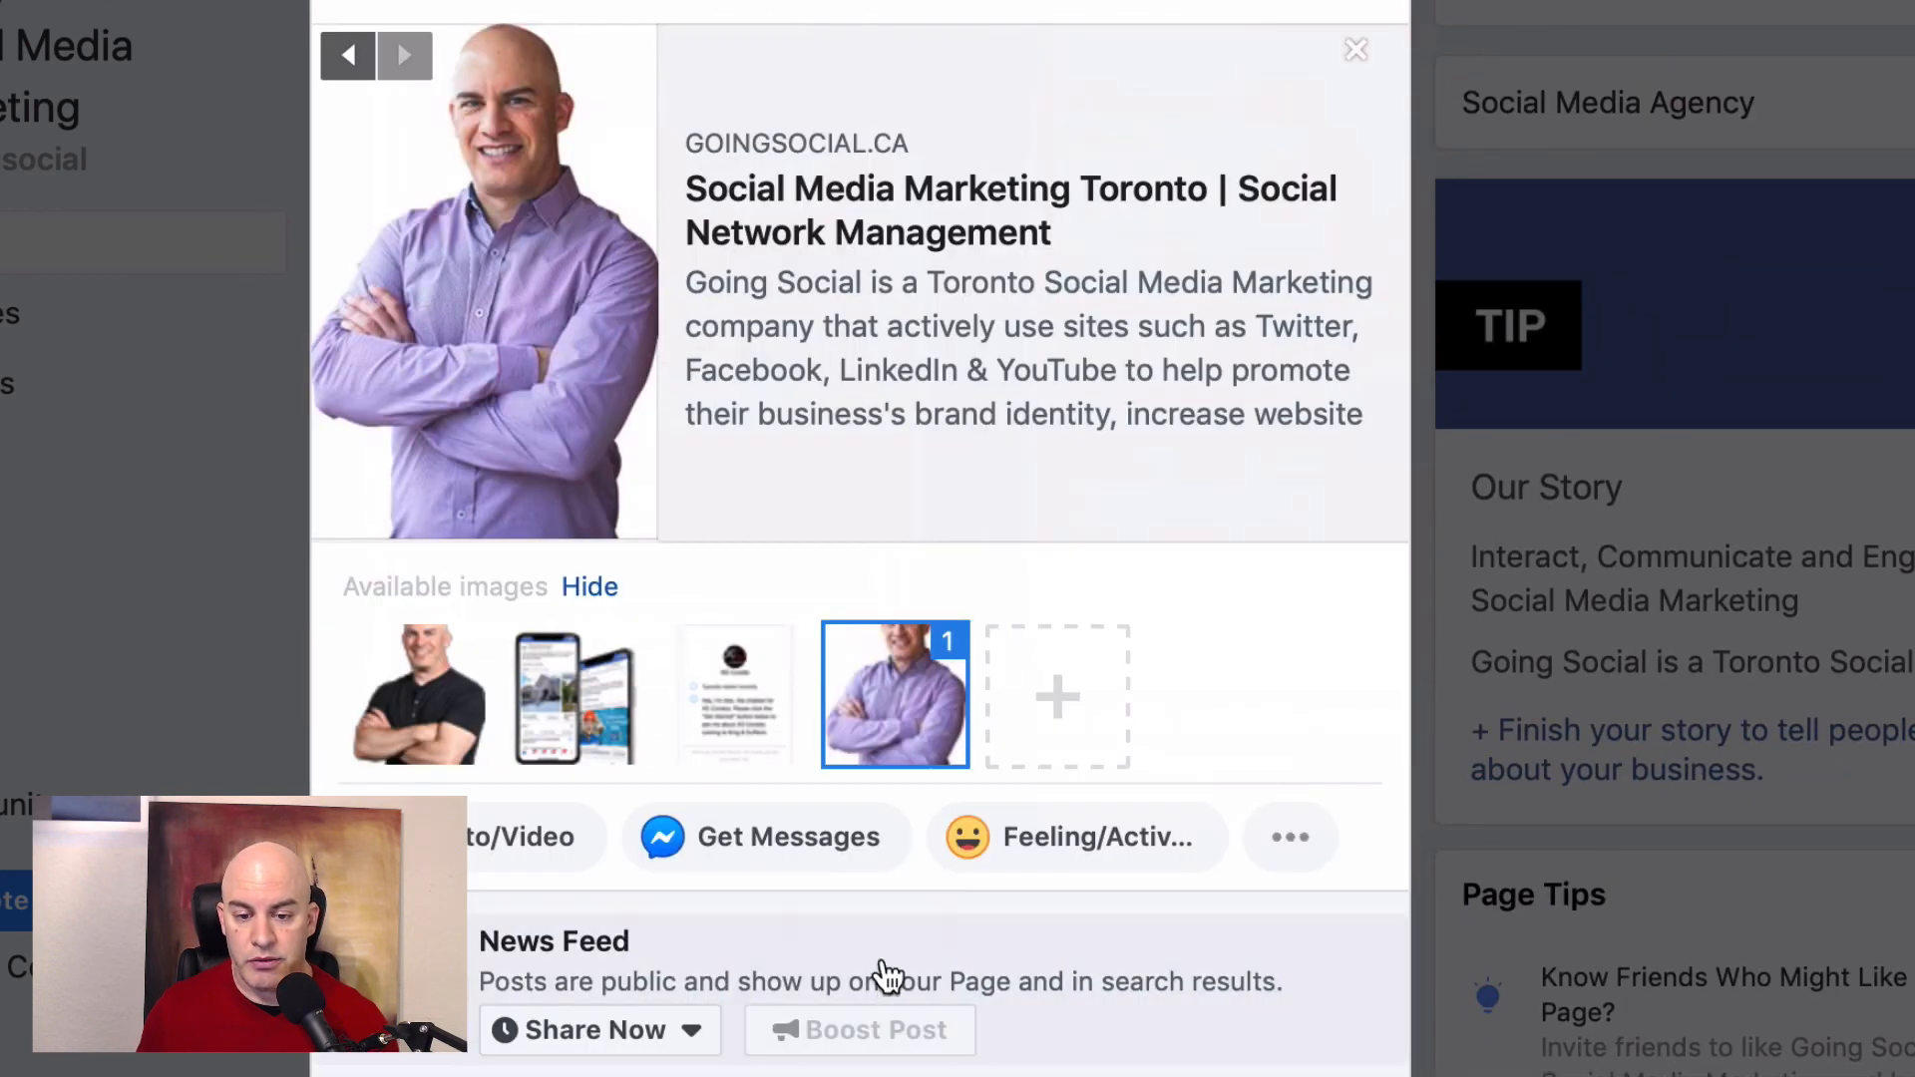
pyautogui.click(843, 702)
# Step: Add image files from the computer to the carousel and check the new post's preview
pyautogui.click(1057, 720)
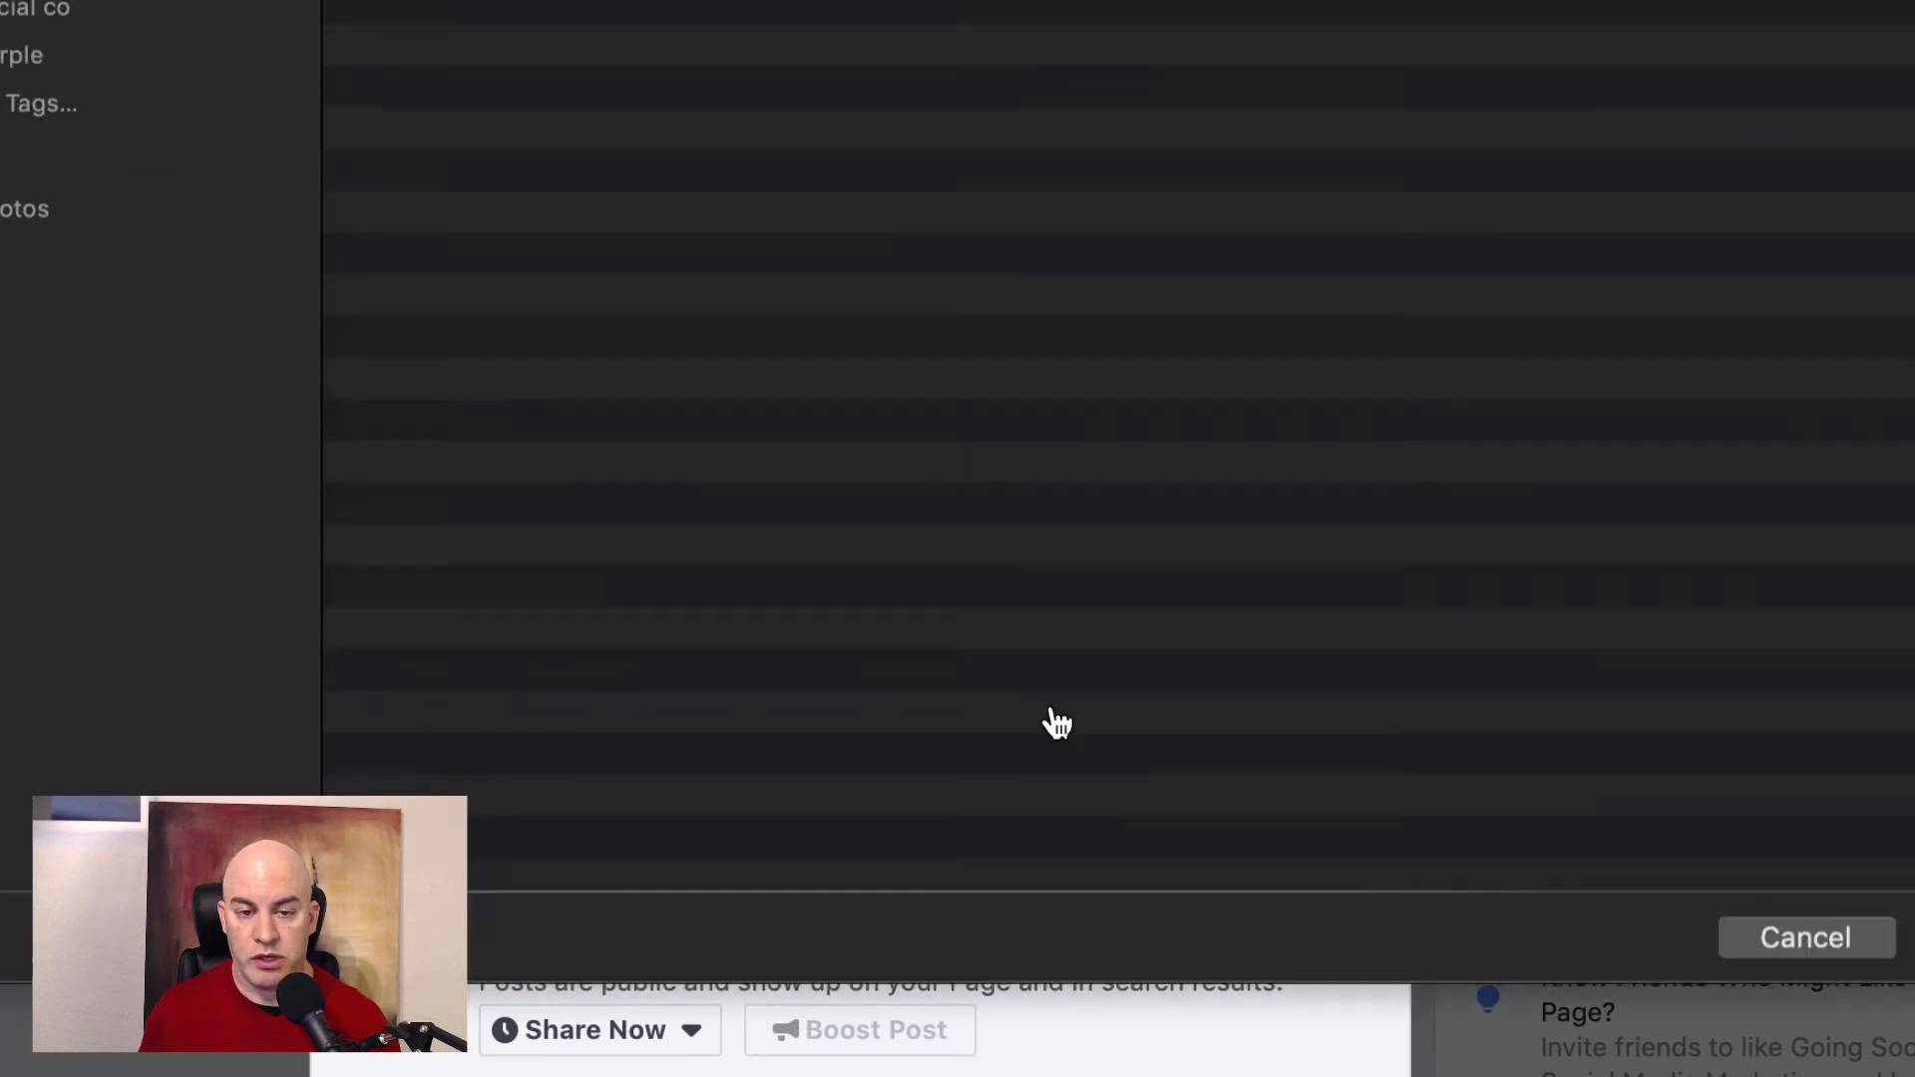
pyautogui.press('Return')
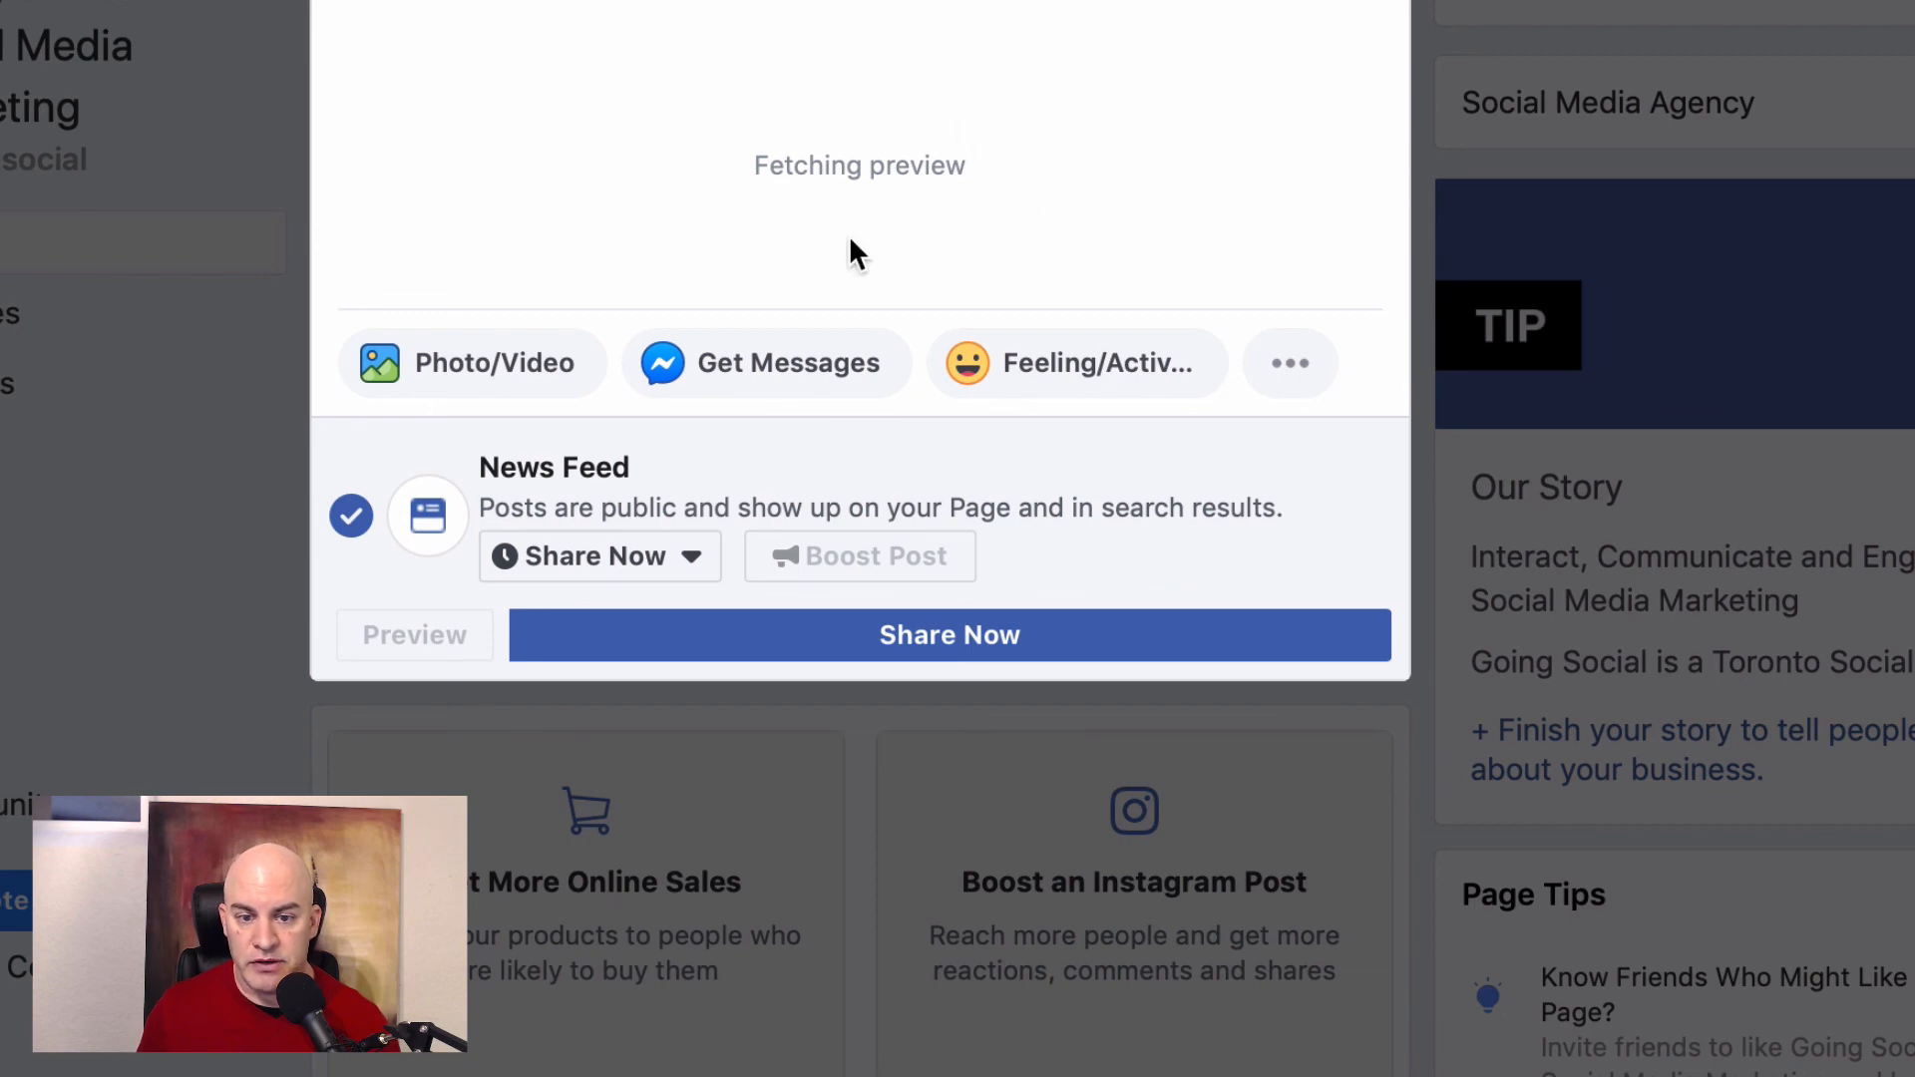
pyautogui.scroll(3, 888, 138)
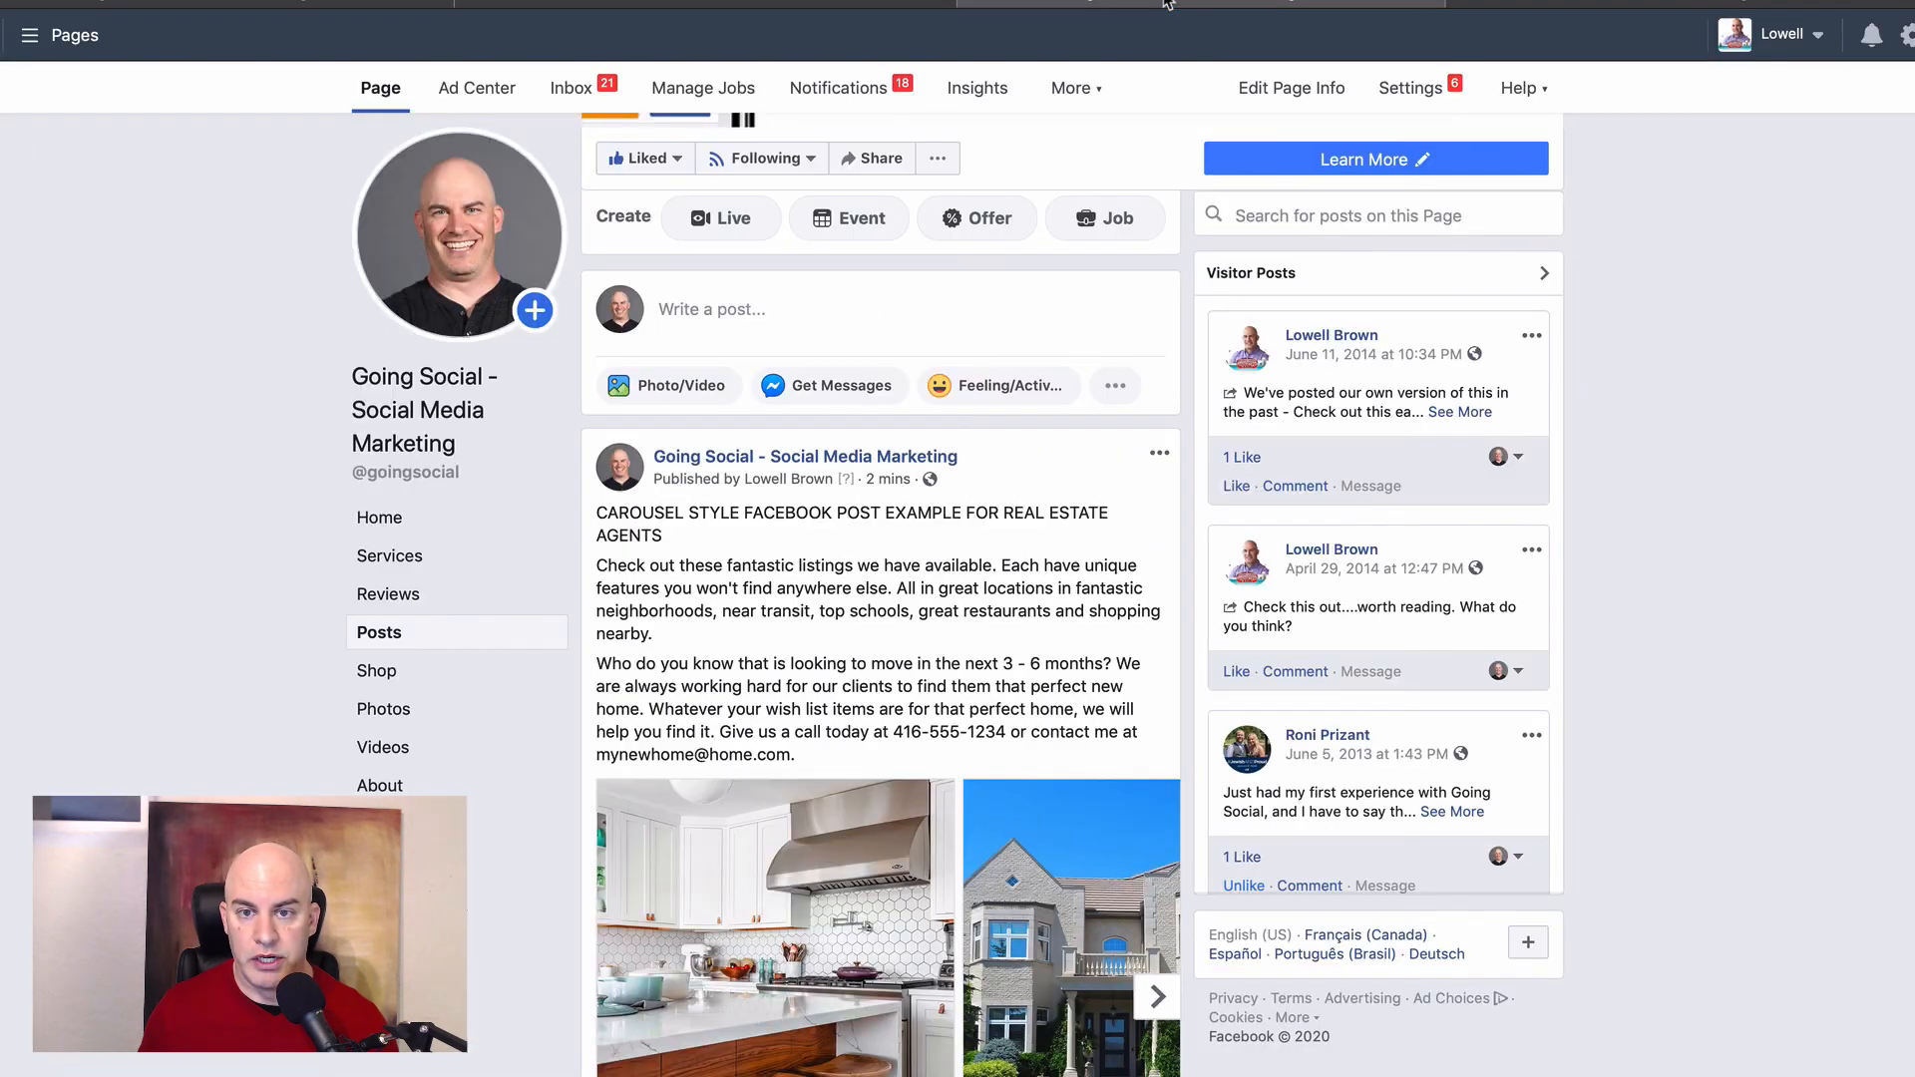
# Step: Return to the browser tab with the page's Posts section and look over the published real estate carousel post
pyautogui.click(1154, 5)
pyautogui.scroll(-4, 844, 732)
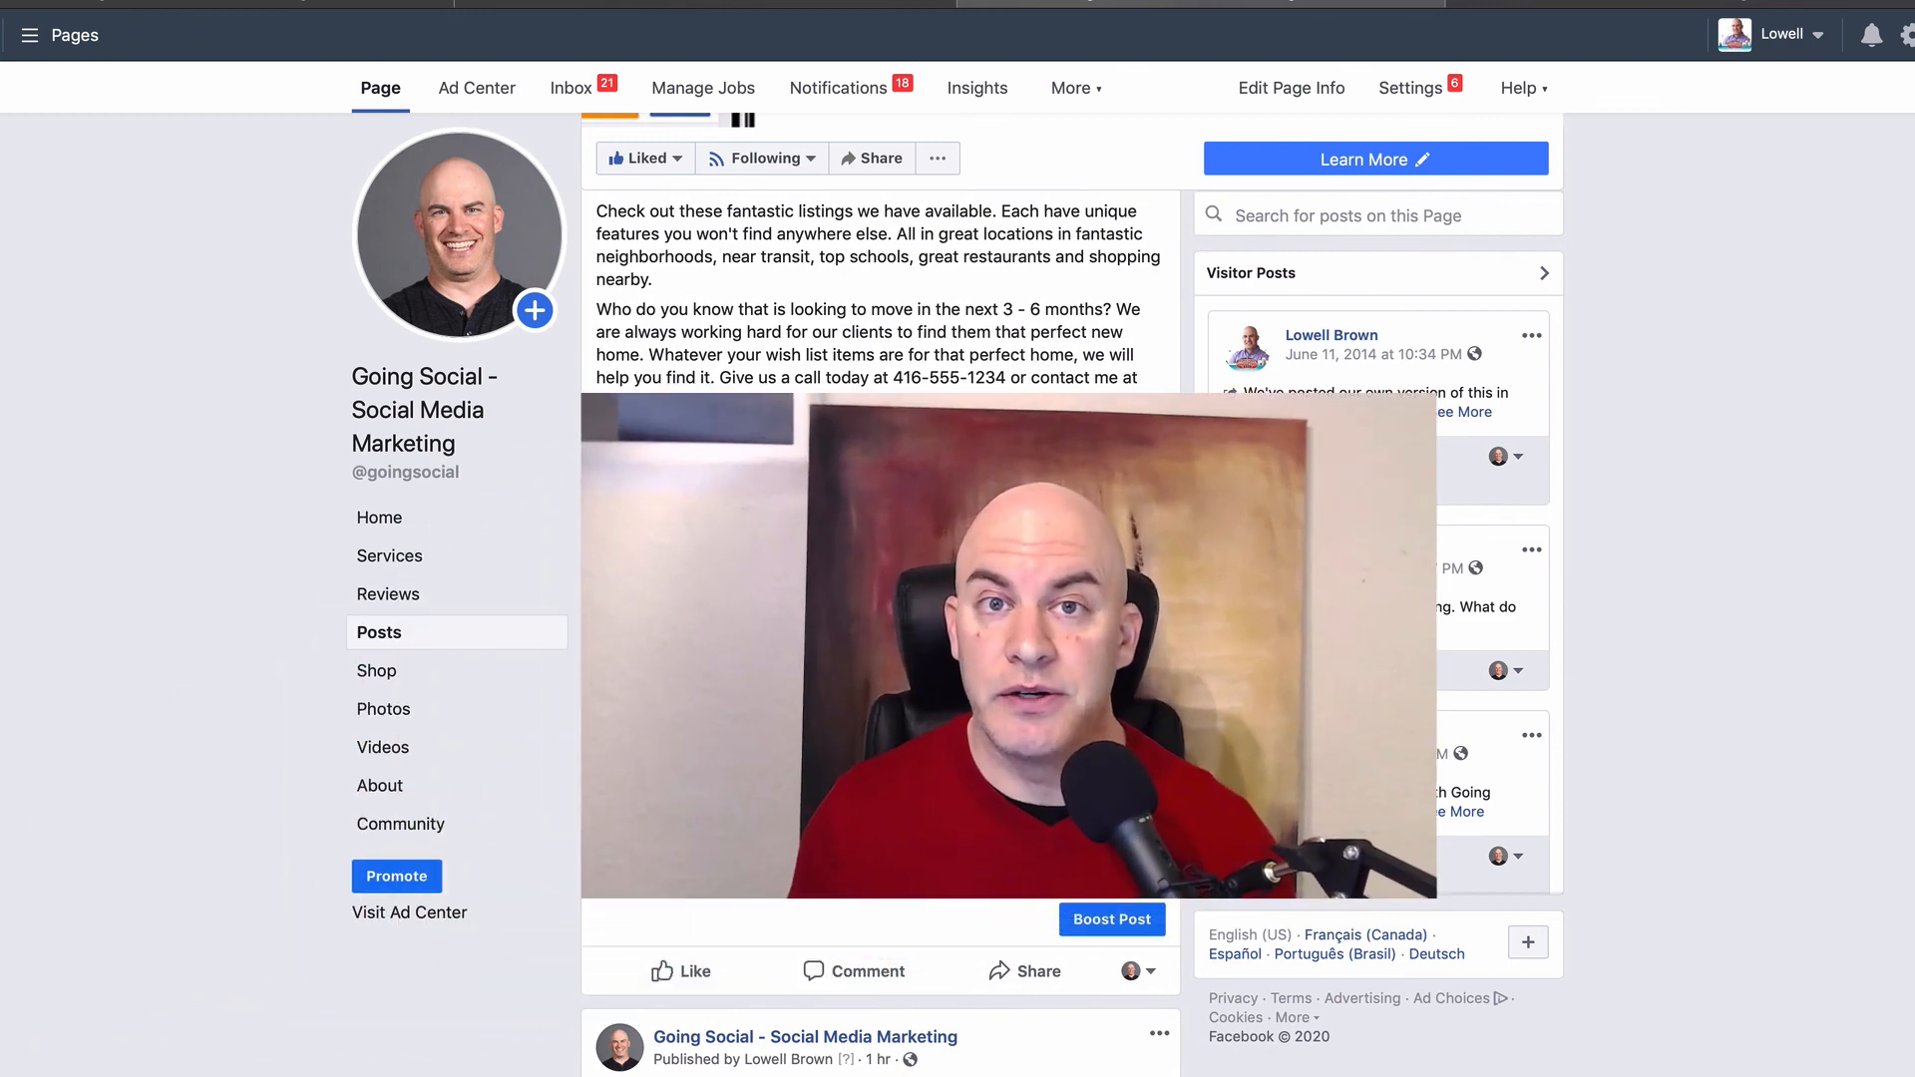
pyautogui.scroll(2, 881, 498)
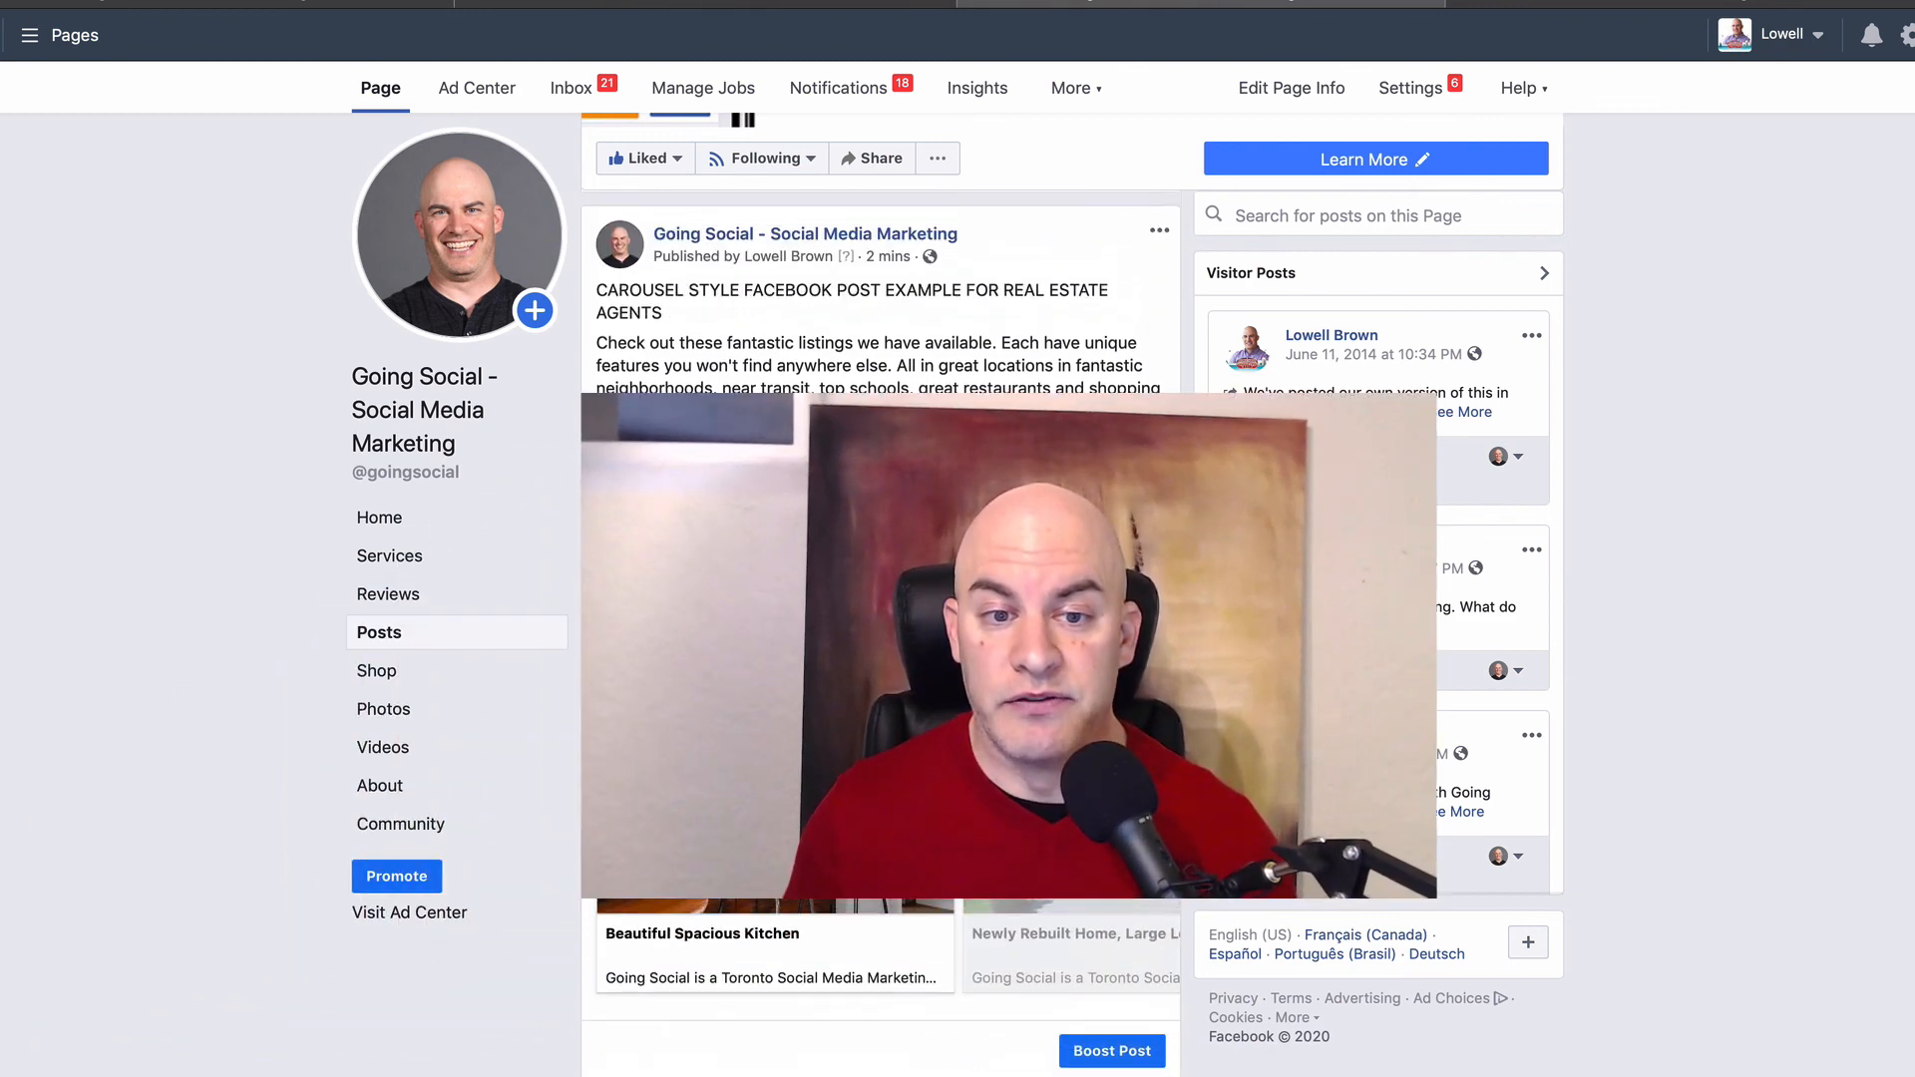